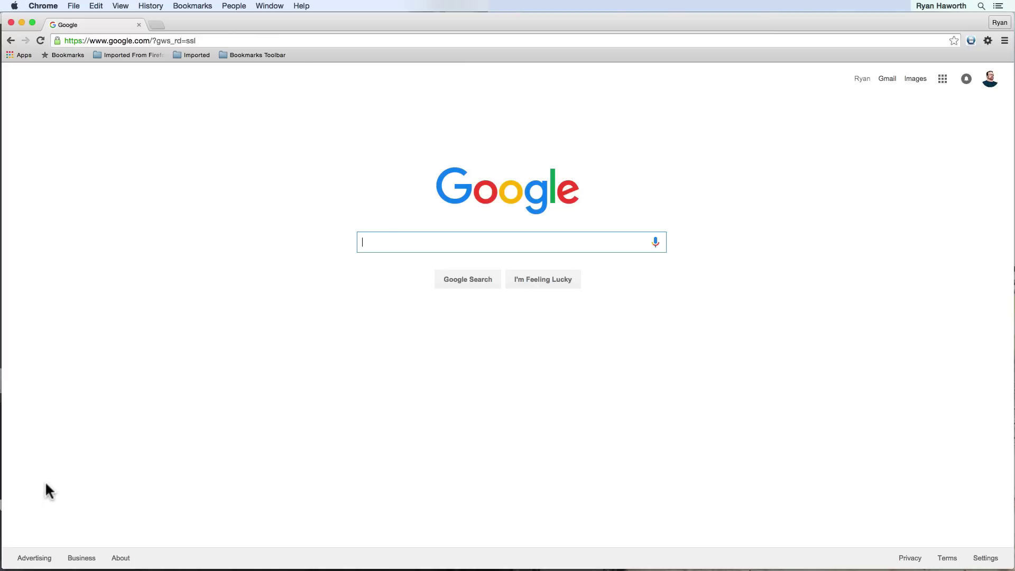
left_click(224, 41)
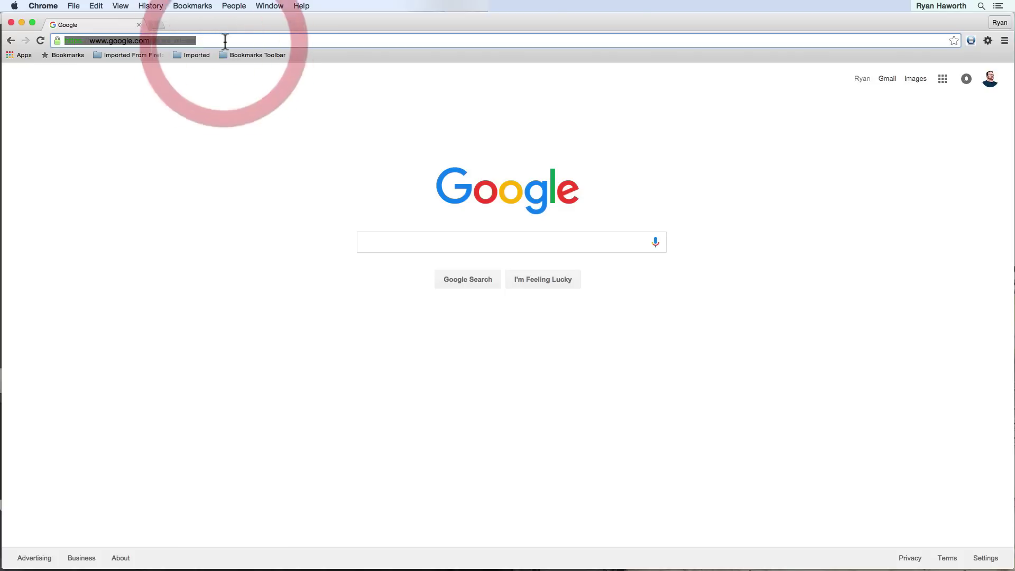
type("http://www.ryandoeseverything.com/courses/illustrator-cc/resources/Vehicle-Wrap-AI.zip")
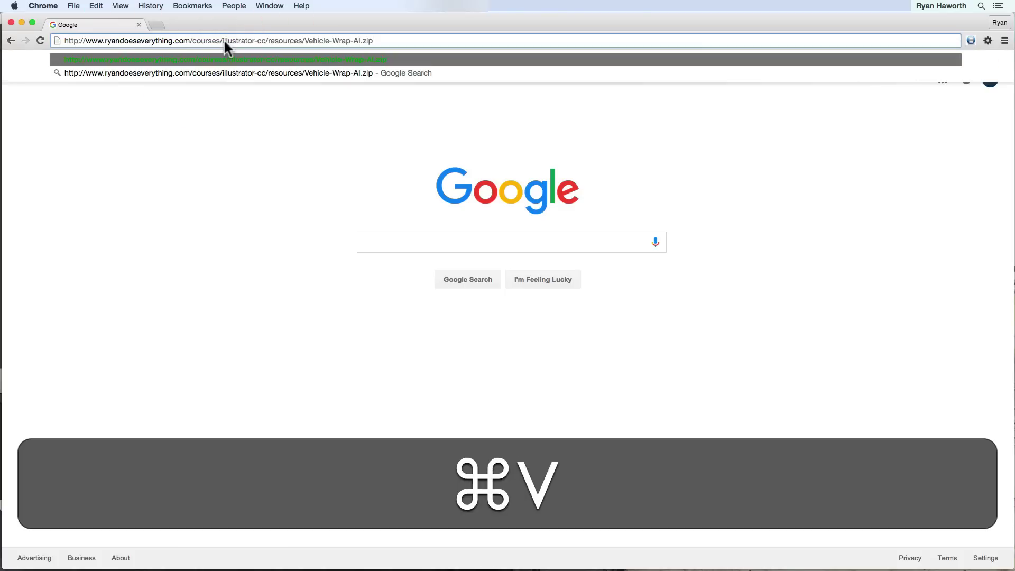
type(";")
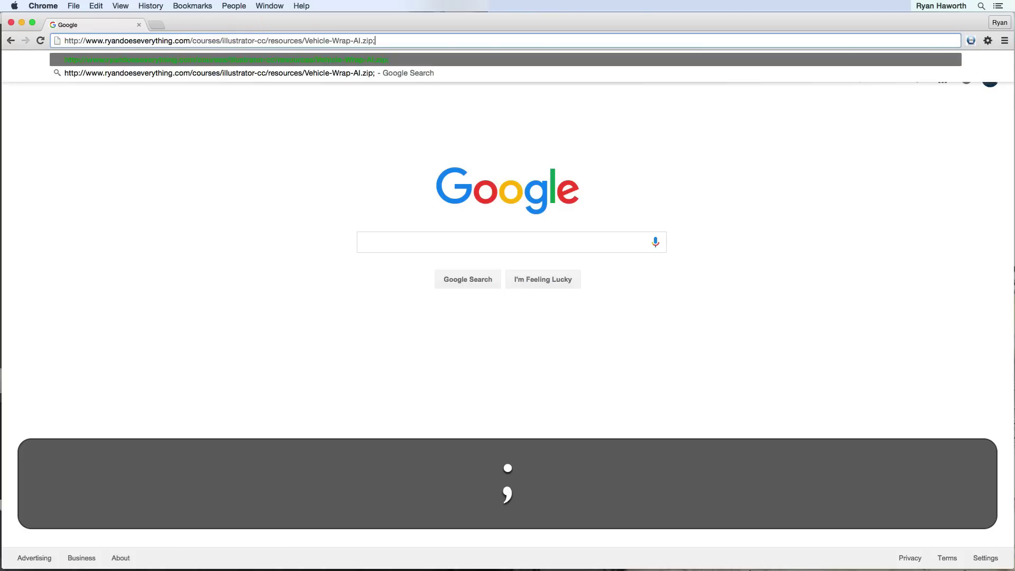
key("BackSpace")
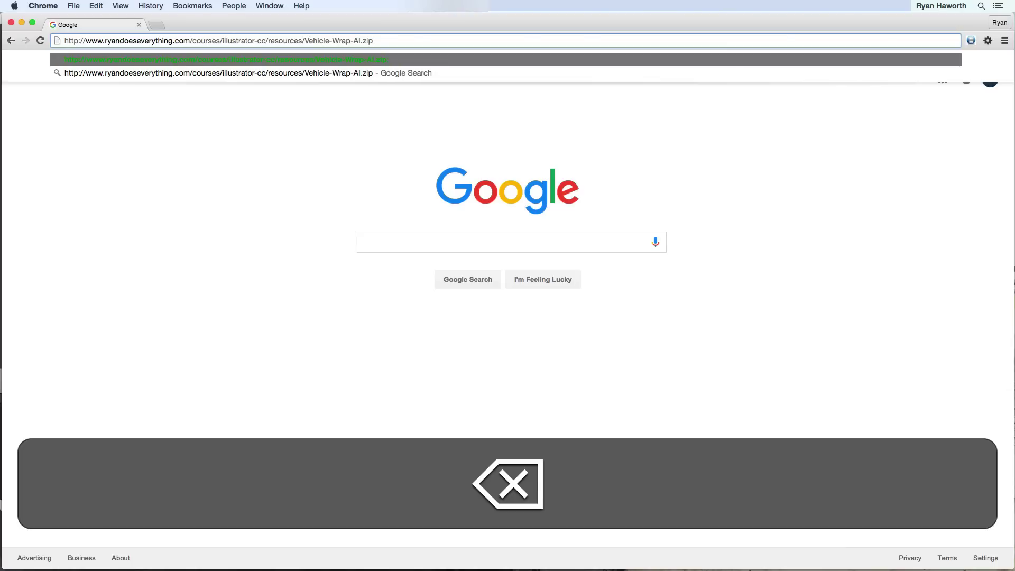
key("Return")
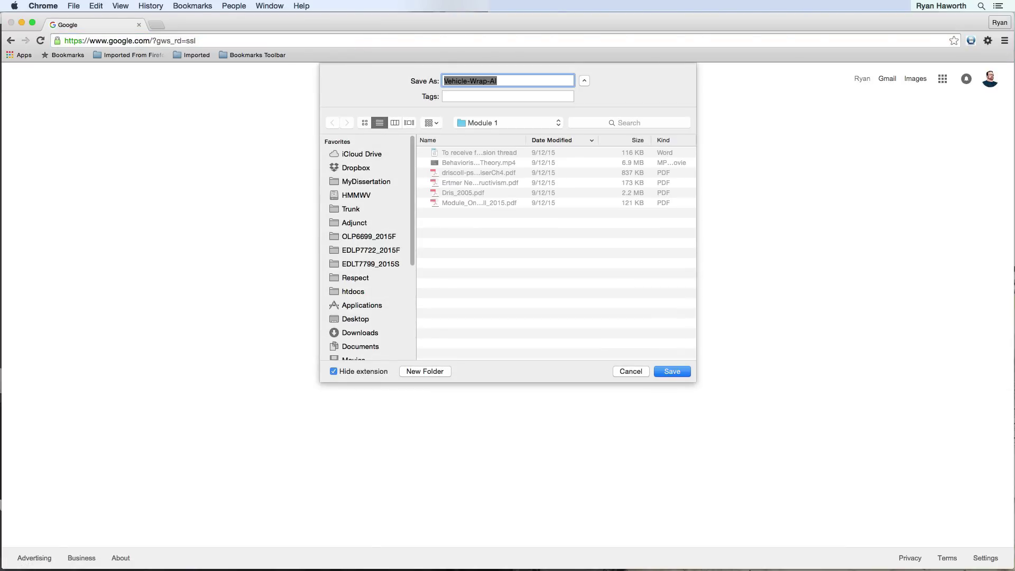
left_click(364, 317)
left_click(672, 372)
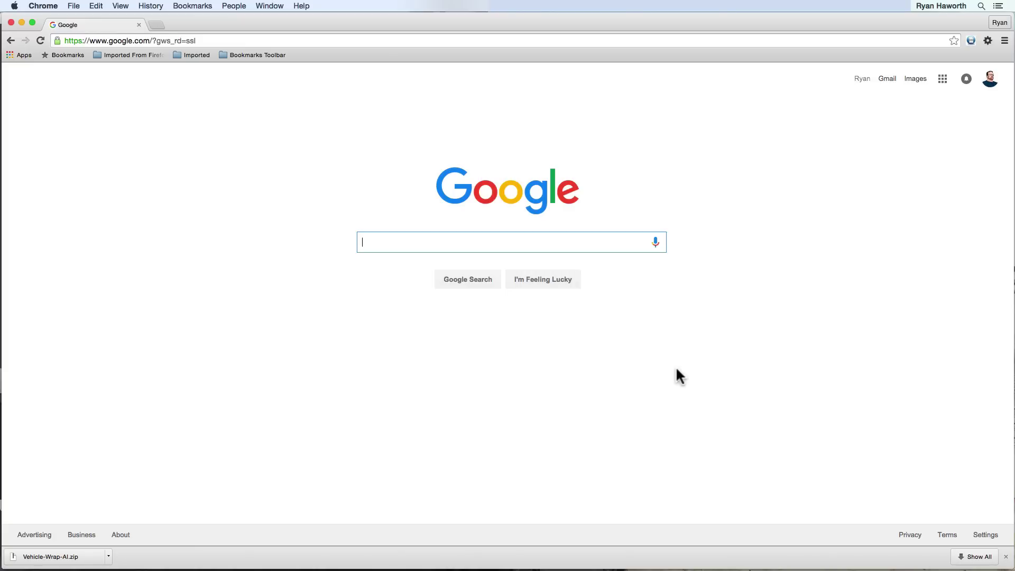
Step: Hide the browser, extract the downloaded Vehicle-Wrap-AI.zip on the desktop and open the extracted folder
key("super+h")
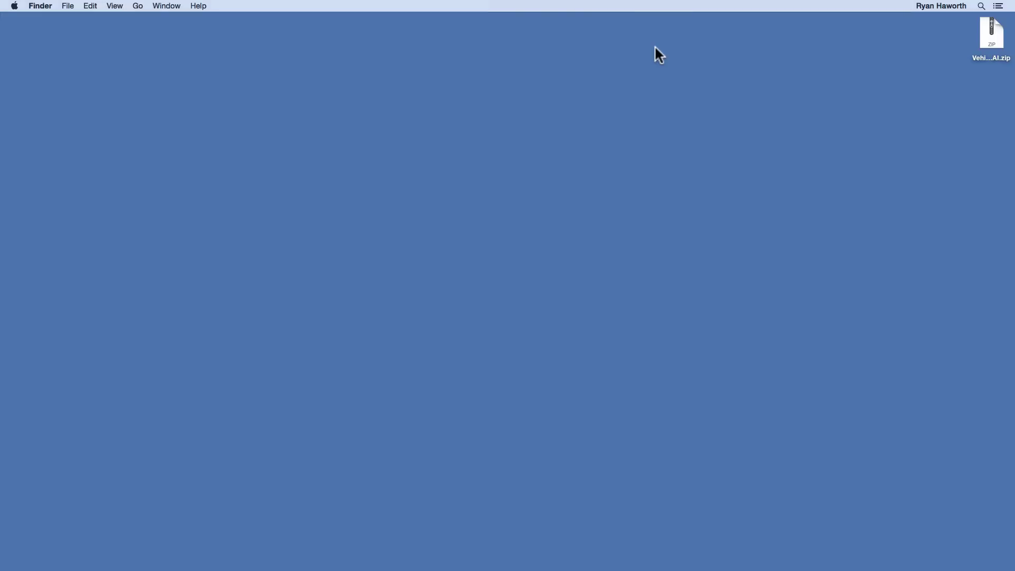
left_click_drag(992, 37, 498, 168)
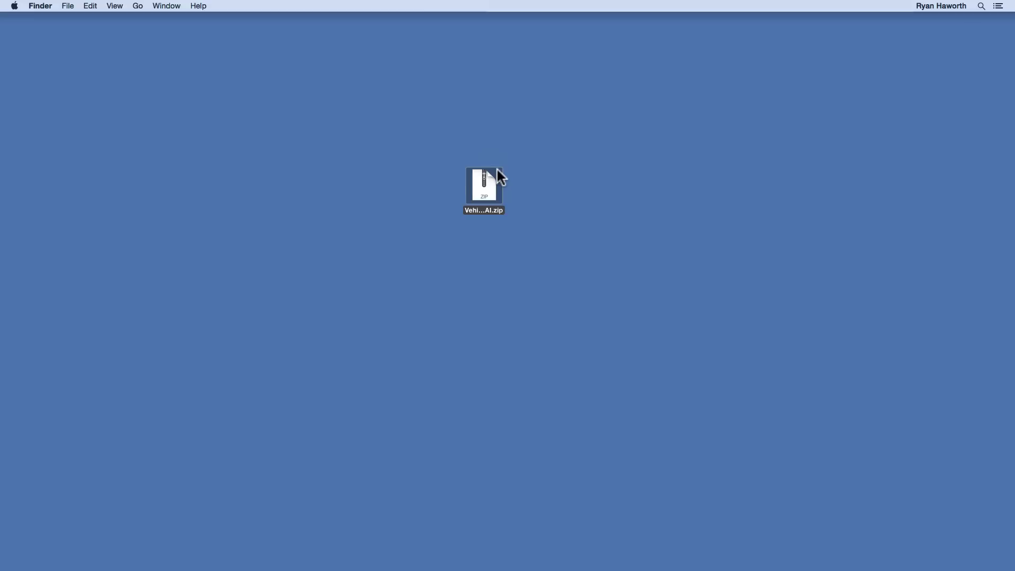
double_click(496, 185)
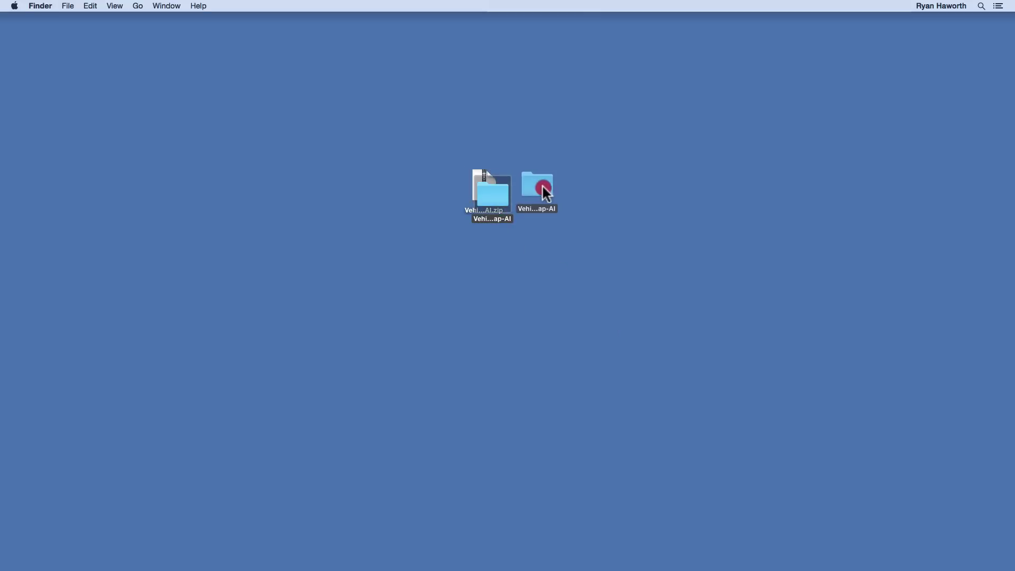
left_click_drag(545, 191, 545, 188)
double_click(526, 186)
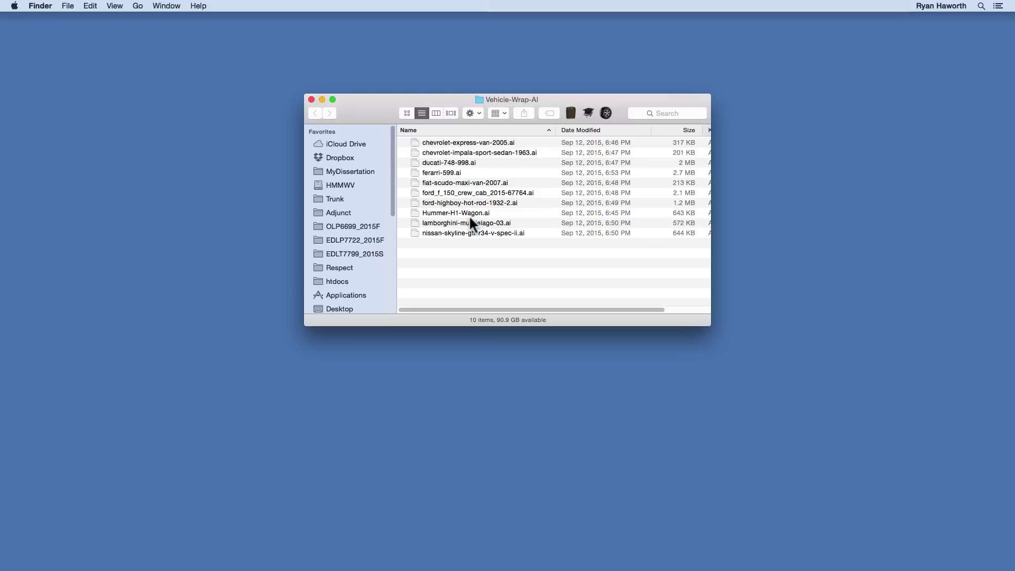
Step: Open ferarri-599.ai in Illustrator, enlarge its document window and fit the whole artboard in view
double_click(439, 173)
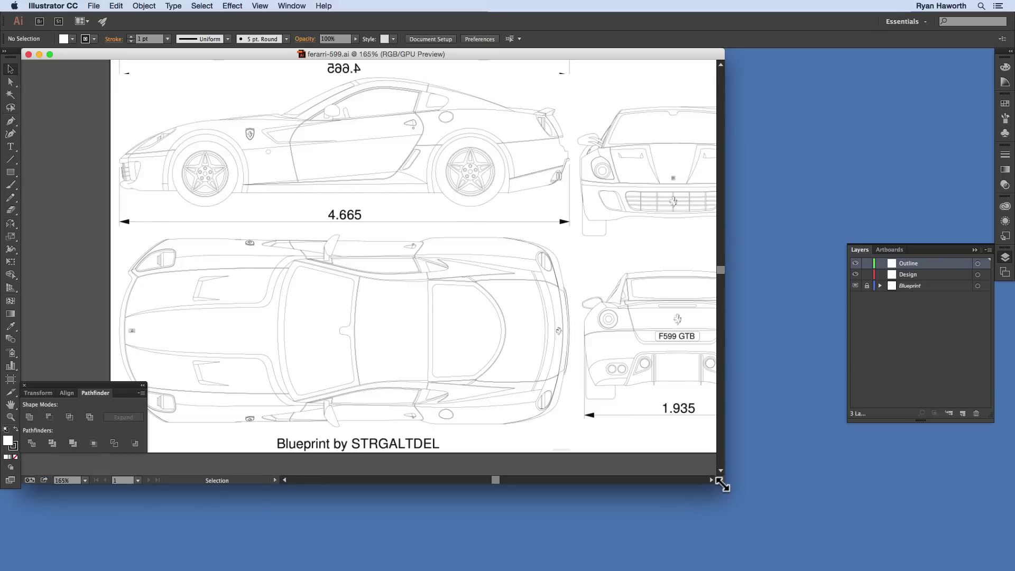
left_click_drag(722, 480, 989, 527)
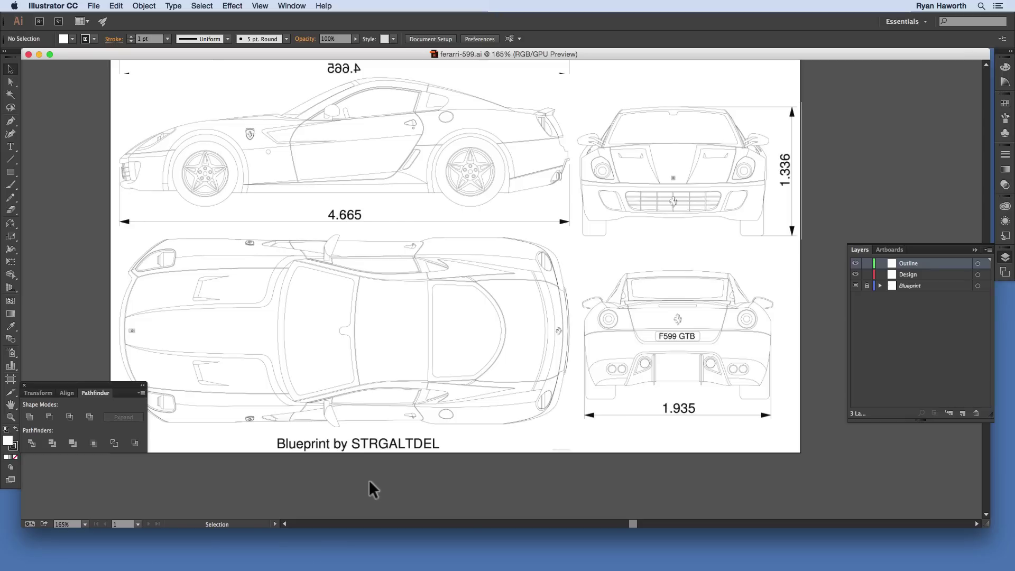
key("super")
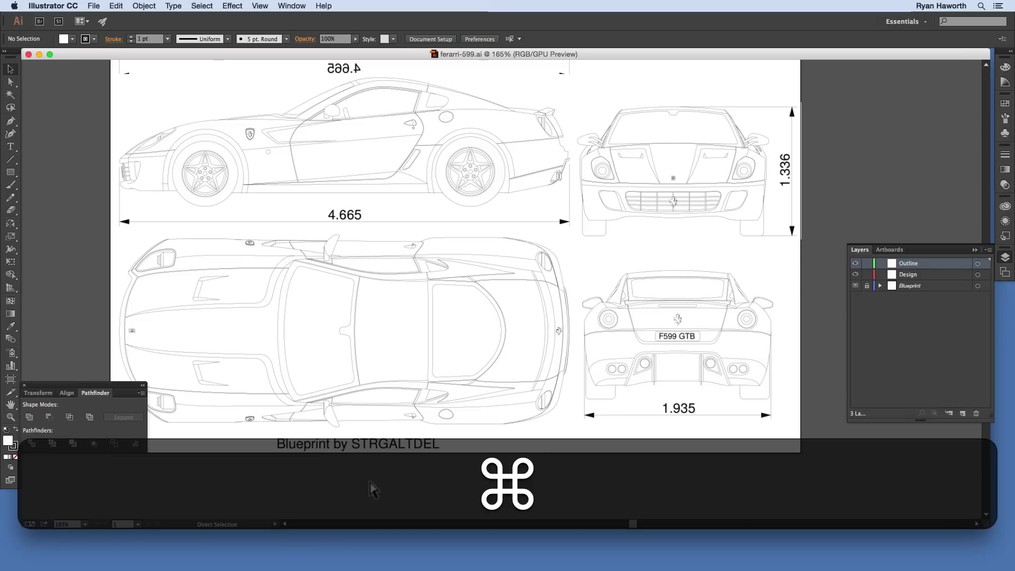
key("super+0")
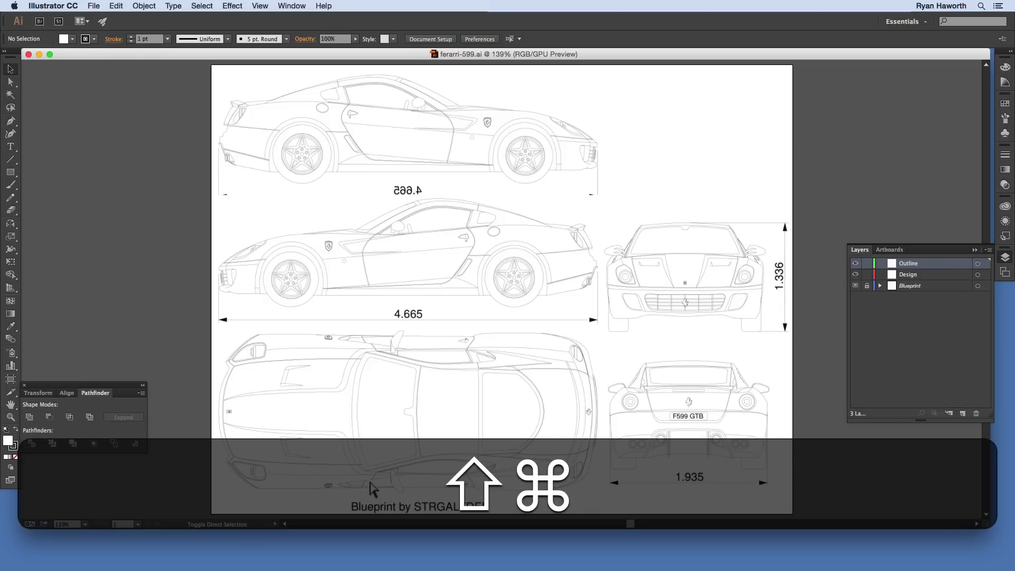
Step: Start saving the blueprint as a new file with the Desktop as its destination
key("super+shift+s")
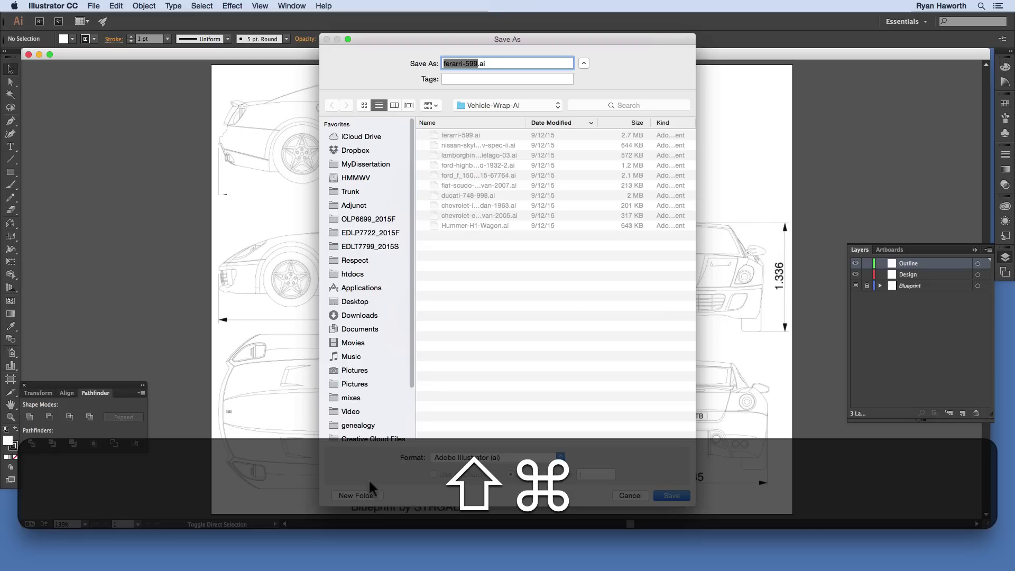
left_click(359, 304)
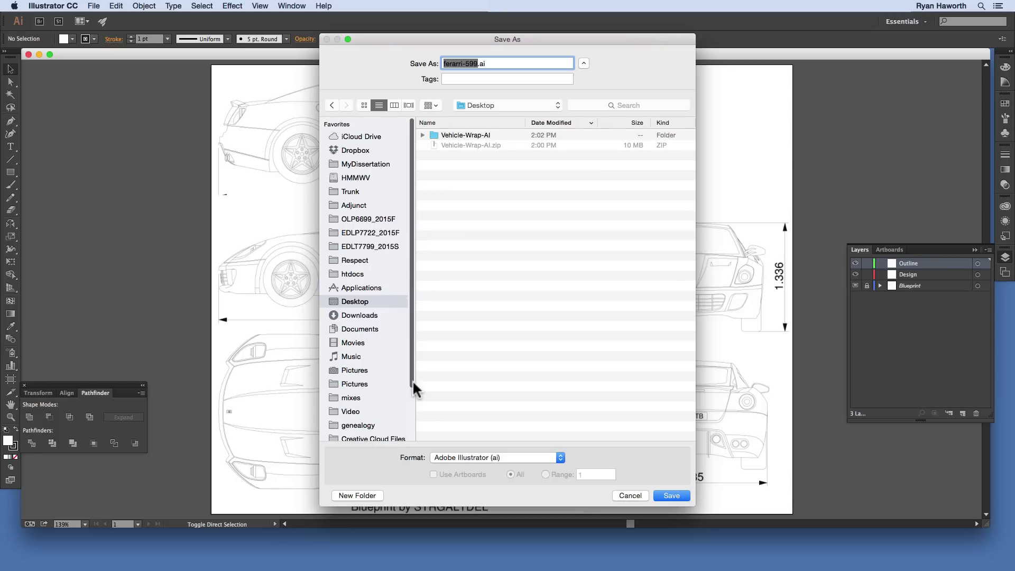
type("KirkJ")
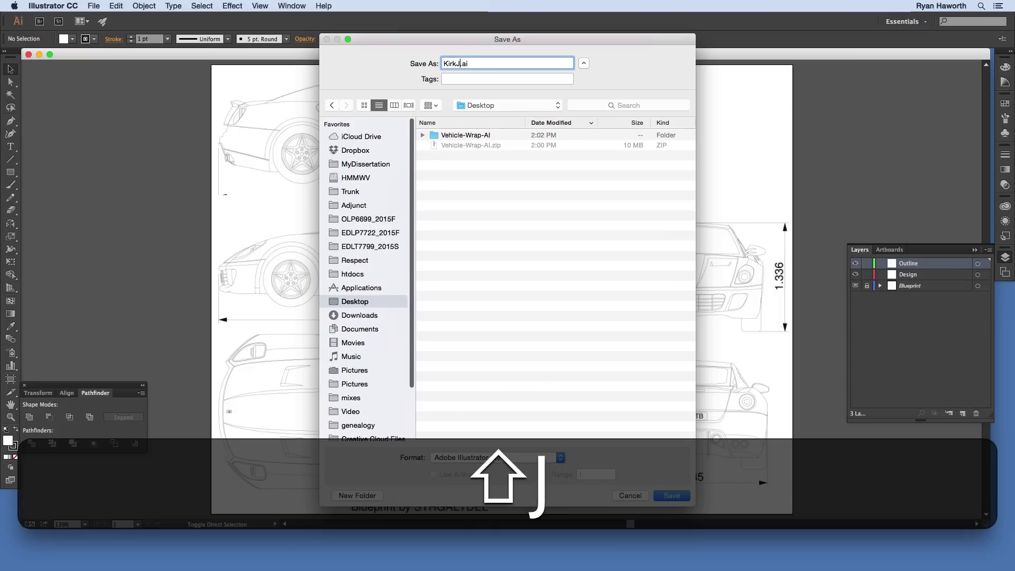
type("Enter")
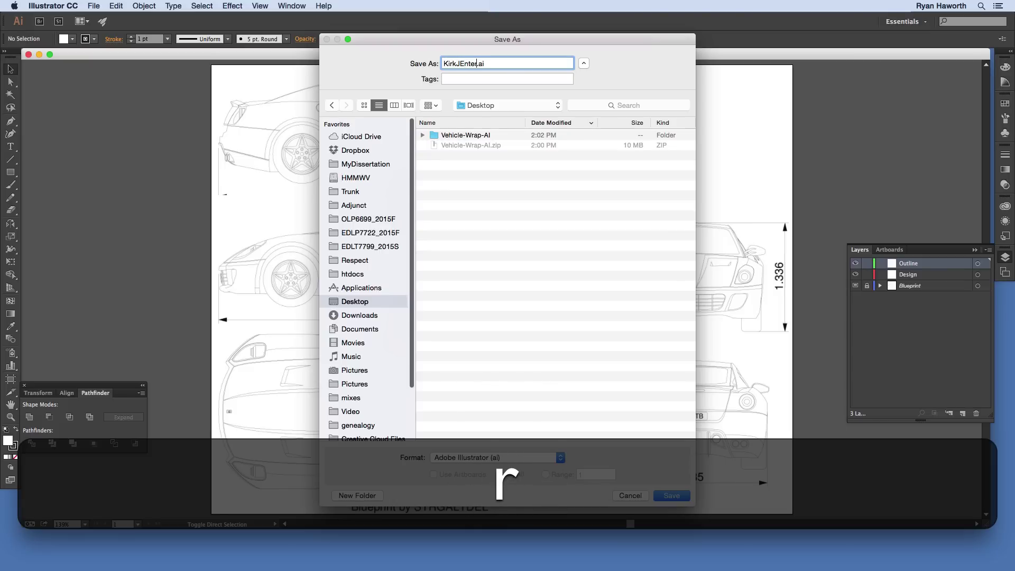
type("prise")
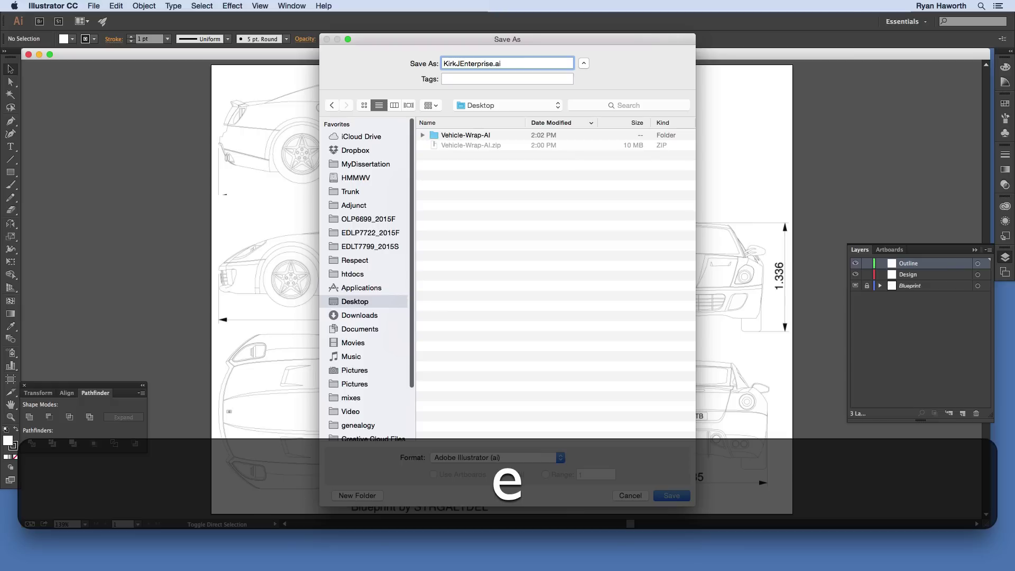
type("-2015")
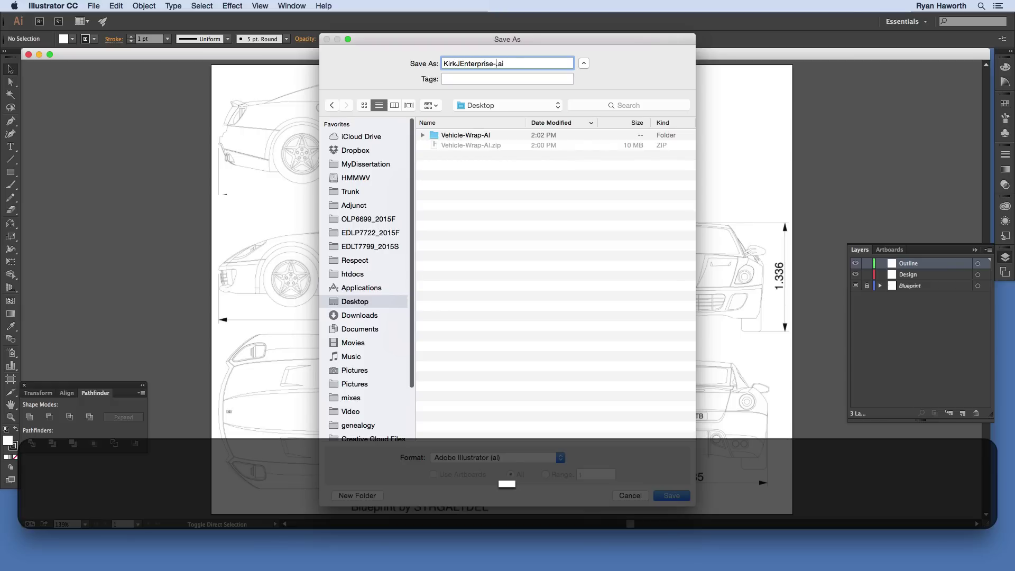
type(".ai")
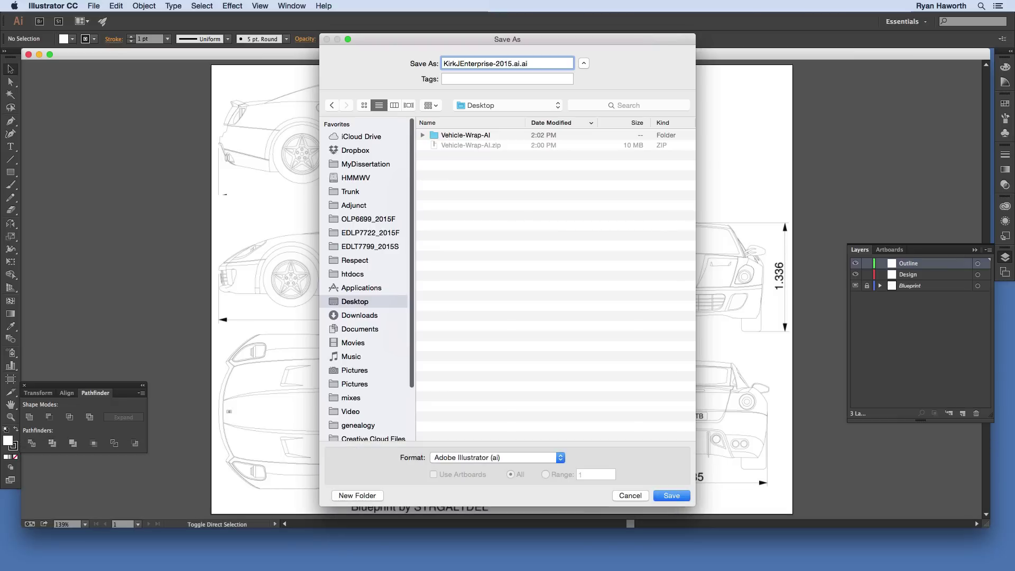
key("BackSpace")
key("BackSpace")
key("BackSpace")
Step: Name the file with the student's surname and first initial followed by F599-2015, and save it with the default Illustrator CC options
key("shift+Up")
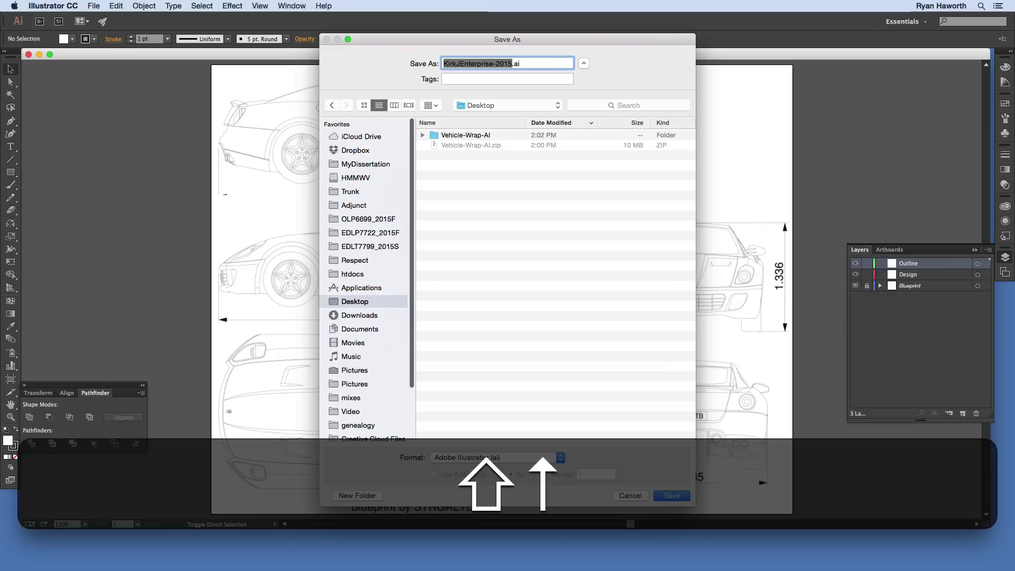
type("Haworth")
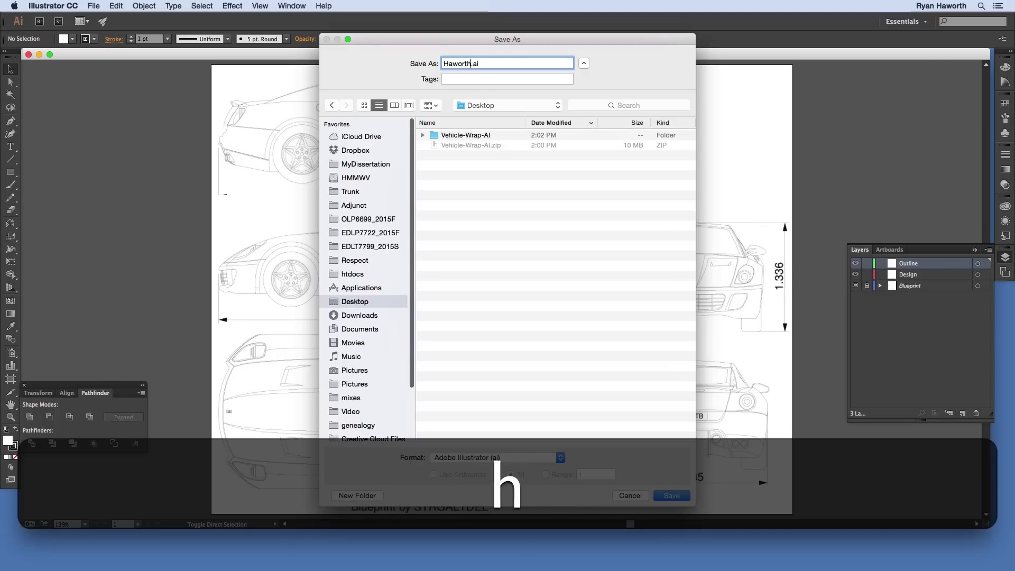
type("R")
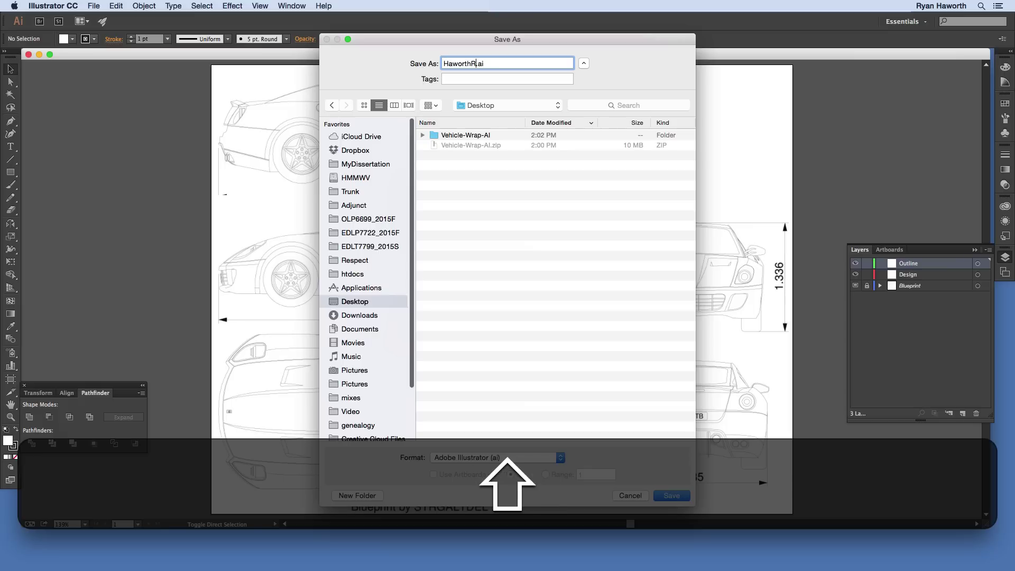
type("F")
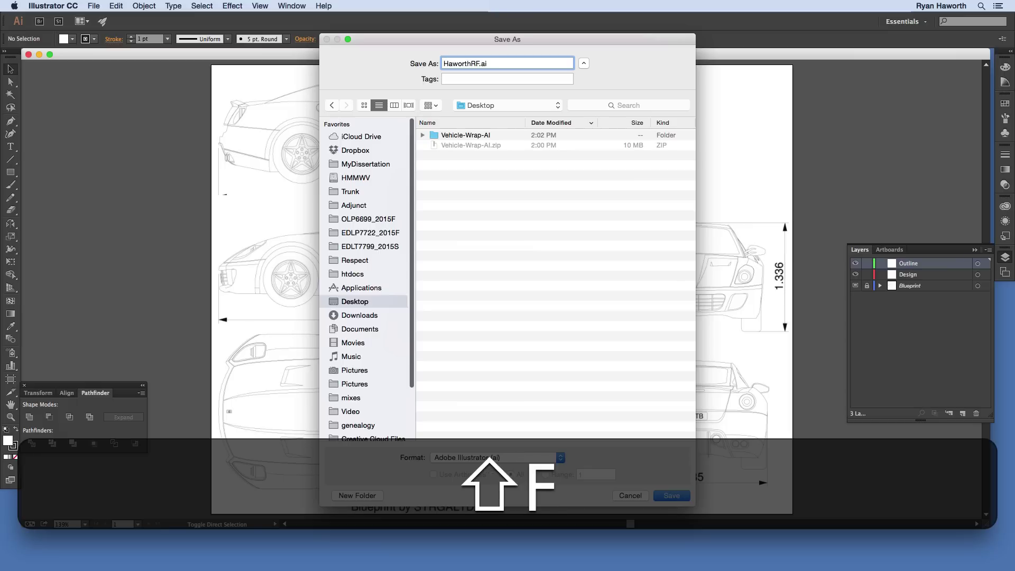
type("599")
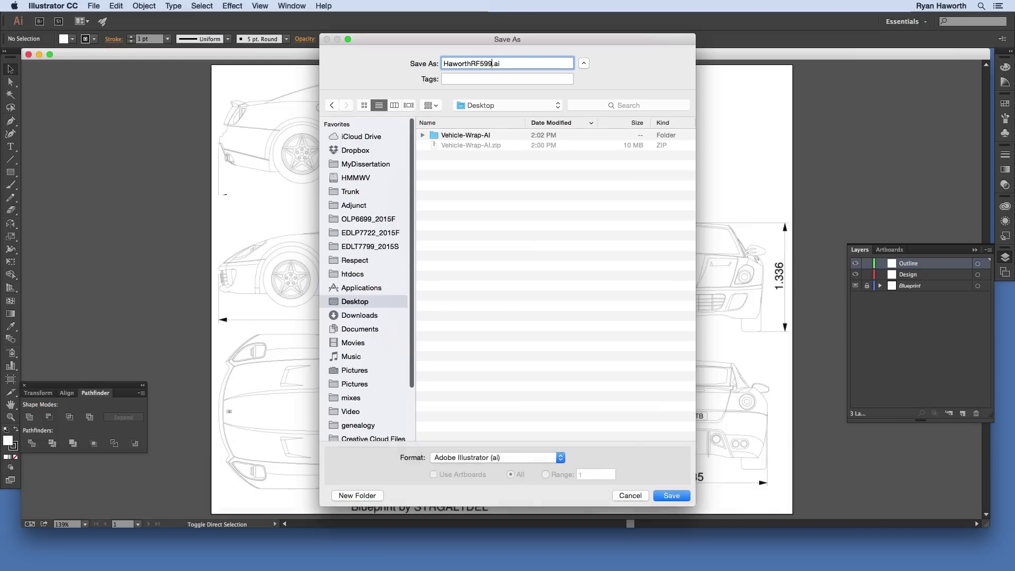
type("-2015")
key("Return")
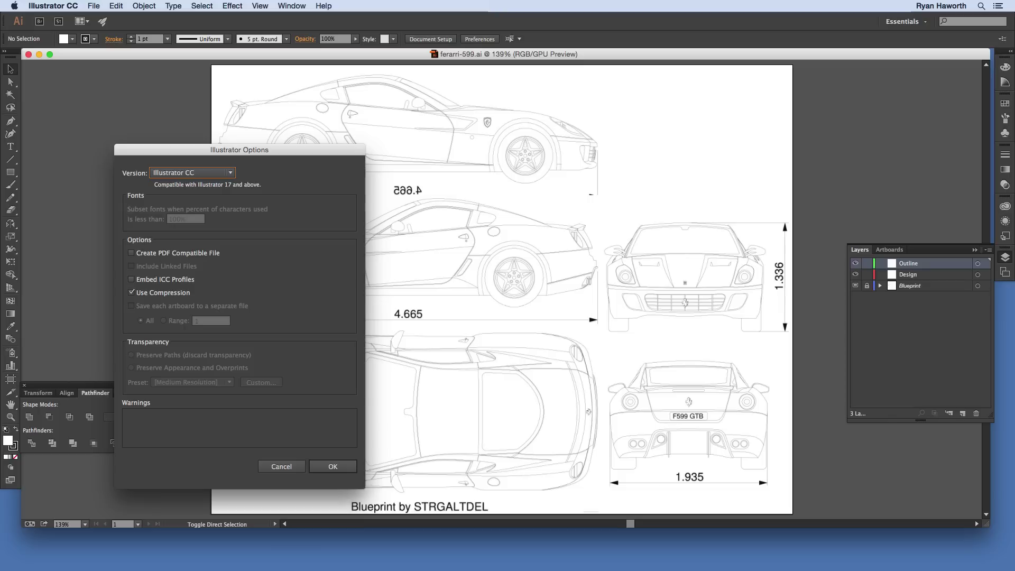
key("Return")
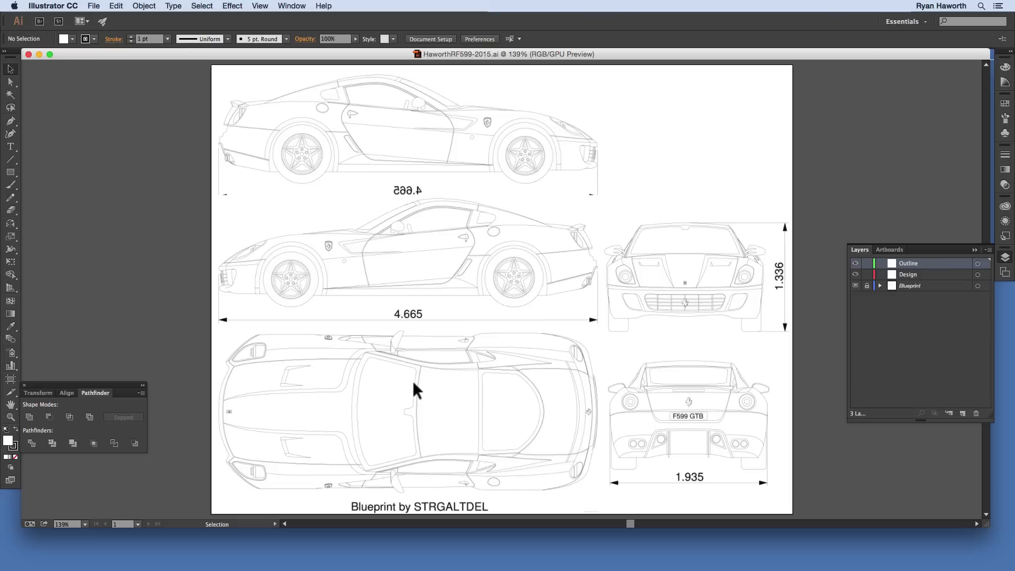
left_click(1004, 258)
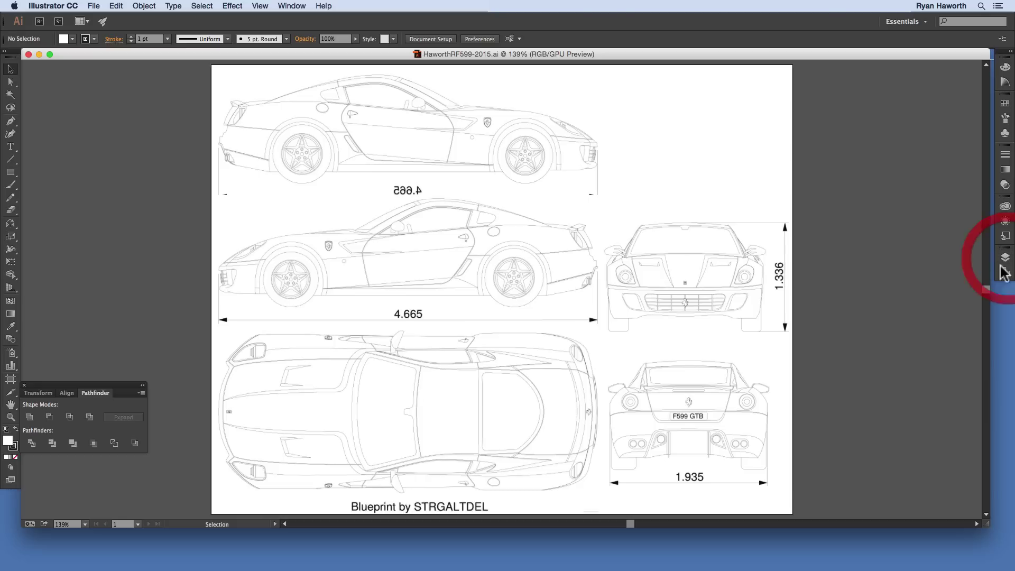
left_click(1004, 258)
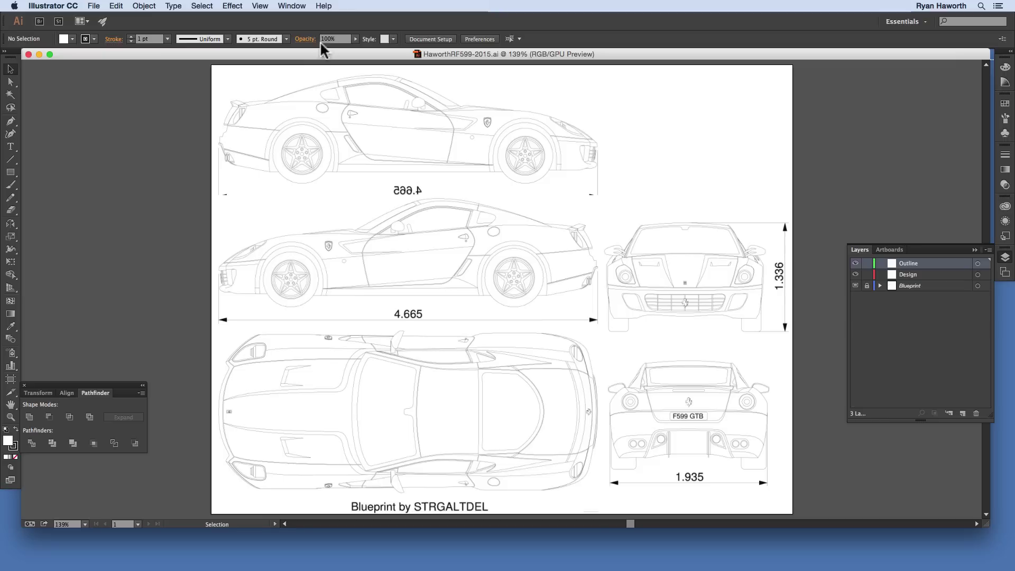
left_click(294, 8)
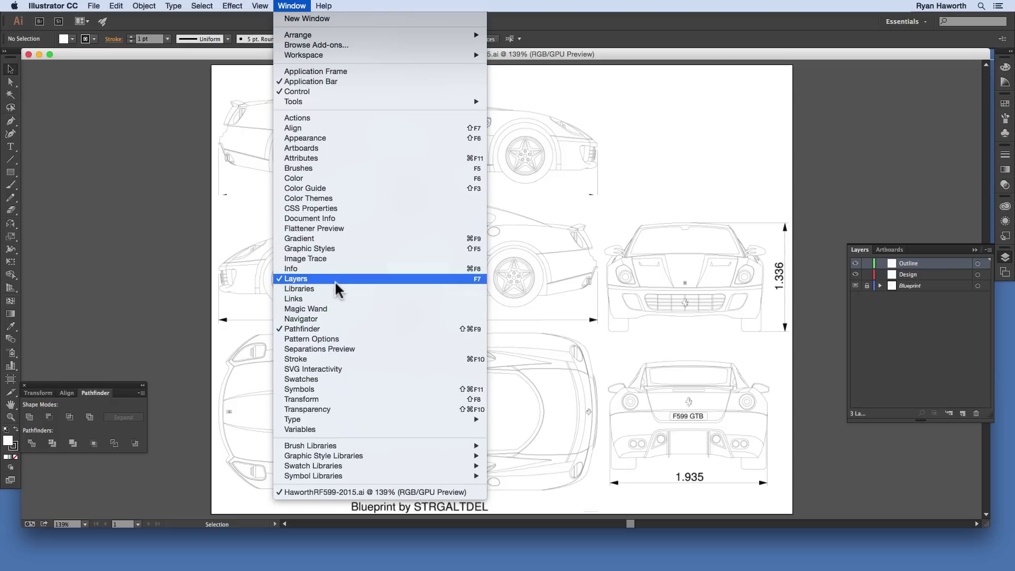
left_click(162, 279)
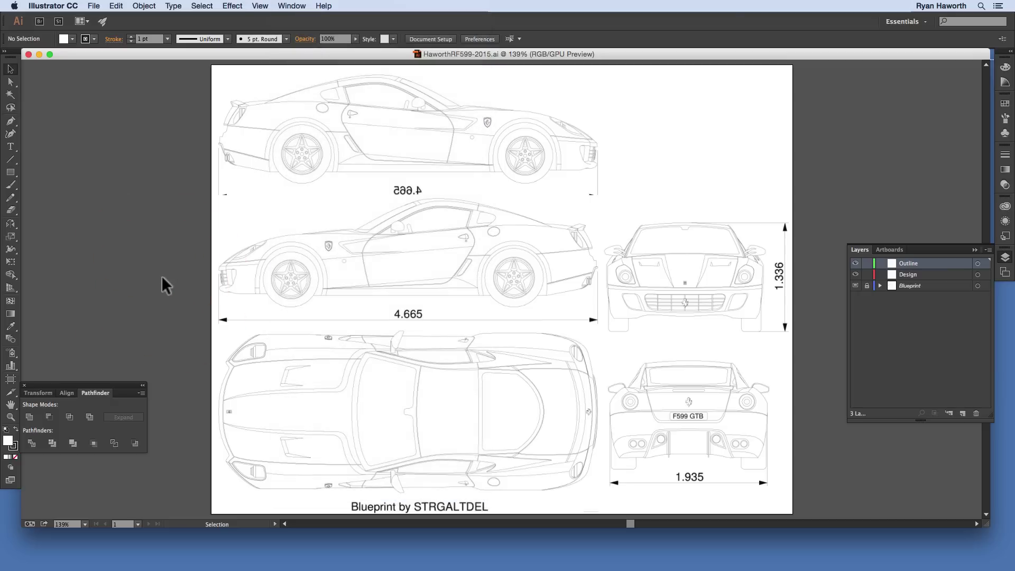
Step: Make the Design layer active and hide the Outline layer
left_click(917, 275)
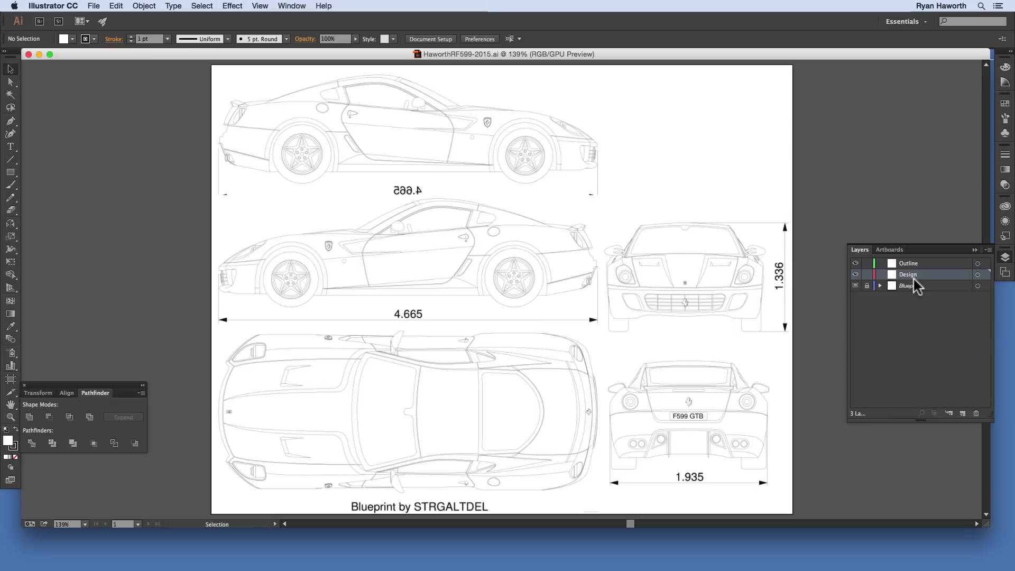
left_click(856, 262)
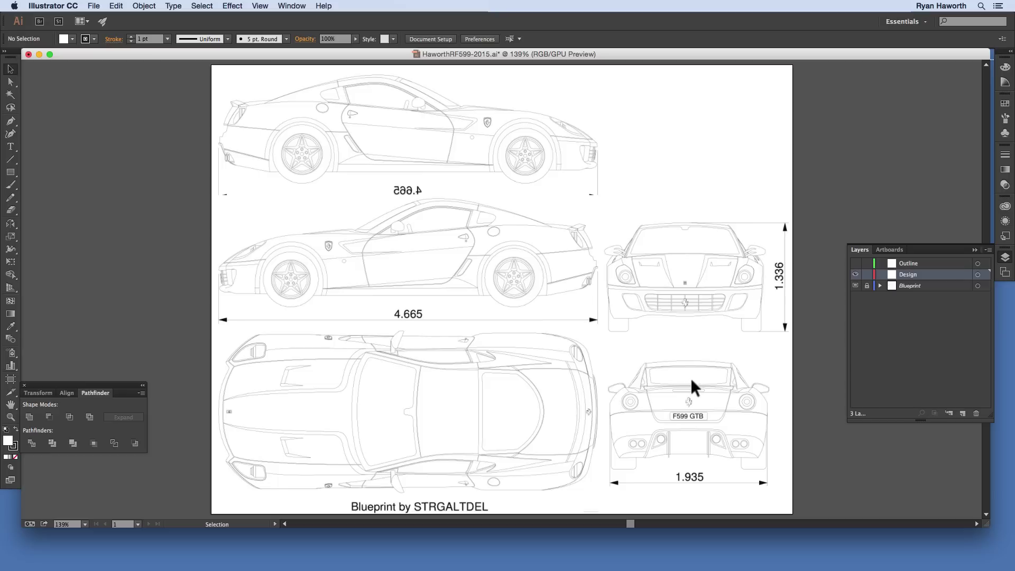
left_click(354, 150)
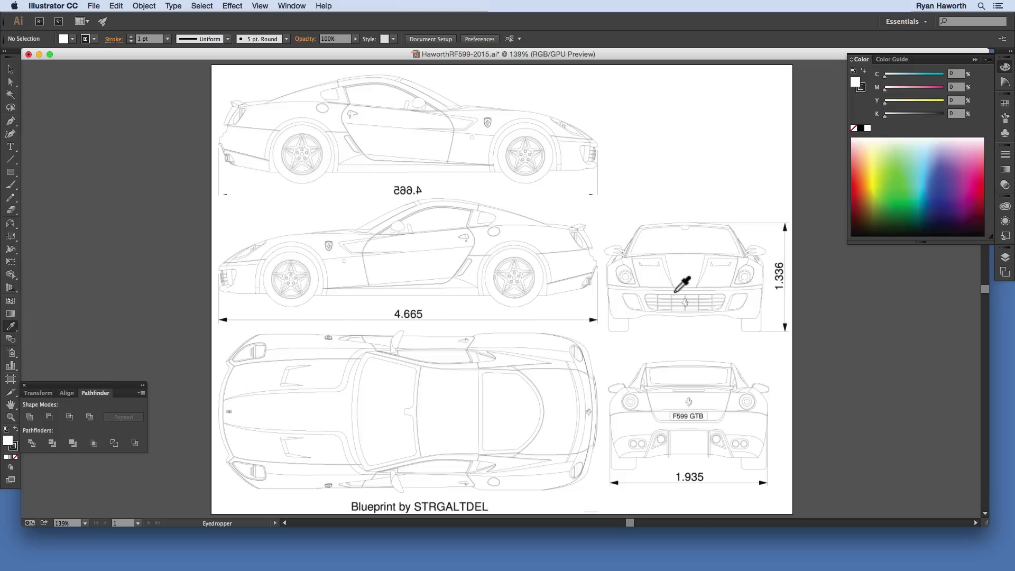
Step: Draw a closed straight-segment Pen path on the Design layer, loosely surrounding the uppermost side view of the car
key("v")
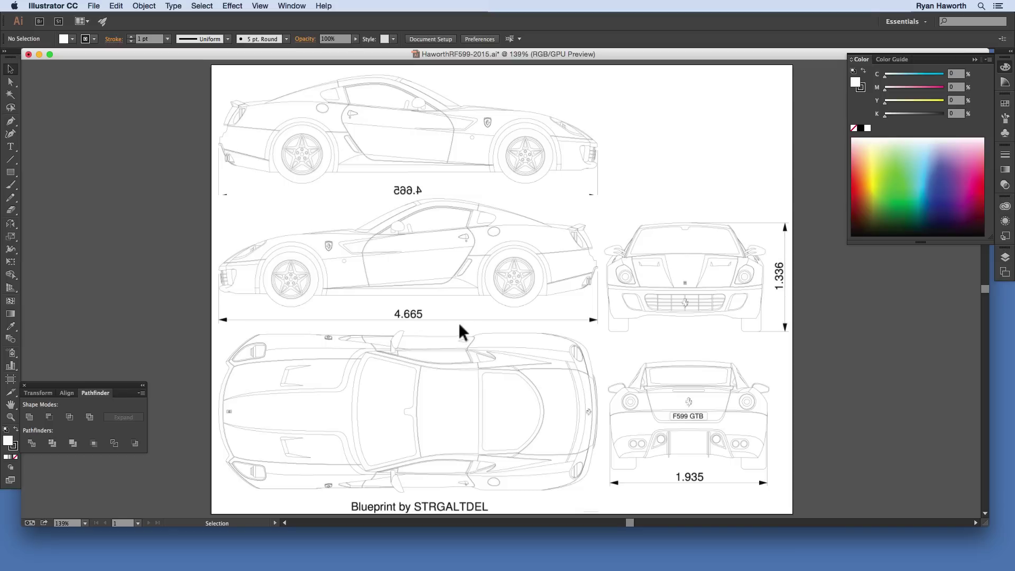
key("p")
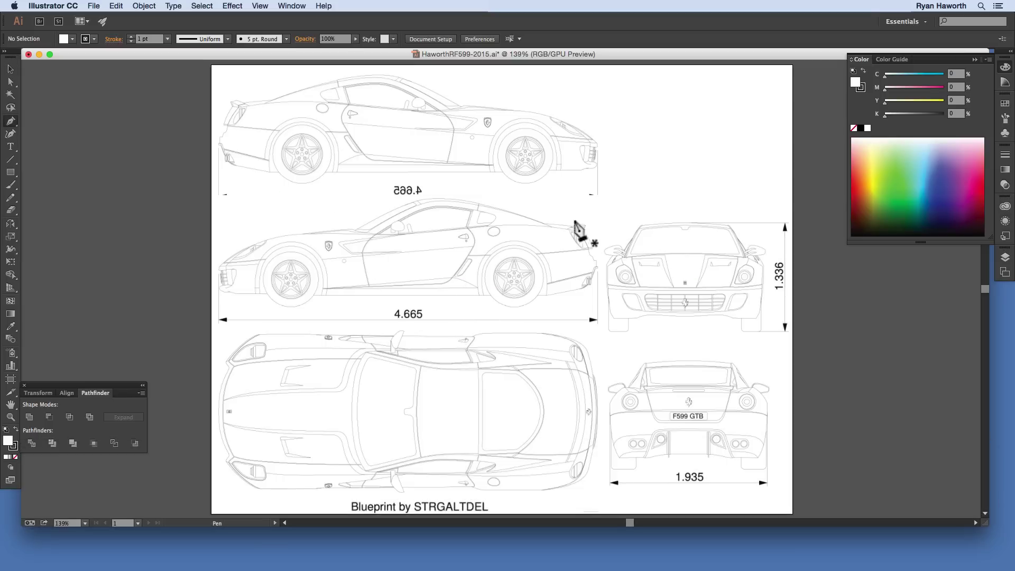
left_click(1006, 257)
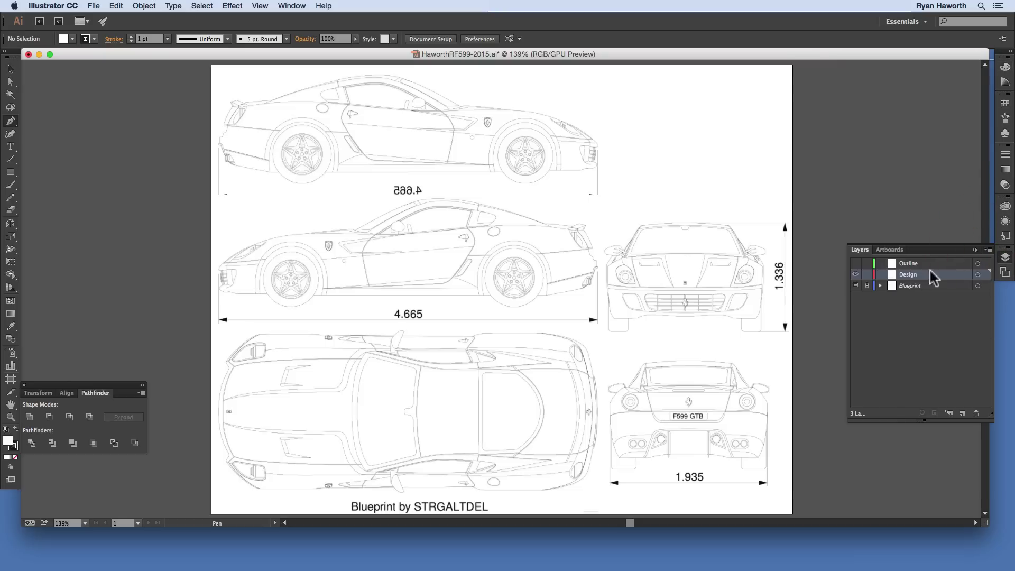
left_click(1005, 258)
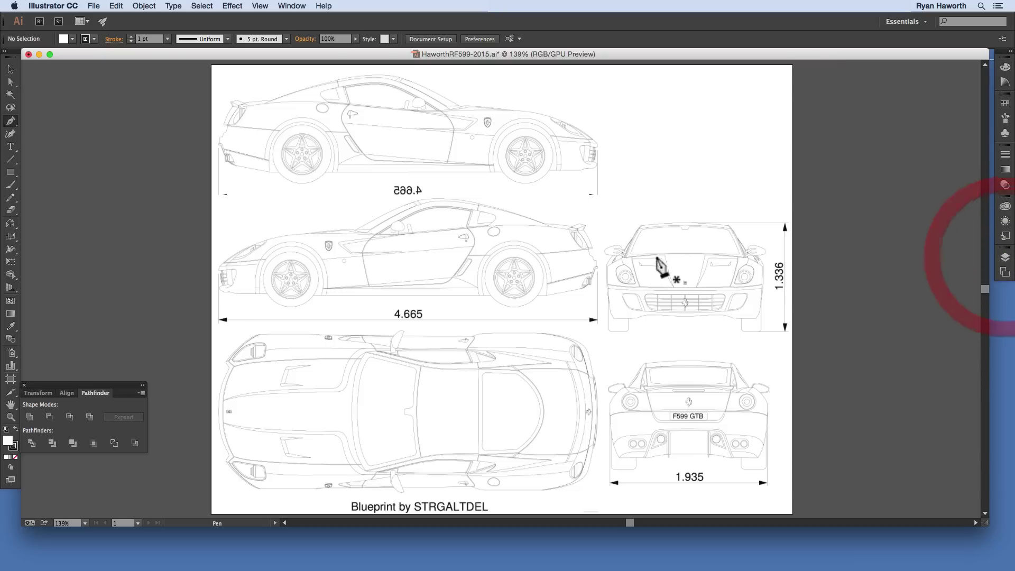
left_click(228, 176)
left_click(278, 180)
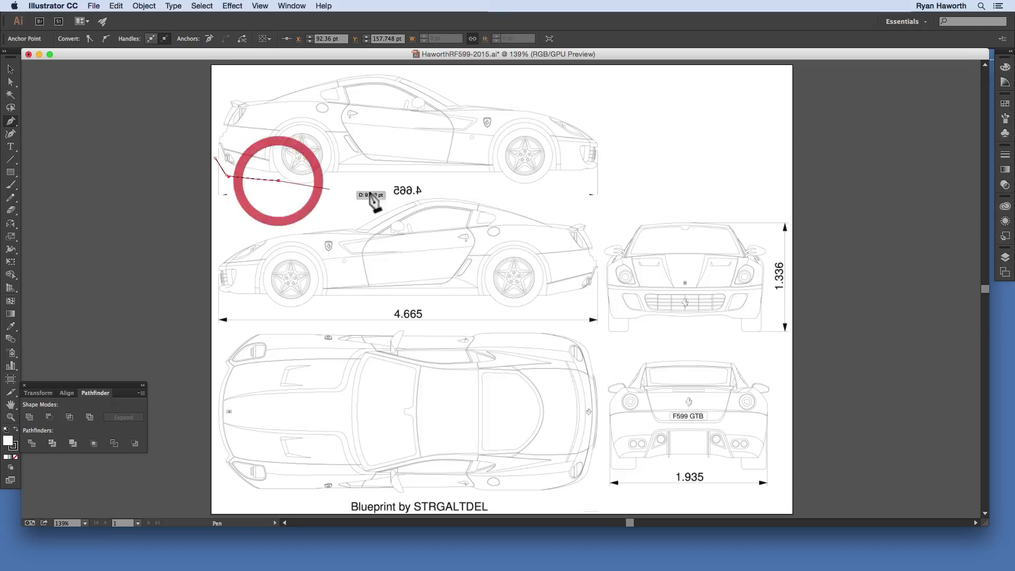
left_click(432, 182)
left_click(584, 180)
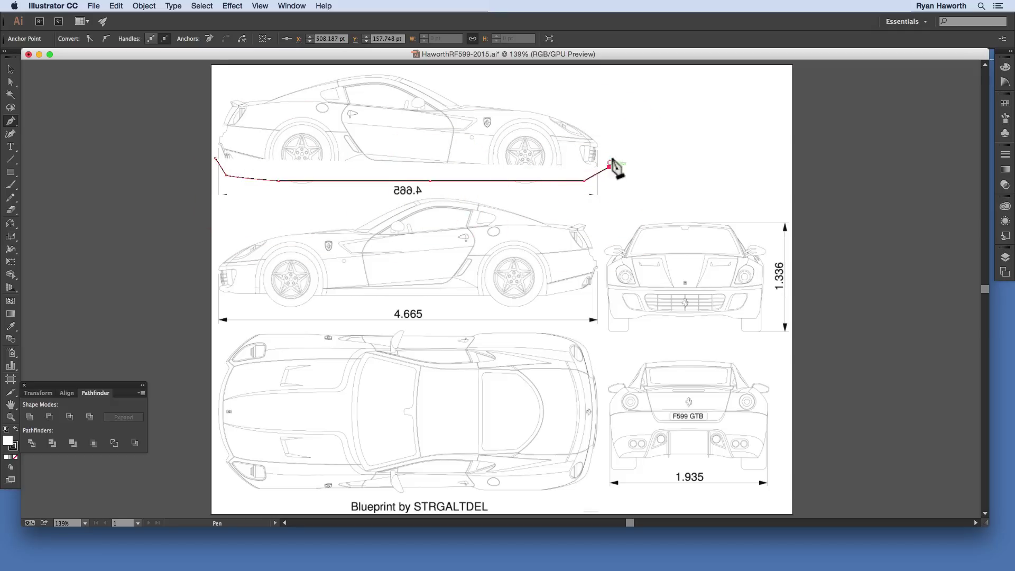
left_click(609, 167)
left_click(600, 136)
left_click(567, 117)
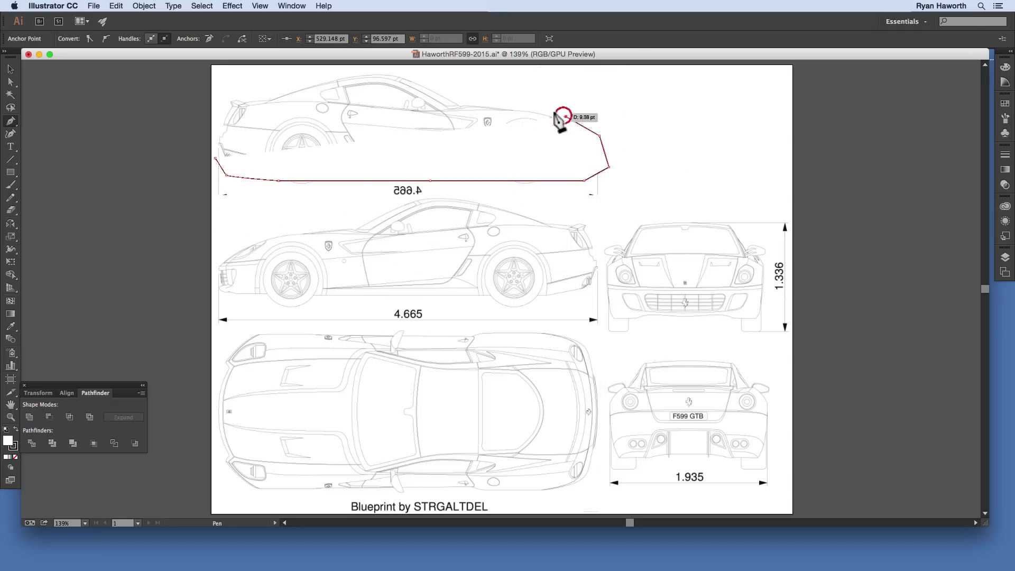
left_click(481, 104)
left_click(461, 99)
left_click(407, 74)
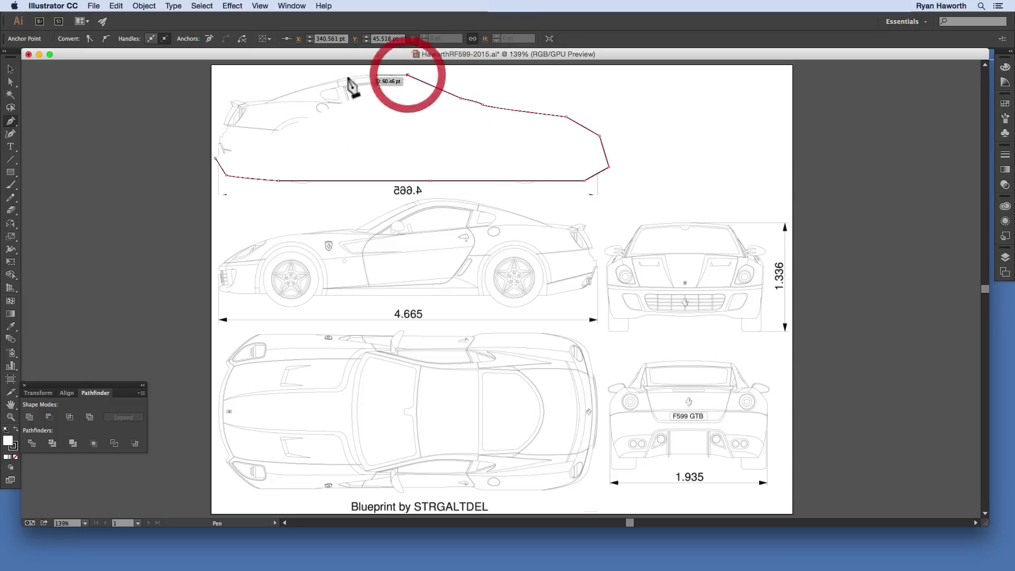
left_click(378, 69)
left_click(330, 74)
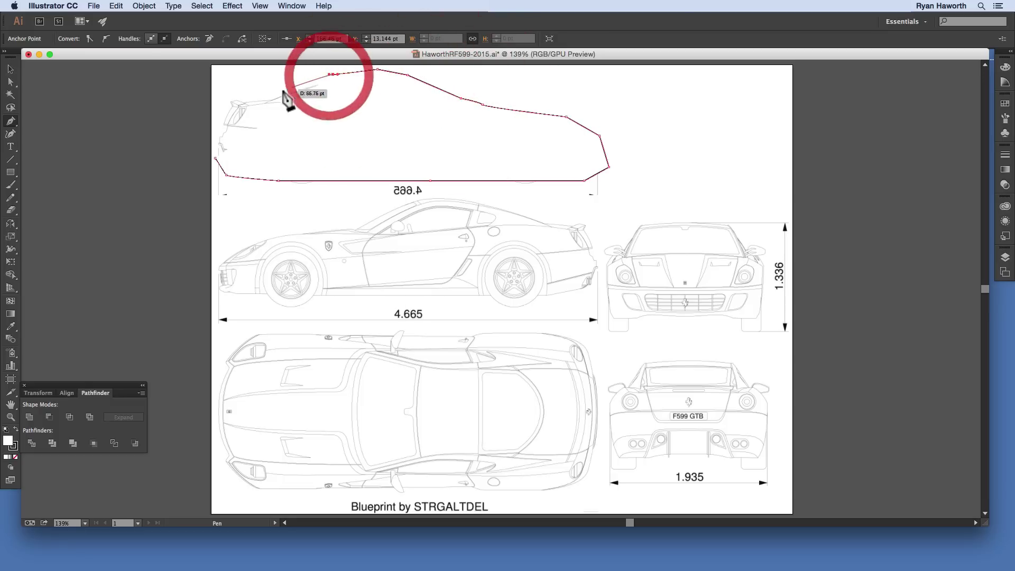
left_click(277, 93)
left_click(241, 94)
left_click(222, 98)
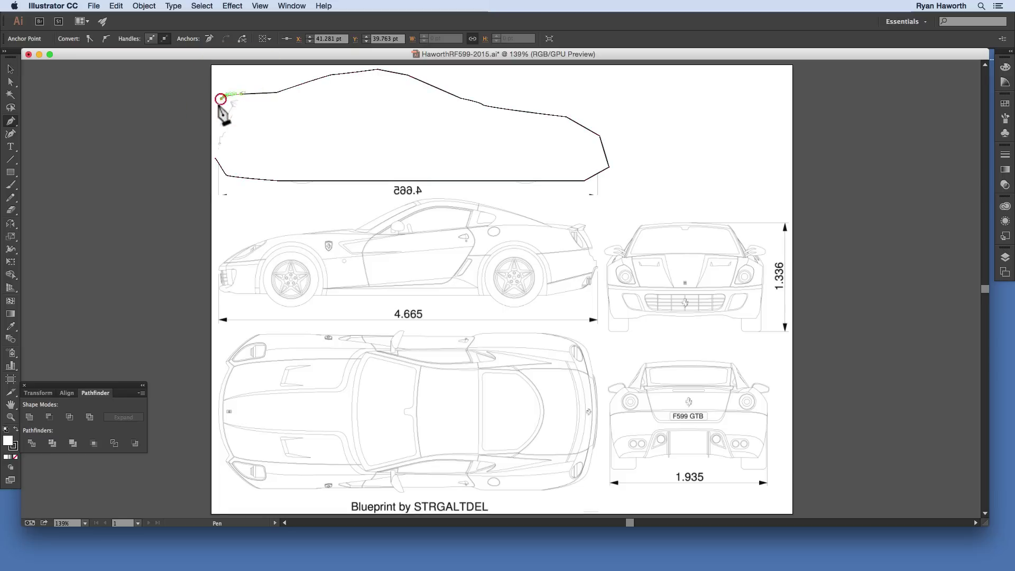
left_click(210, 121)
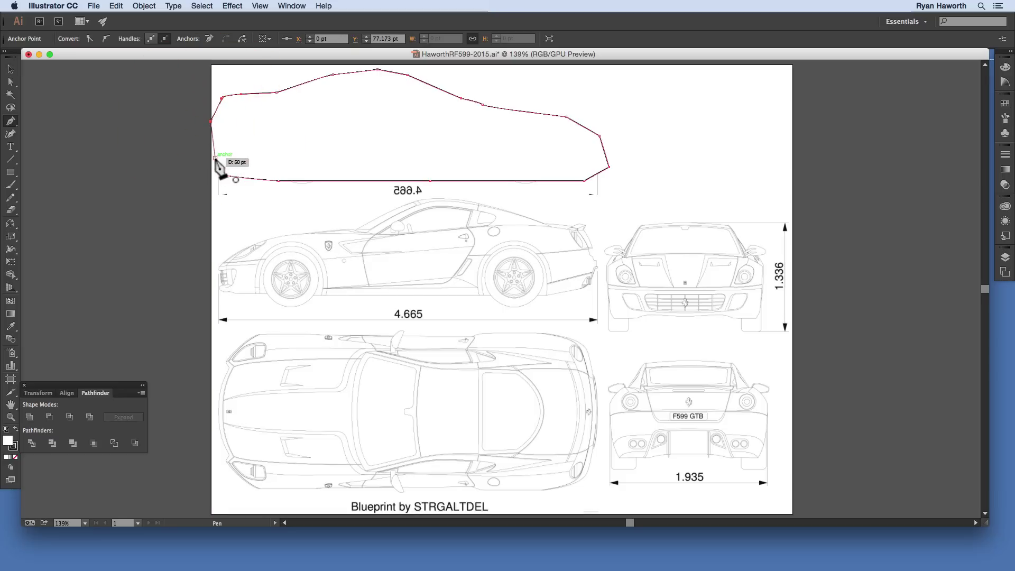
left_click(215, 159)
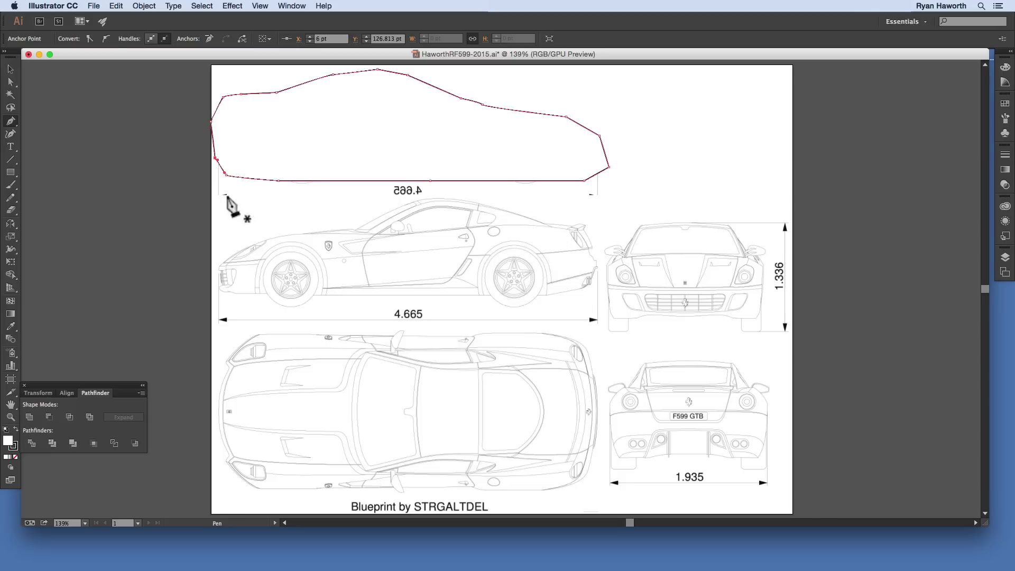
Step: Open the recently used logo file 01Vandal_Metallic.eps
left_click(94, 7)
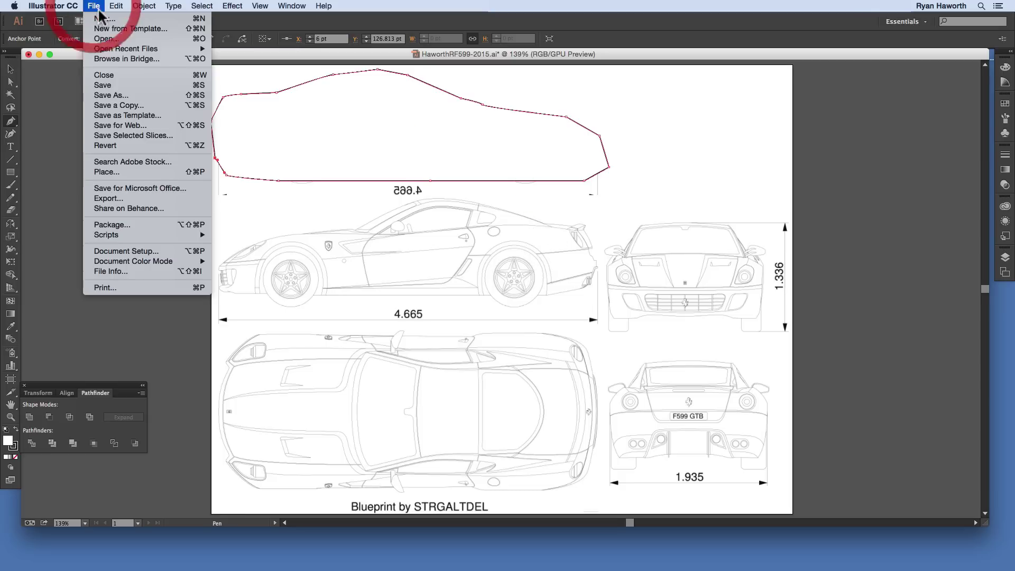
mouse_move(183, 50)
left_click(259, 48)
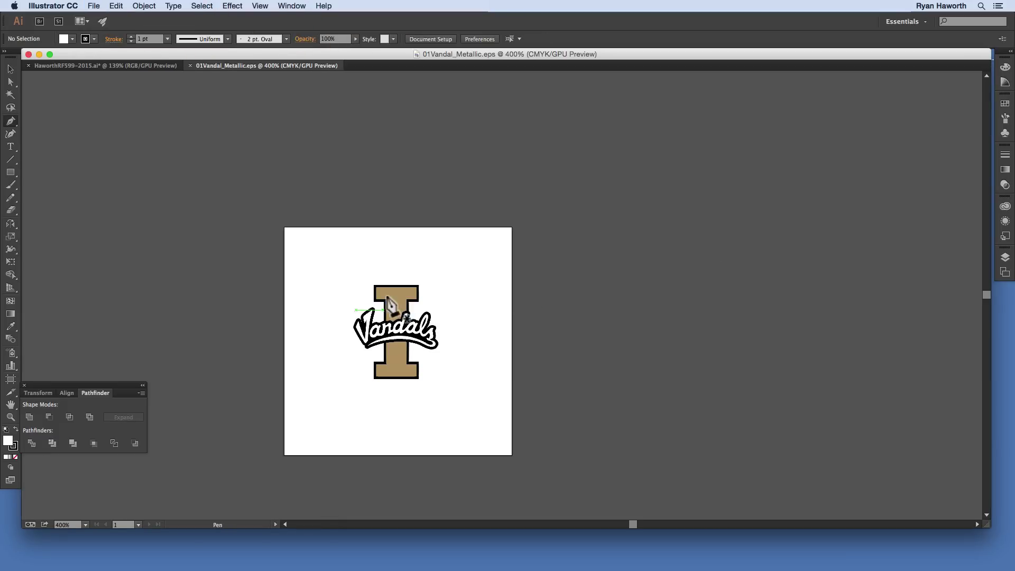
Step: Sample the gold of the logo's letter I with the Eyedropper and display its colour values as CMYK
key("i")
left_click(407, 295)
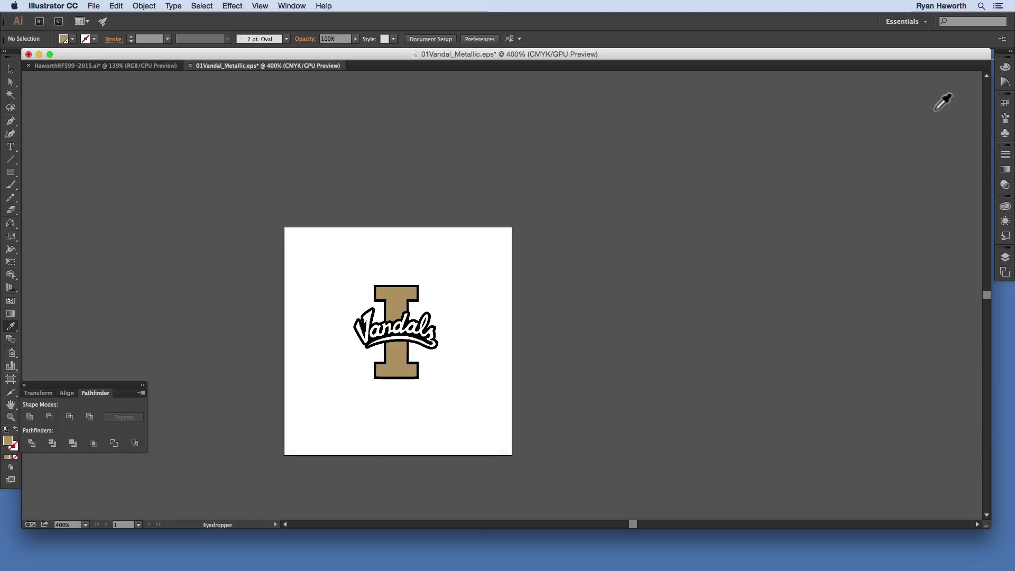
left_click(1006, 68)
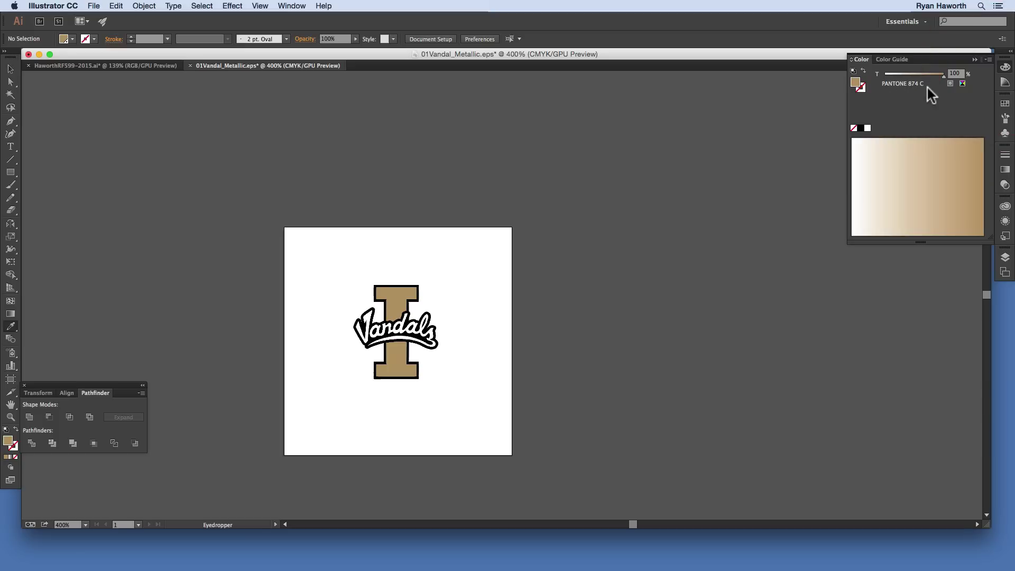
left_click(988, 60)
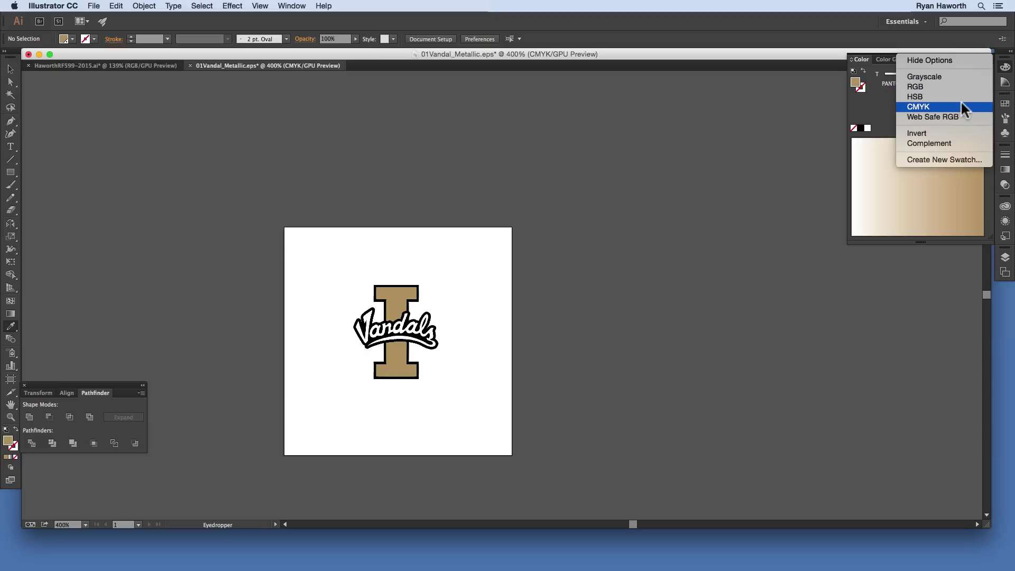
left_click(957, 106)
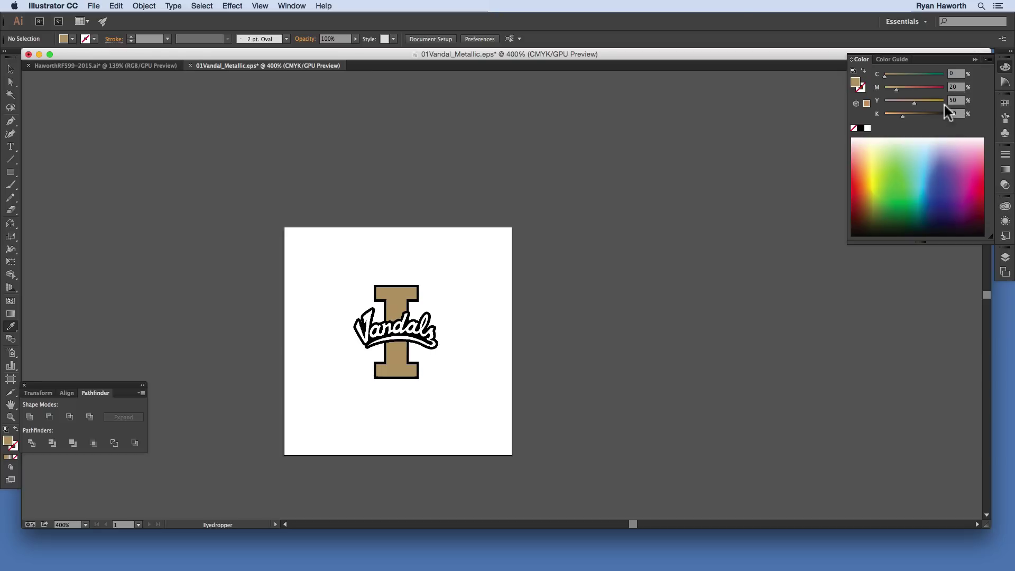
Step: Return to the blueprint document and fill the car-shaped path with magenta 20%, yellow 50% and black 30%
left_click(147, 66)
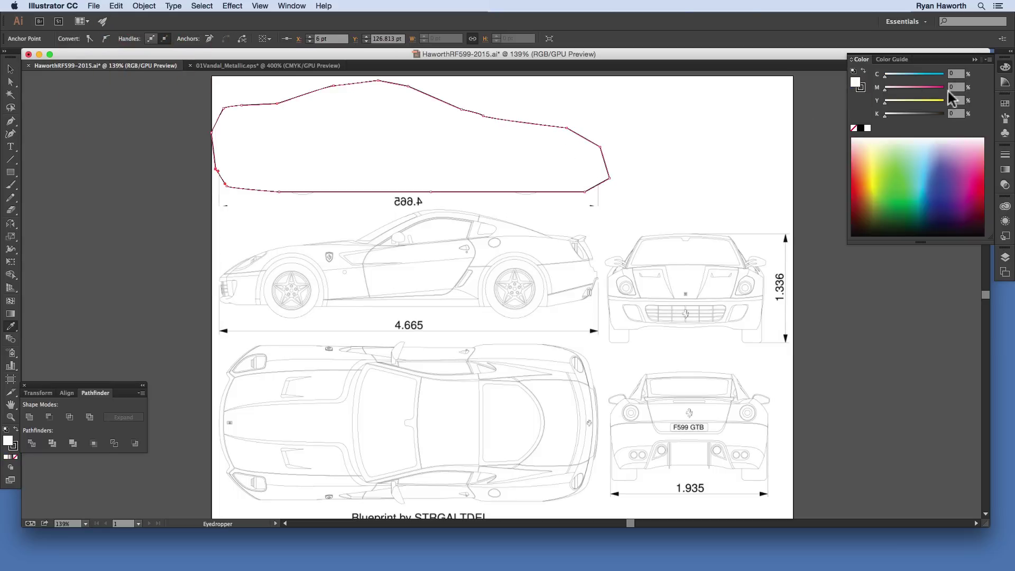
left_click(954, 87)
type("20")
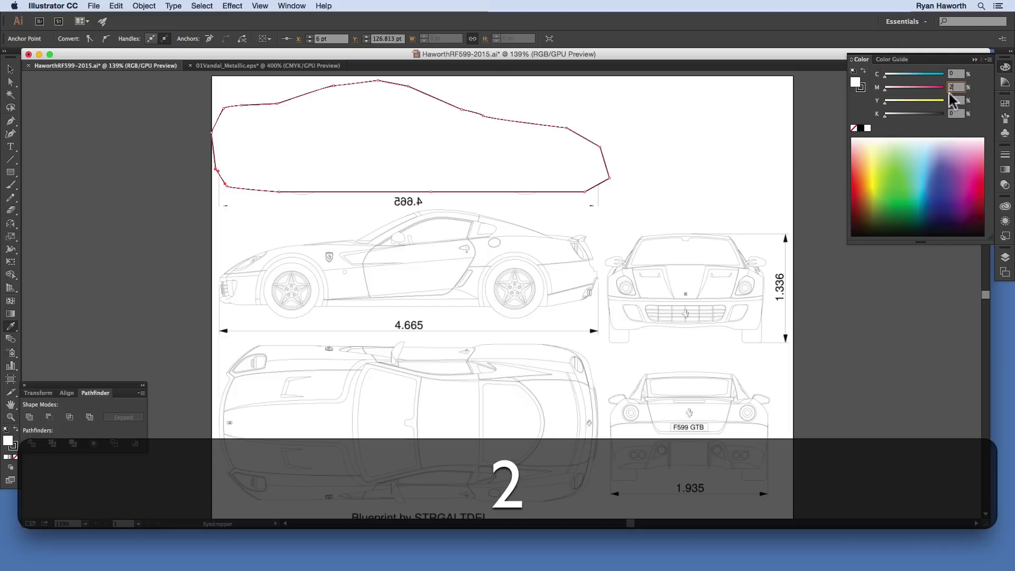
left_click(954, 100)
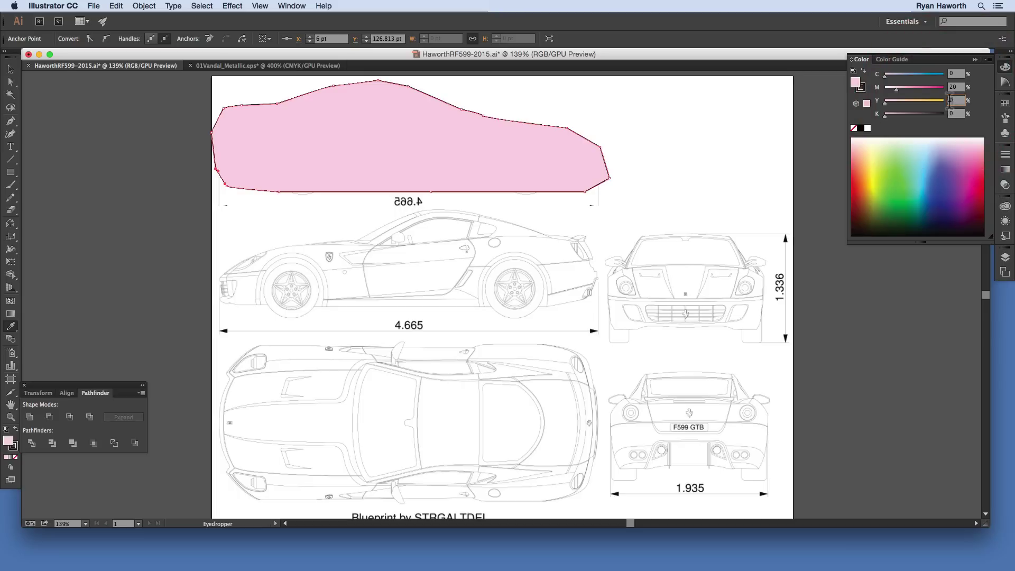
type("50")
left_click(953, 114)
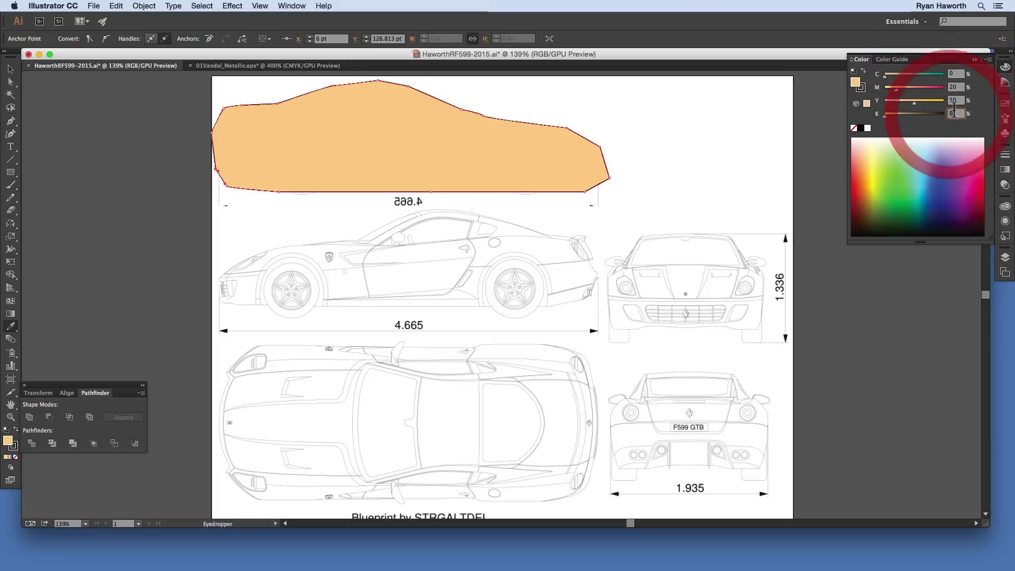
type("30")
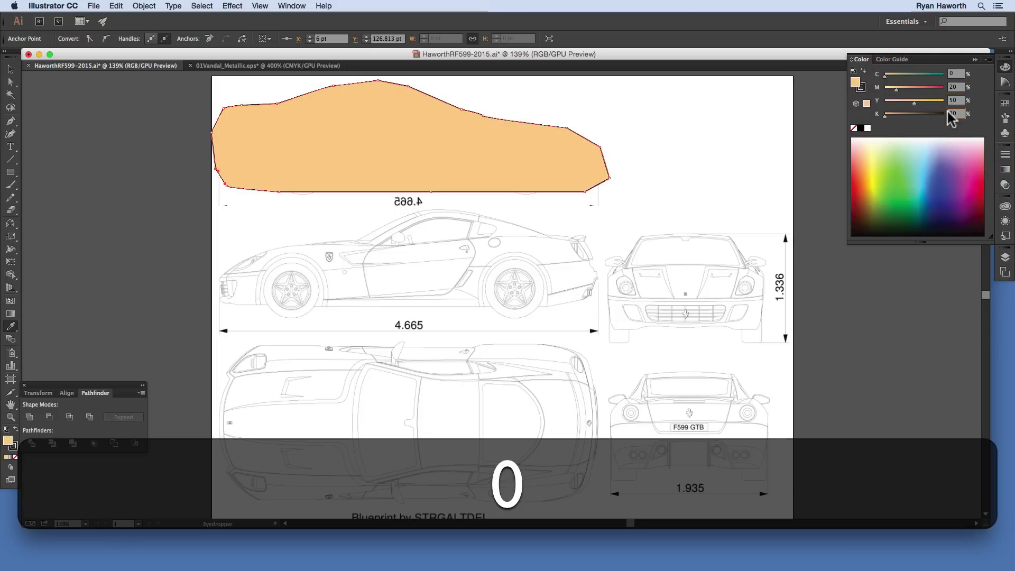
key("Return")
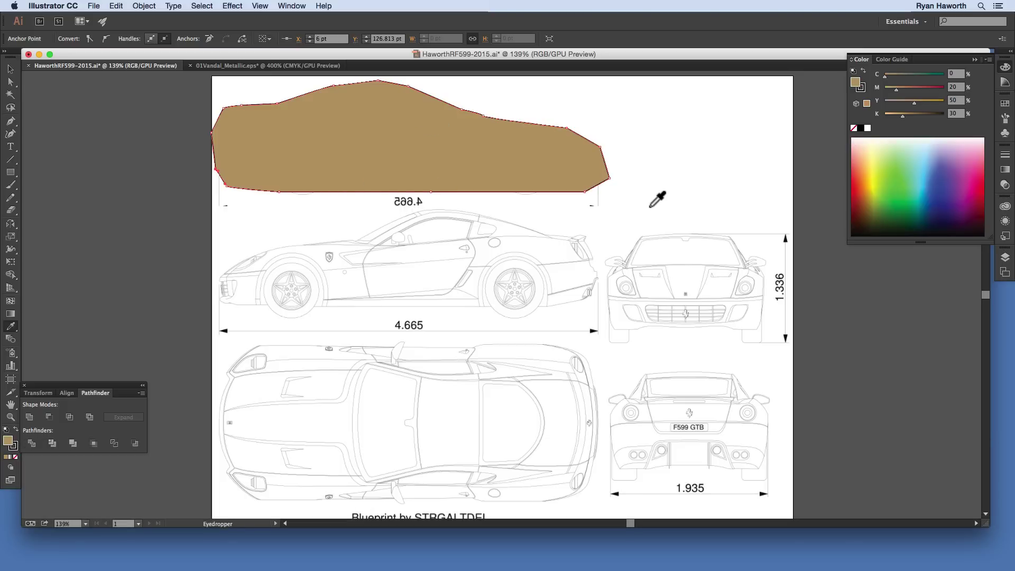
Step: Remove the stroke from the gold car shape and deselect it
left_click(864, 89)
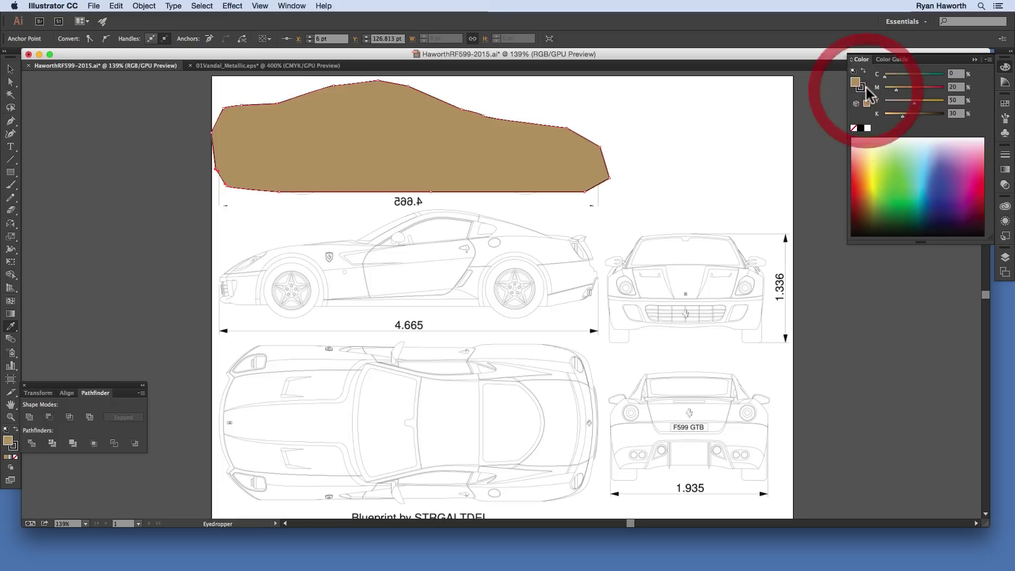
left_click(854, 129)
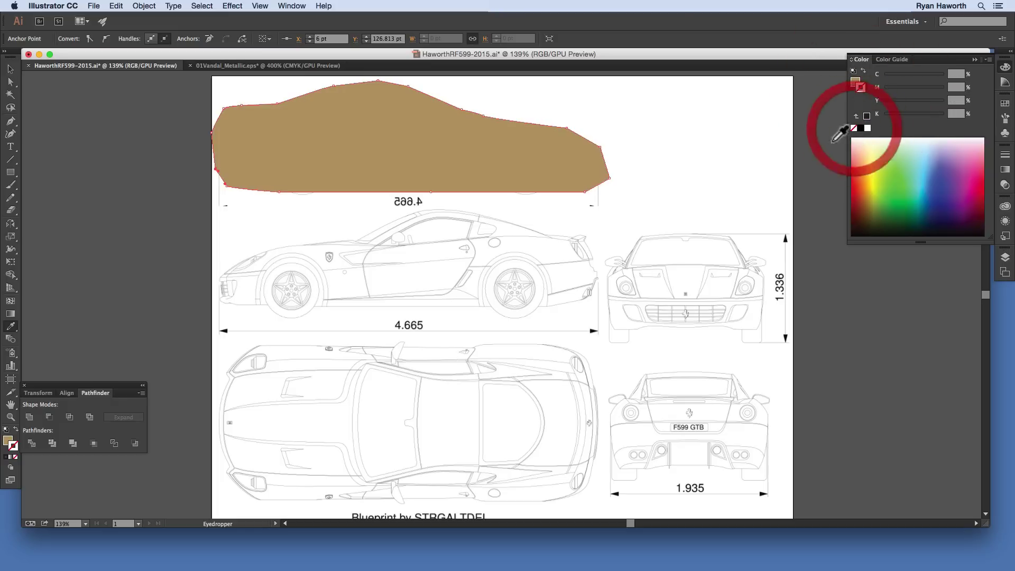
left_click(639, 170, "super")
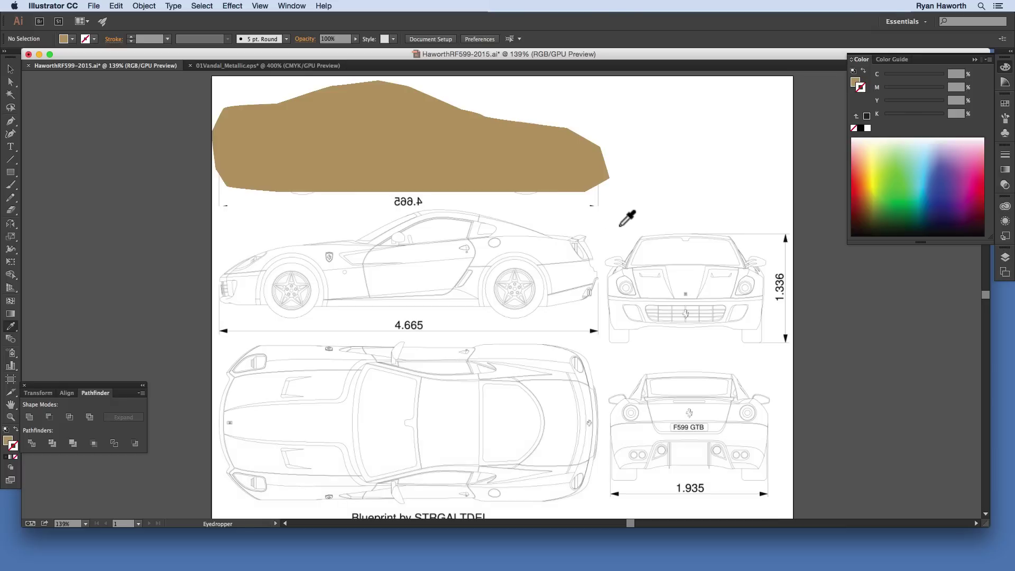
Step: Activate the Pen tool and set a black fill with no stroke for new shapes
key("p")
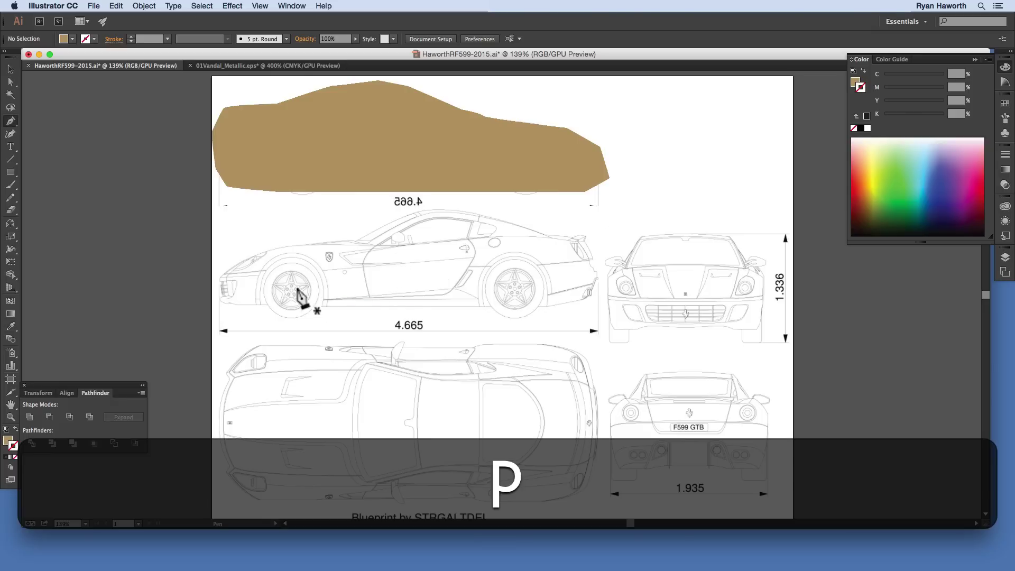
key("d")
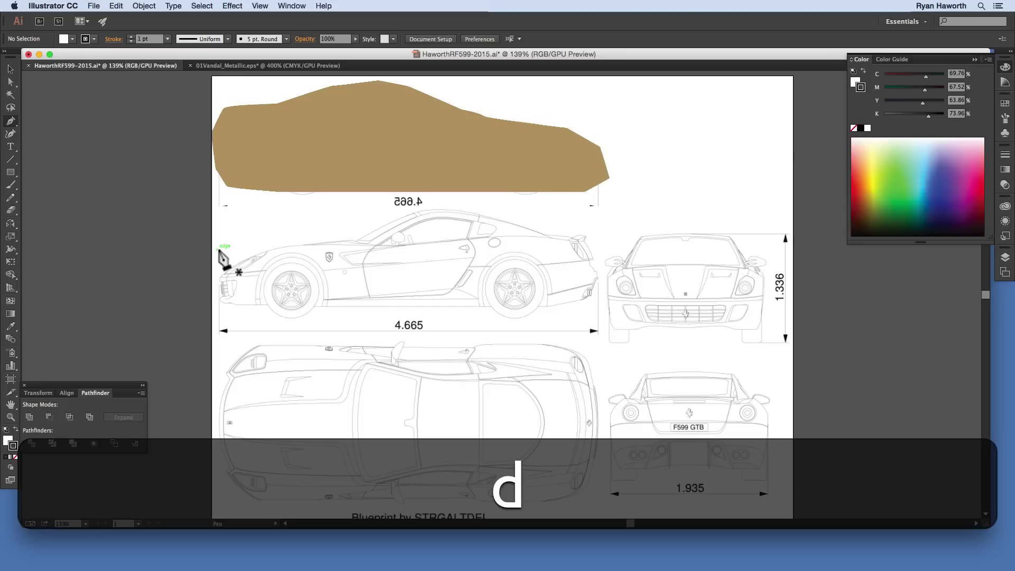
key("shift")
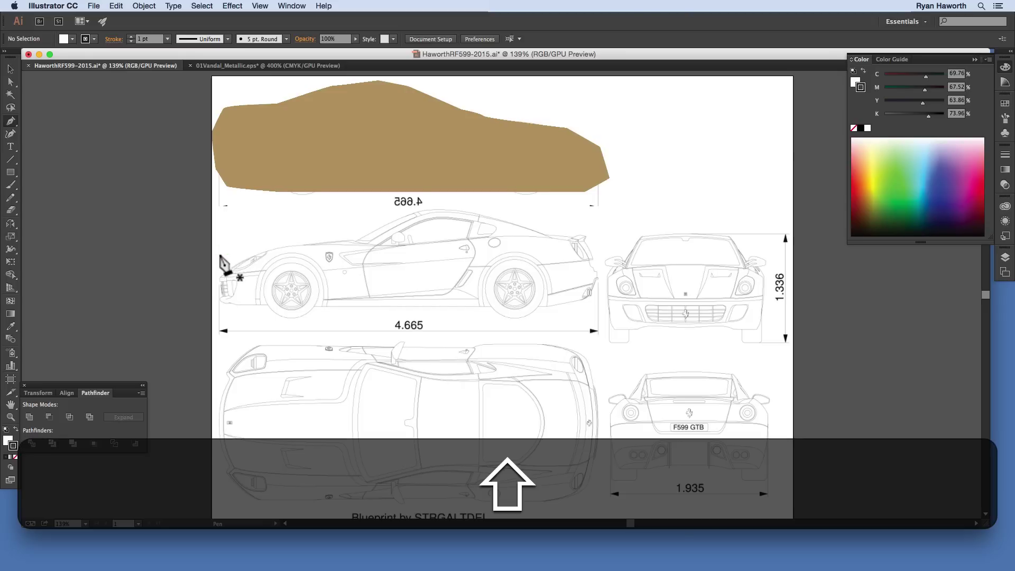
key("shift+x")
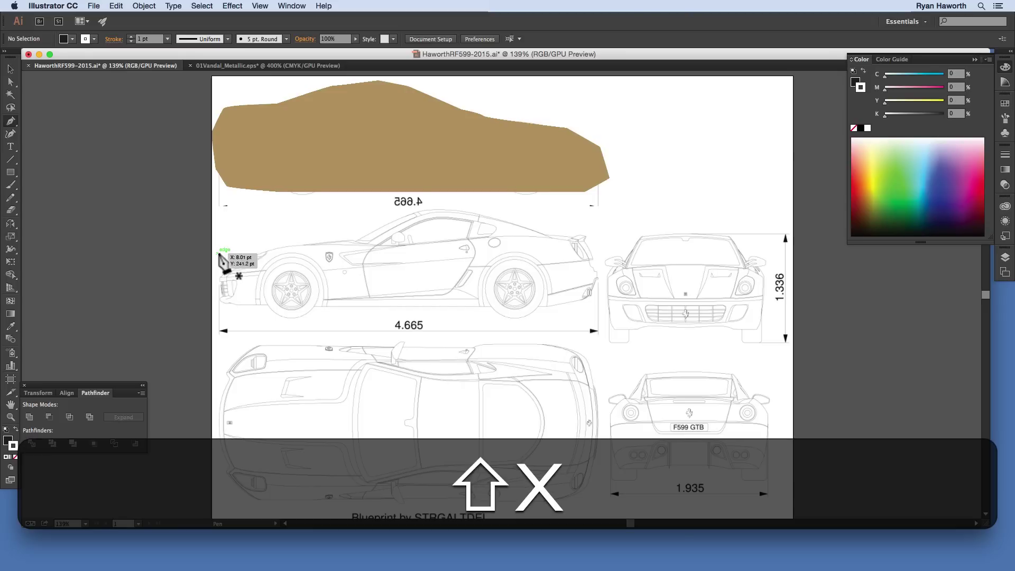
key("slash")
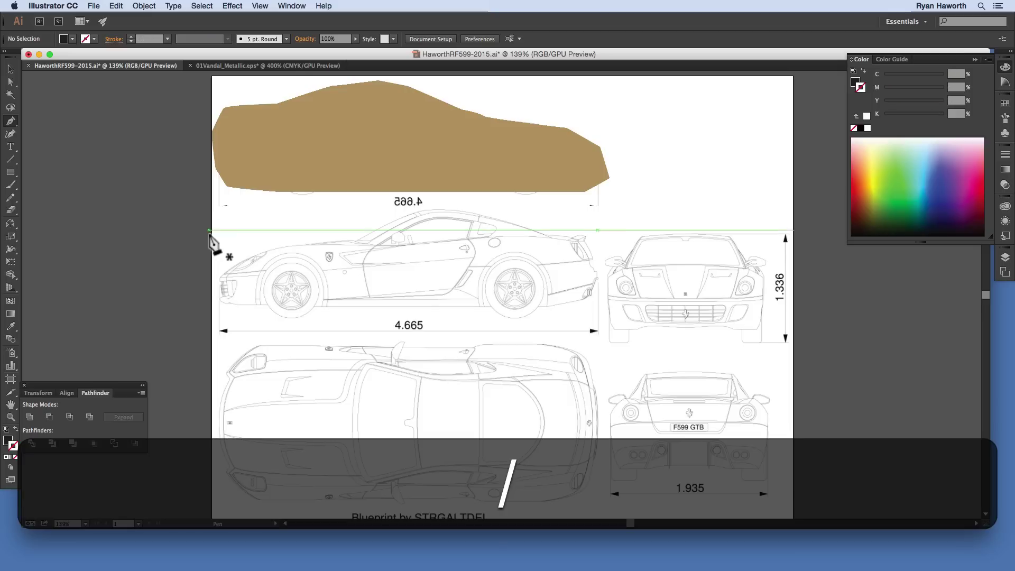
Step: Draw a closed black shape about 584 by 112 pt over the lower half of the gold car shape, extending past both ends
left_click(206, 127)
left_click(333, 145)
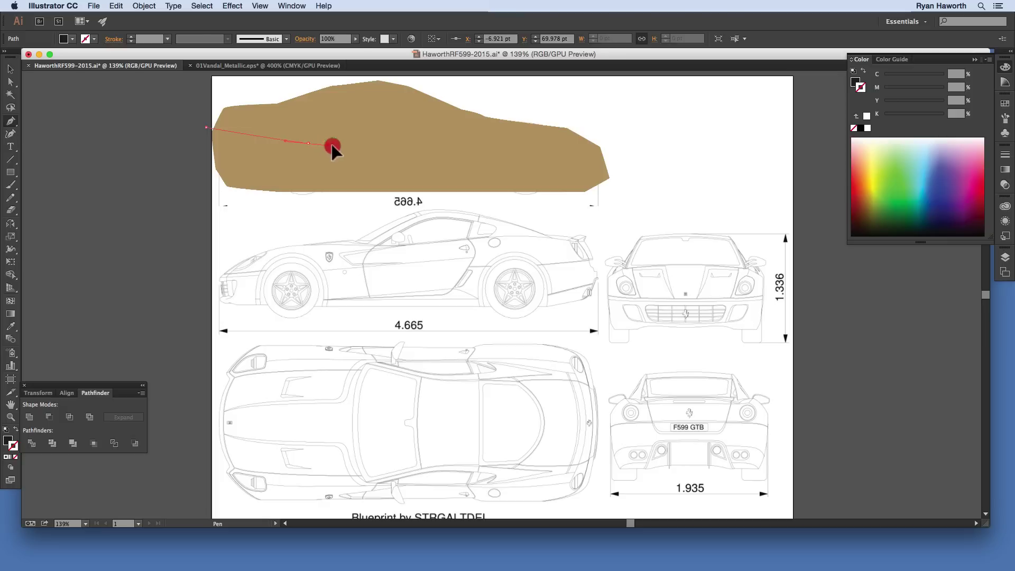
left_click(437, 146)
left_click(549, 146)
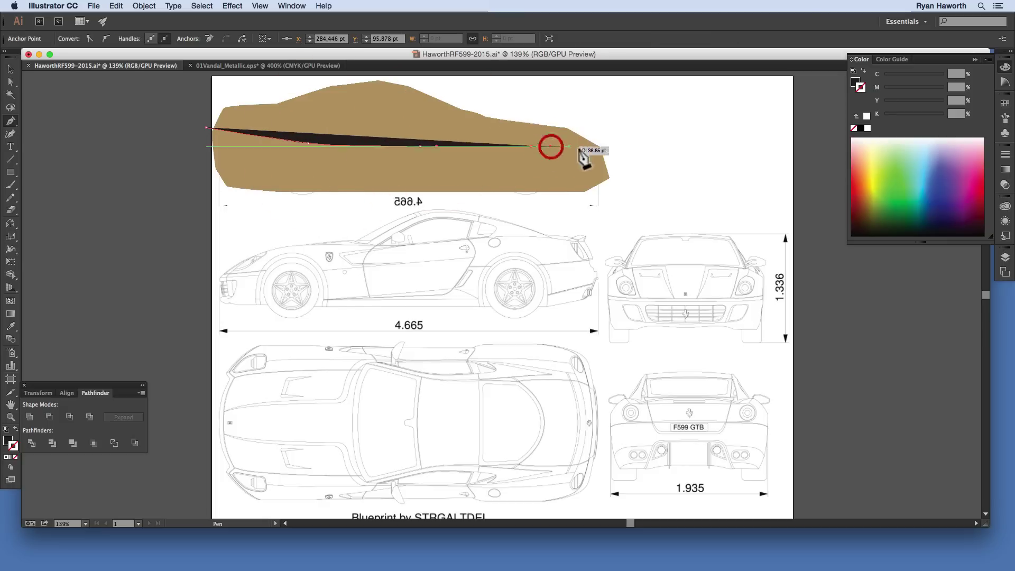
left_click(614, 153)
left_click(628, 188)
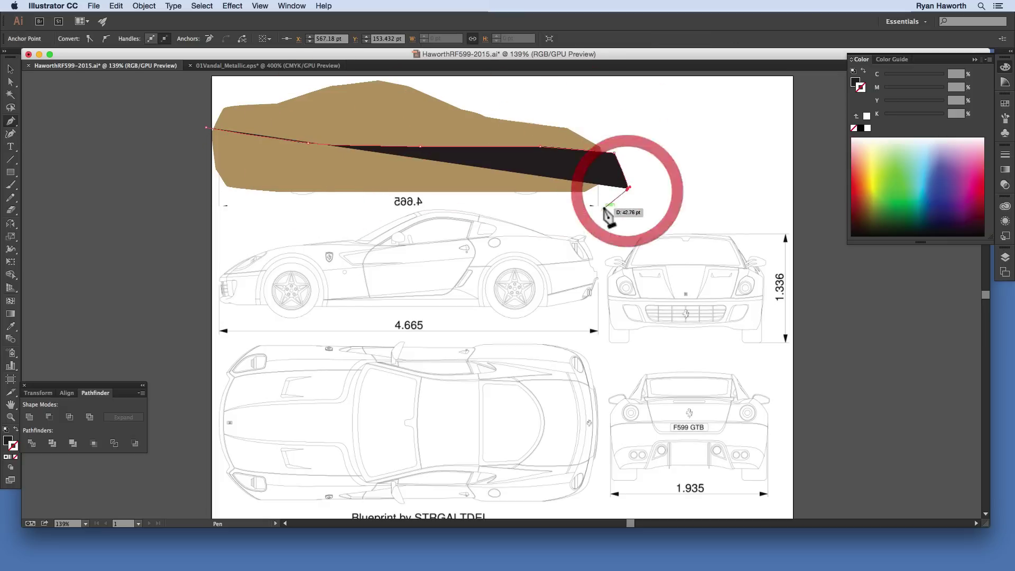
left_click(595, 209)
left_click(217, 201)
left_click(199, 166)
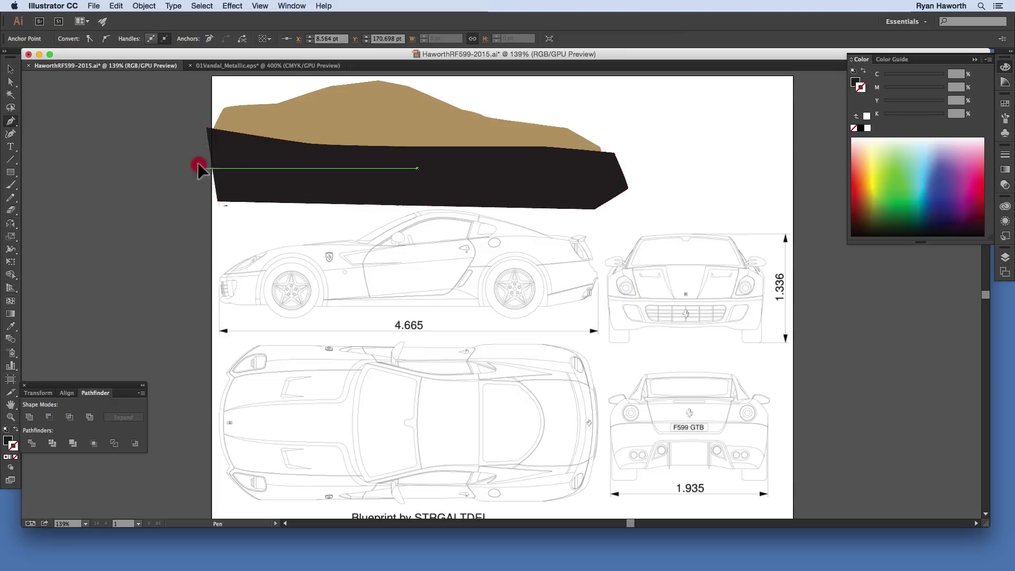
left_click(206, 128)
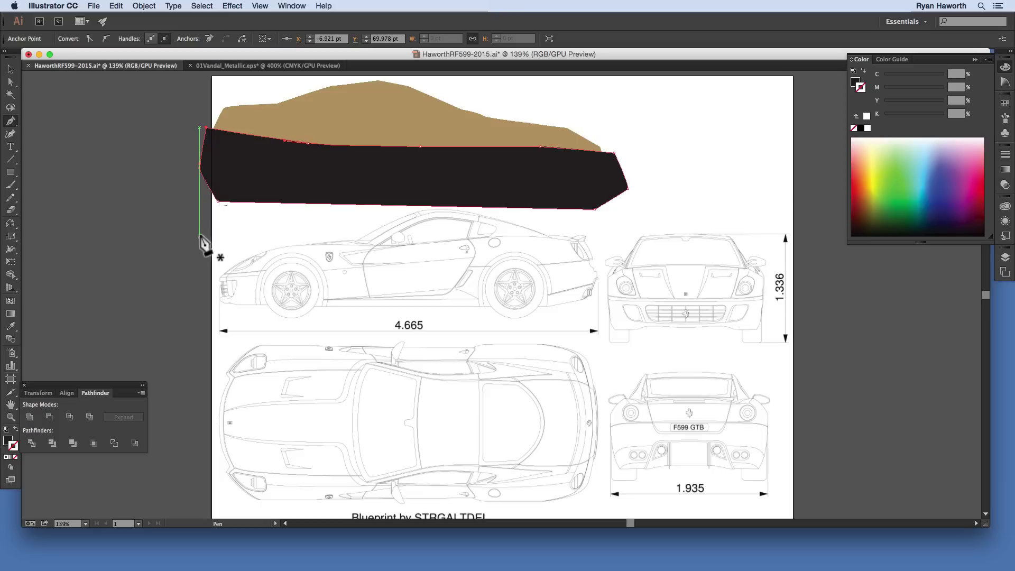
Step: Duplicate the black shape in front, offset the copy about 10 pt left and down, and fill it with white
left_click(258, 186, "super")
key("super+c")
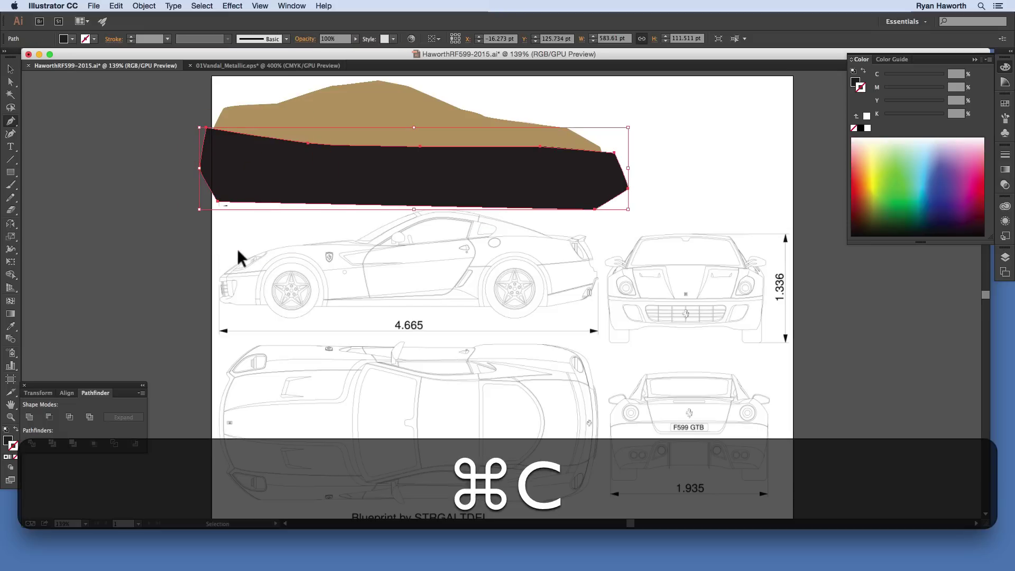
key("super+f")
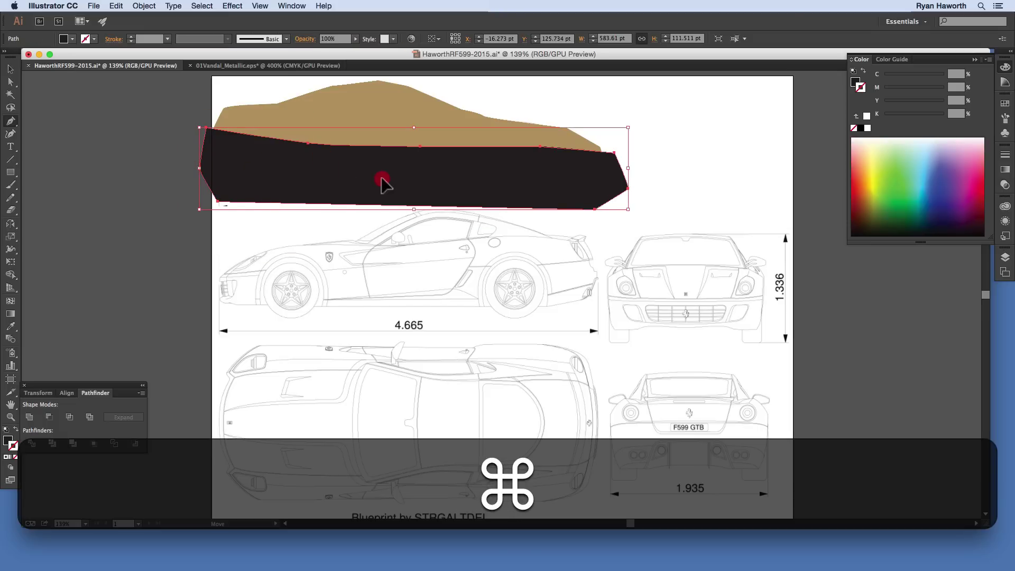
left_click_drag(382, 179, 374, 186)
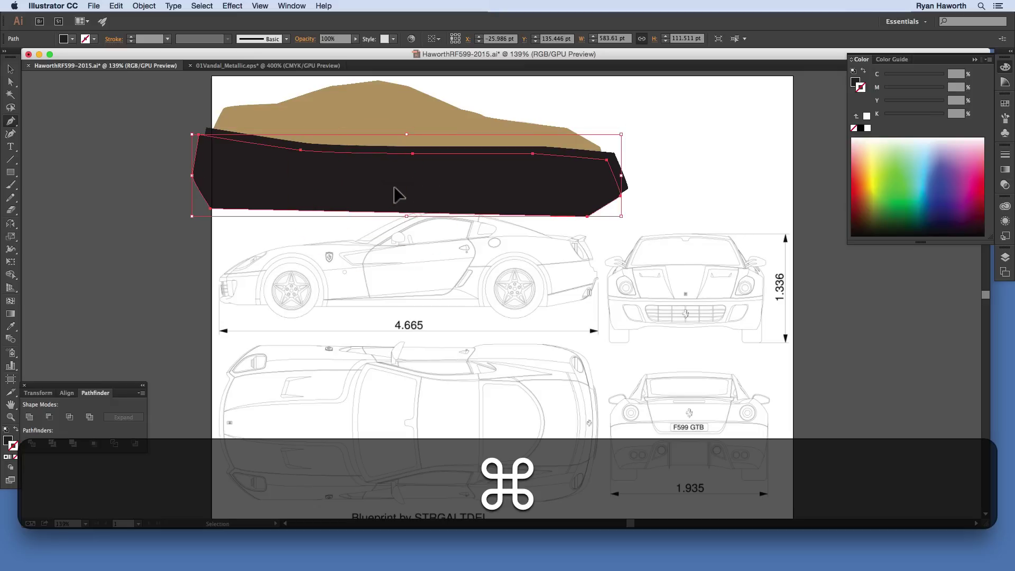
key("super+x")
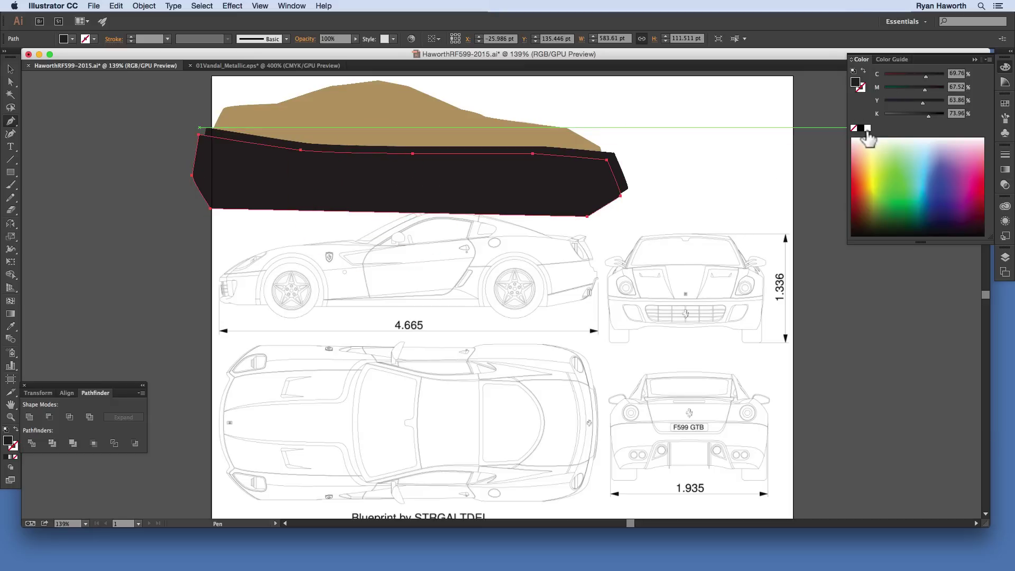
left_click(867, 129)
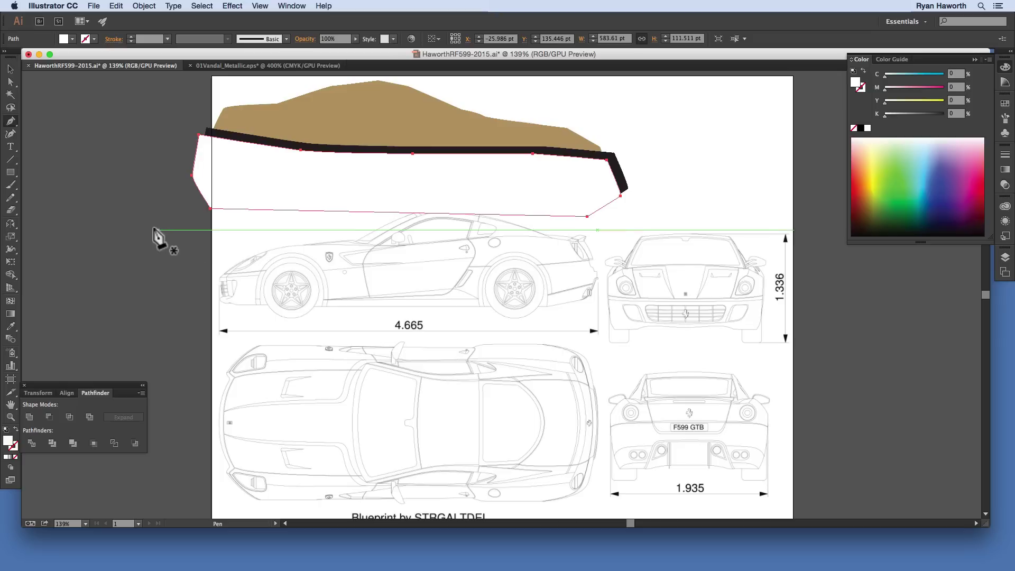
left_click(185, 215, "super")
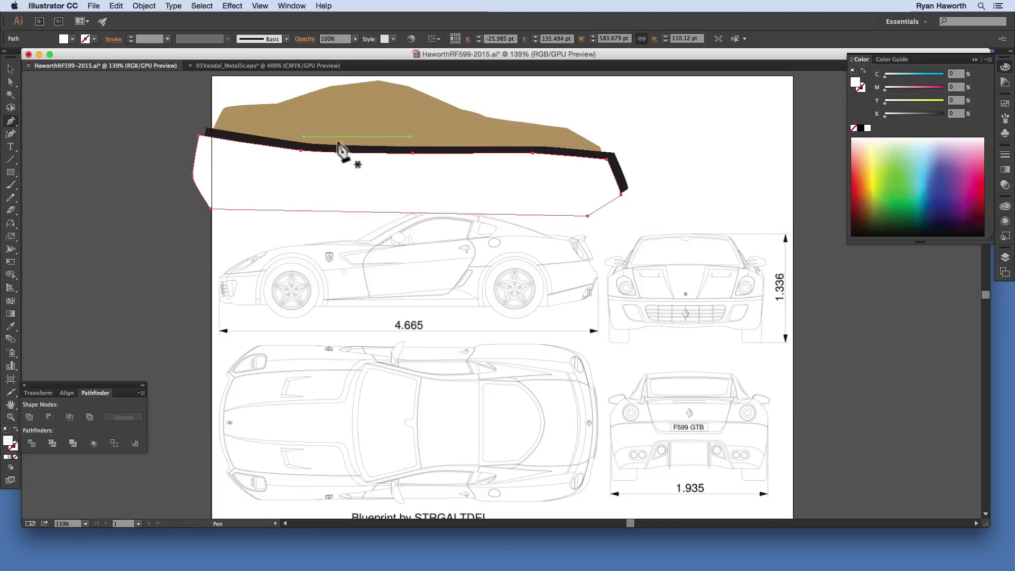
Step: Fill the white shape with a linear white-to-black gradient and set its angle to 90°
left_click(564, 187, "super")
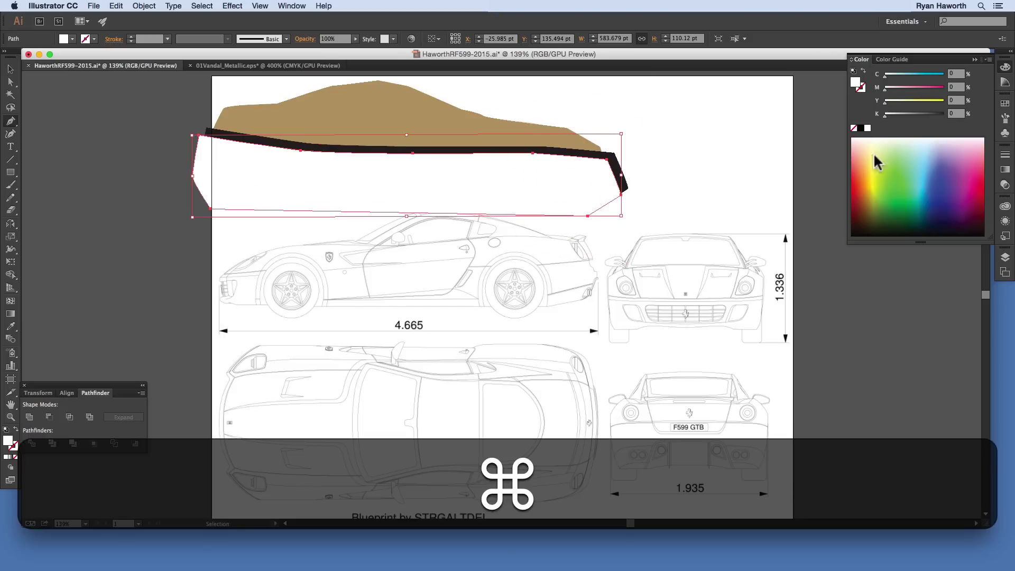
key("period")
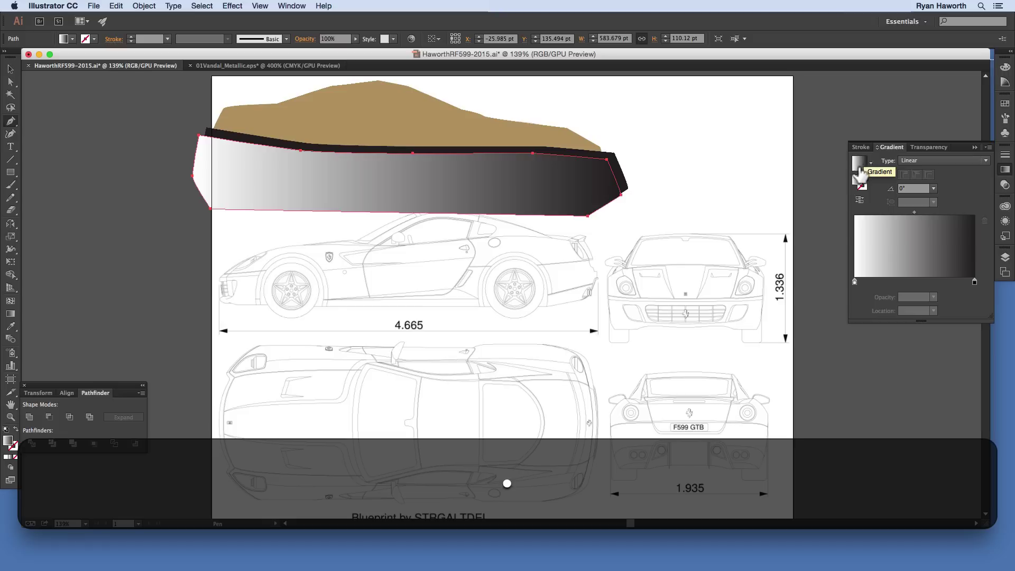
left_click(893, 190)
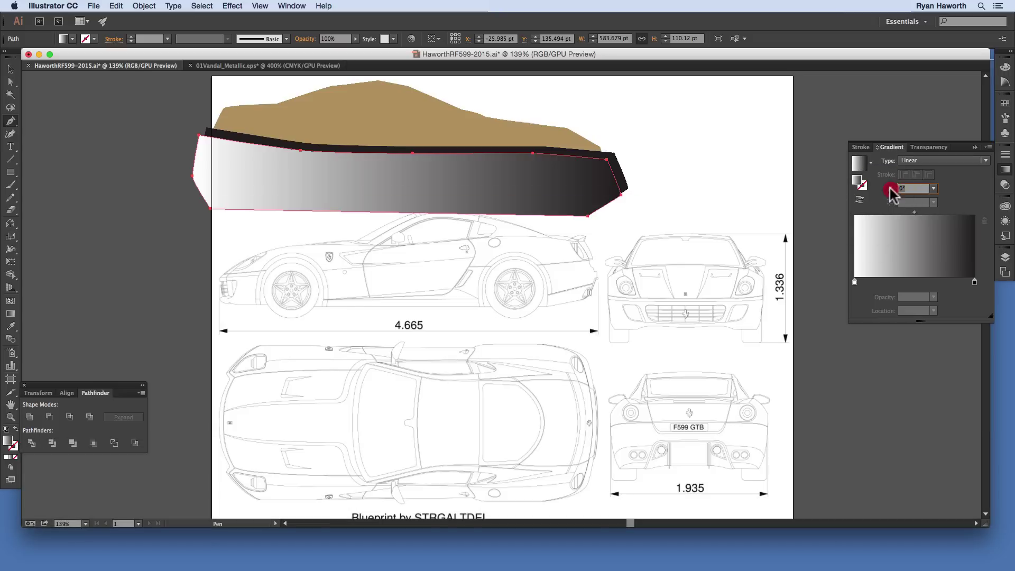
type("90")
key("Return")
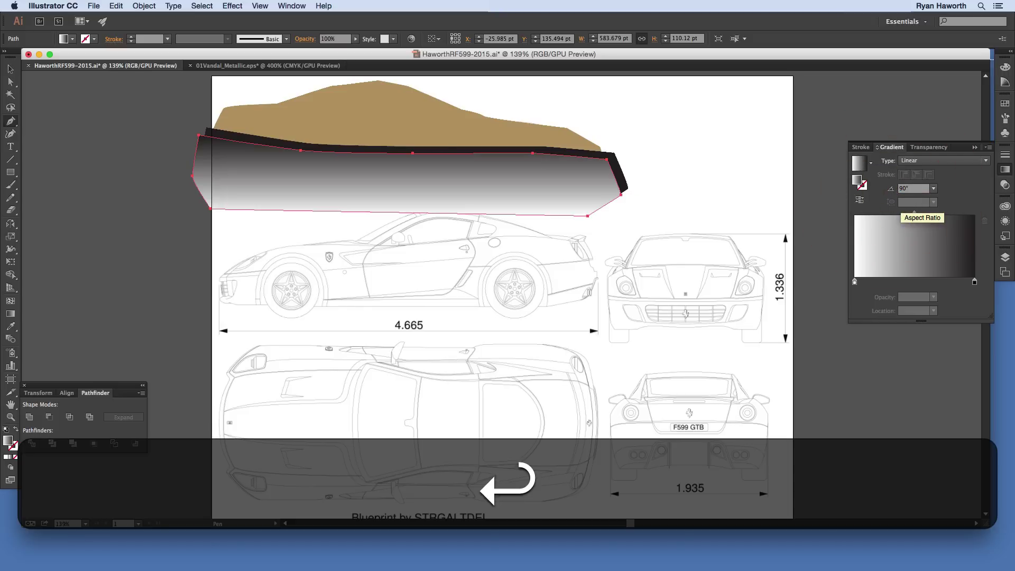
left_click(890, 190)
type("-90")
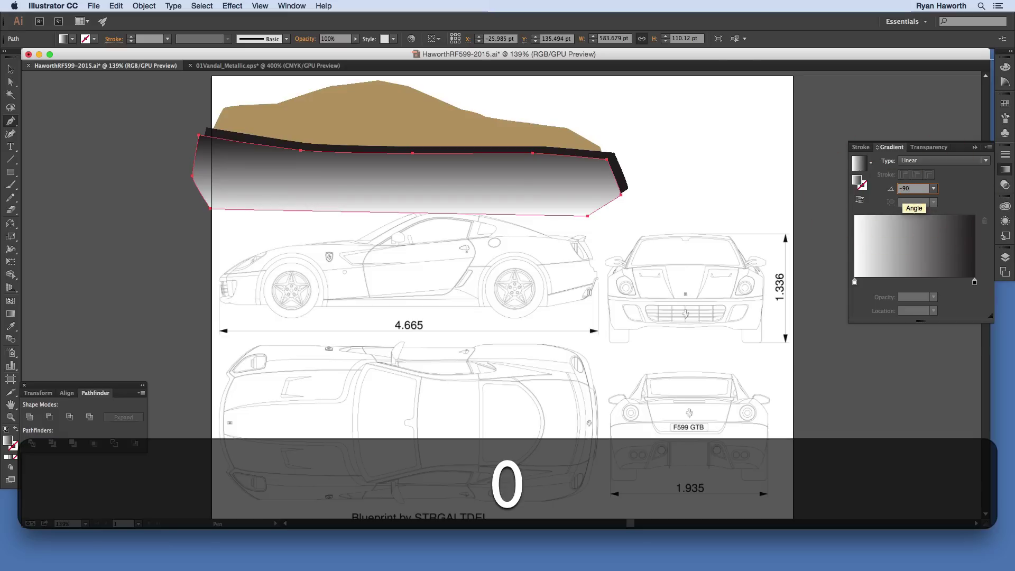
key("Return")
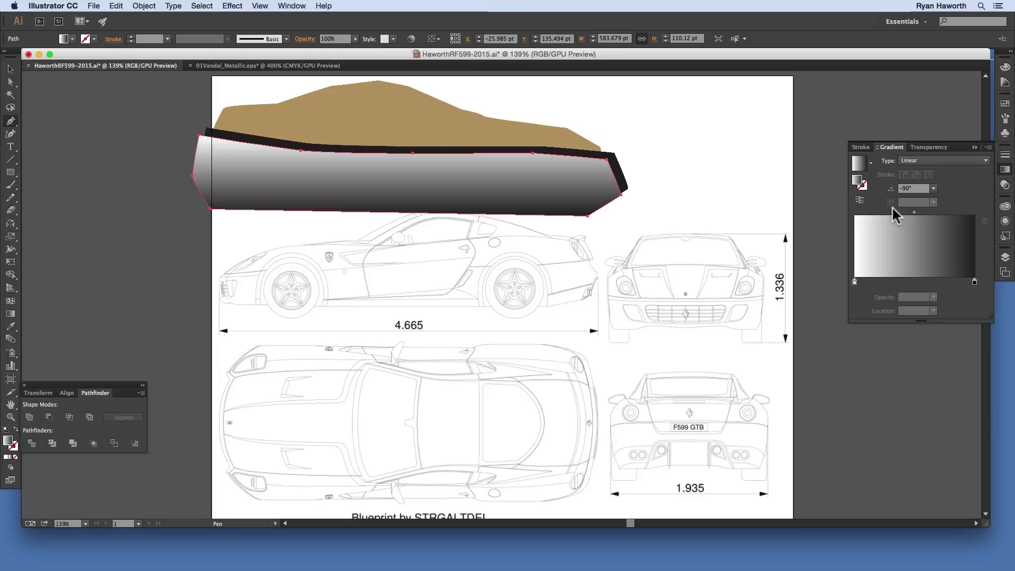
key("cmd+z")
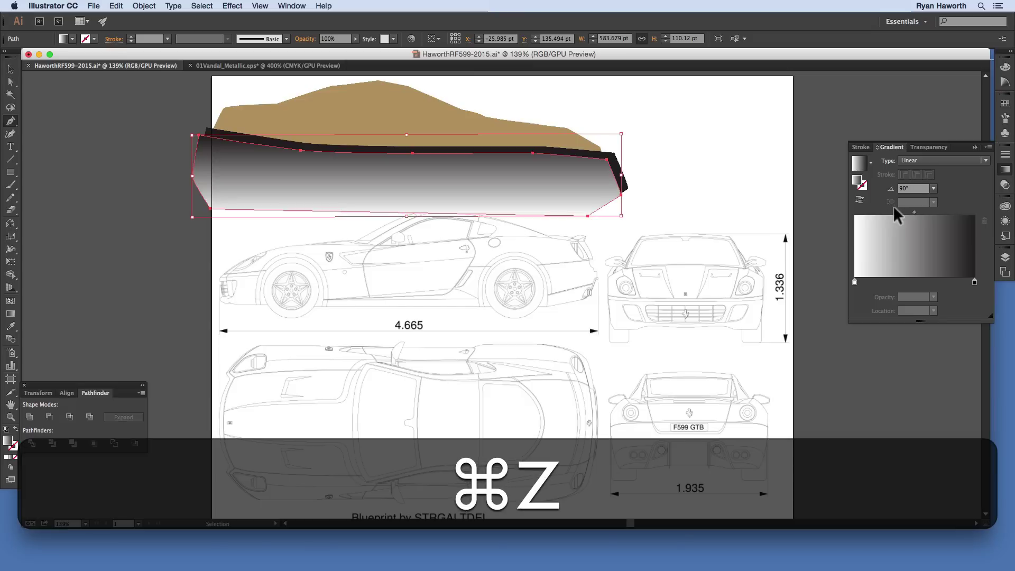
Step: Change the gradient's black end stop to a light gray swatch and deselect the shape
double_click(975, 282)
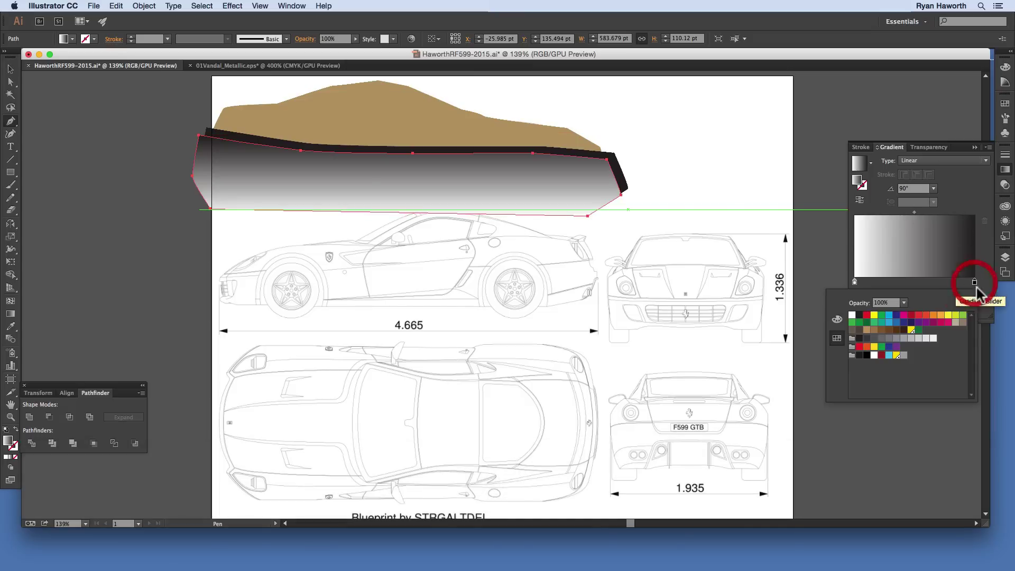
left_click(906, 339)
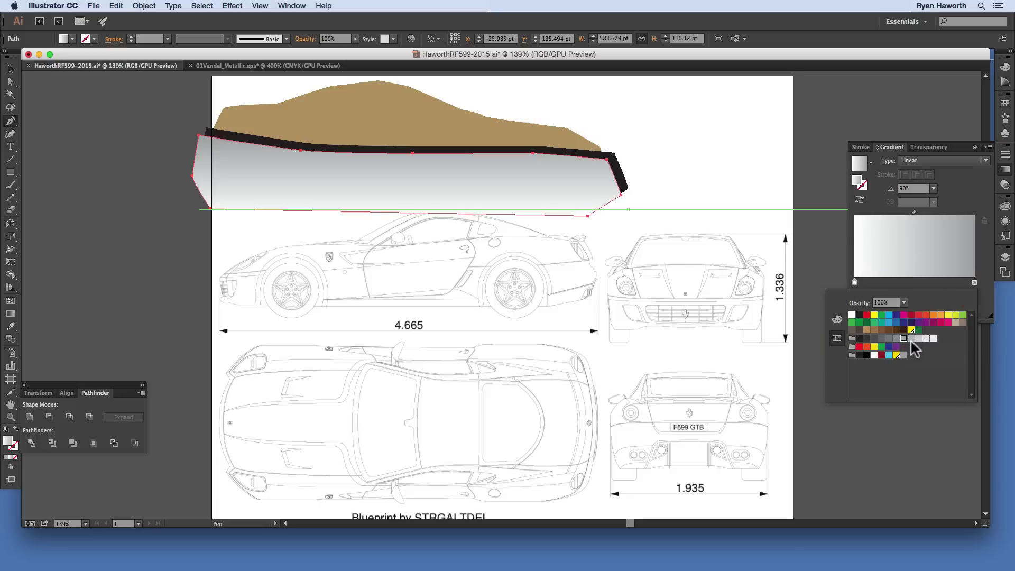
left_click(919, 339)
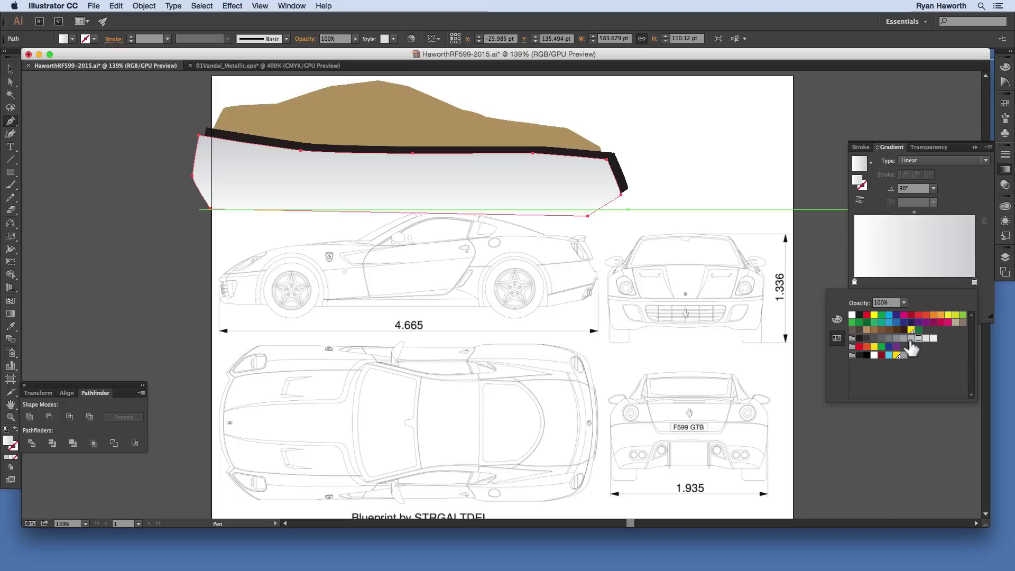
left_click(911, 339)
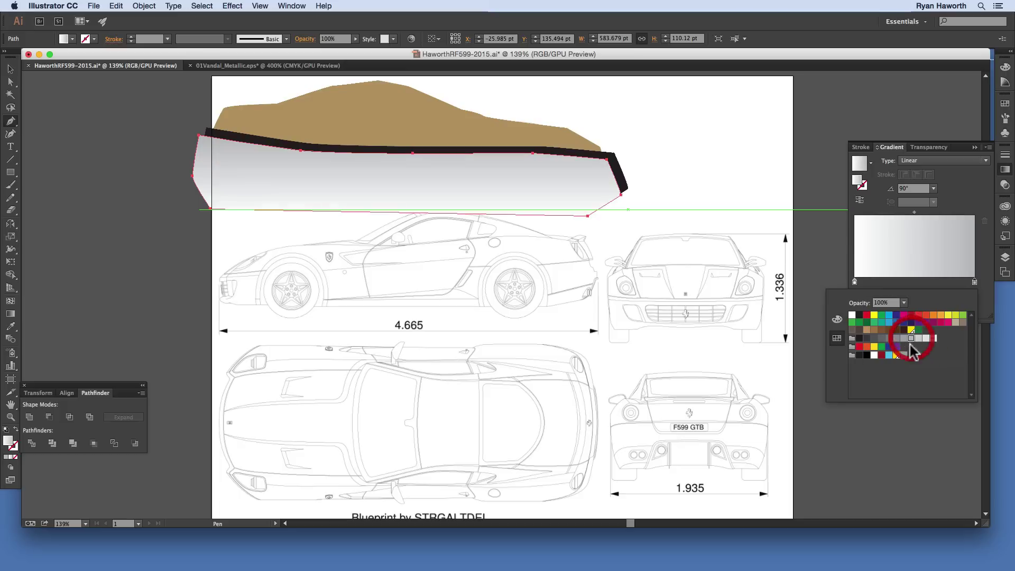
left_click(729, 142)
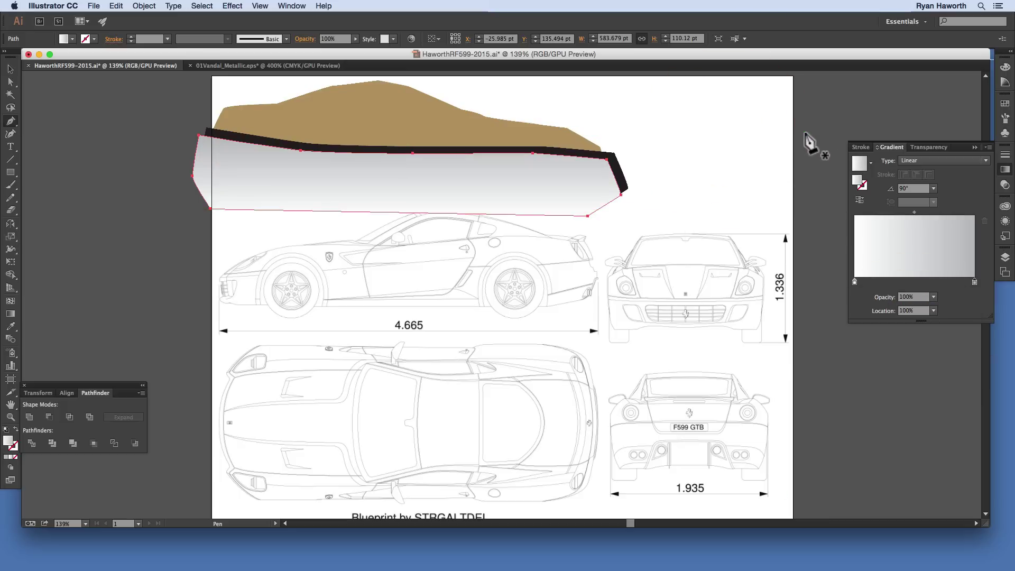
left_click(765, 139, "super")
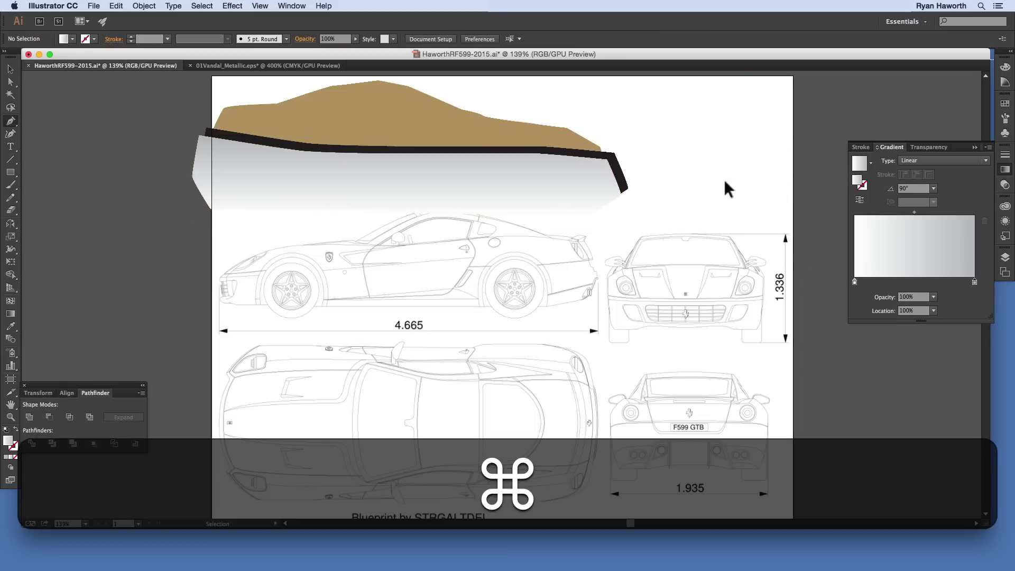
Step: Copy the Vandals logo from 01Vandal_Metallic.eps and close that file without saving it
left_click(256, 66)
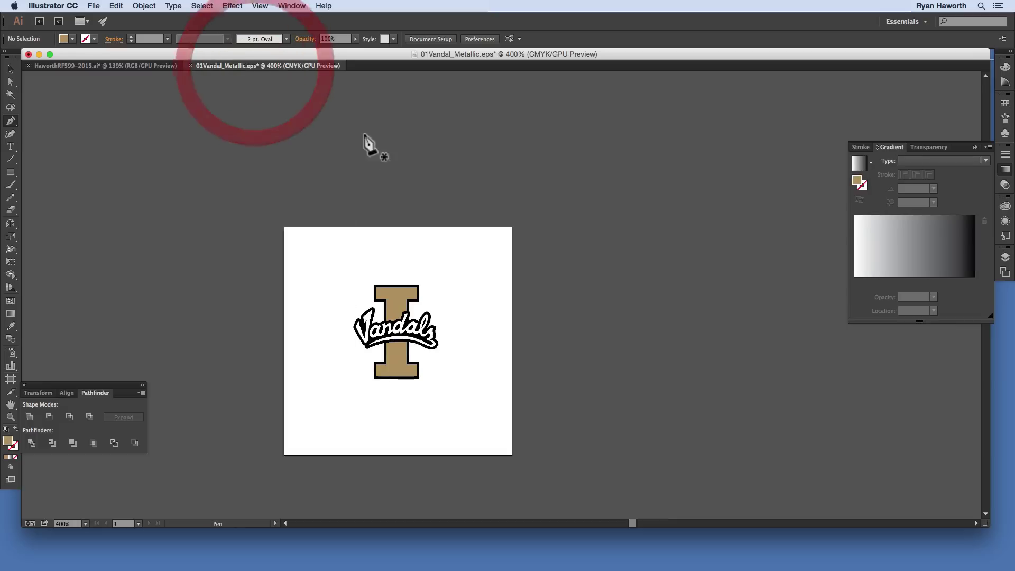
key("v")
left_click(396, 311)
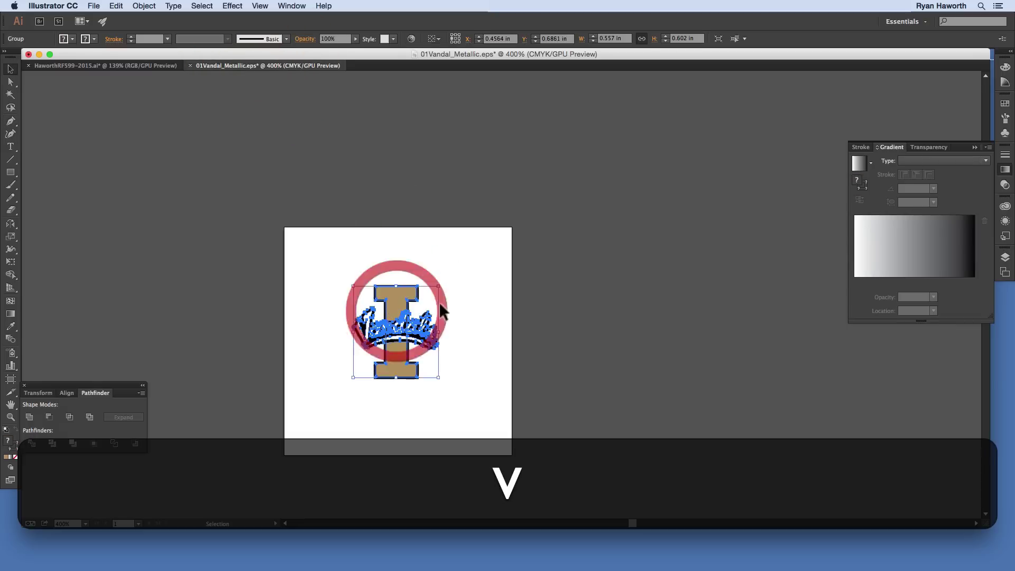
key("super+c")
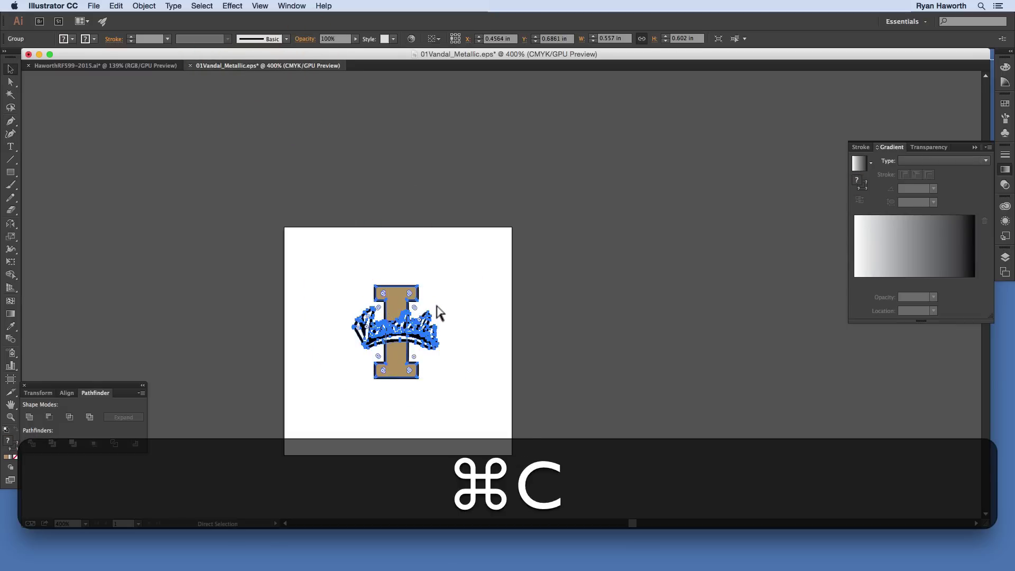
key("super+w")
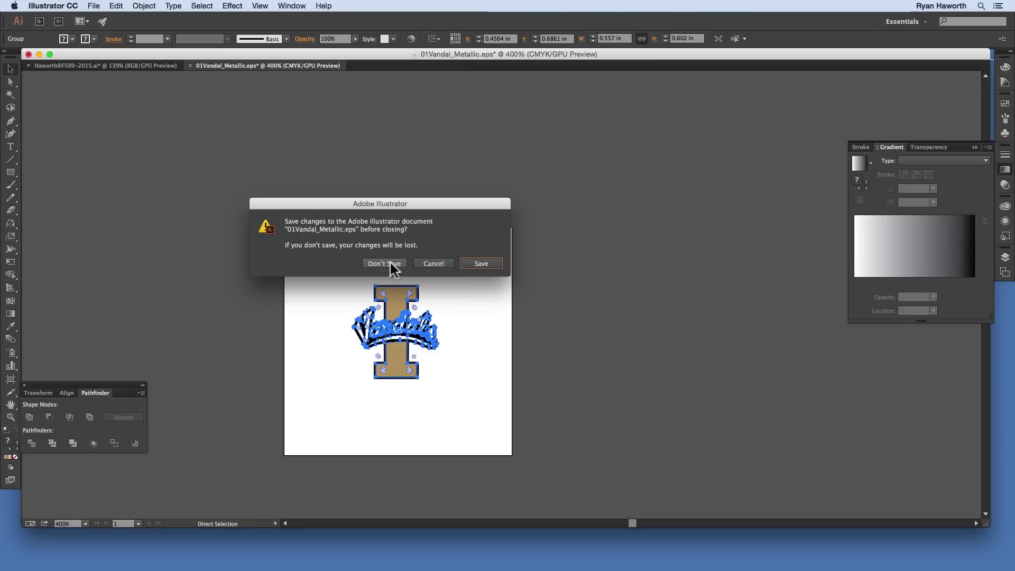
left_click(391, 265)
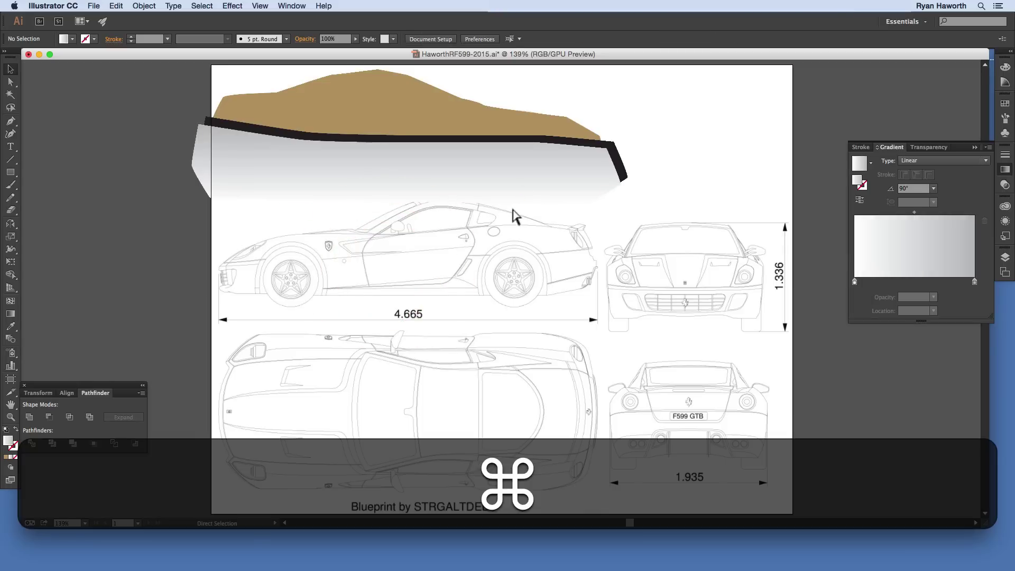
Step: Paste the Vandals logo onto the blueprint and place it at about 98 by 106 pt over the left half of the gold car shape
key("super+v")
left_click_drag(507, 292, 363, 165)
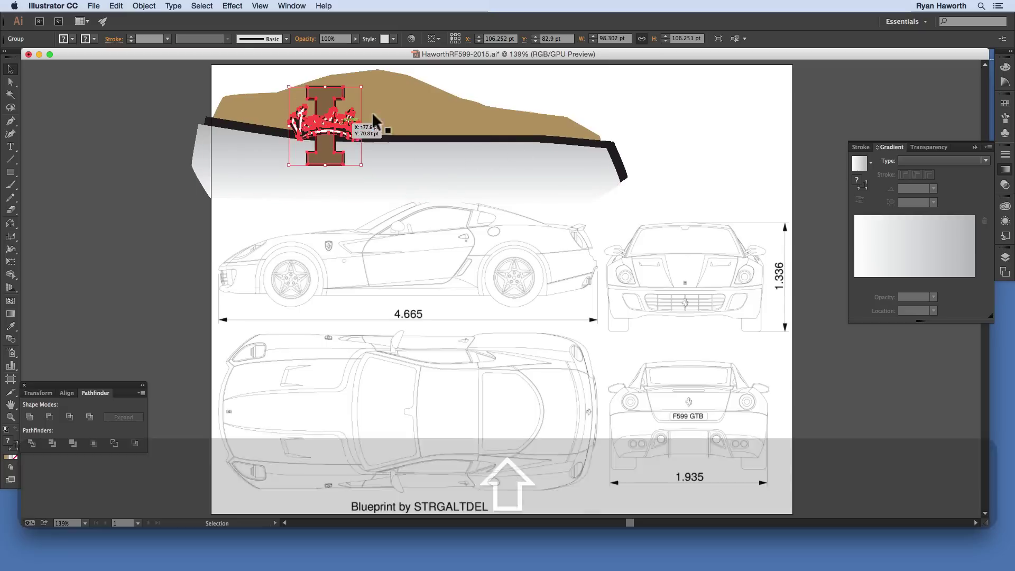
left_click(667, 107)
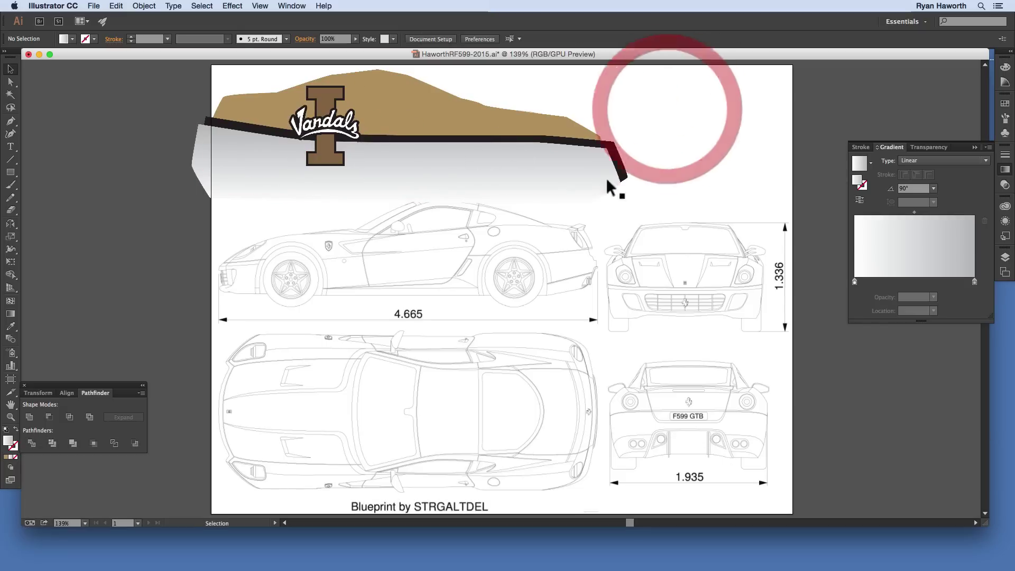
left_click(326, 116)
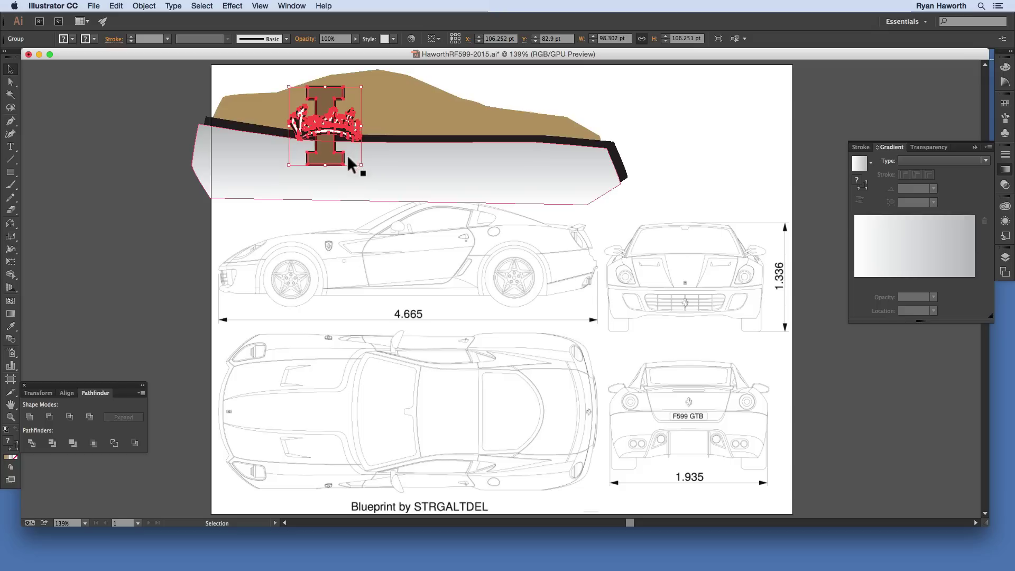
left_click(671, 126)
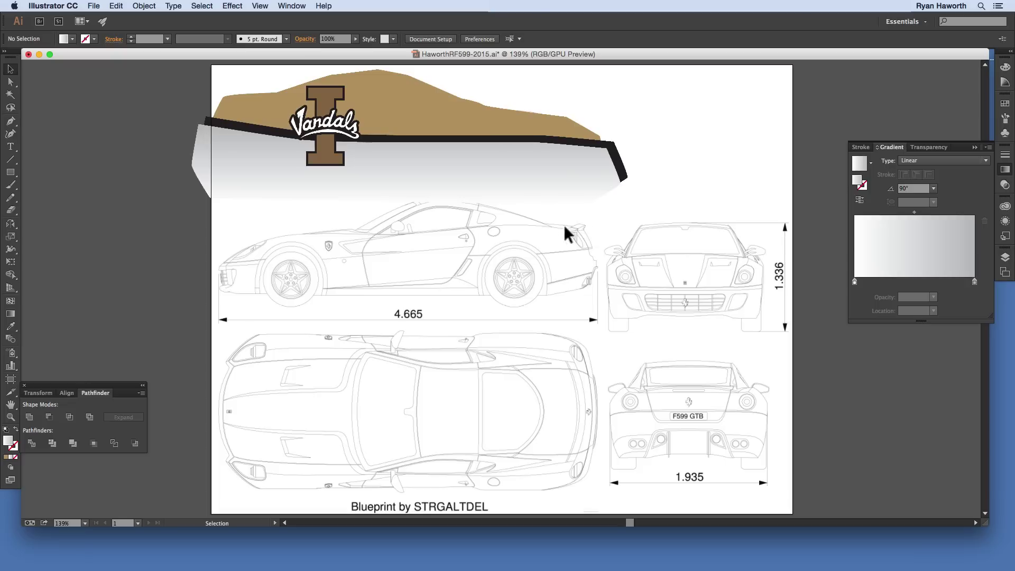
Step: Make a copy of all the wrap artwork reflected about the vertical axis and move it straight down over the lower side view, at about Y 259 pt
left_click_drag(269, 83, 350, 203)
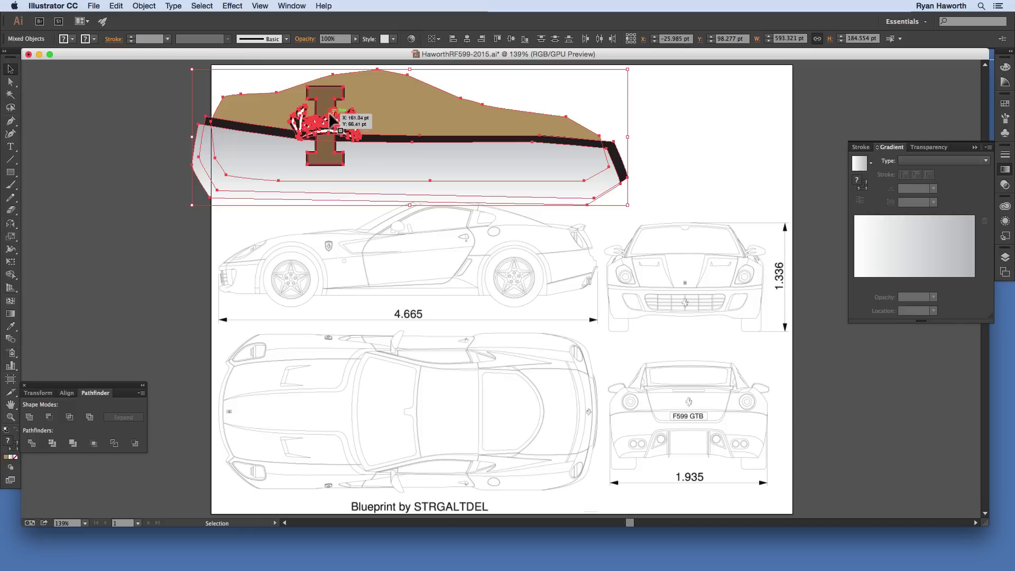
key("alt")
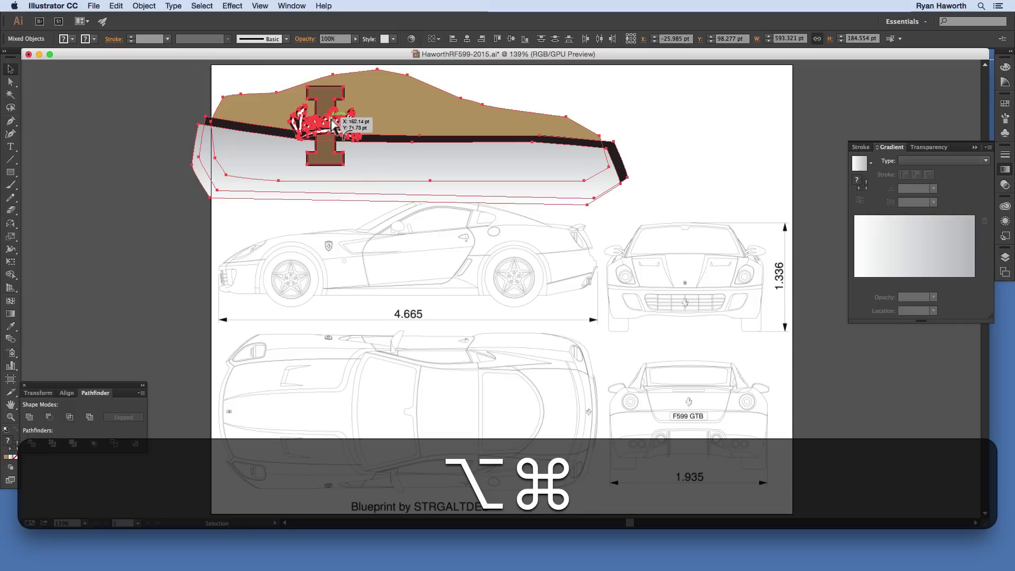
key("alt+super+c")
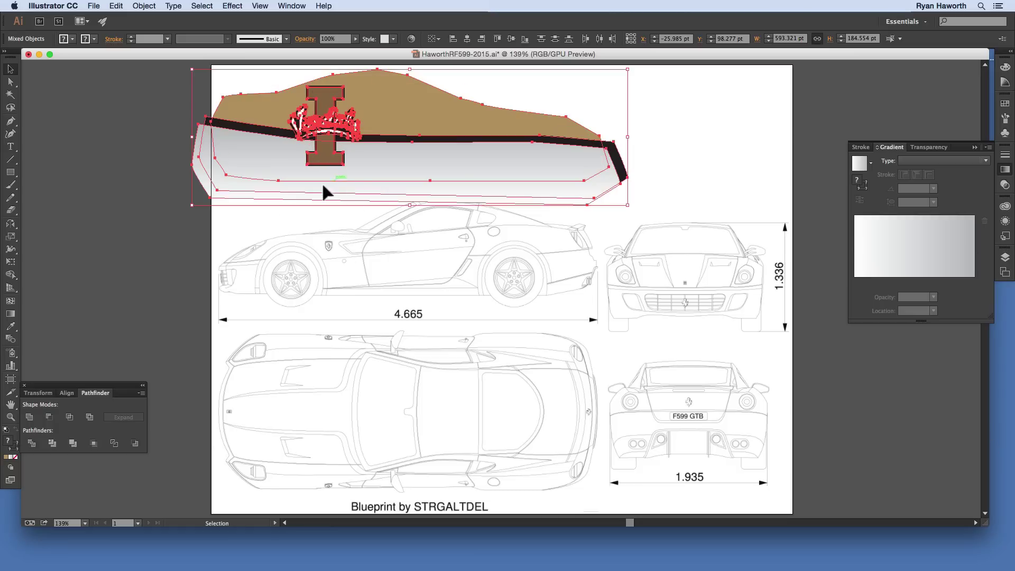
double_click(11, 224)
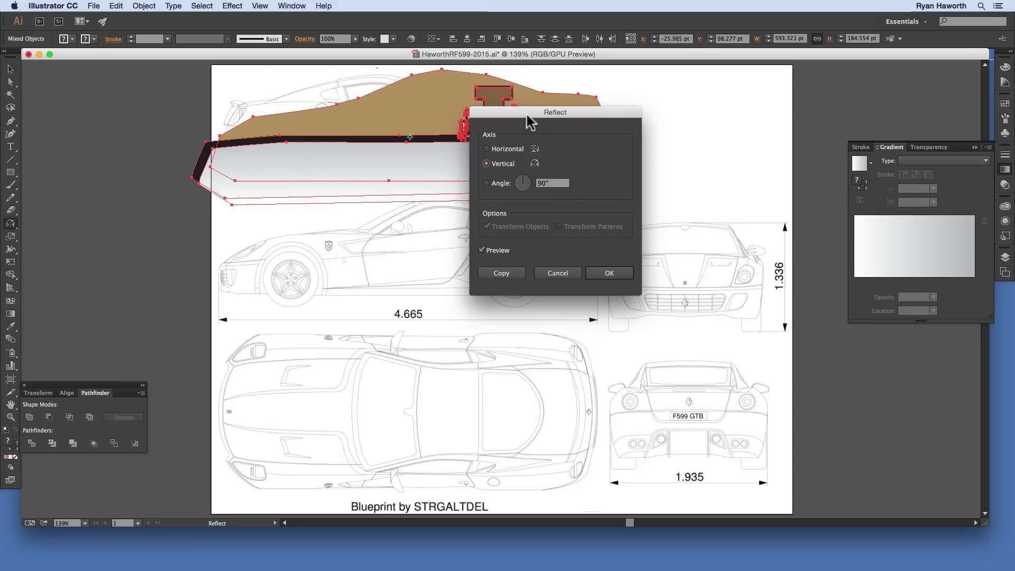
left_click_drag(527, 116, 707, 99)
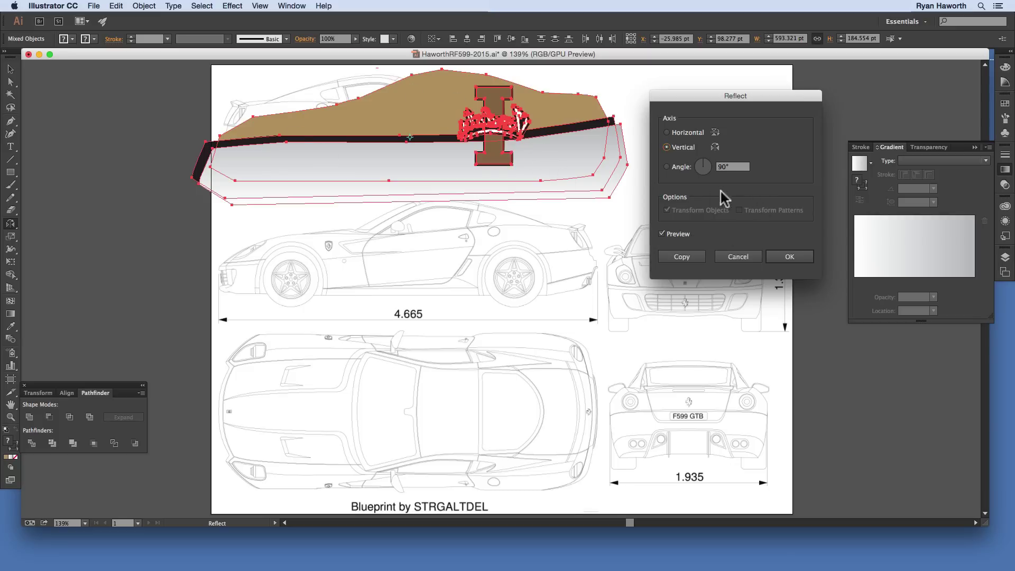
left_click(683, 258)
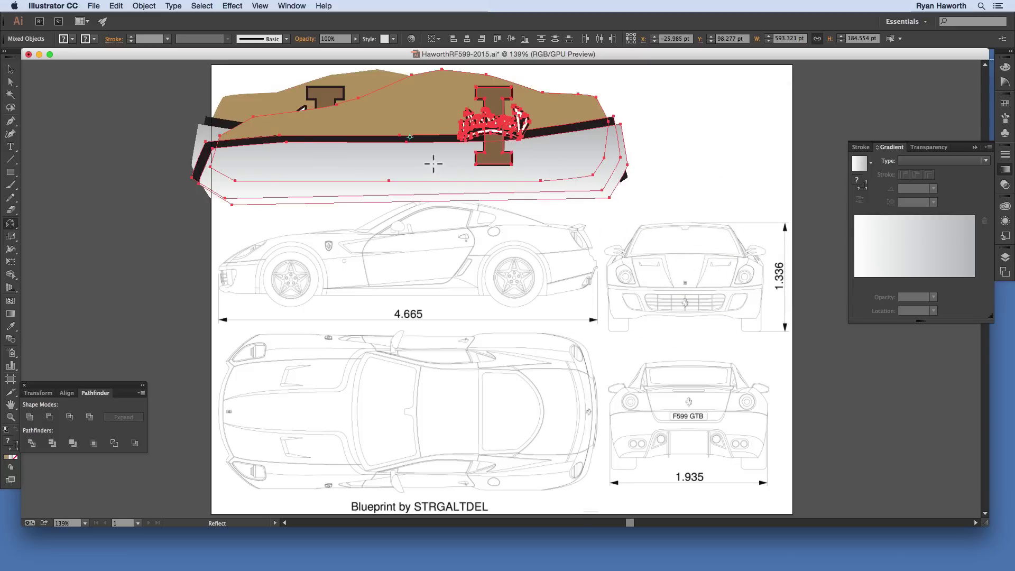
key("v")
left_click_drag(443, 151, 445, 269)
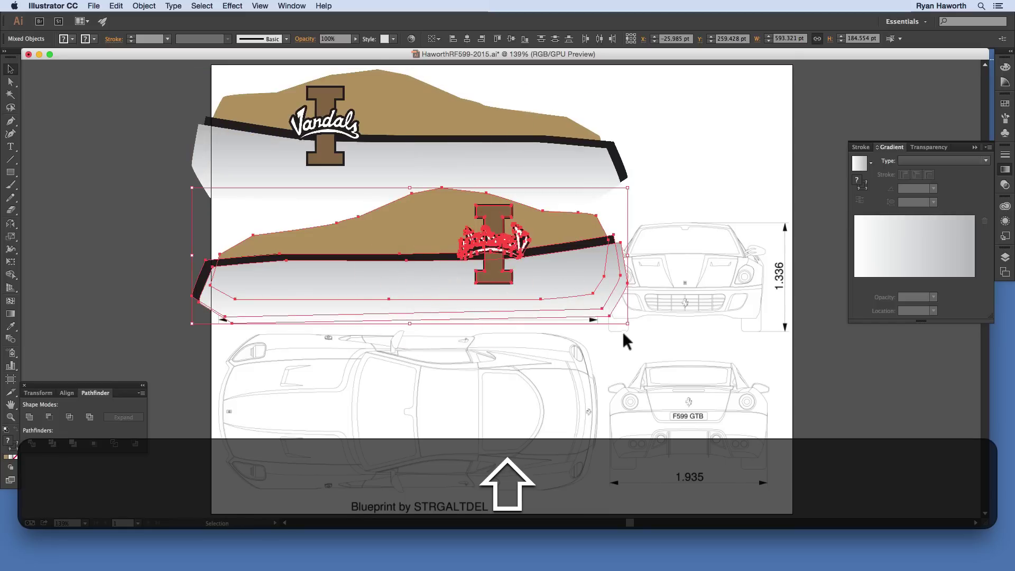
left_click(658, 196)
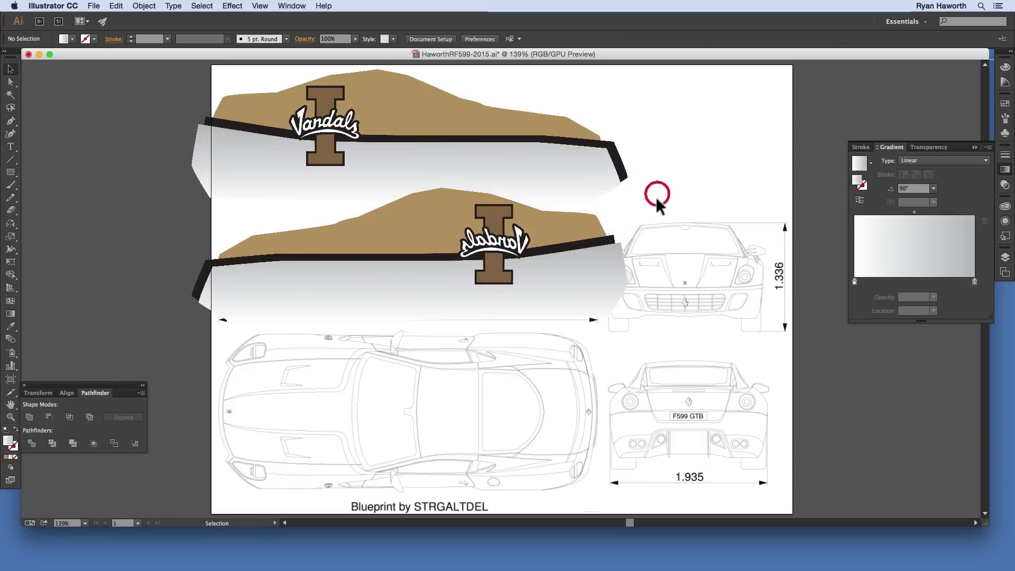
Step: Reflect the Vandals logo on the lower wrap copy about the vertical axis so its lettering reads correctly, and deselect it
left_click(500, 253)
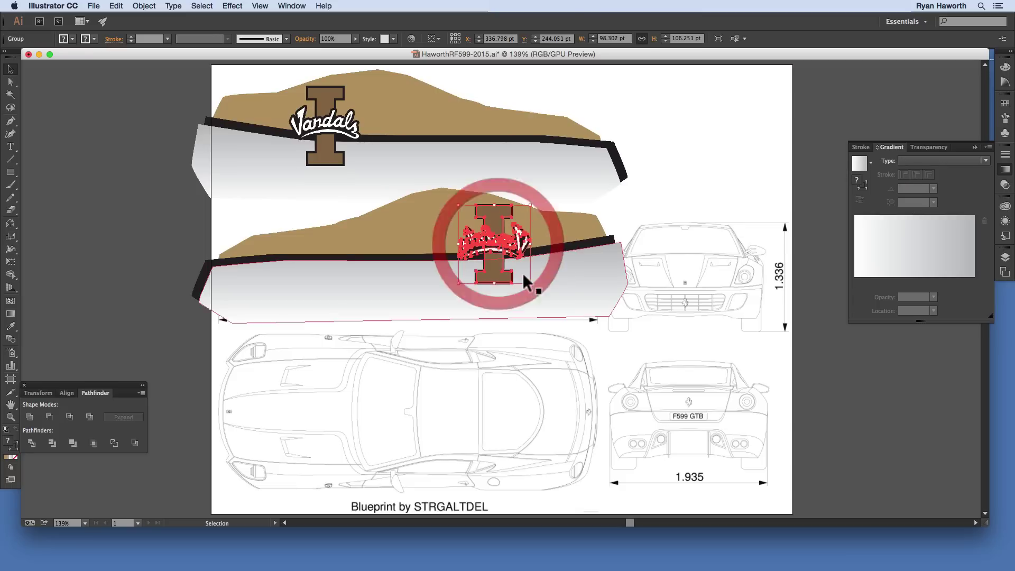
double_click(10, 224)
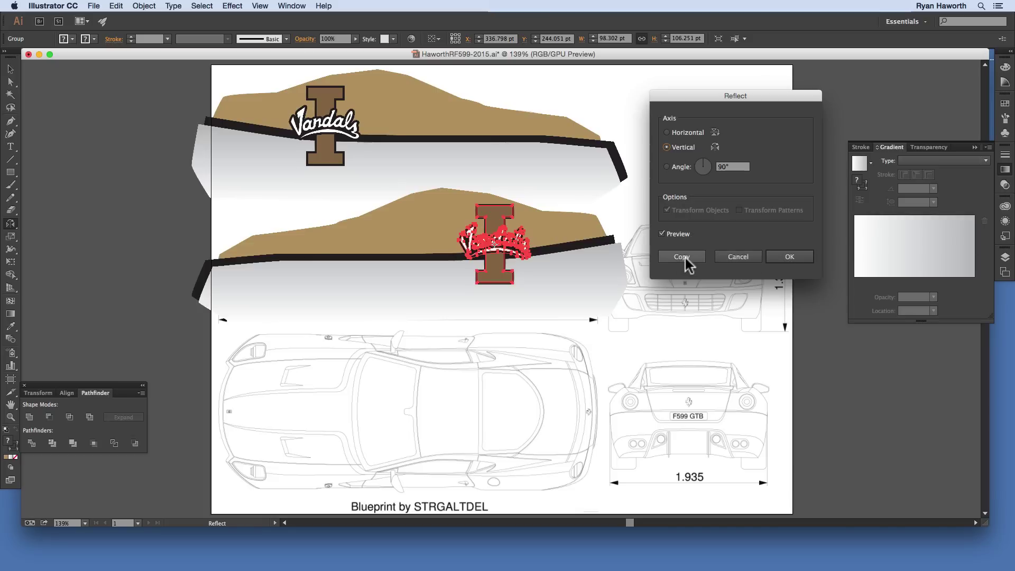
left_click(660, 234)
left_click(664, 234)
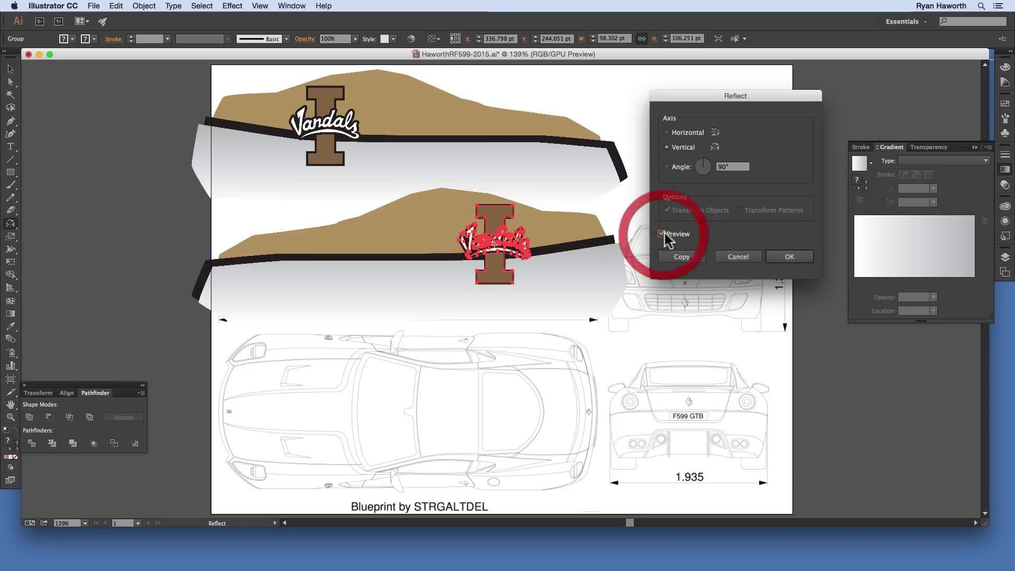
left_click(791, 257)
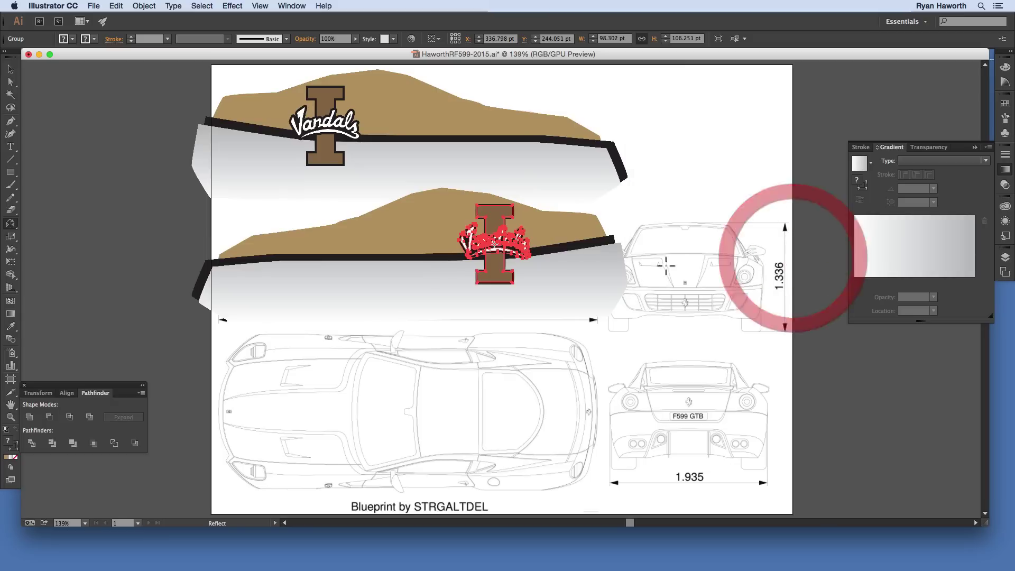
left_click(665, 159)
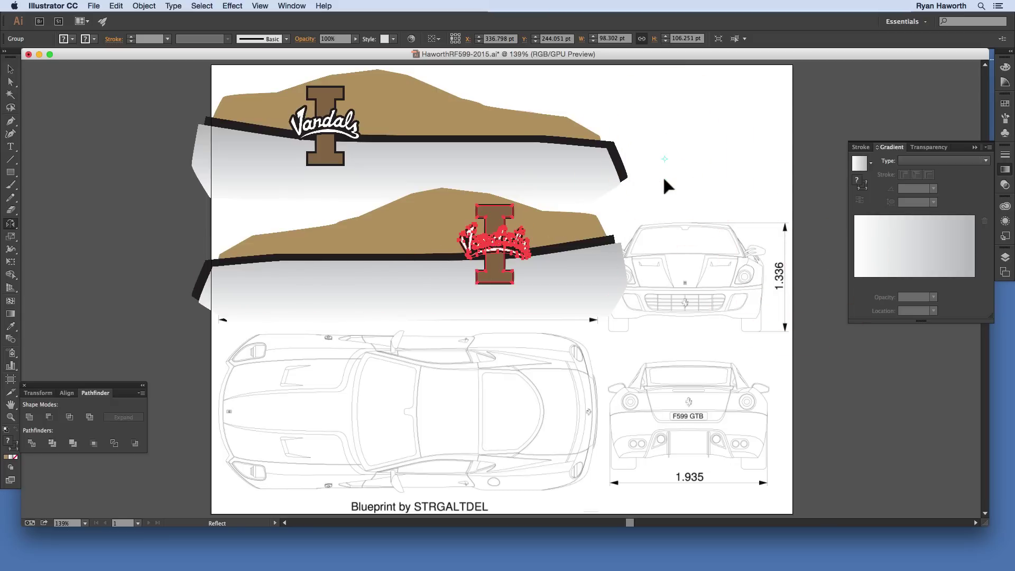
left_click(661, 193, "super")
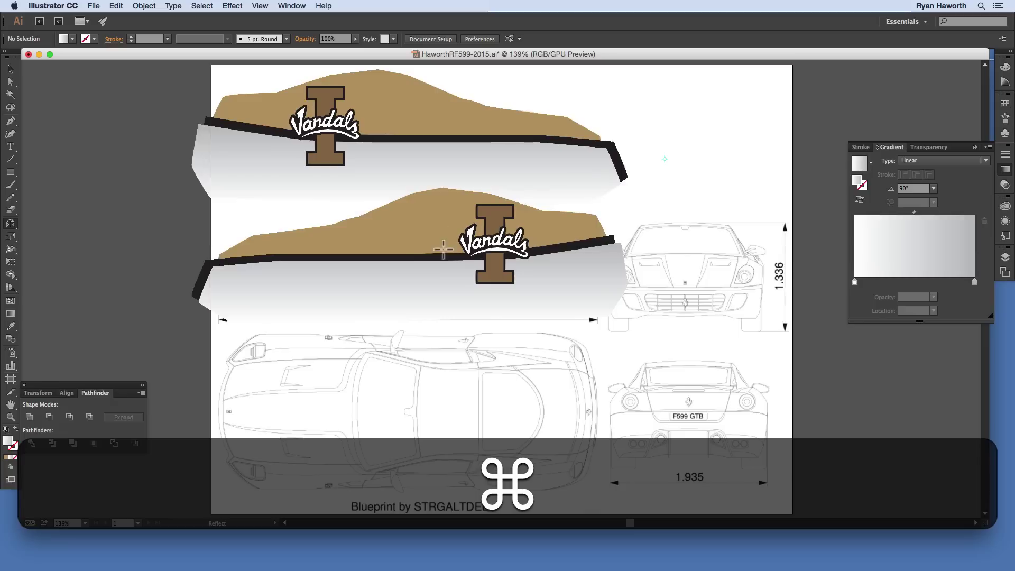
key("v")
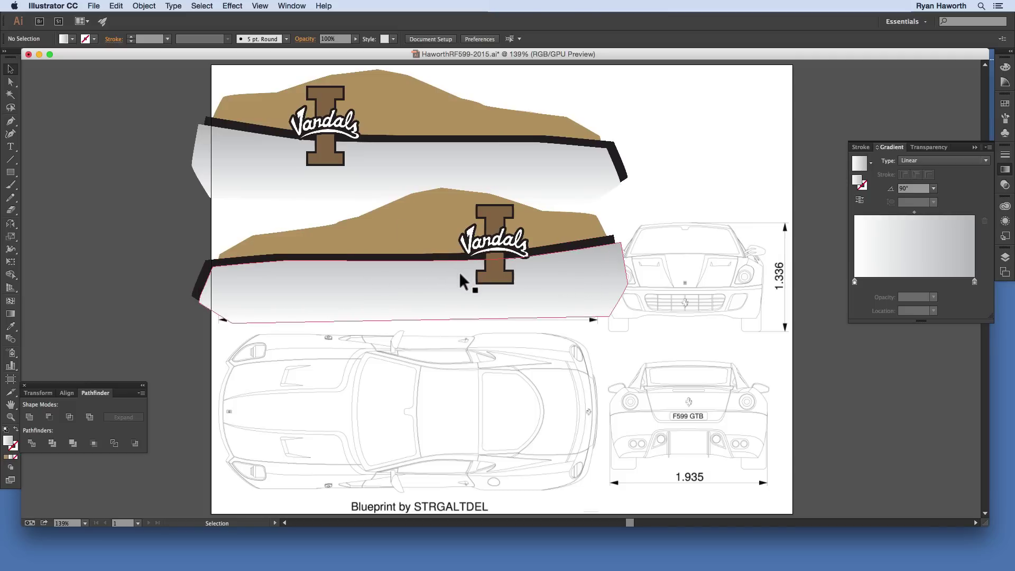
Step: Group all the wrap artwork on the upper side view and set the group's blending mode to Multiply
left_click(272, 80)
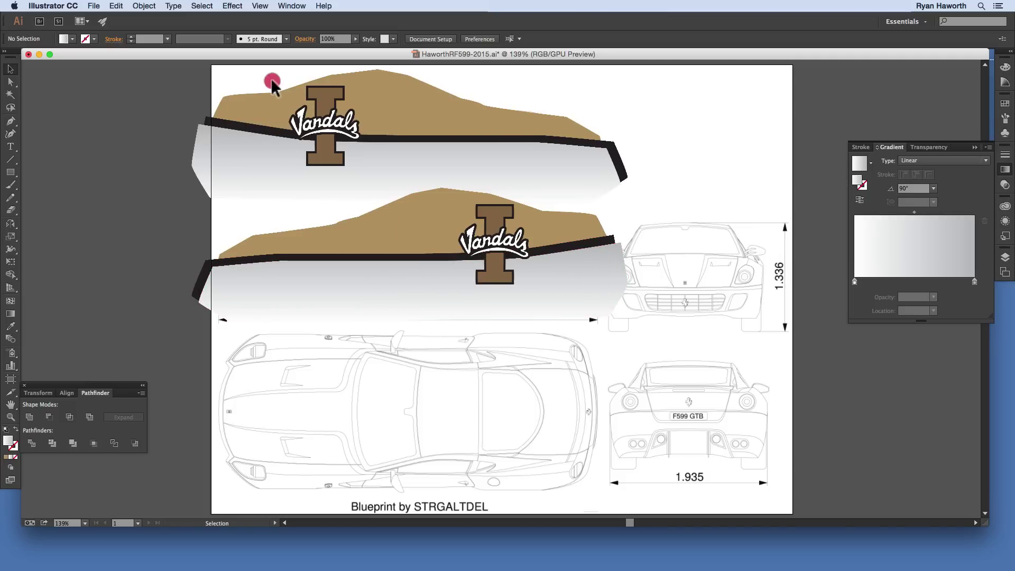
left_click_drag(272, 80, 394, 168)
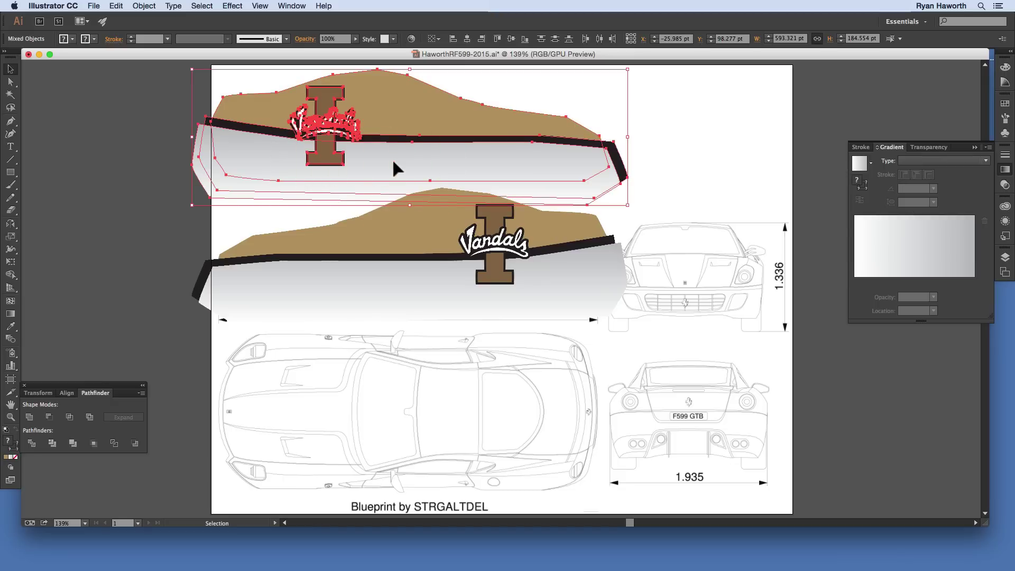
key("super+g")
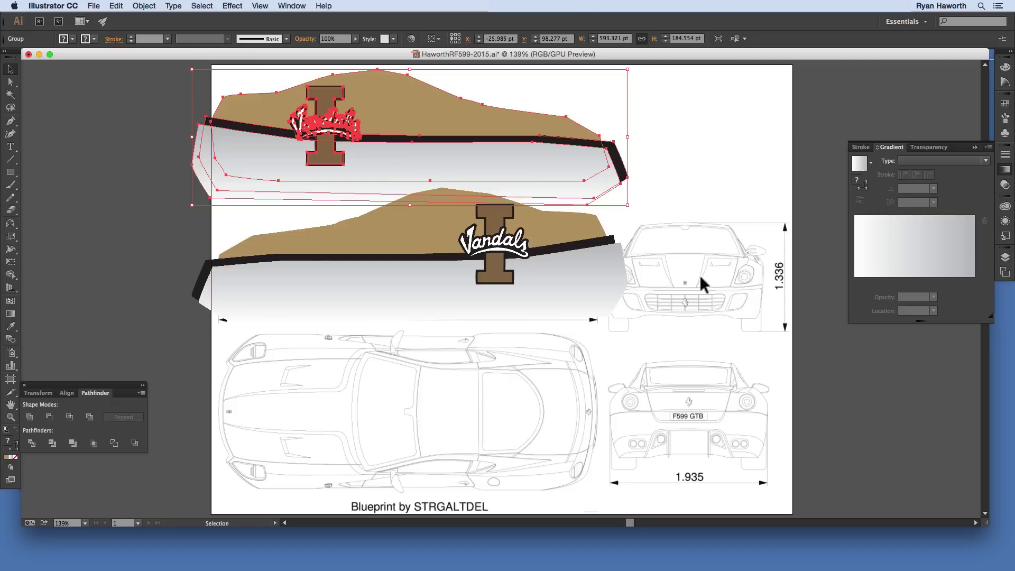
left_click(1006, 186)
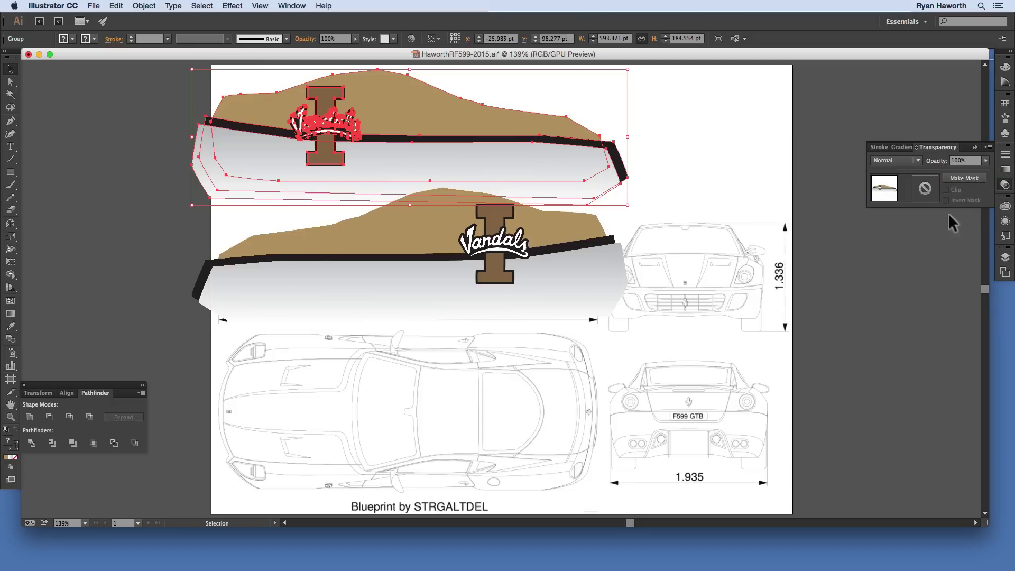
left_click(911, 163)
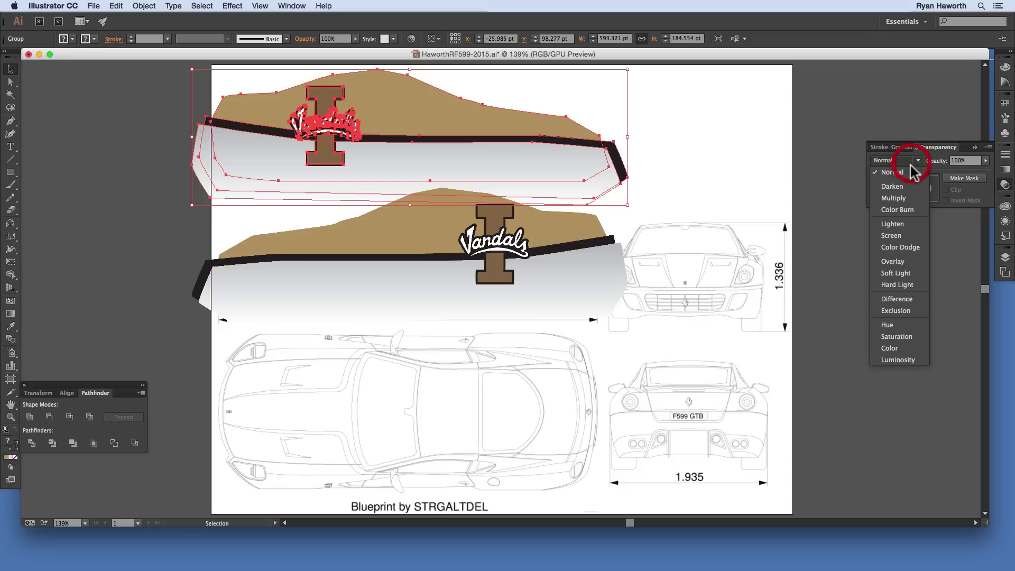
left_click(900, 200)
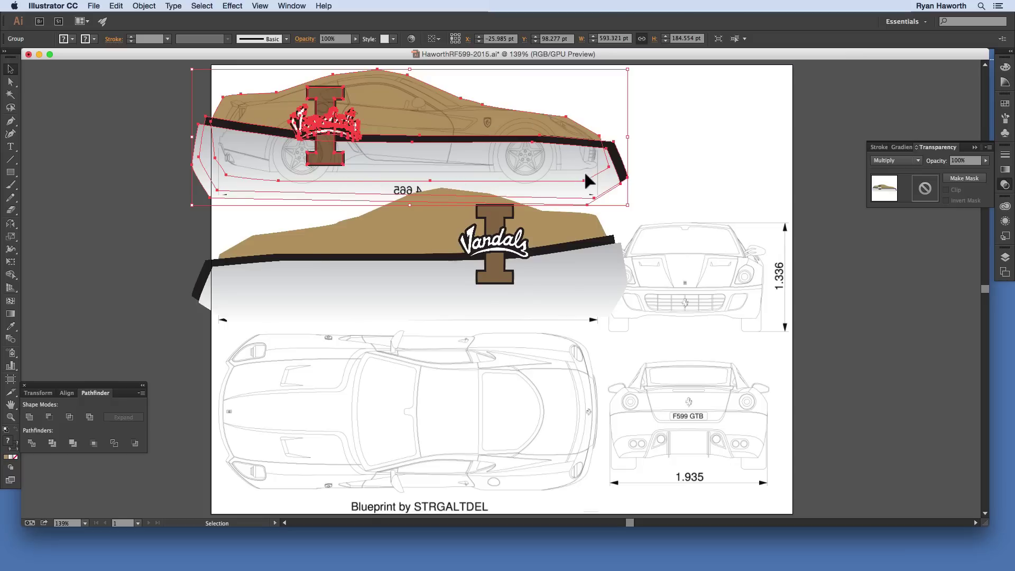
left_click(659, 112)
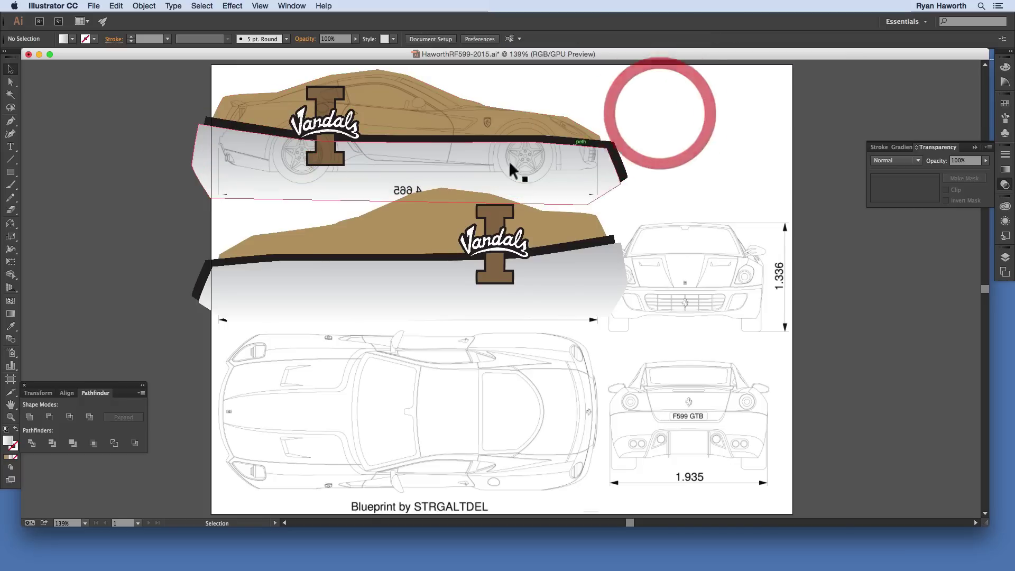
Step: Try ungrouping the upper wrap artwork and undo the ungrouping
left_click(332, 145)
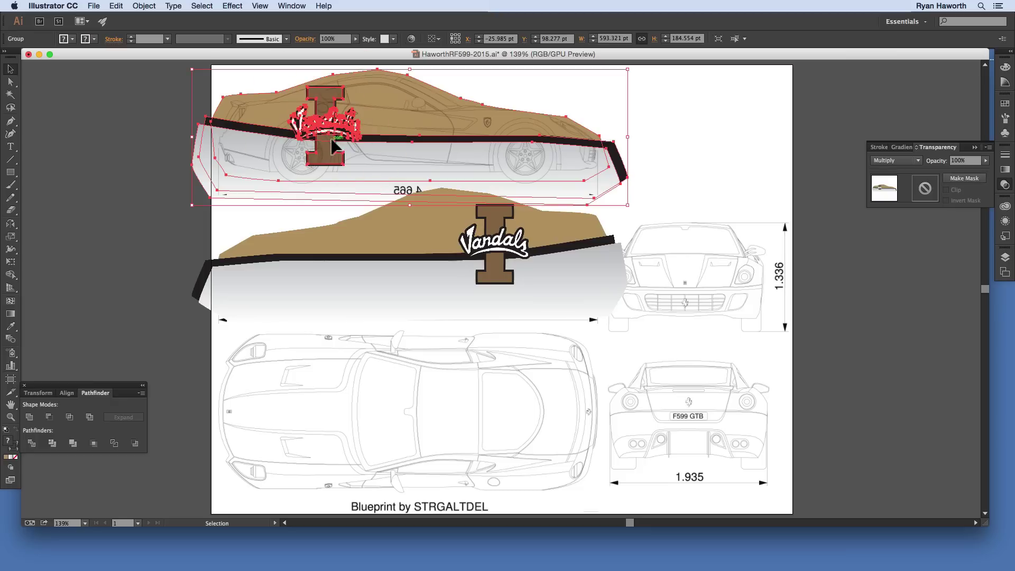
key("shift+super+g")
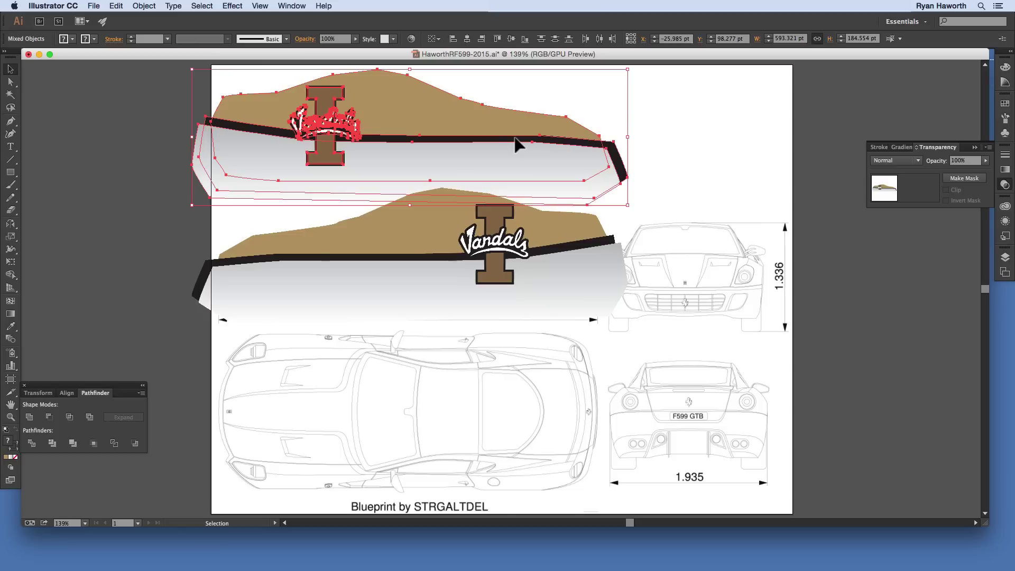
key("super+z")
Step: Inside the upper wrap group, move the Vandals logo to about 169 by 102 pt and scale it down to about 75 by 81 pt
double_click(324, 127)
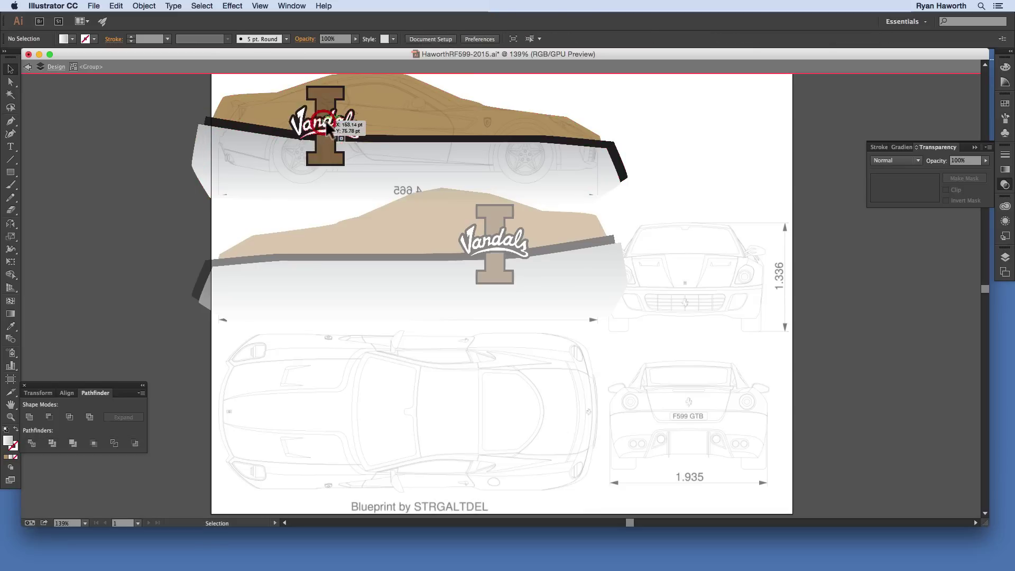
left_click(327, 127)
left_click_drag(327, 127, 362, 134)
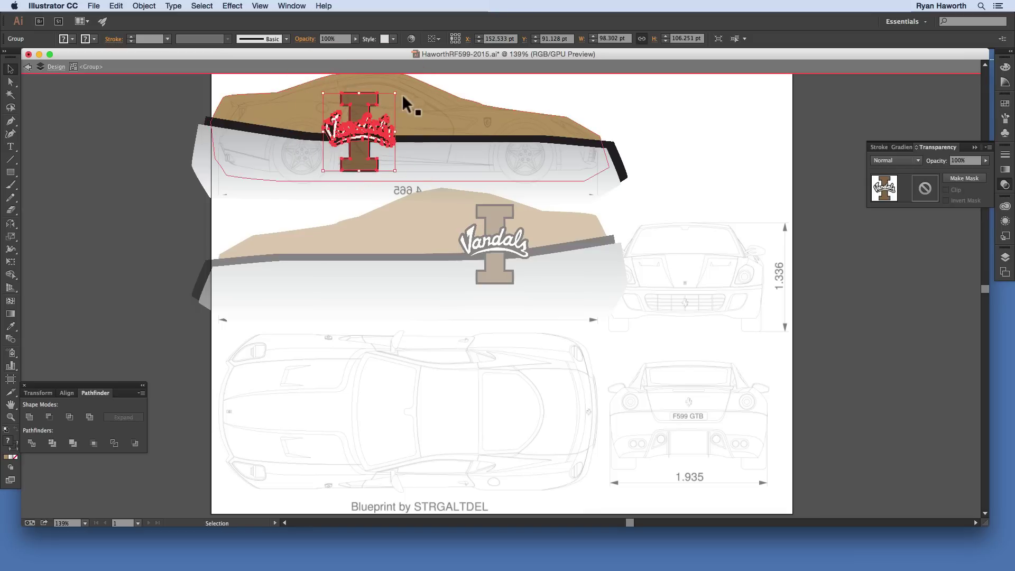
left_click_drag(395, 94, 381, 143)
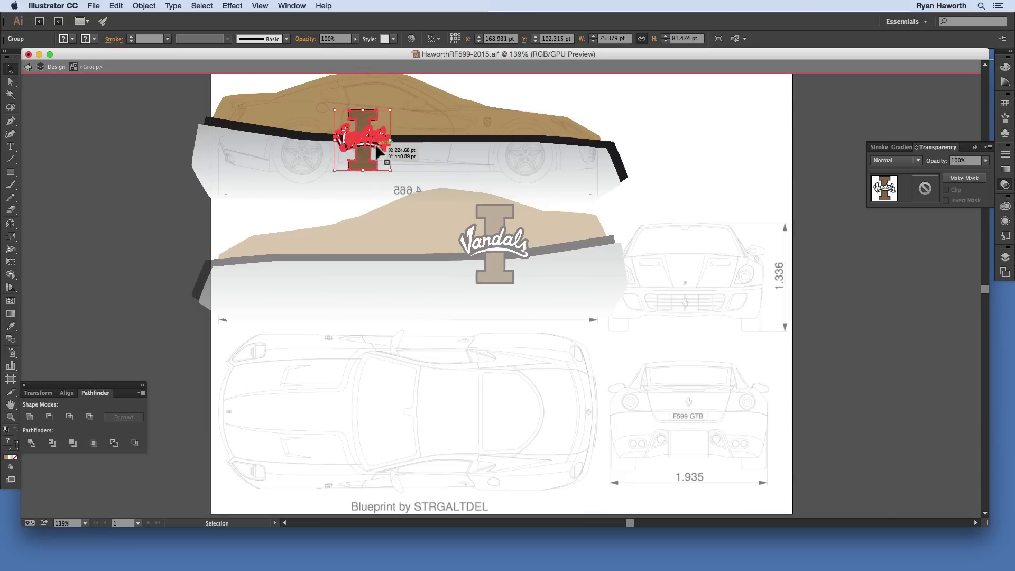
double_click(628, 110)
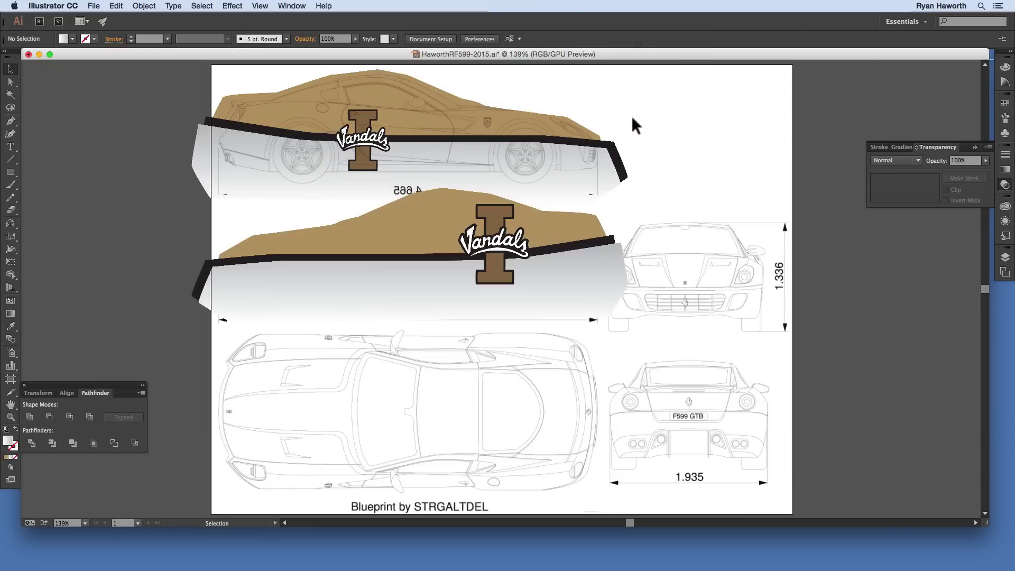
Step: Delete the reflected wrap copy, including its logo, from the lower side view
left_click(500, 256)
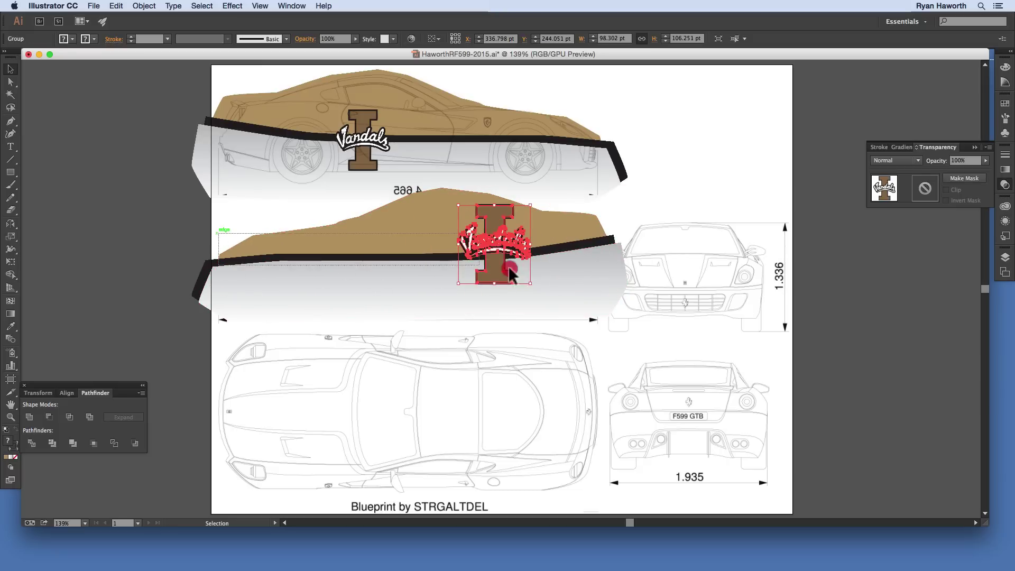
left_click(526, 269)
key("BackSpace")
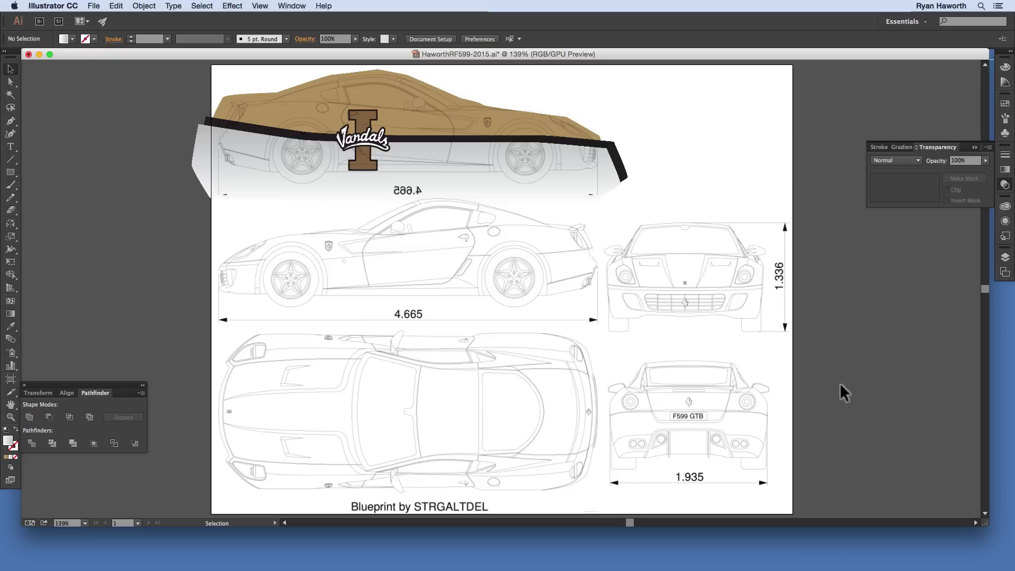
Step: Create a reflected copy of the upper wrap group across the vertical axis
left_click(1005, 257)
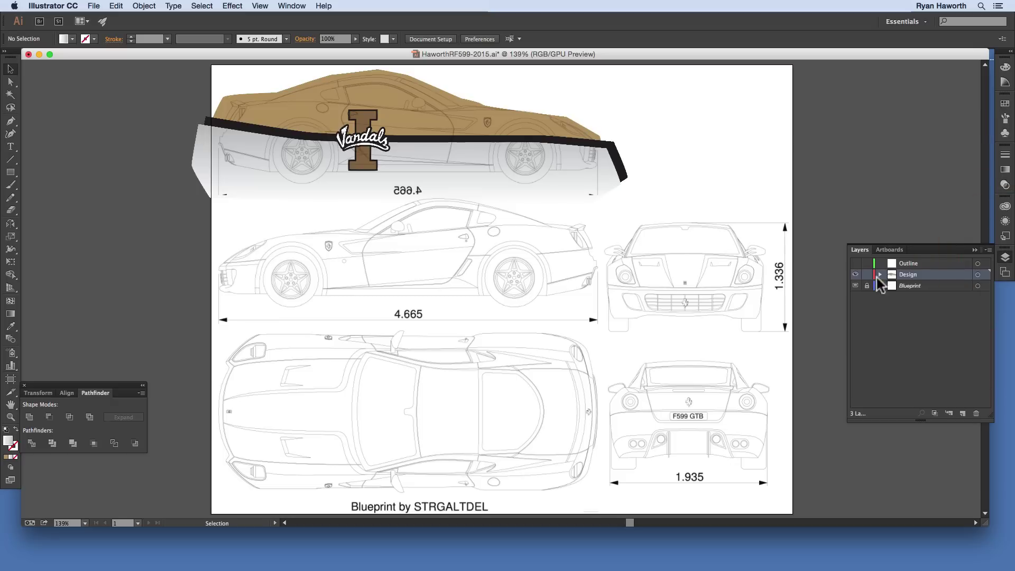
left_click(450, 139)
double_click(10, 223)
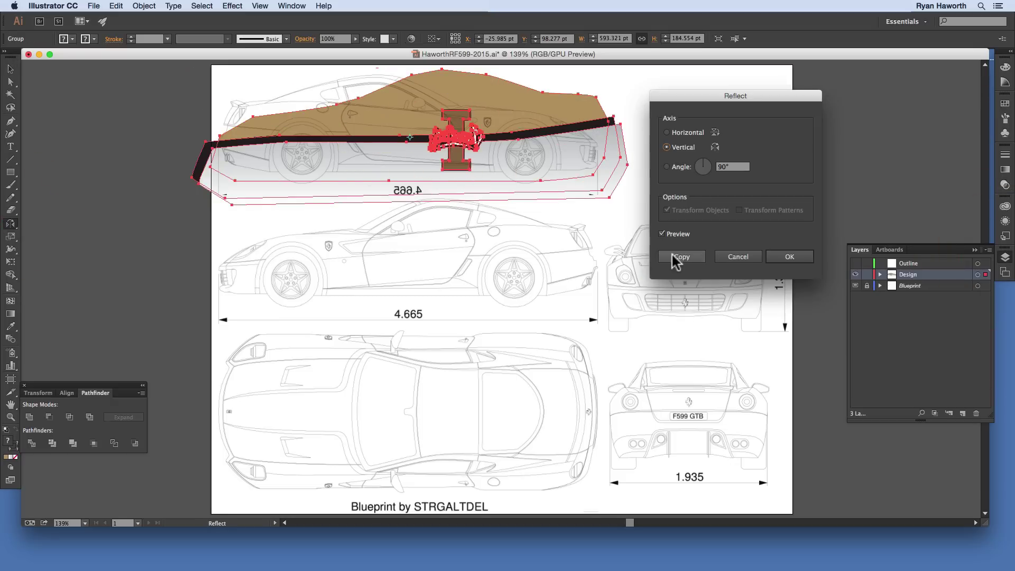
left_click(675, 259)
Step: Move the reflected wrap copy straight down onto the lower side view and nudge it slightly upward to fit the car
left_click_drag(500, 123, 511, 244)
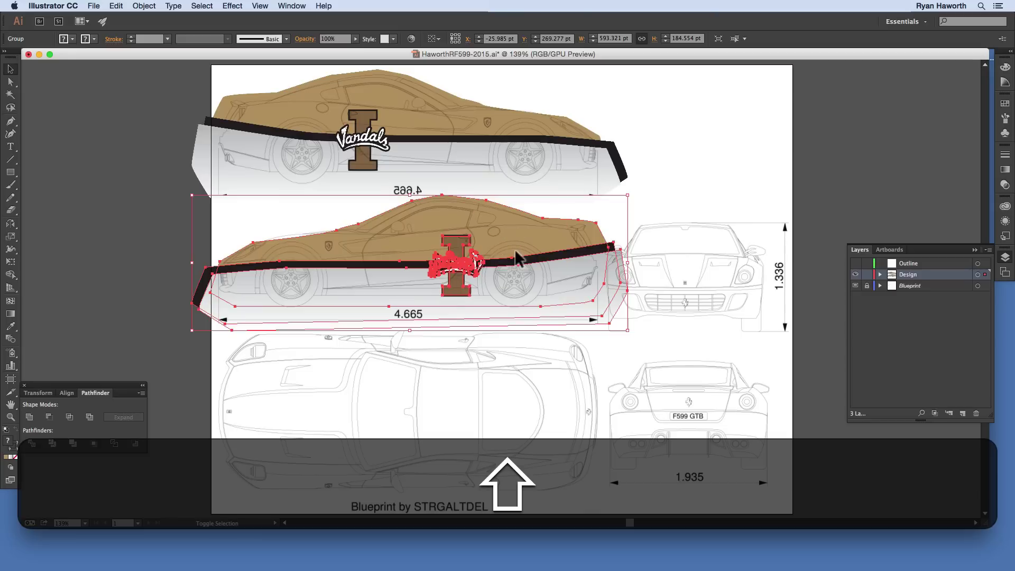
key("Up")
key("Up")
key("Up")
key("Up")
key("Up")
key("Down")
key("Down")
left_click(172, 373)
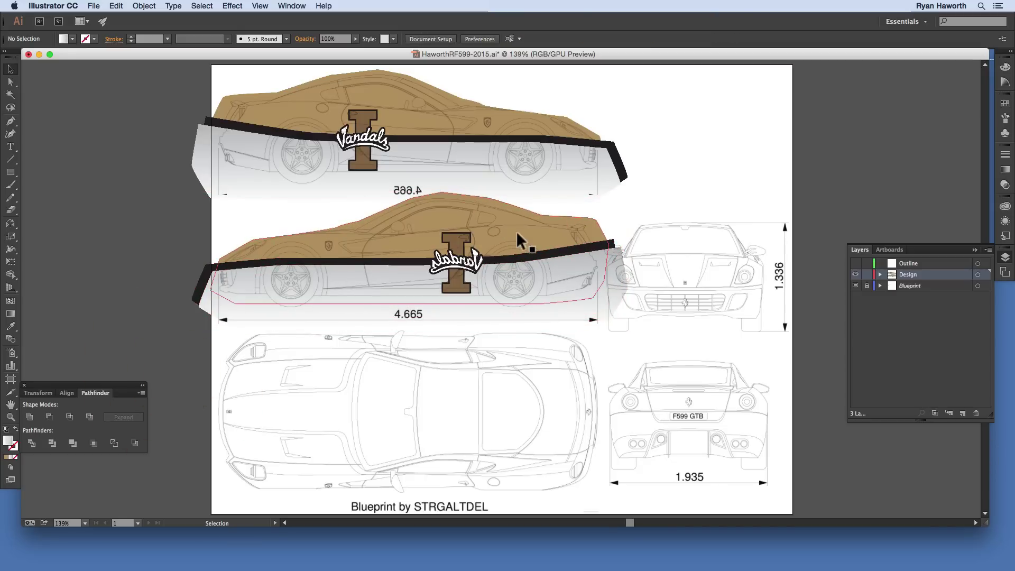
Step: Inside the lower wrap group, reflect the Vandals logo across the vertical axis so its lettering reads correctly, and exit the group
double_click(458, 262)
left_click(458, 262)
double_click(10, 224)
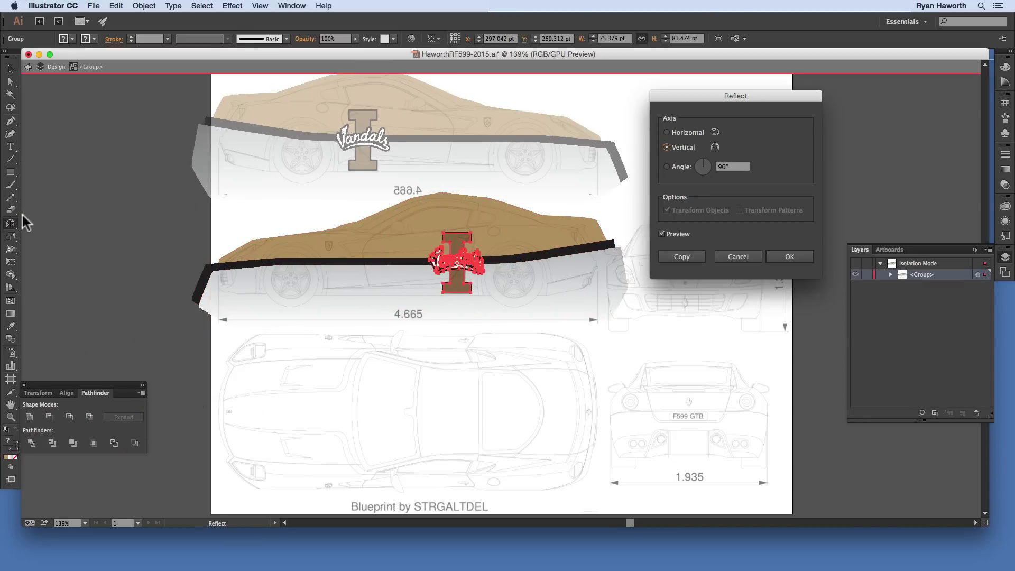
key("Return")
left_click(155, 336)
key("Escape")
key("v")
left_click(171, 355)
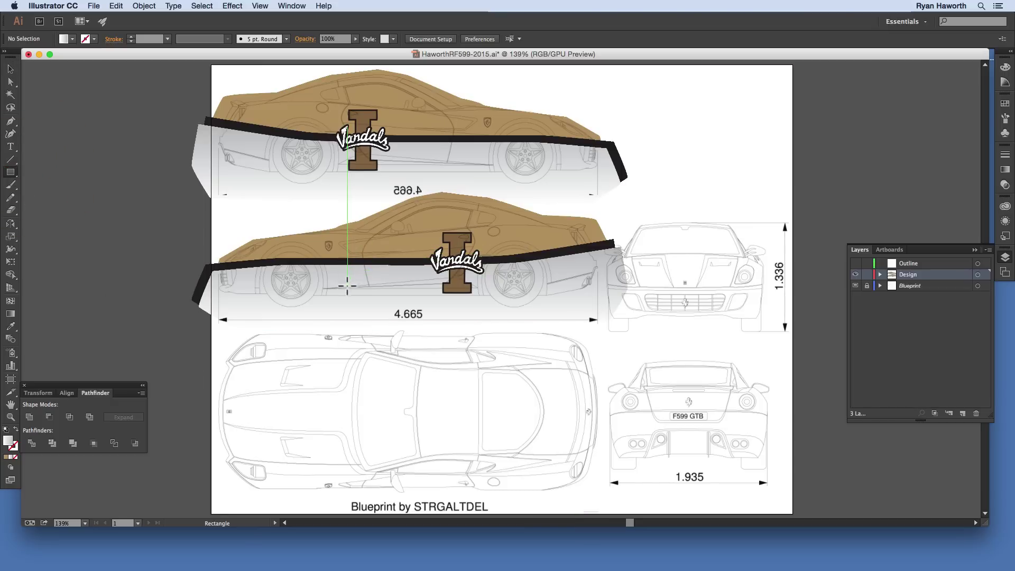
Step: Draw a rectangle about 526 by 222.5 pt over the car's top view, filled with the tan sampled from the side wrap
key("i")
left_click(382, 254)
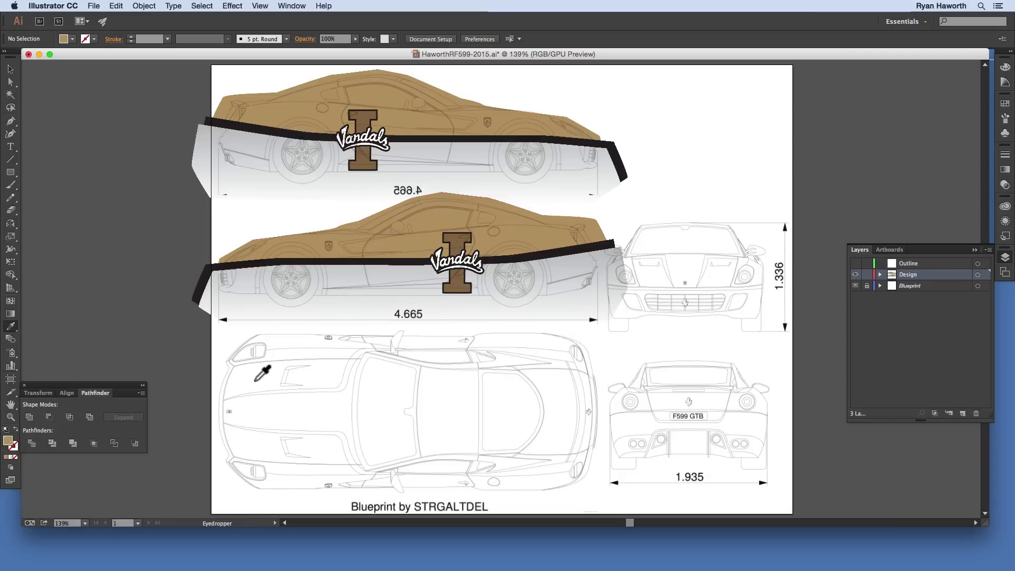
key("m")
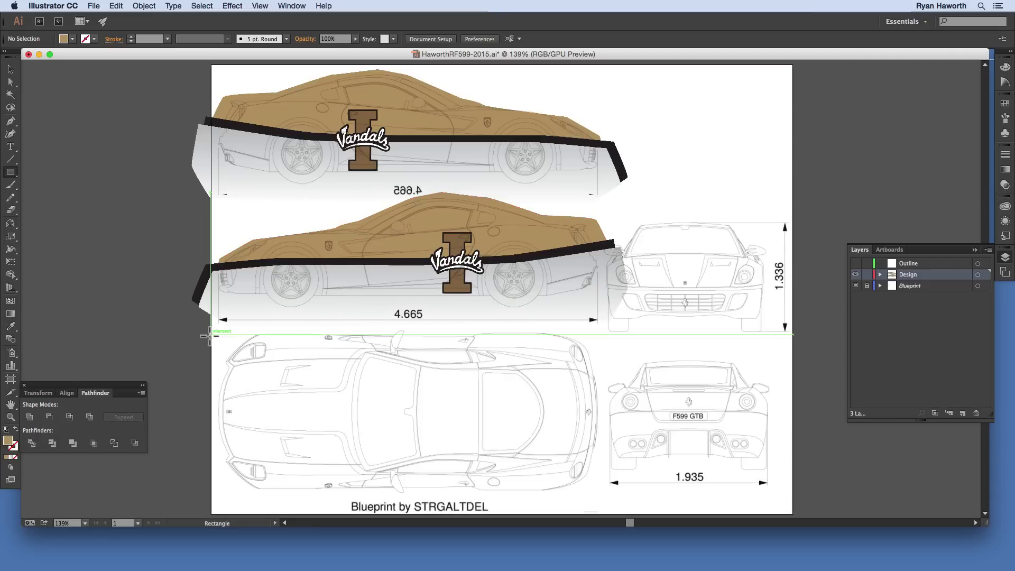
left_click_drag(212, 335, 598, 490)
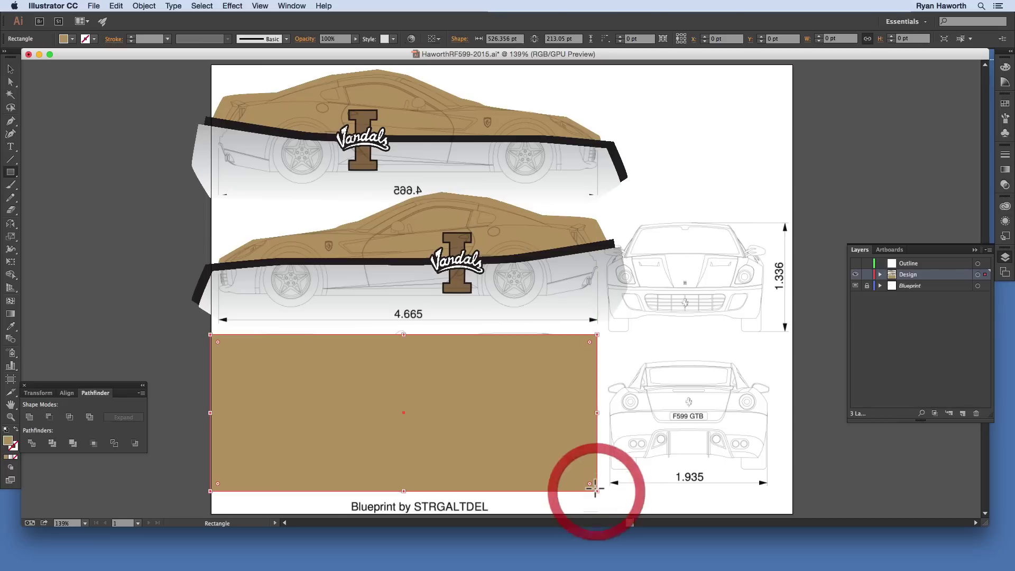
left_click_drag(405, 339, 404, 327)
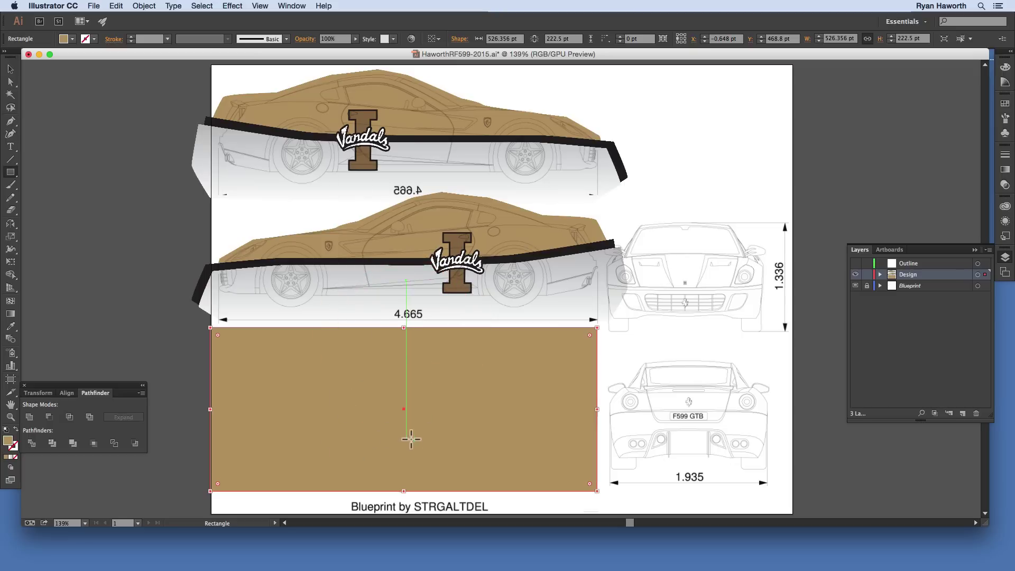
Step: Set the blending mode of the tan rectangle over the top view to Multiply
left_click(1005, 185)
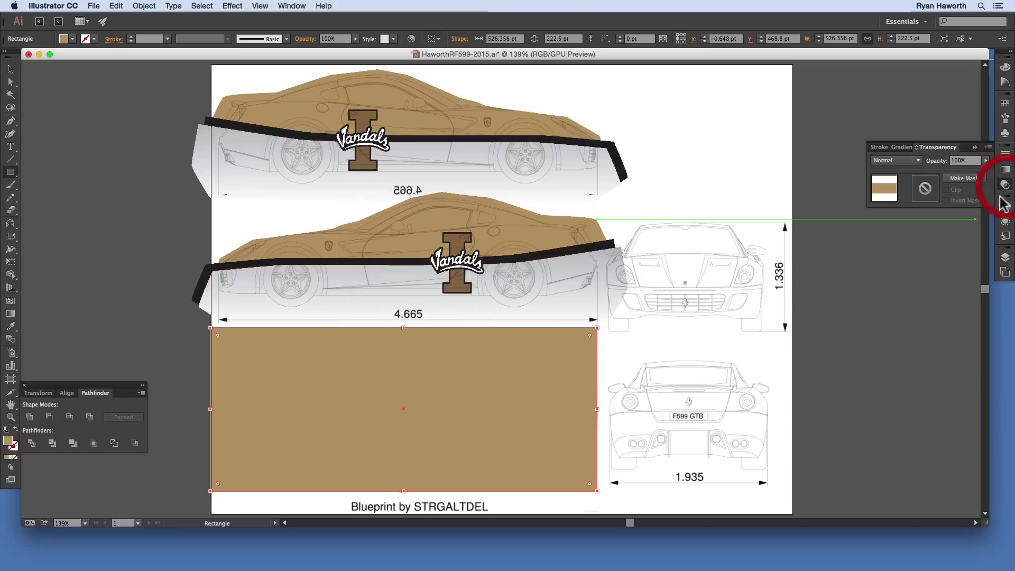
left_click(915, 161)
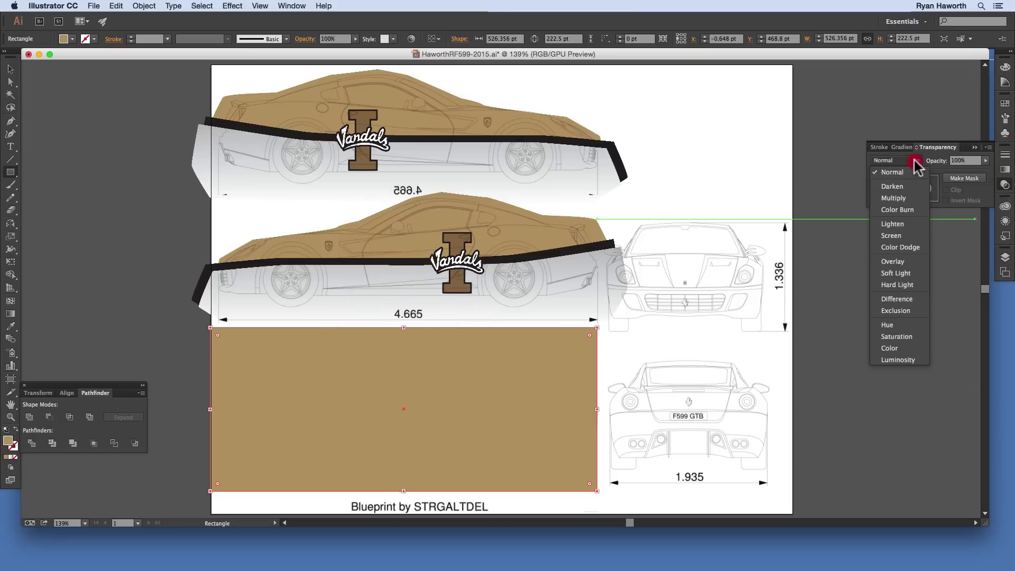
left_click(893, 199)
left_click(1006, 185)
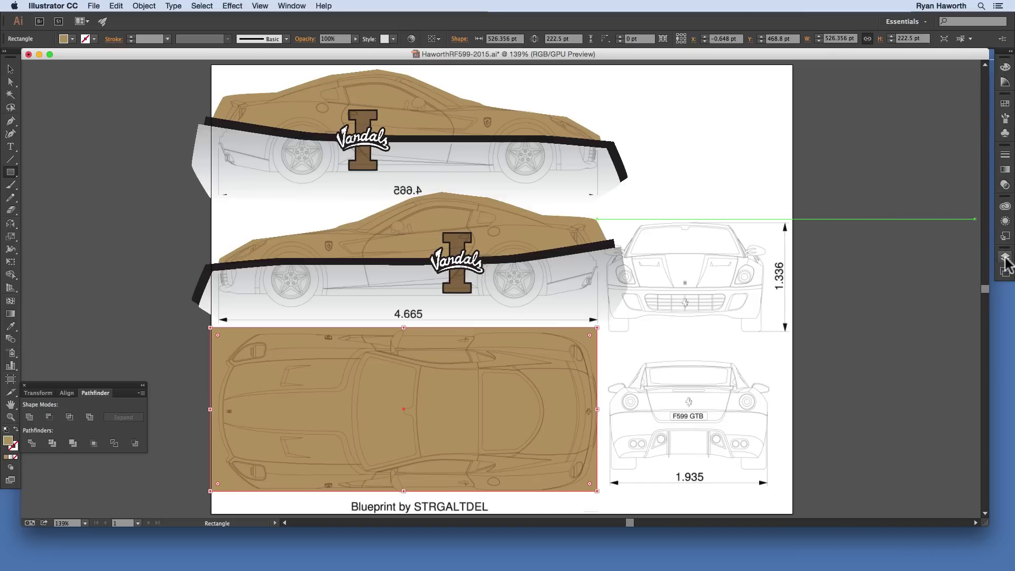
left_click(1005, 258)
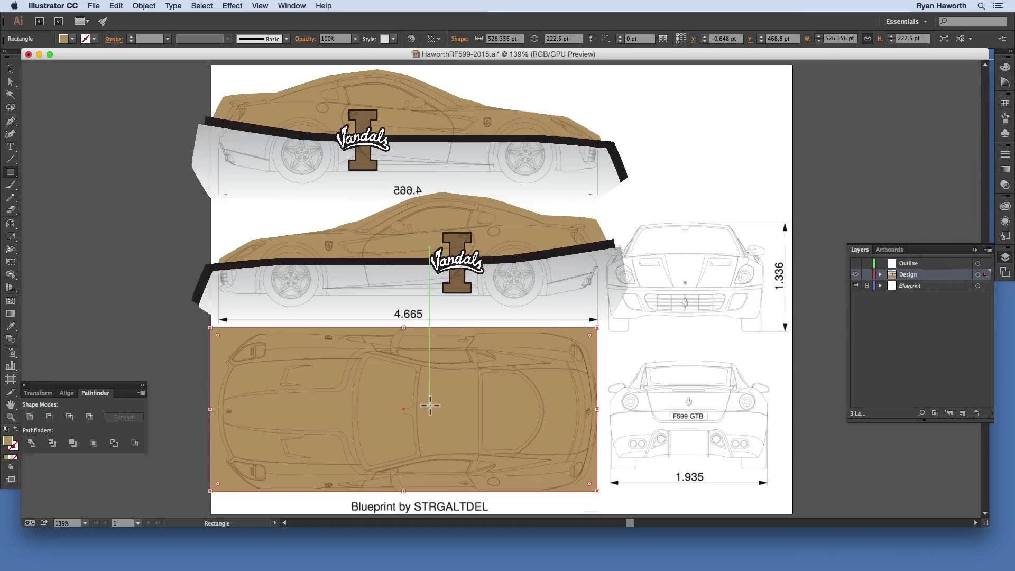
key("v")
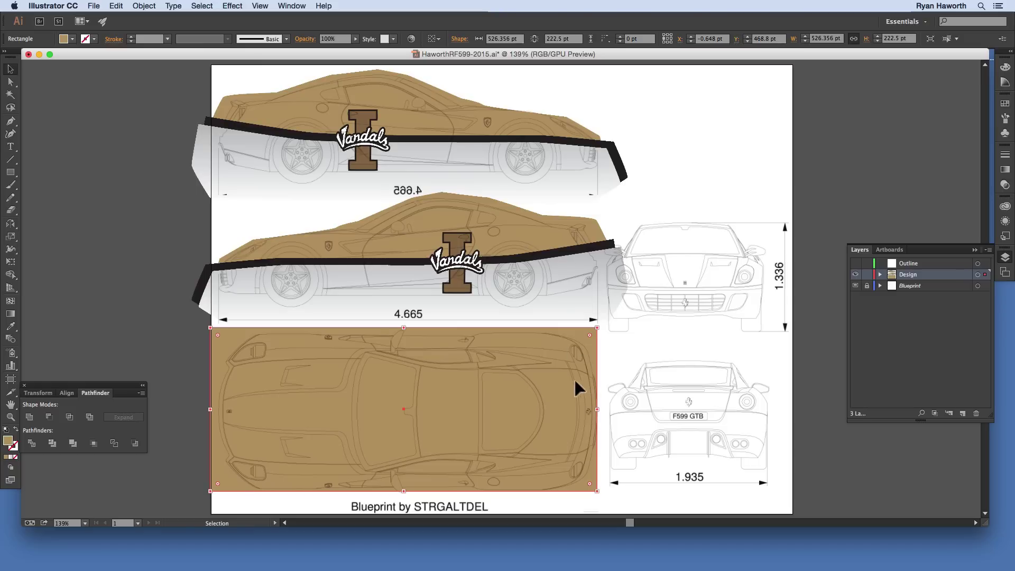
Step: Trace the outer edge of the top view's front bumper with the Pen tool and fill the path with the side stripe's black
key("p")
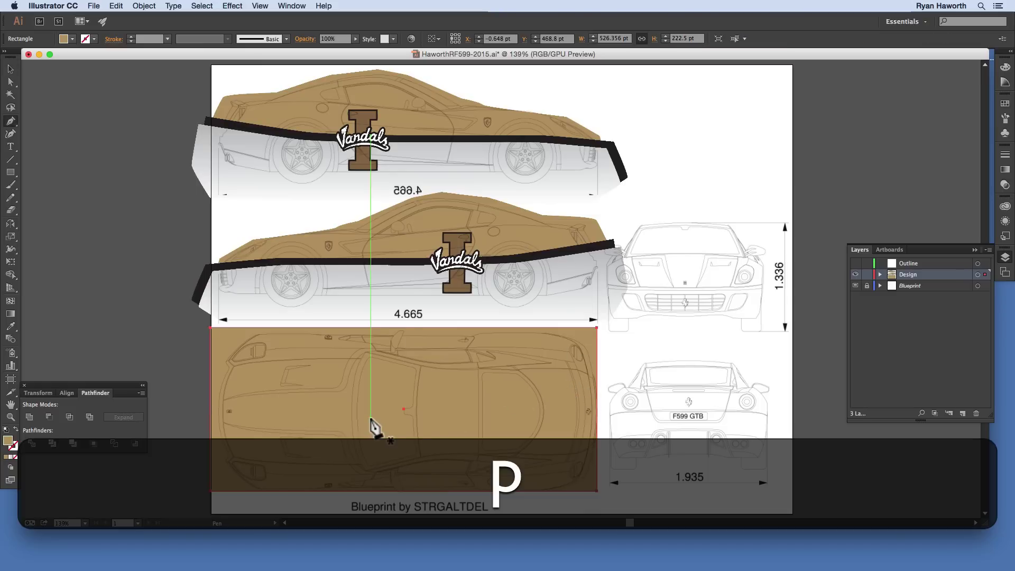
left_click(258, 336)
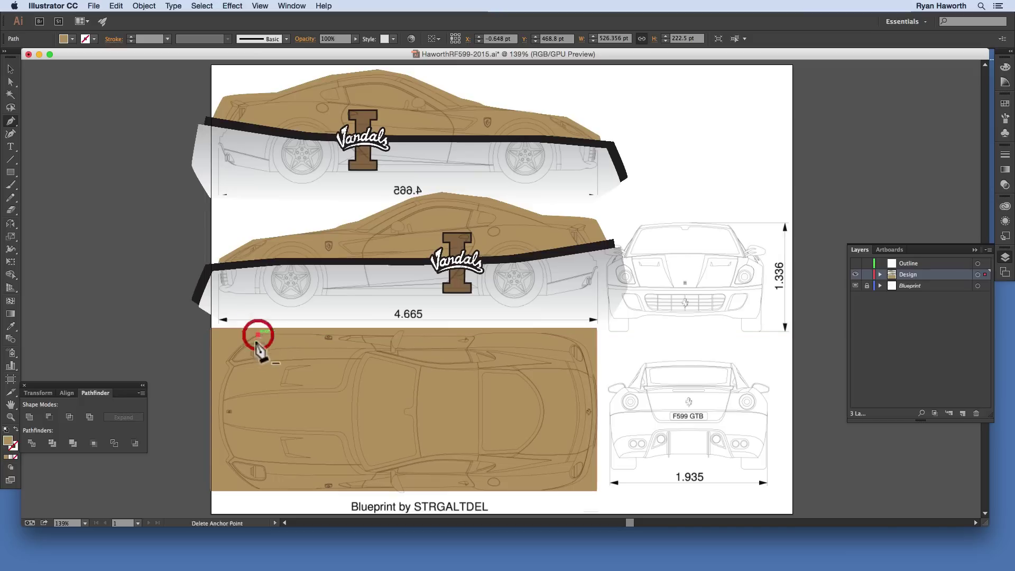
left_click(226, 365)
left_click_drag(225, 367, 230, 370)
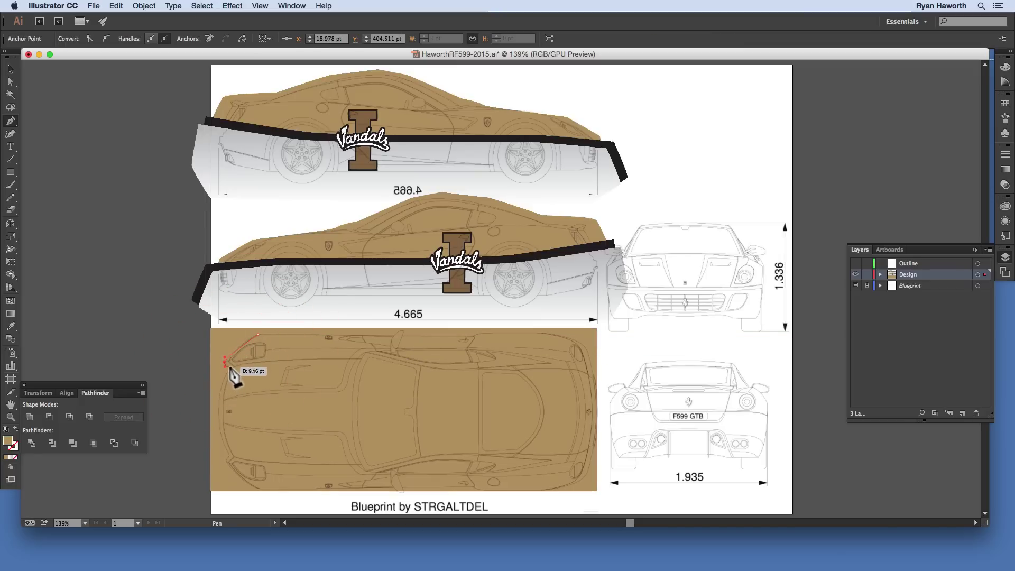
left_click(228, 367)
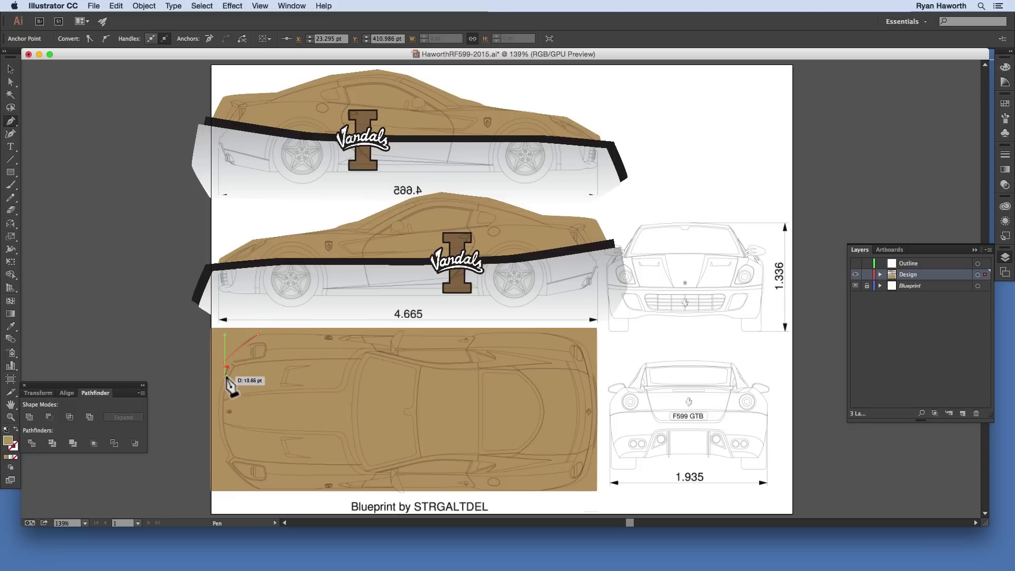
left_click(225, 379)
left_click(217, 414)
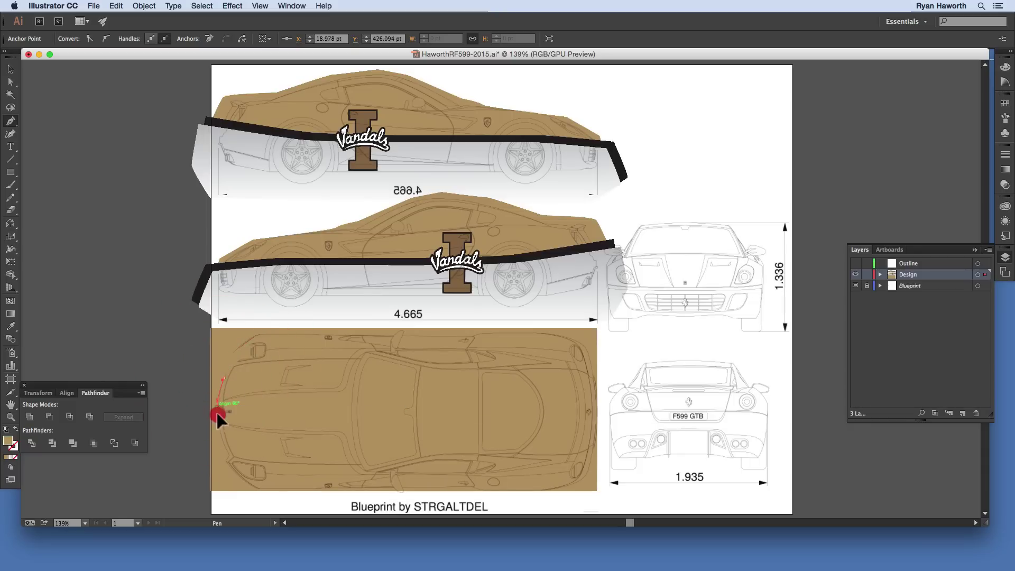
left_click_drag(220, 445, 233, 468)
left_click(225, 453)
left_click(223, 463)
left_click(238, 481)
left_click(254, 486)
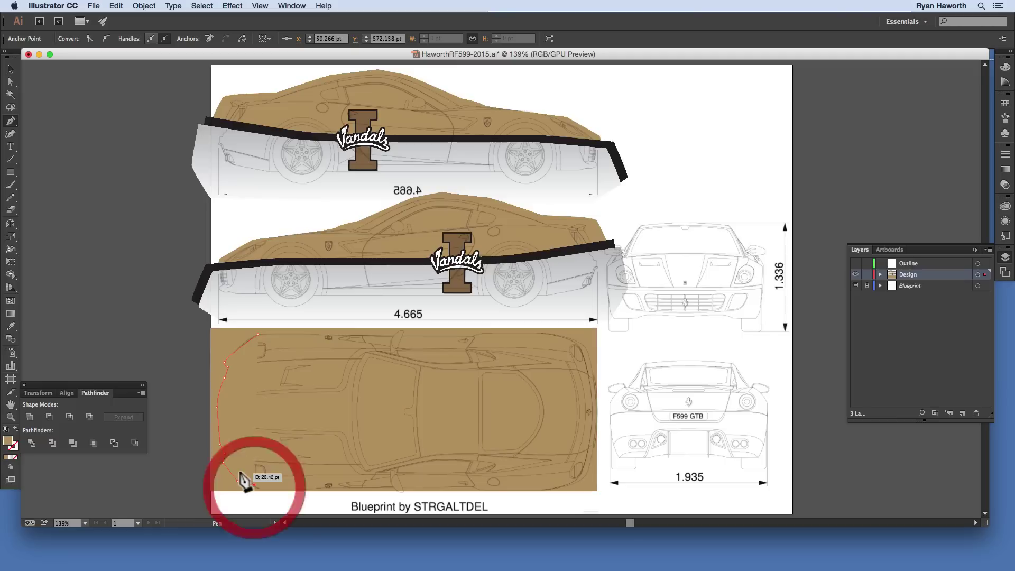
key("i")
left_click(217, 281)
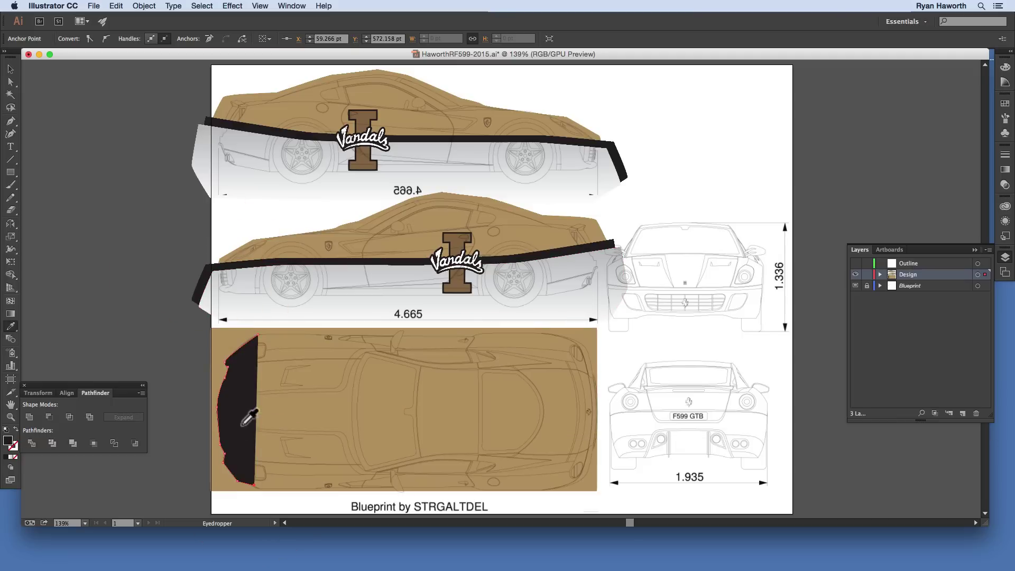
Step: Continue the black path back along the bumper's inner edge, redoing the misplaced curve, and close it as a thin front band
key("p")
left_click(254, 485)
left_click(237, 478)
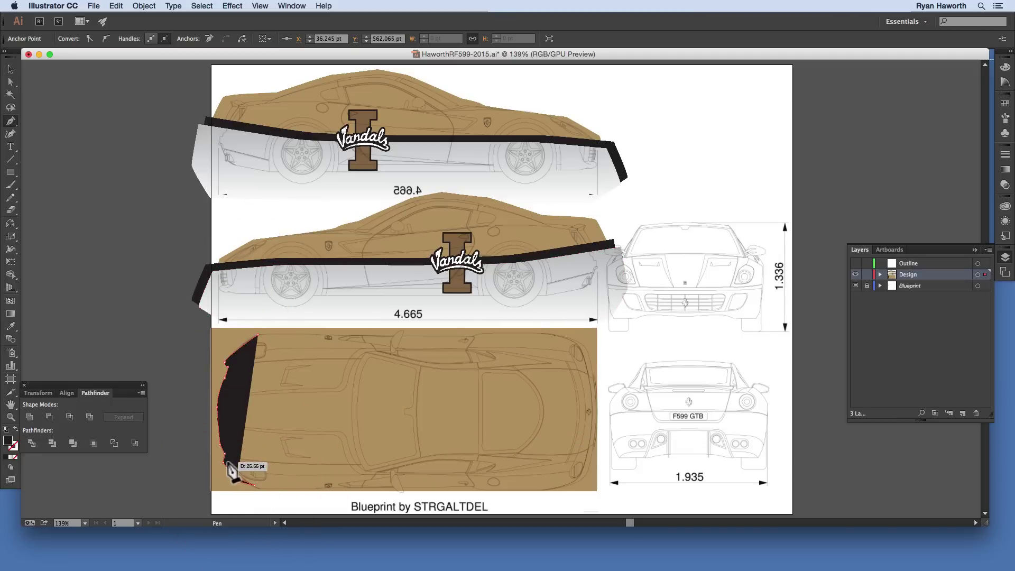
left_click(227, 462)
left_click(233, 457)
left_click_drag(223, 419, 222, 443)
key("a")
key("p")
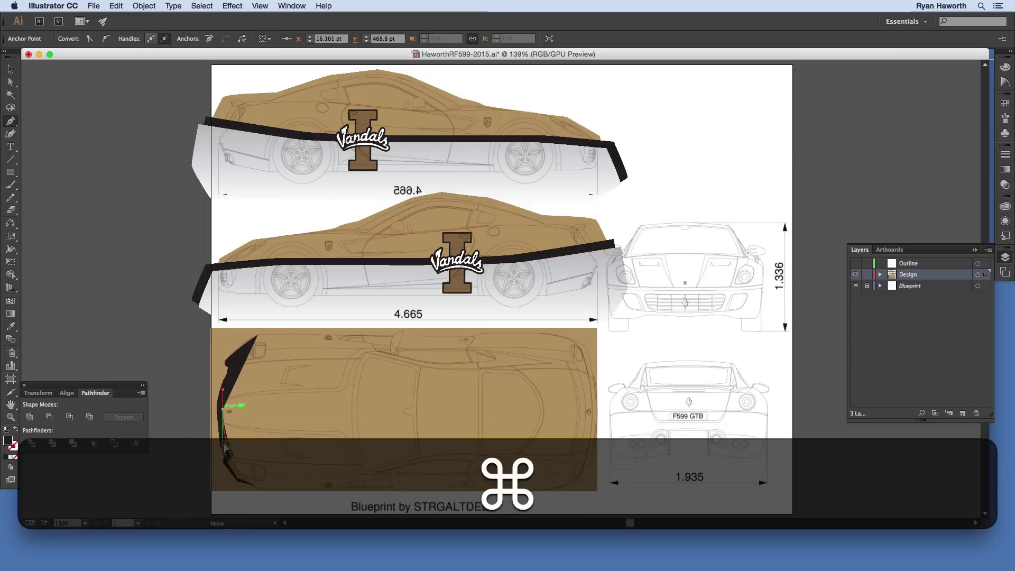
key("super+z")
left_click_drag(241, 365, 248, 351)
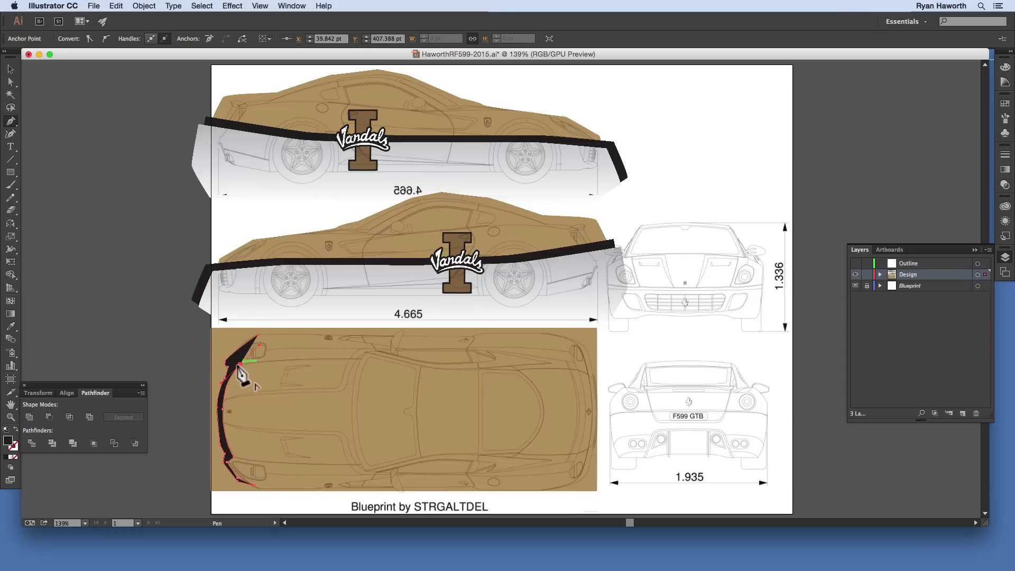
left_click(257, 335)
left_click(470, 431, "super")
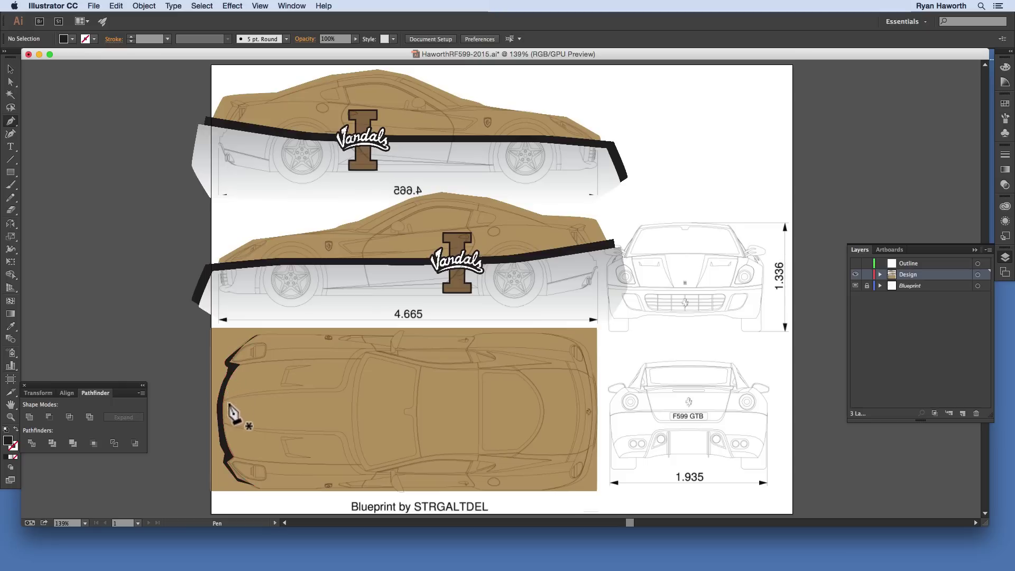
Step: Remove the black fill from the front bumper band so the blueprint lines can be followed
key("super")
left_click(229, 369, "super")
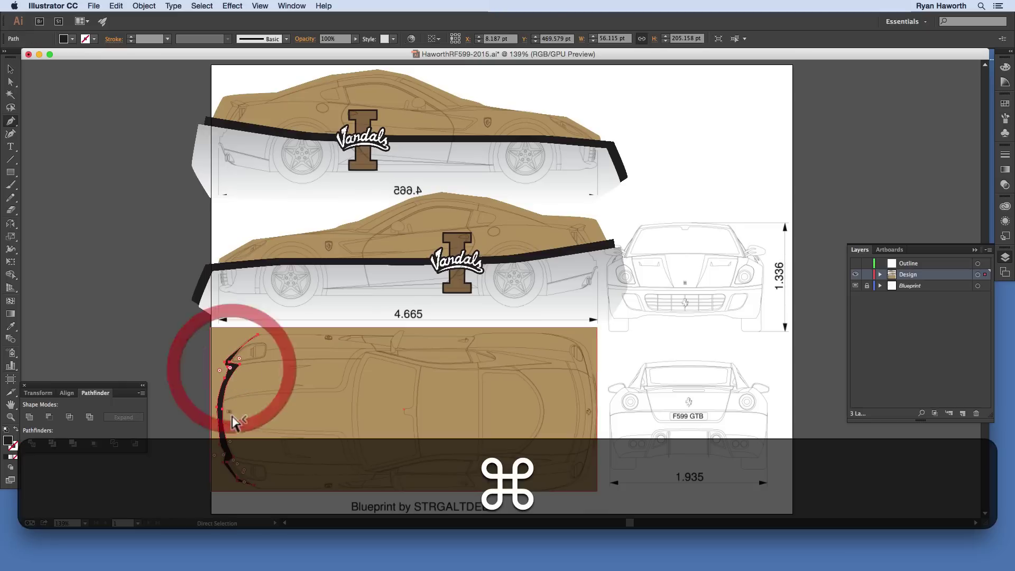
key("slash")
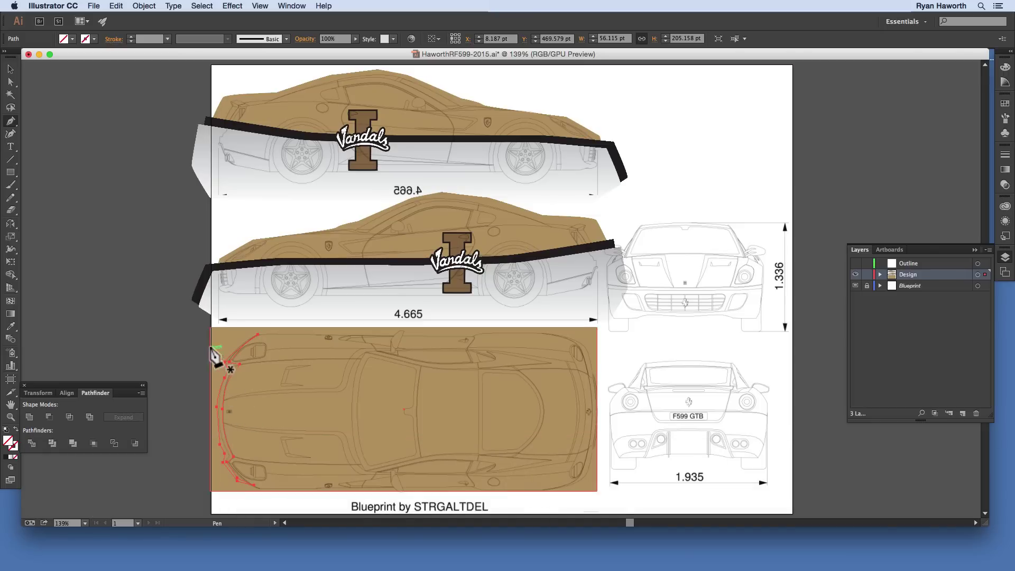
Step: Reshape the front band's inner edge beside the top view's upper headlight, adding an anchor point and fitting its curves to the bumper line
key("super+space")
left_click_drag(200, 334, 419, 255)
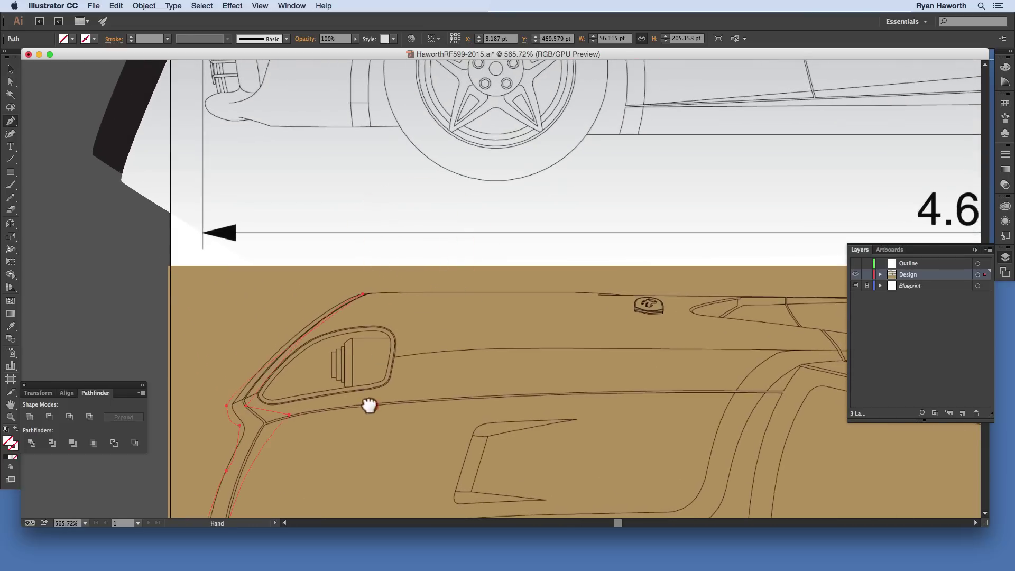
left_click_drag(366, 412, 483, 227)
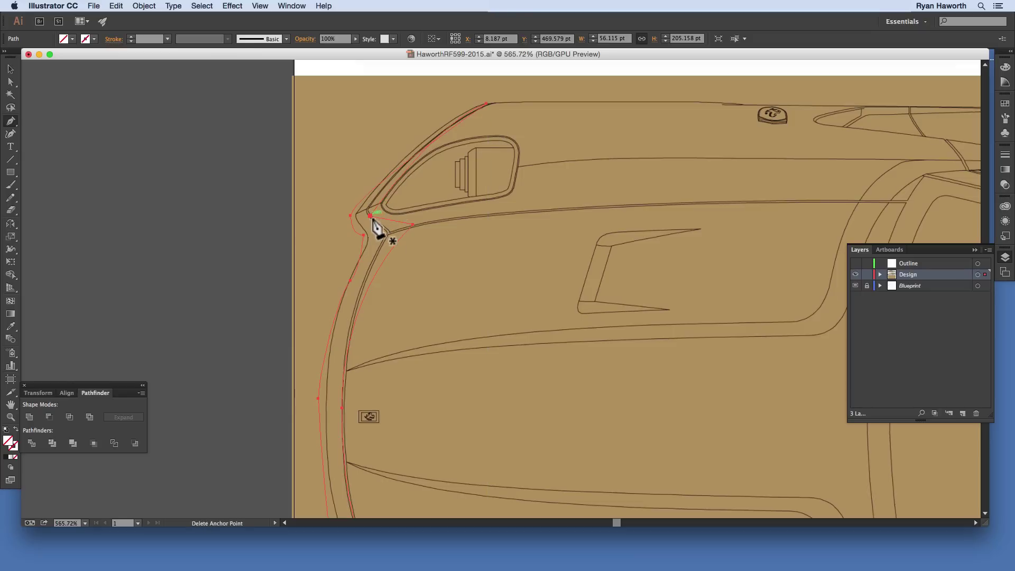
key("a")
key("p")
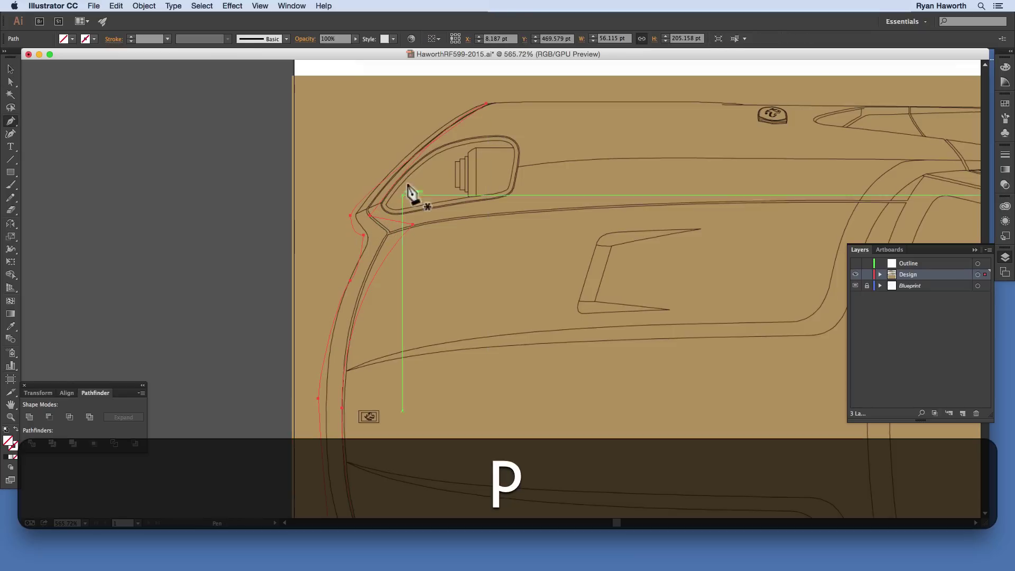
left_click(394, 222)
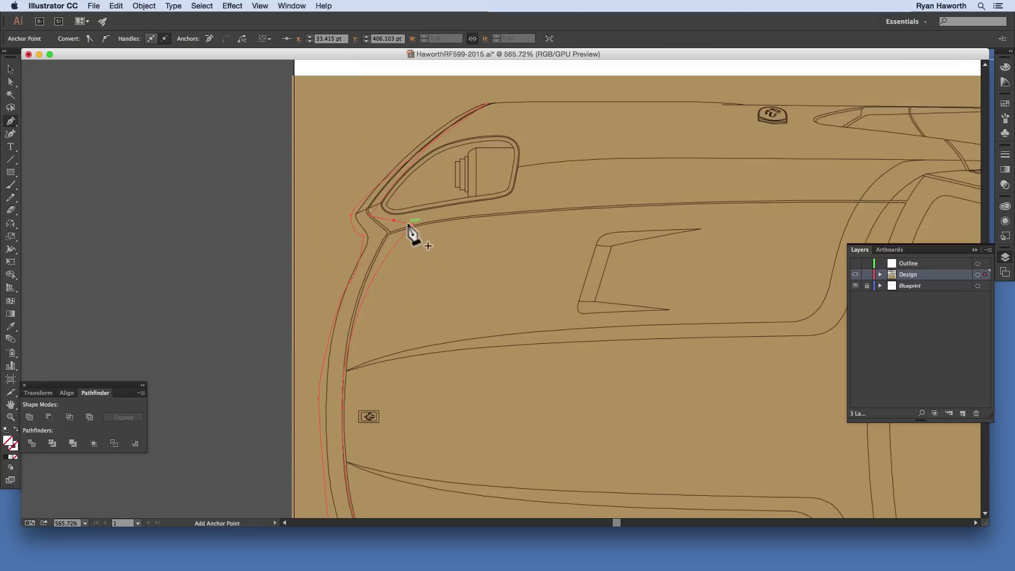
left_click(394, 221)
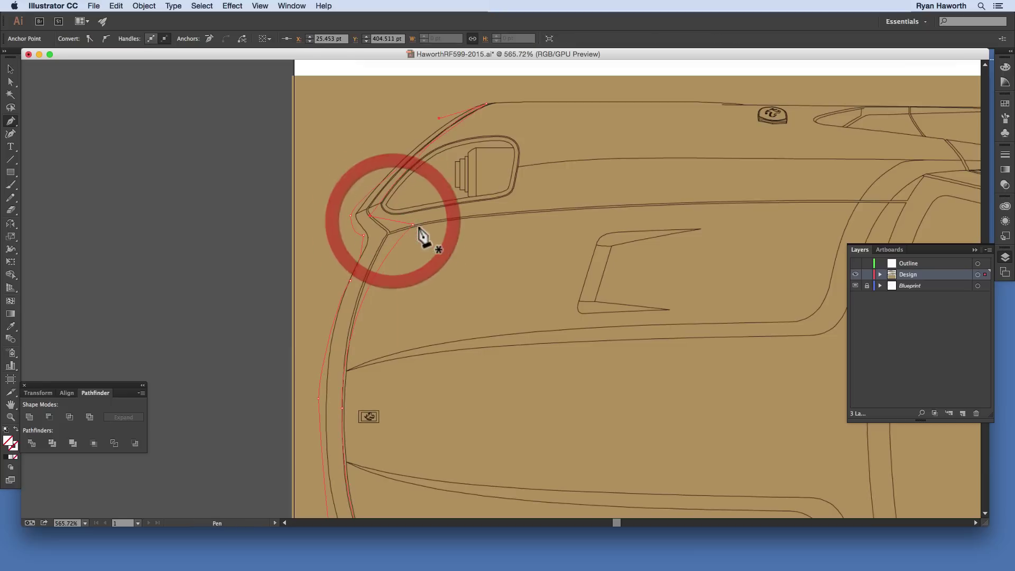
left_click_drag(413, 226, 391, 234)
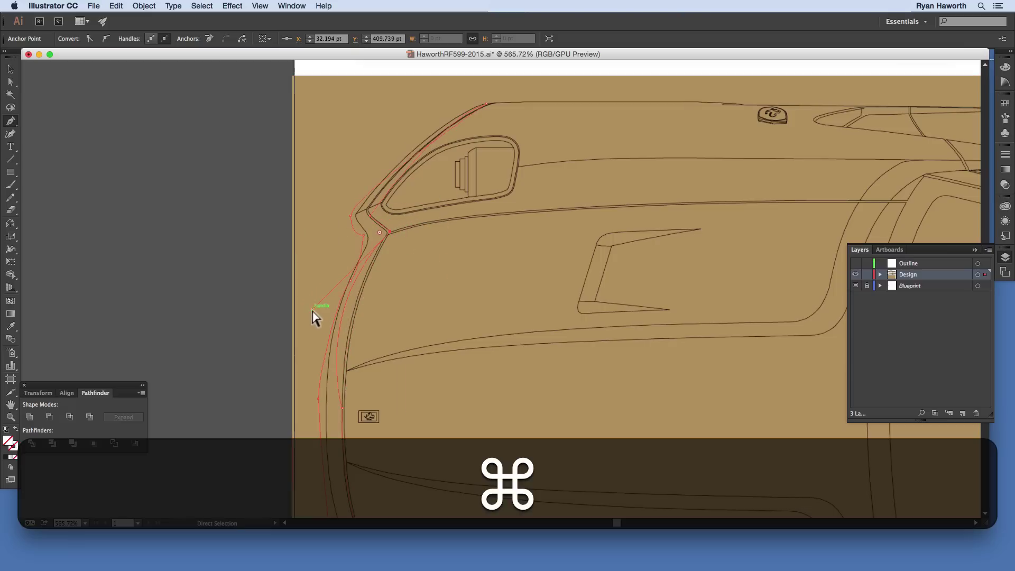
left_click_drag(313, 310, 352, 271)
left_click_drag(380, 222, 368, 198)
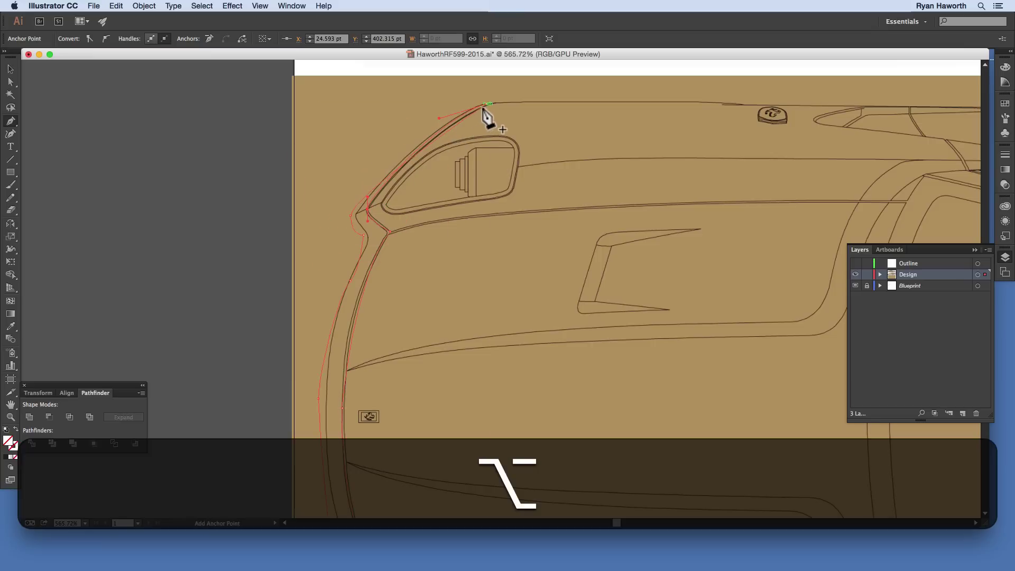
Step: Refit the front band's inner corner and curve handles beside the top view's lower headlight to the blueprint's bumper line
key("space")
left_click_drag(374, 374, 437, 224)
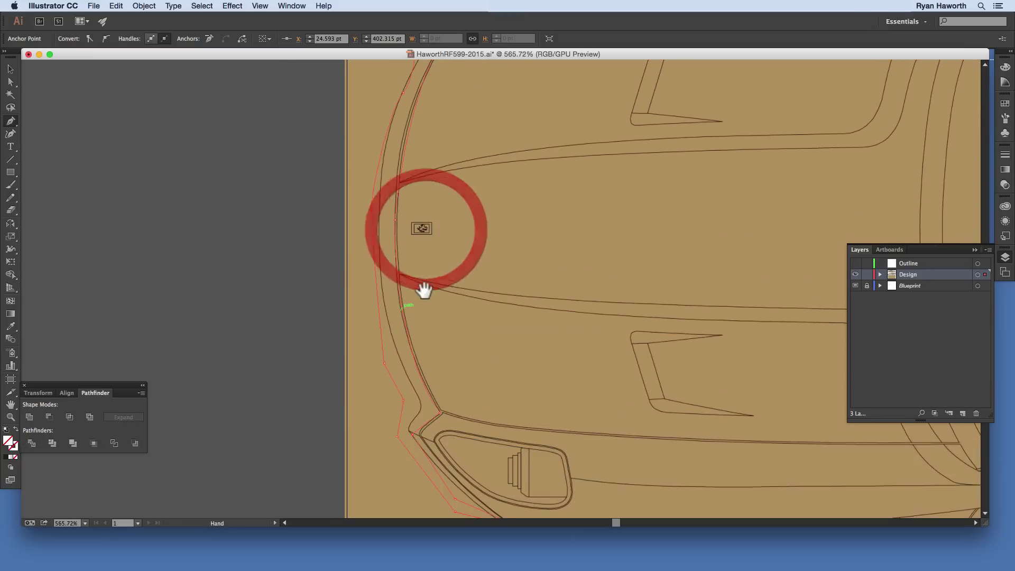
left_click_drag(424, 290, 412, 159)
left_click_drag(437, 287, 402, 288)
key("alt")
key("super")
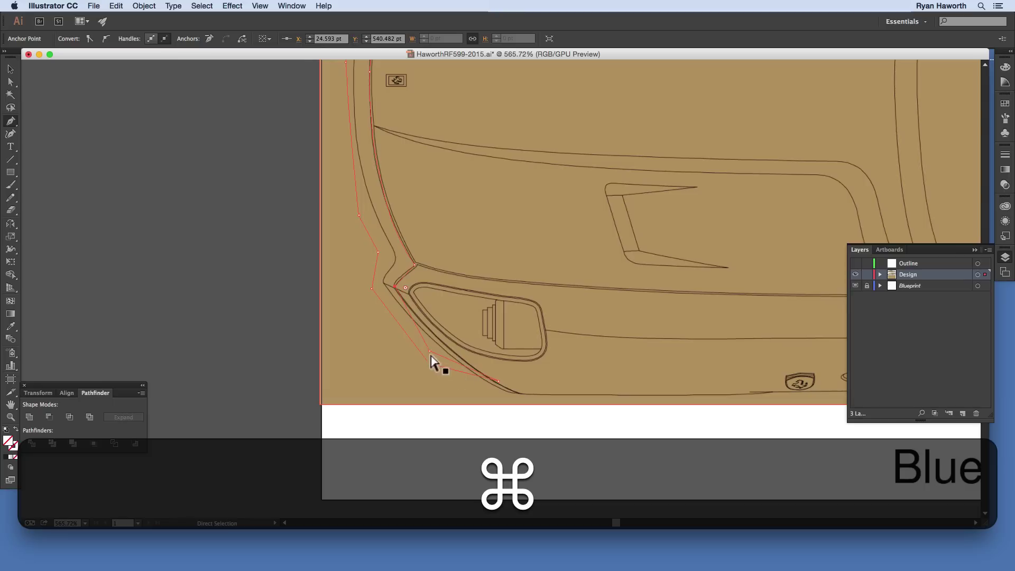
left_click(430, 351)
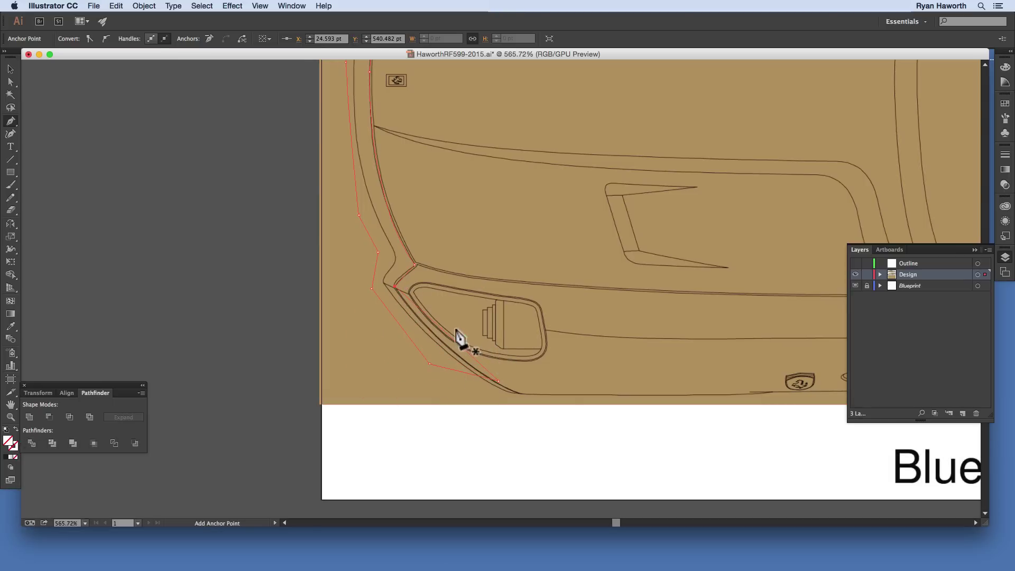
key("alt")
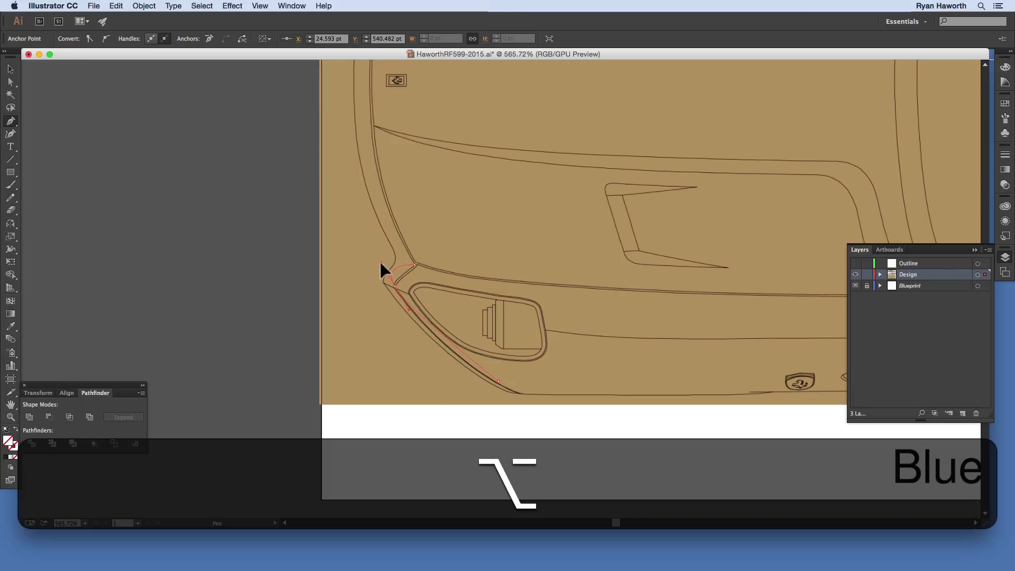
left_click(375, 236, "alt")
key("super")
left_click_drag(377, 241, 395, 283)
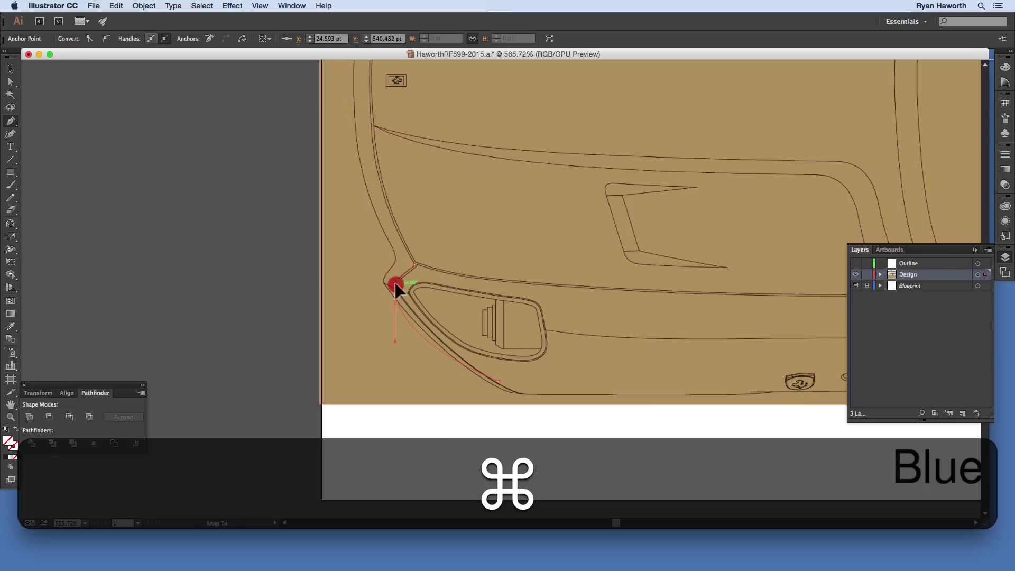
left_click(408, 274, "super")
left_click_drag(395, 341, 410, 323)
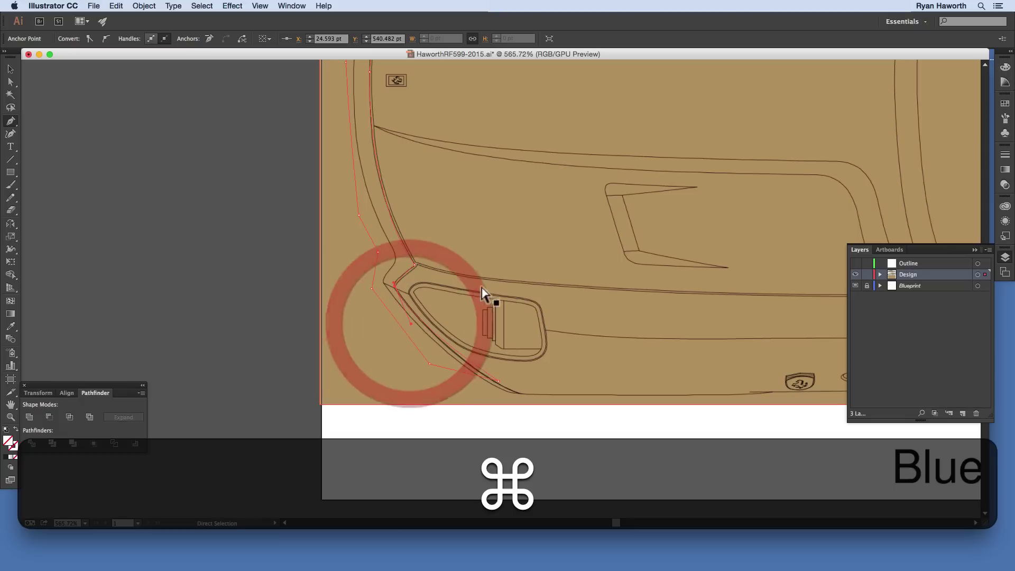
Step: Move the front band's lower end point onto the car's outline and pull the neighbouring outer point closer to it
key("space")
left_click_drag(464, 301, 431, 256)
key("super")
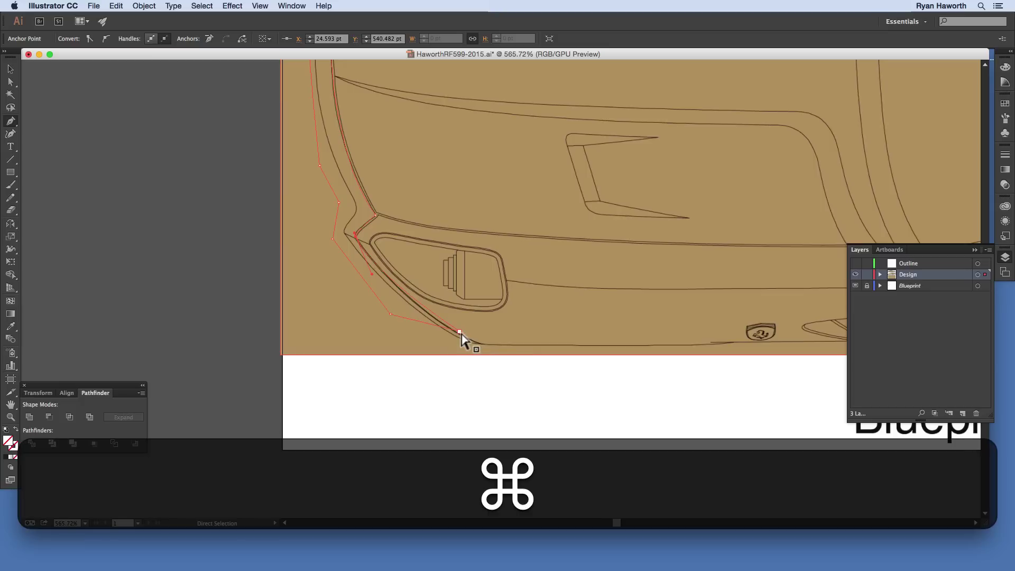
left_click_drag(468, 336, 478, 344)
key("super")
left_click_drag(390, 314, 413, 336)
Step: Fill the reshaped front bumper band with the black sampled from the side view's stripe using the Eyedropper
key("space")
left_click_drag(487, 227, 474, 394)
left_click_drag(401, 191, 401, 380)
left_click_drag(411, 239, 364, 300)
mouse_move(392, 227)
left_mouse_down()
mouse_move(432, 268)
mouse_move(423, 245)
left_mouse_up()
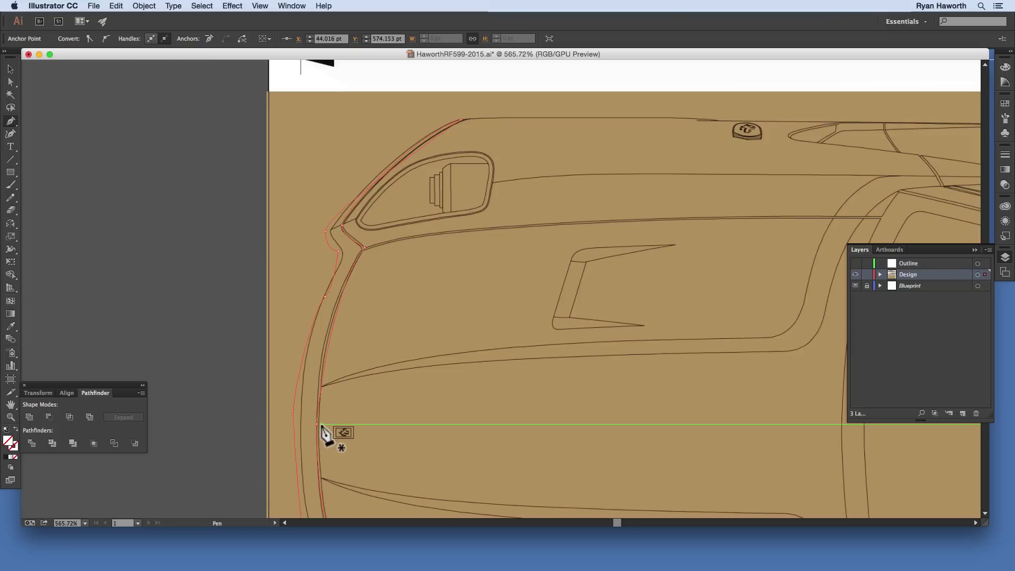
key("space")
left_click_drag(407, 236, 356, 365)
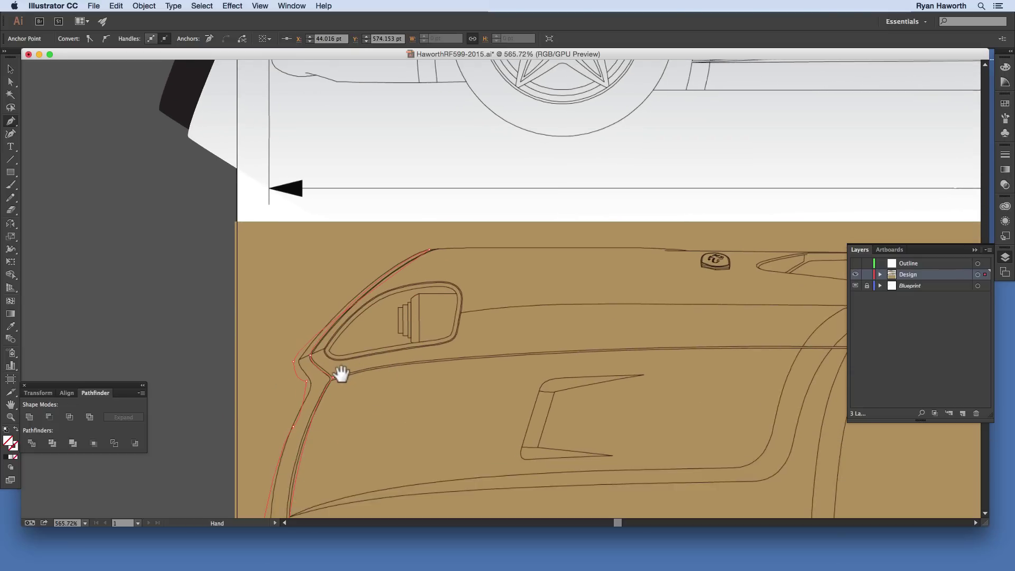
key("super+minus")
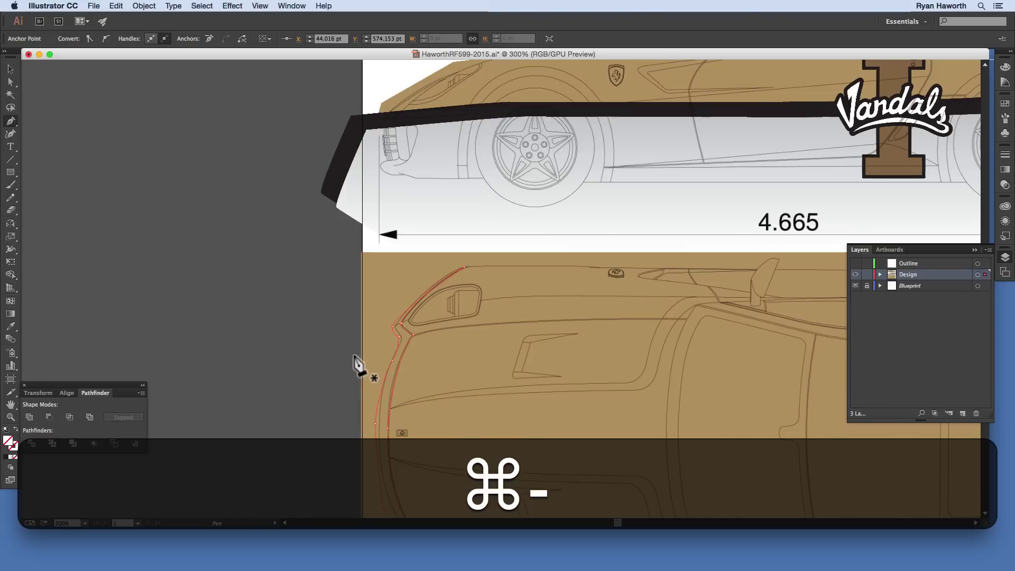
key("space")
left_click_drag(417, 311, 355, 256)
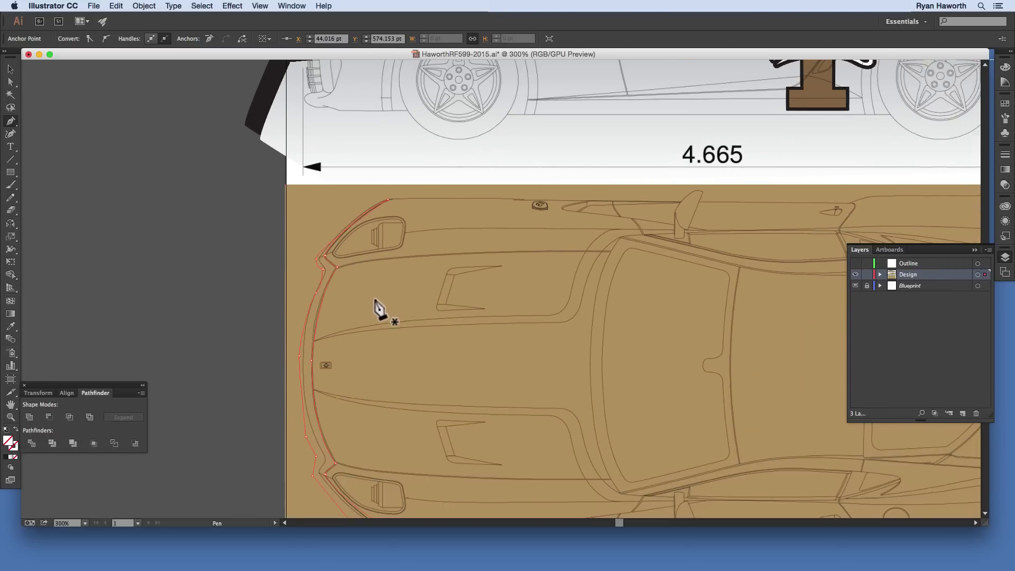
key("i")
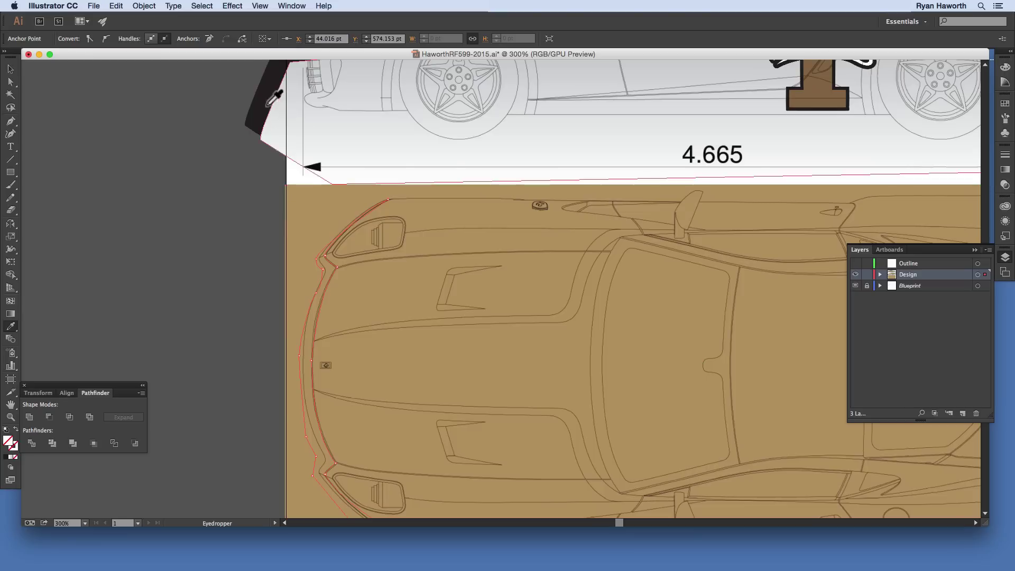
left_click(267, 96)
Step: Deselect the front band, set the fill to none, and trace the top view's rear bumper line from one side to the other with the Pen tool
left_click_drag(349, 346, 206, 240)
left_click_drag(354, 290, 264, 285)
left_click_drag(499, 294, 486, 320)
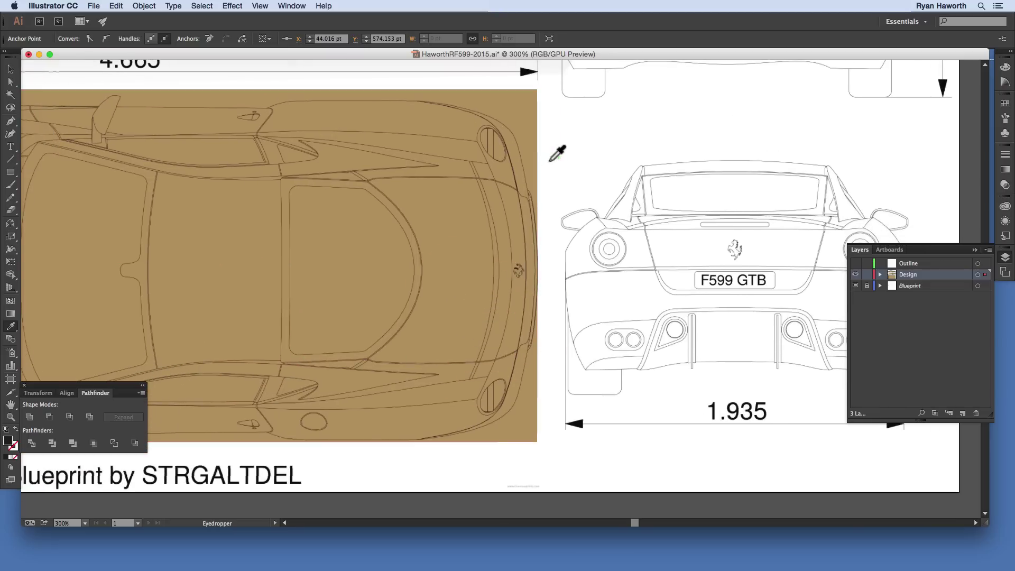
left_click(553, 284, "super")
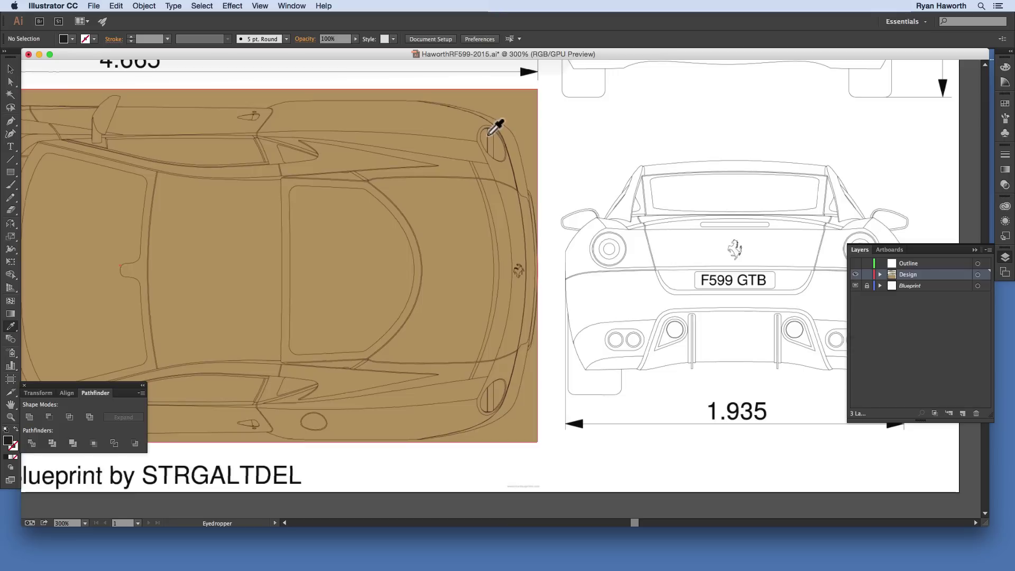
key("slash")
key("a")
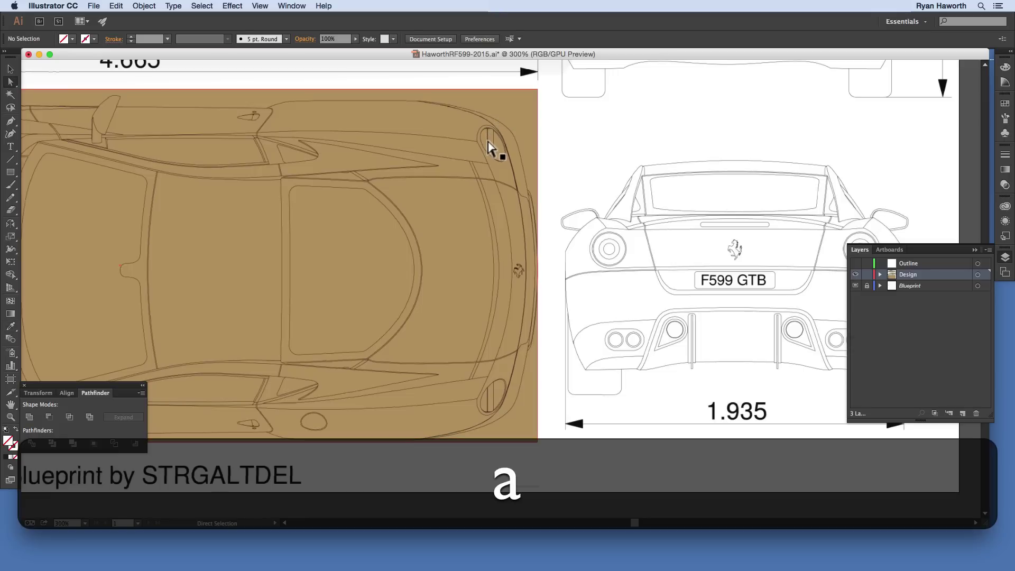
key("p")
left_click(418, 101)
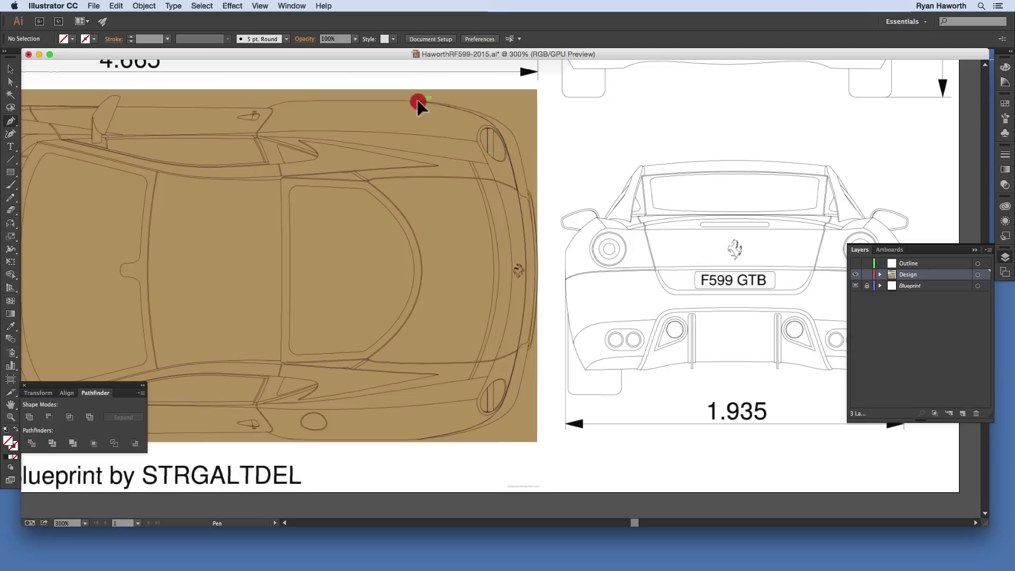
left_click(493, 128)
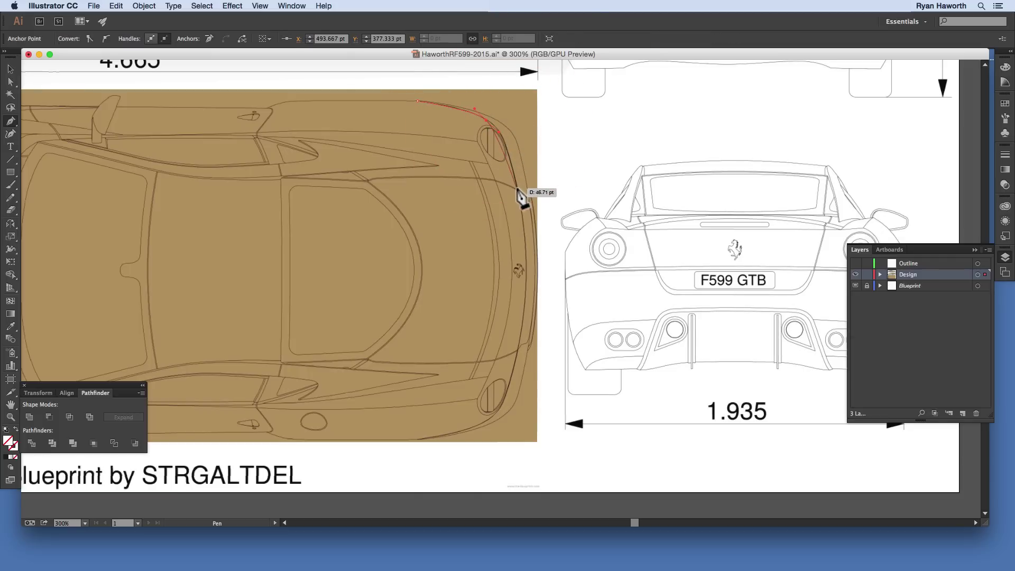
mouse_move(517, 187)
left_mouse_down()
mouse_move(532, 261)
mouse_move(524, 360)
mouse_move(502, 410)
mouse_move(465, 445)
mouse_move(455, 433)
left_mouse_up()
left_click(418, 439)
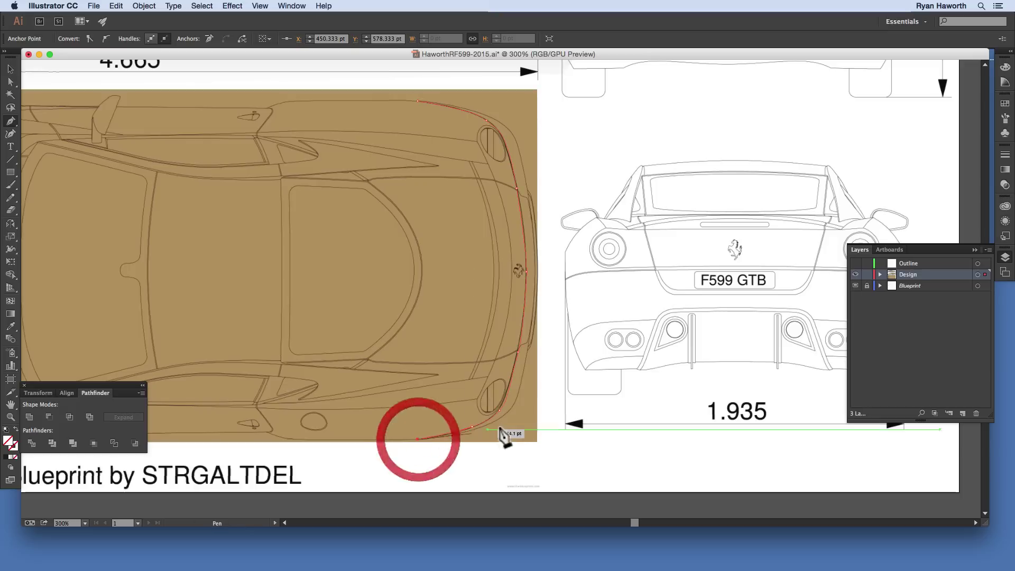
Step: Continue the rear path with straight segments around the outside of the car's tail and close it at its starting point
left_click(470, 437)
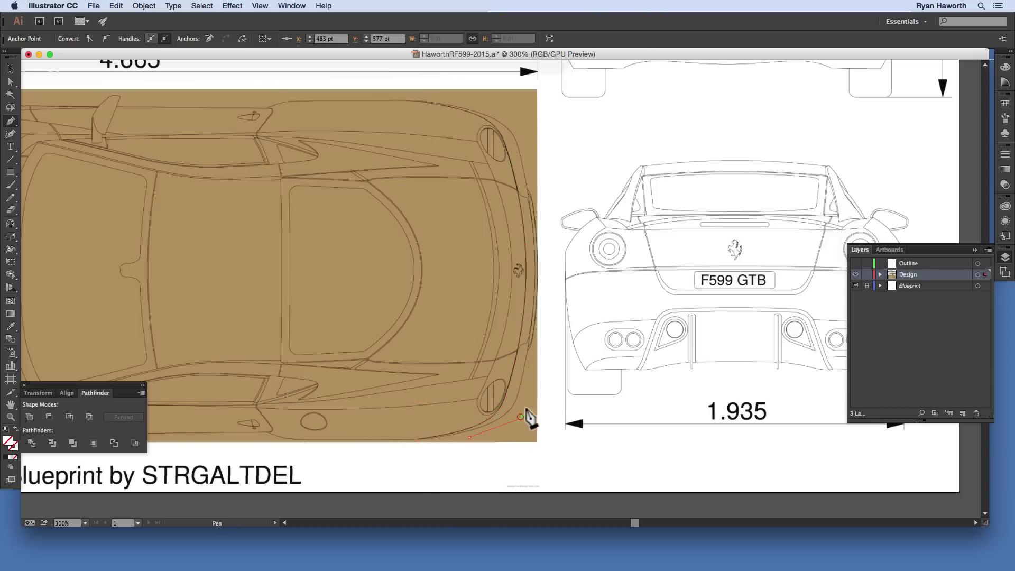
left_click(519, 418)
left_click(535, 367)
left_click(541, 283)
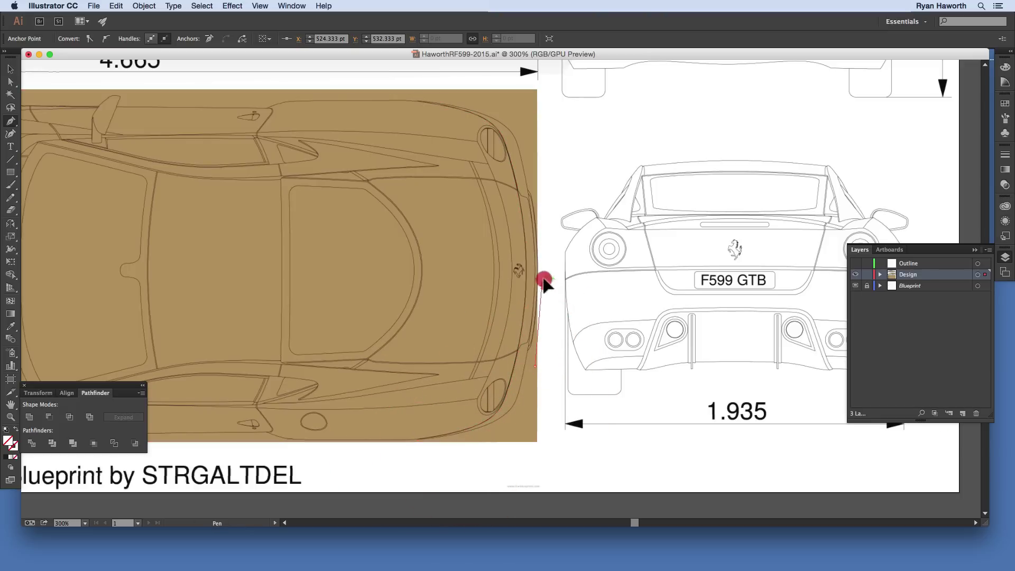
left_click(541, 171)
left_click(517, 118)
left_click(451, 97)
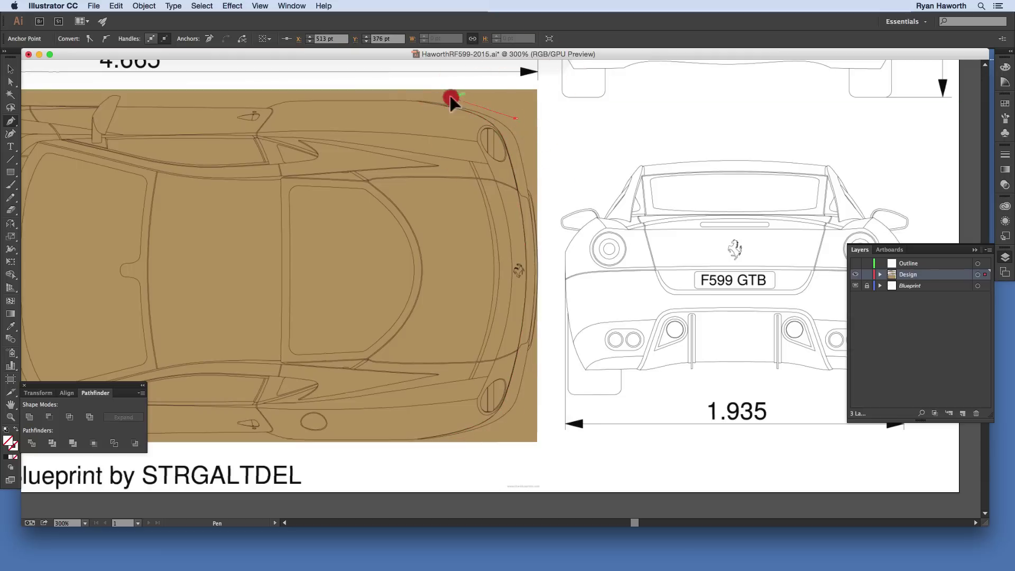
left_click(418, 101)
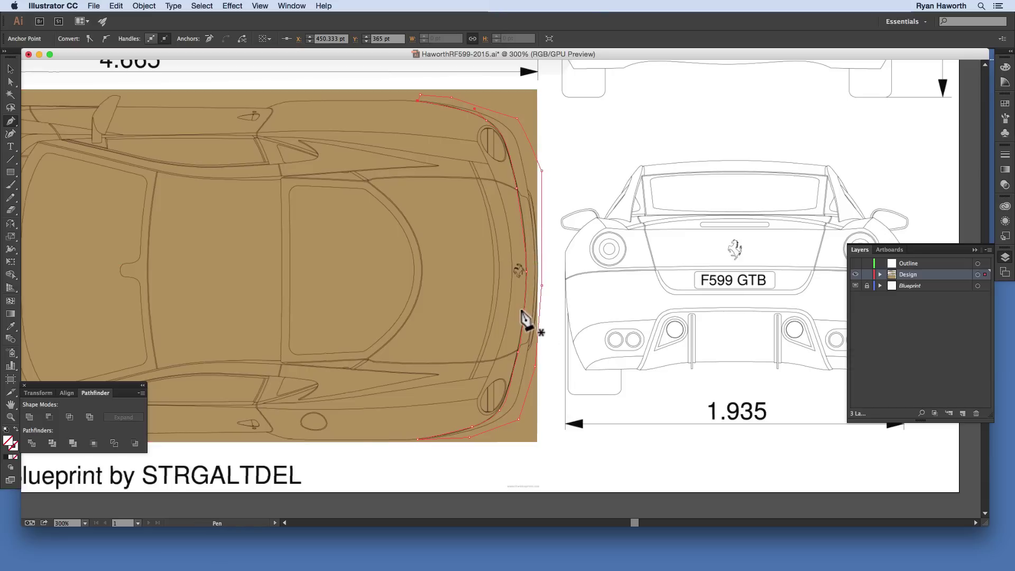
Step: Fill the closed rear bumper band with the black sampled from the side view's stripe
key("space")
left_click_drag(454, 150, 378, 335)
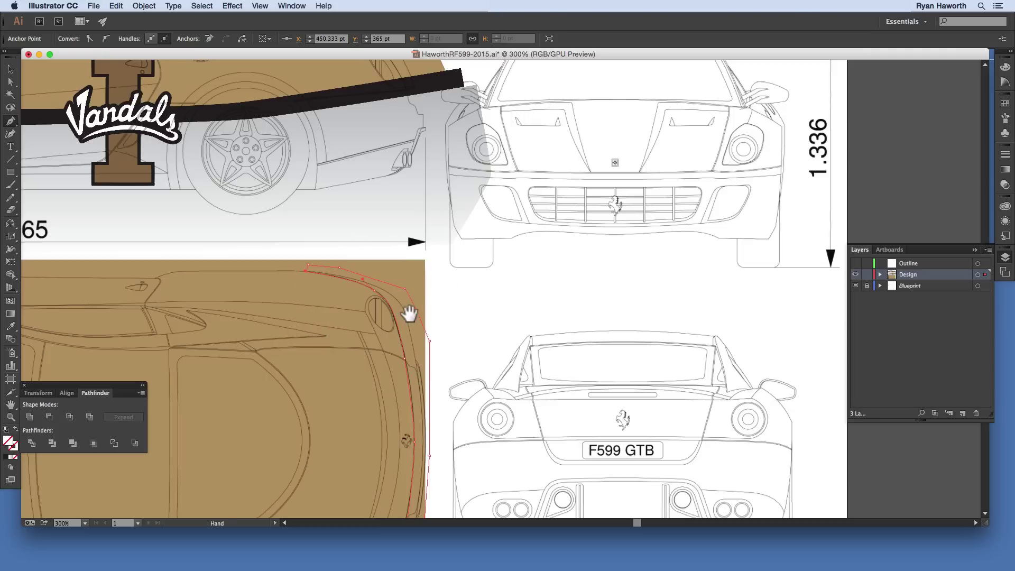
key("i")
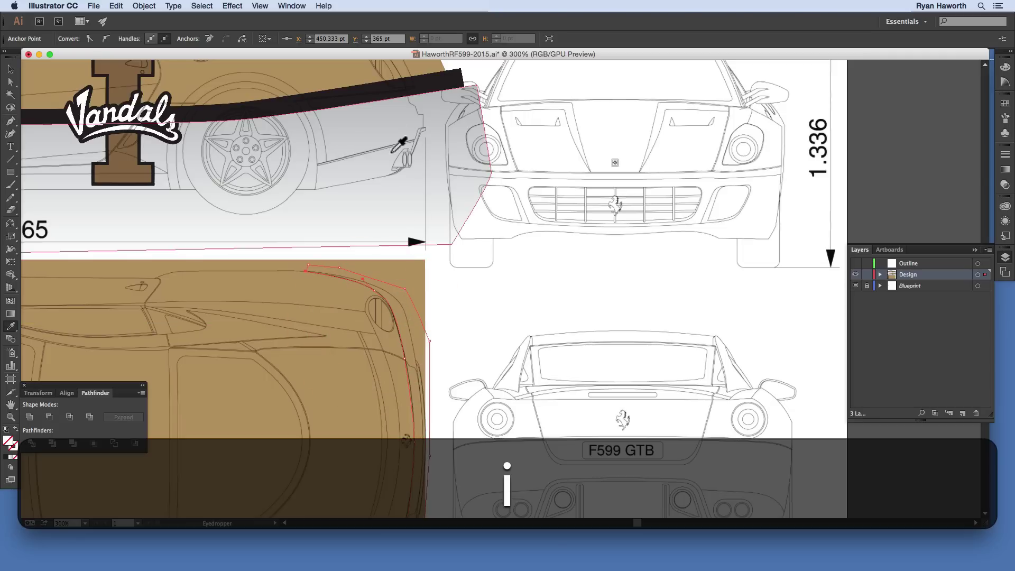
left_click(386, 87)
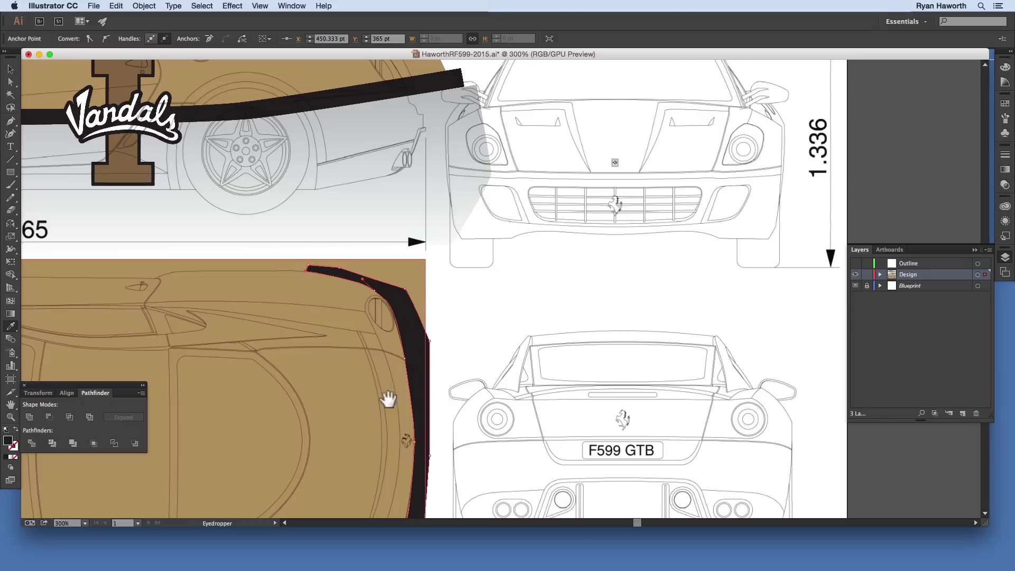
left_click_drag(389, 399, 464, 211)
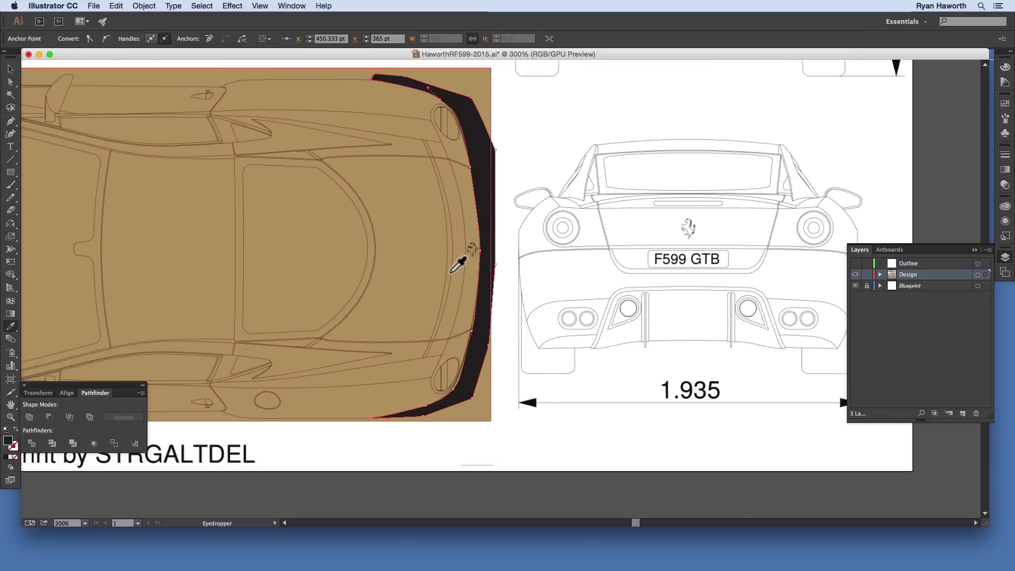
key("super+minus")
key("super+minus")
key("super+minus")
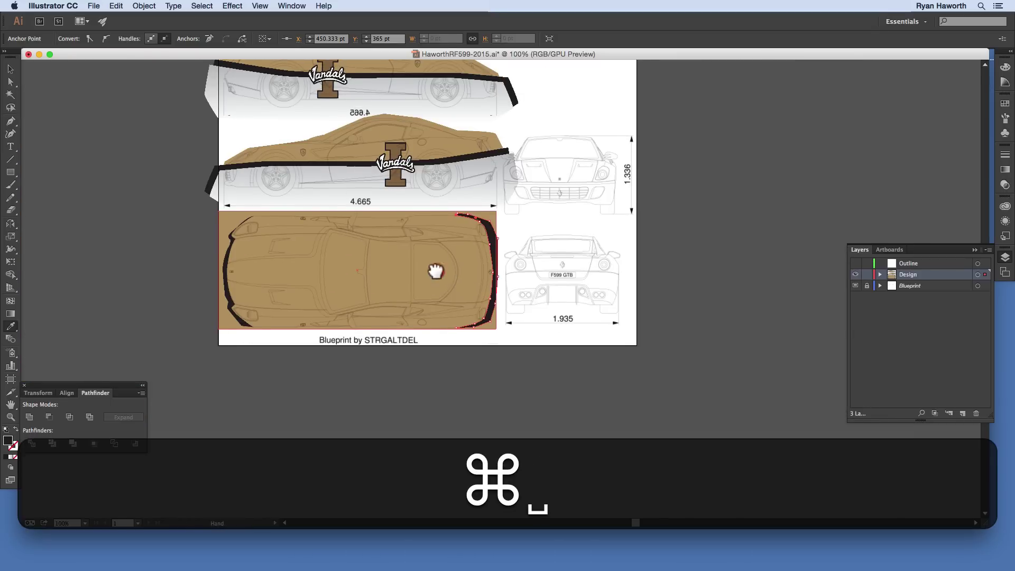
left_click_drag(436, 271, 440, 324)
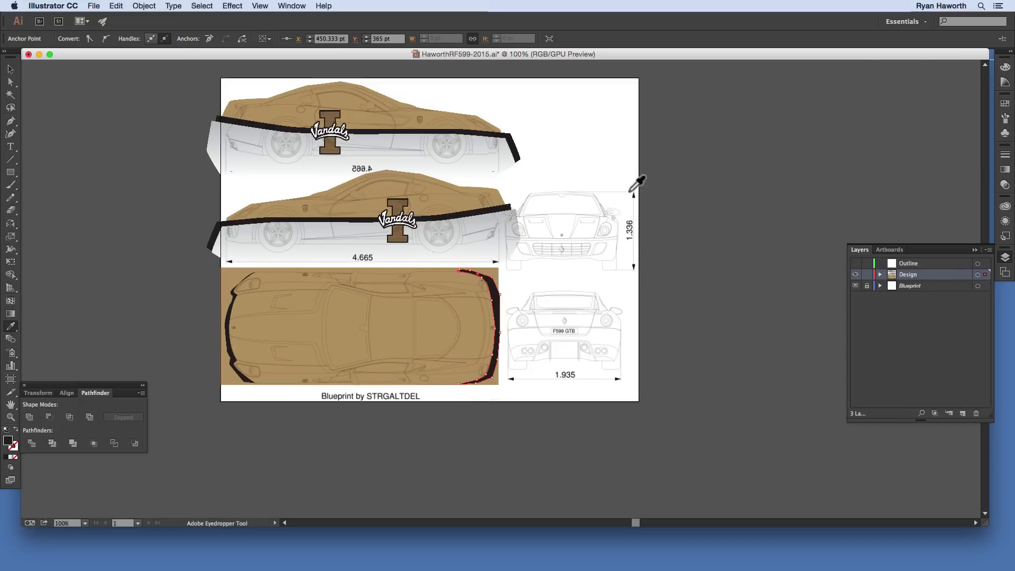
Step: Draw a rectangle about 549 by 63 pt lengthwise across the top view's middle with the default white fill and 1 pt black stroke
left_click(651, 286, "super")
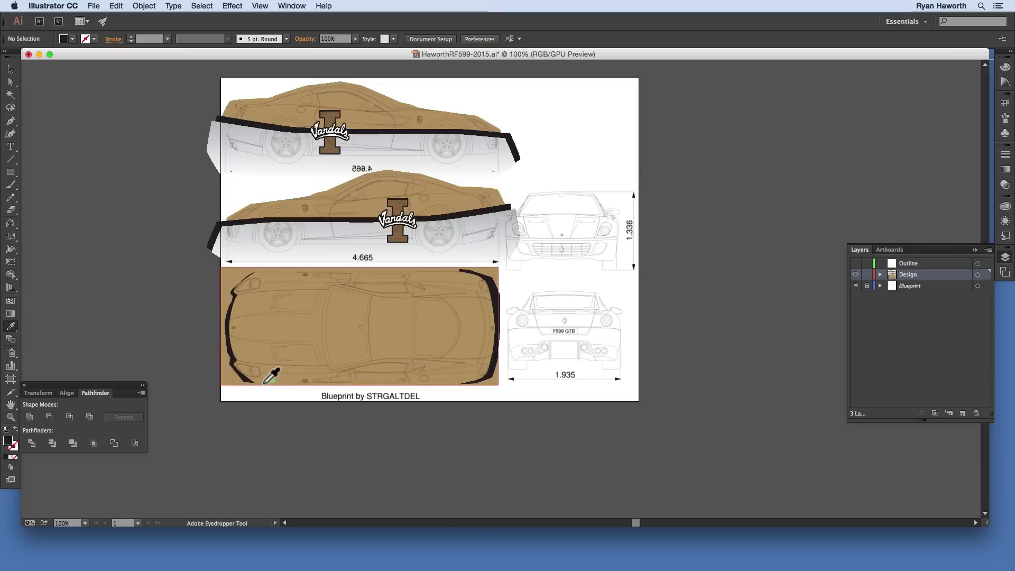
key("m")
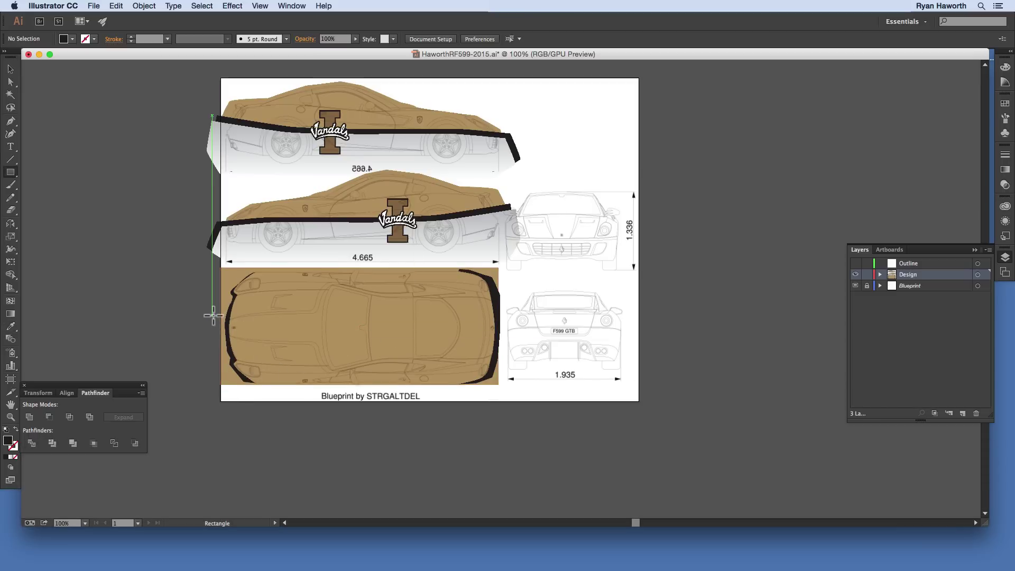
key("d")
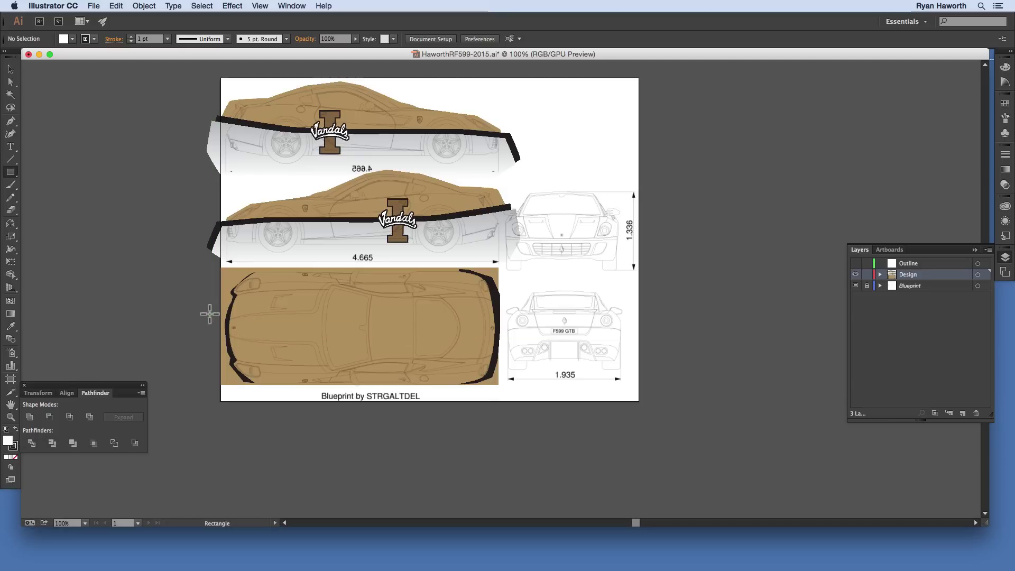
left_click_drag(210, 312, 502, 344)
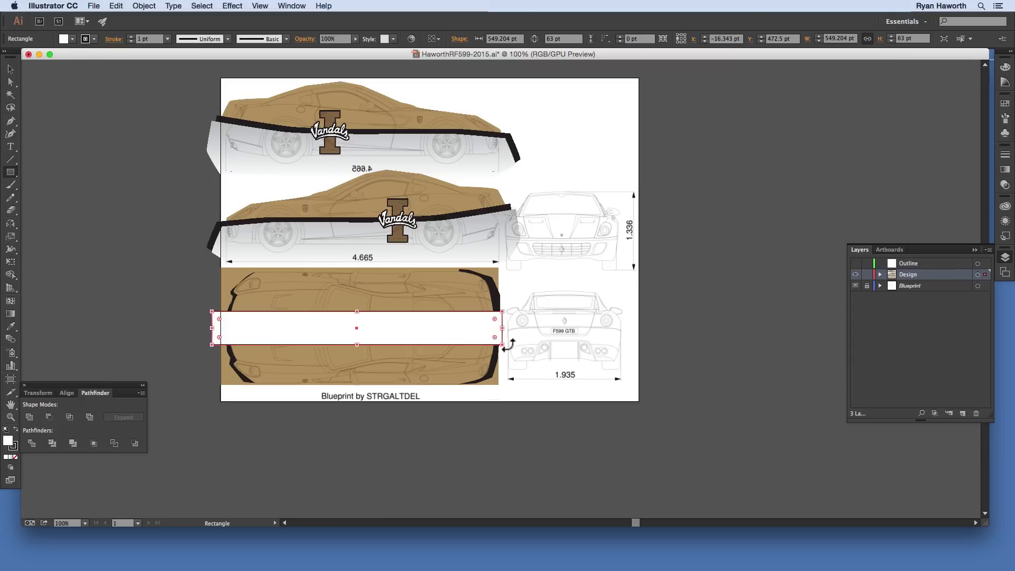
left_click(192, 387, "super")
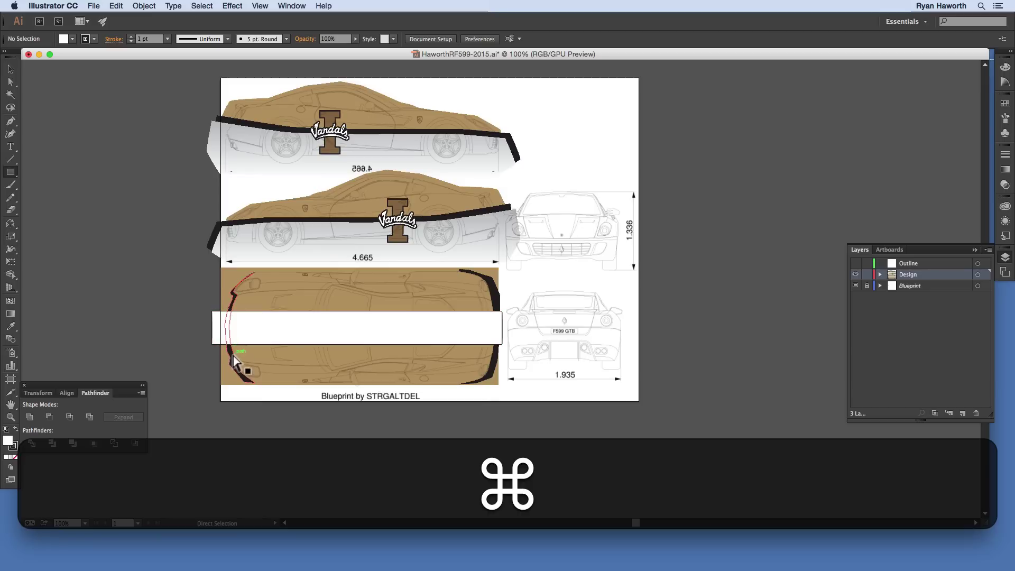
Step: Bring the top view's front and rear black bumper bands in front of the white center stripe
key("v")
left_click(234, 369)
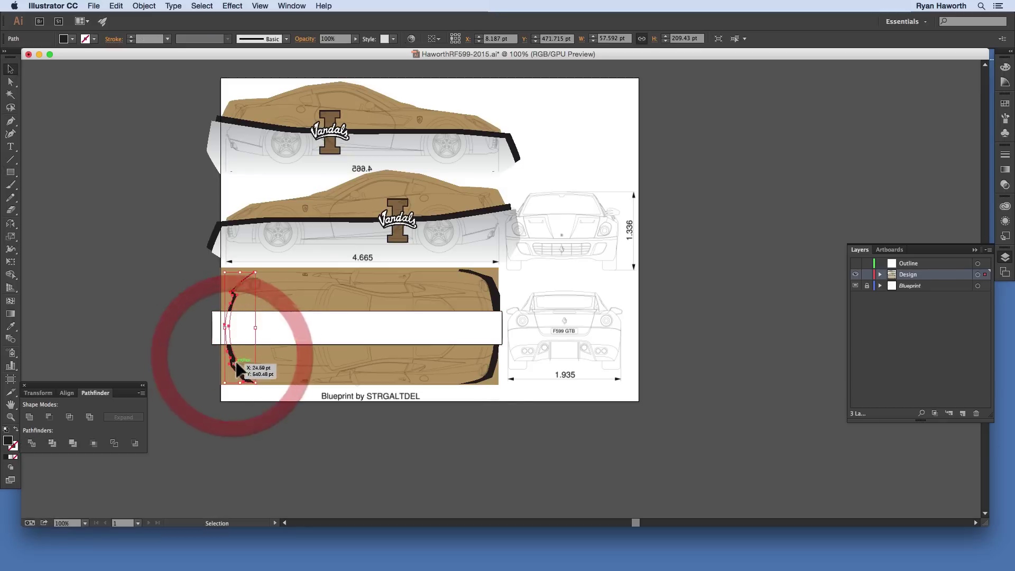
left_click(234, 371, "super")
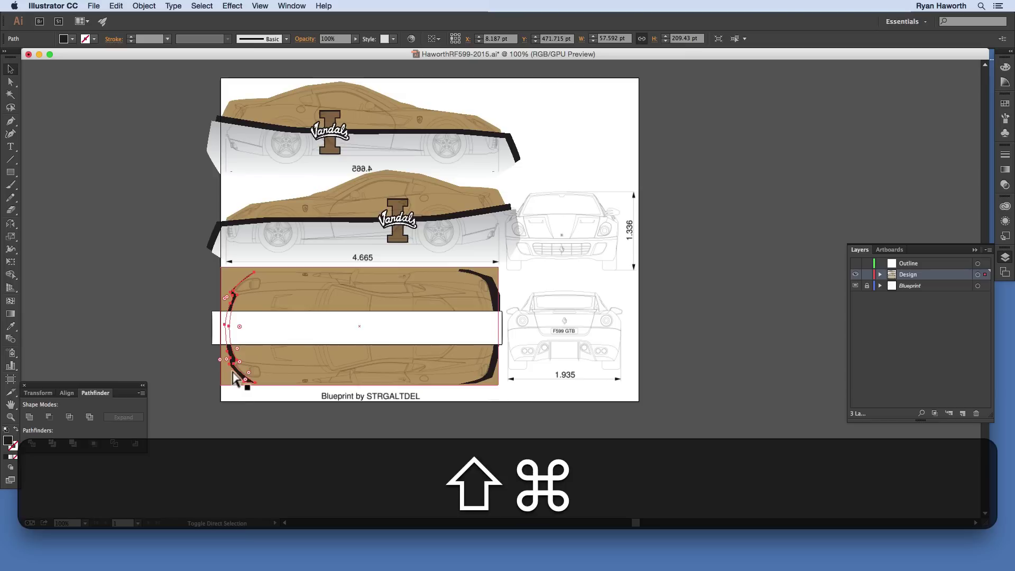
key("shift+super+bracketright")
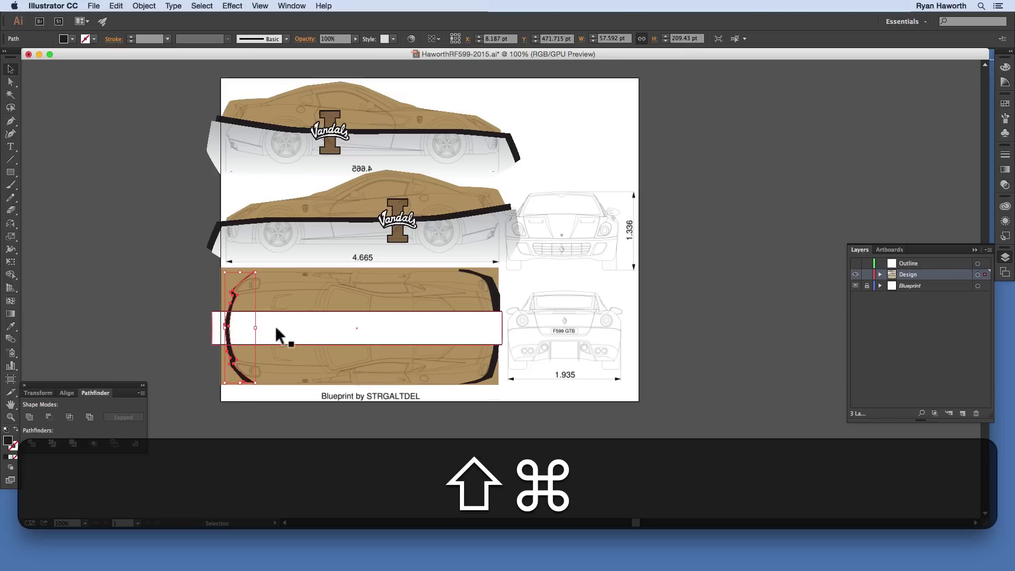
left_click(495, 353)
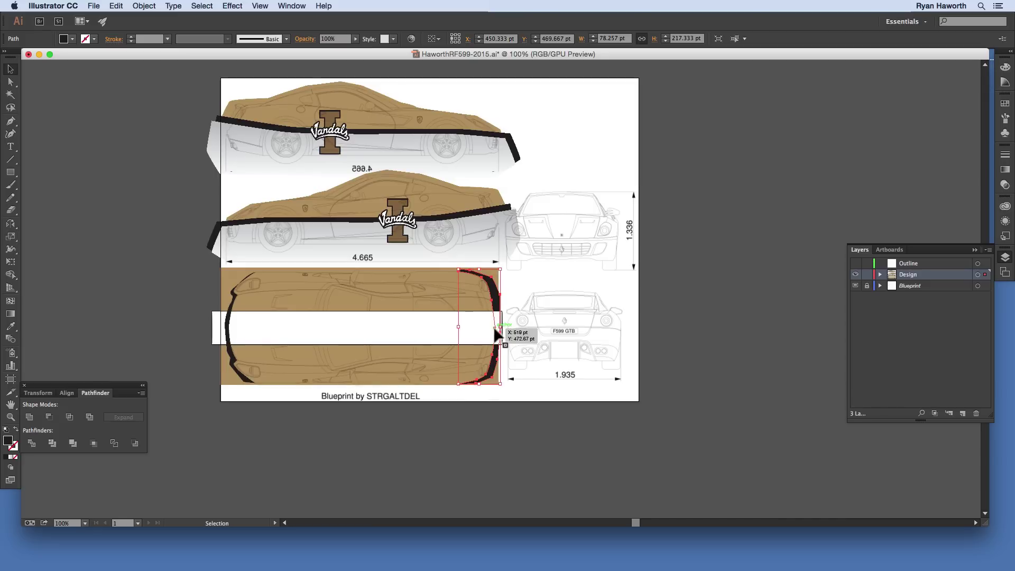
key("shift+super+bracketright")
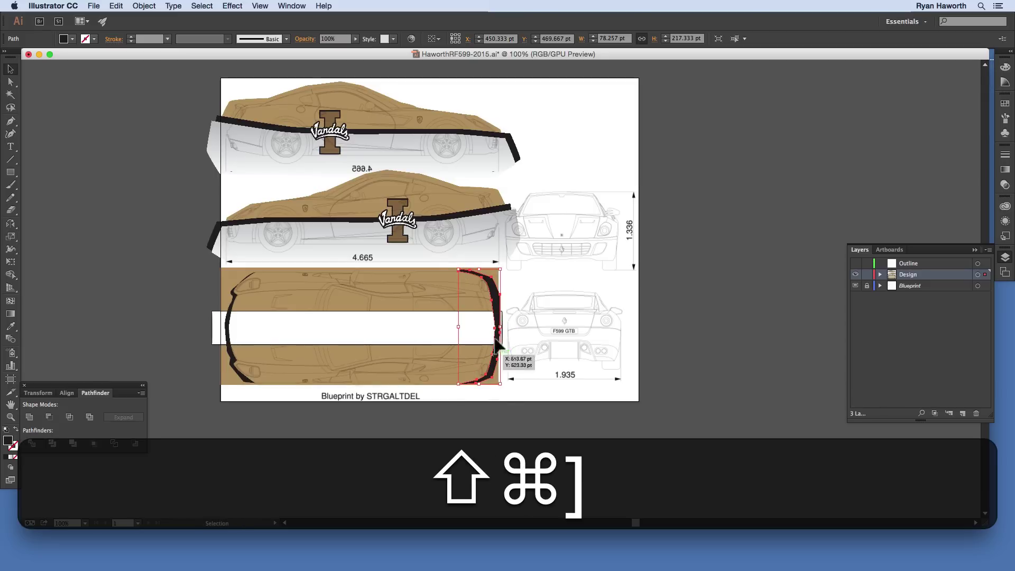
left_click(439, 406)
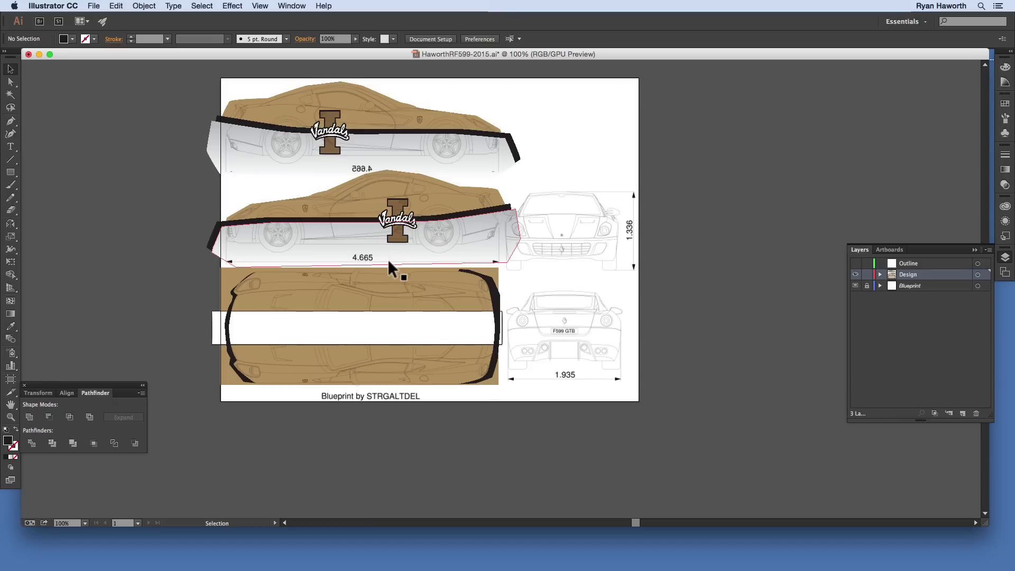
Step: Paste the copied side-view artwork, move it off to the artboard's left, and delete its body shapes, keeping only the Vandals logo
key("super+v")
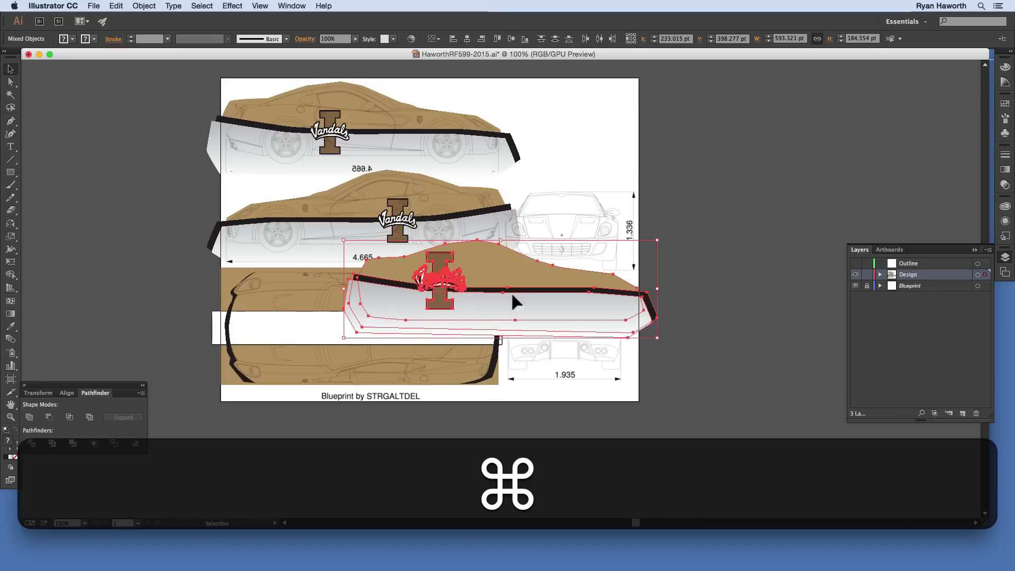
left_click_drag(534, 284, 204, 267)
left_click(142, 182)
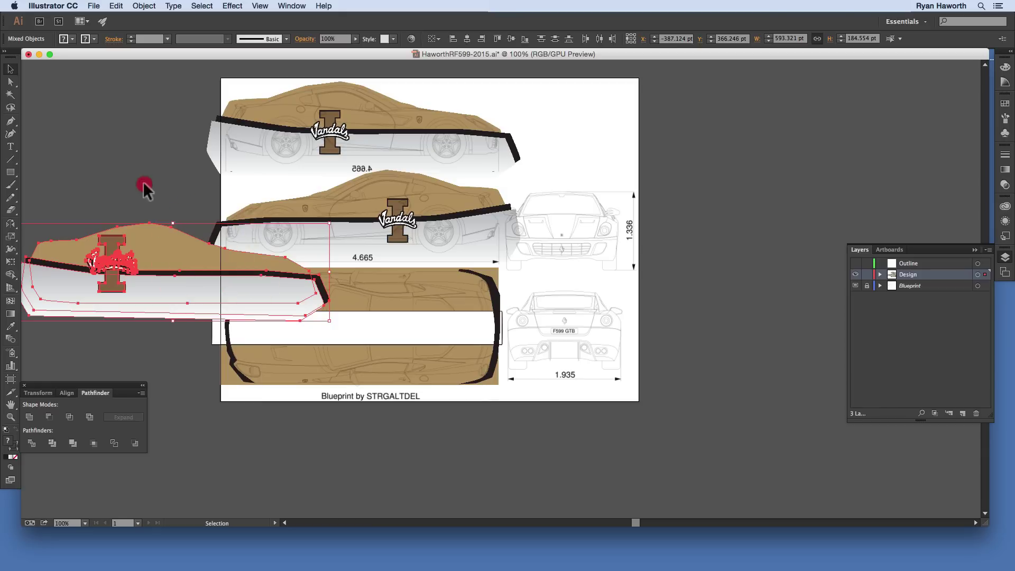
left_click(139, 252)
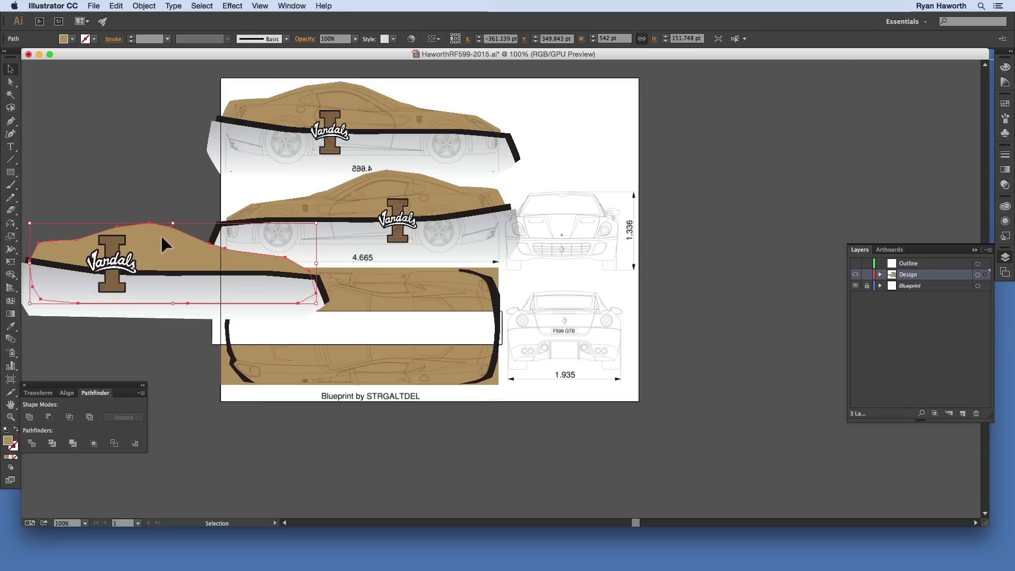
key("BackSpace")
left_click(149, 272)
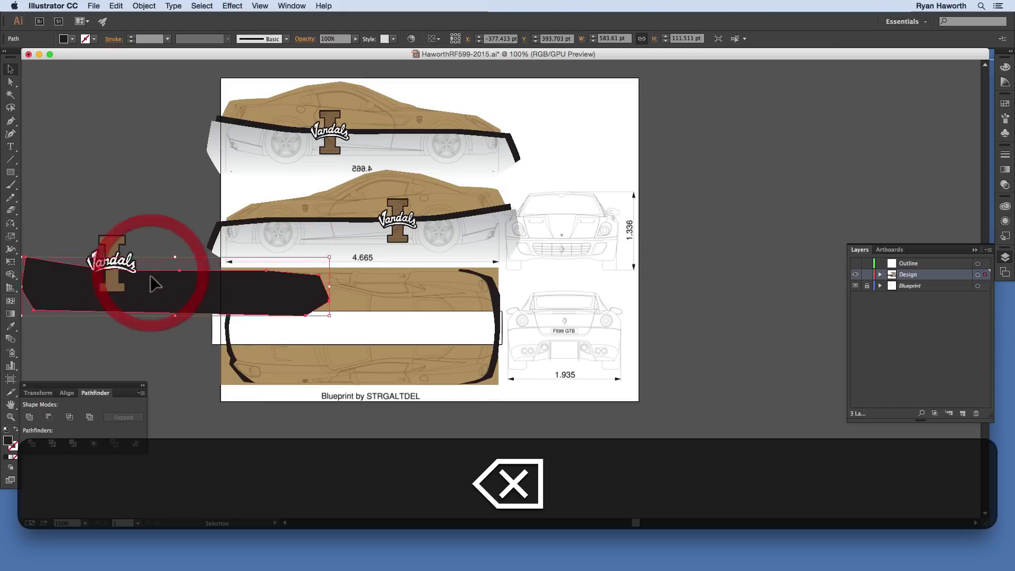
key("BackSpace")
Step: Rotate the Vandals logo a quarter turn, center it on the white stripe over the top view's hood, and save the document
left_click(112, 260)
left_click_drag(114, 266, 279, 334)
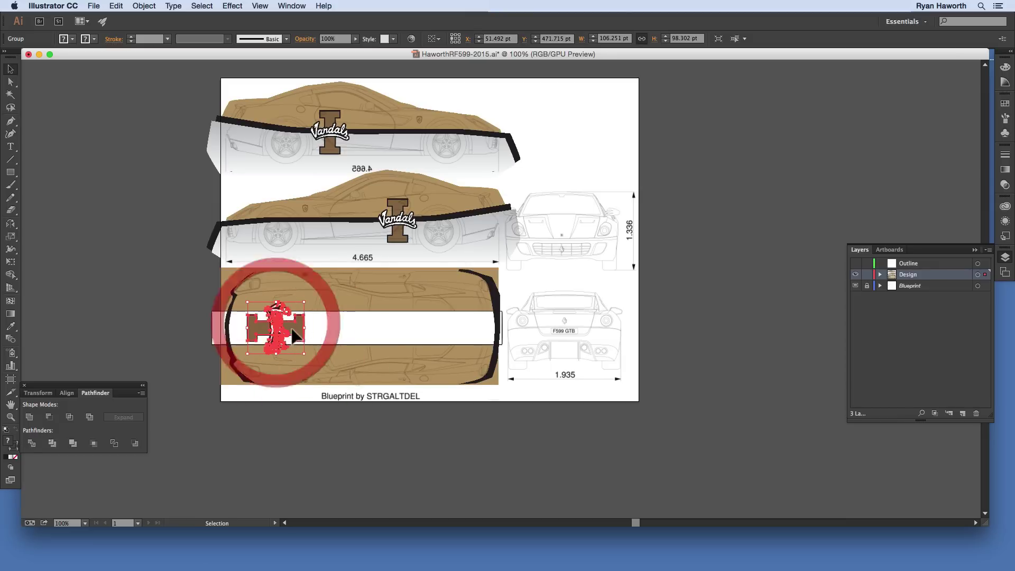
left_click(186, 304)
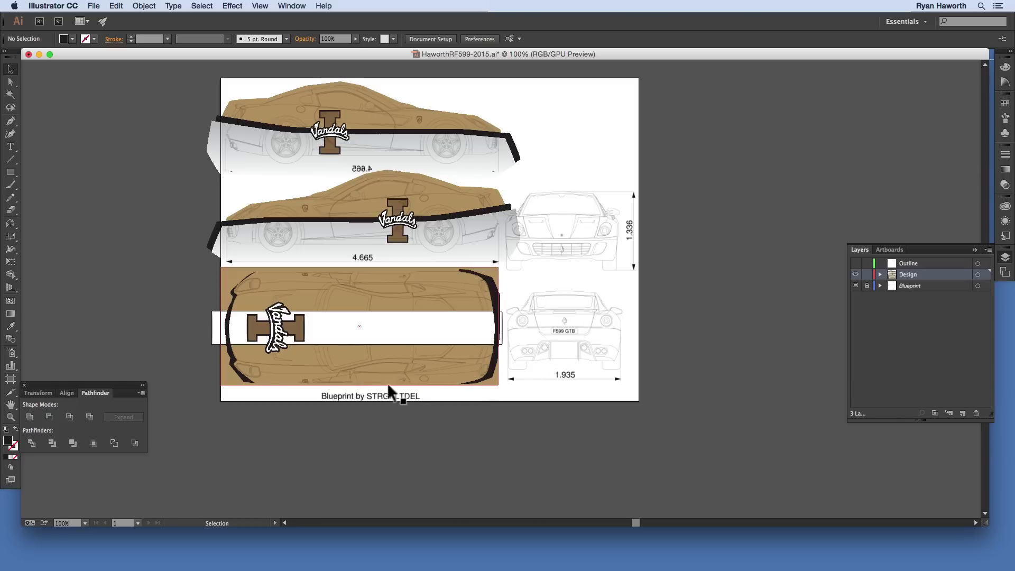
left_click(347, 332)
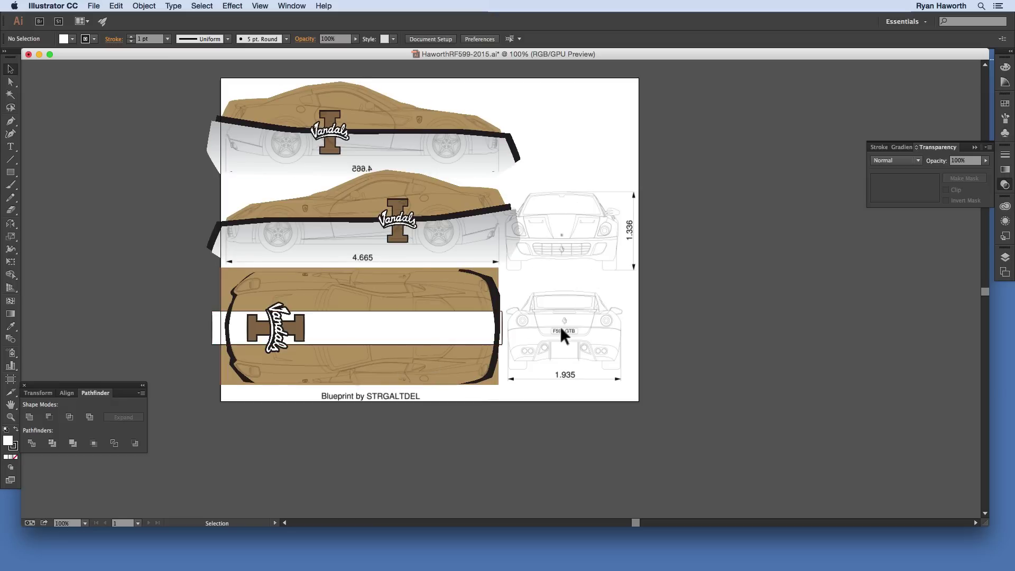
key("super+s")
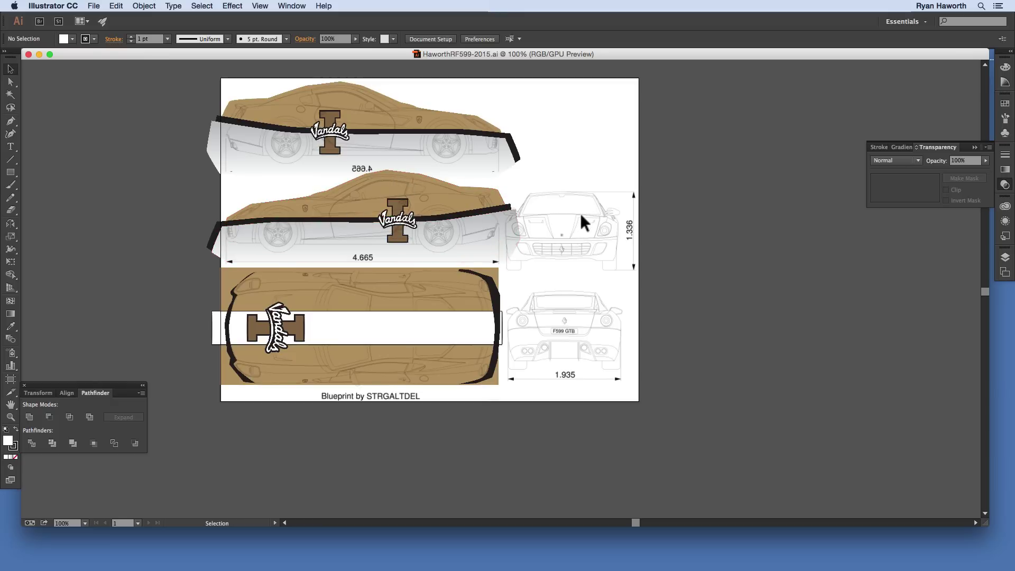
Step: Draw a closed path with the Pen tool around the upper part of the front view, curving its lower edge above the grille
key("p")
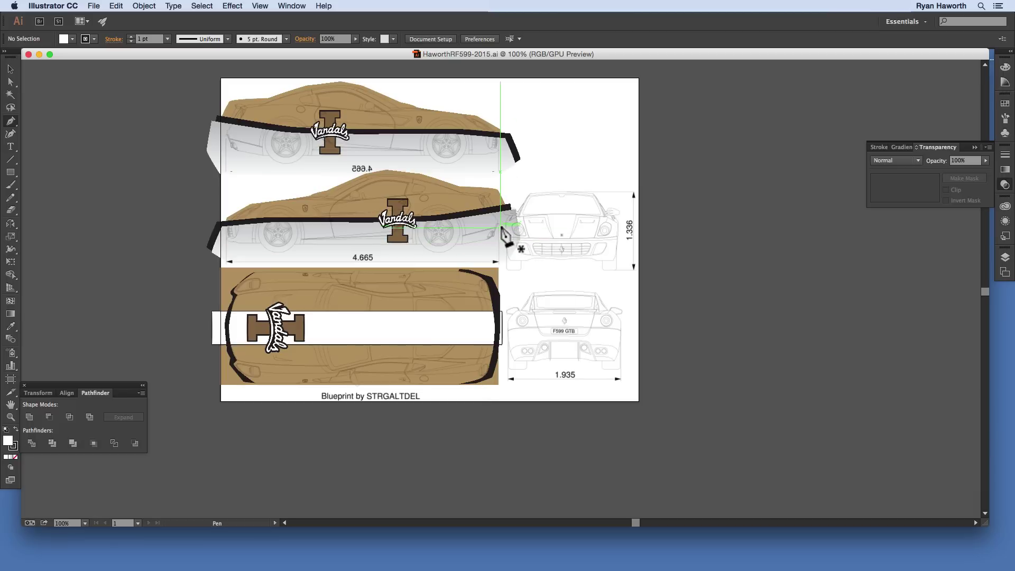
left_click(501, 226)
left_click(506, 189)
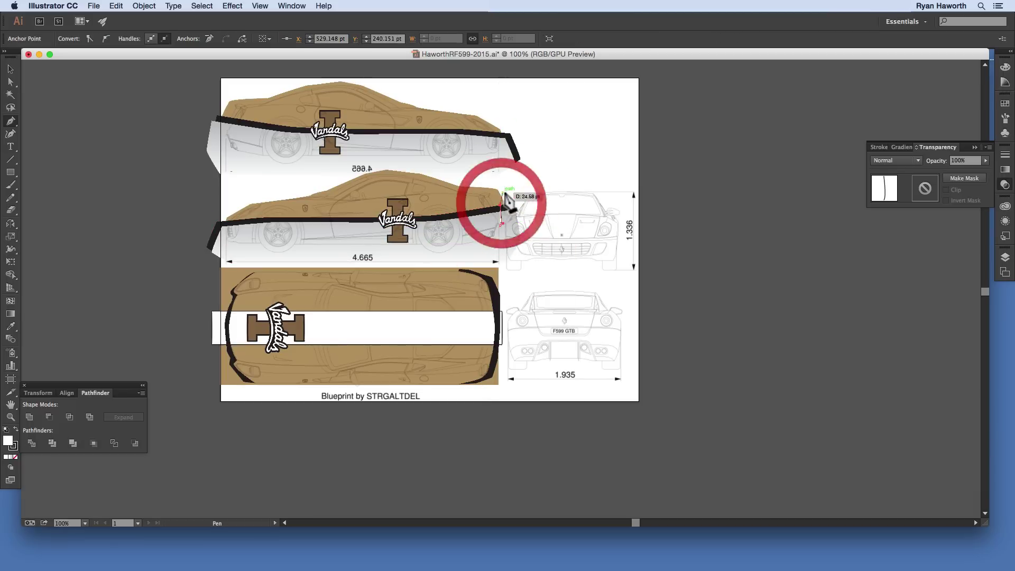
left_click(540, 179)
left_click(602, 189)
left_click(625, 196)
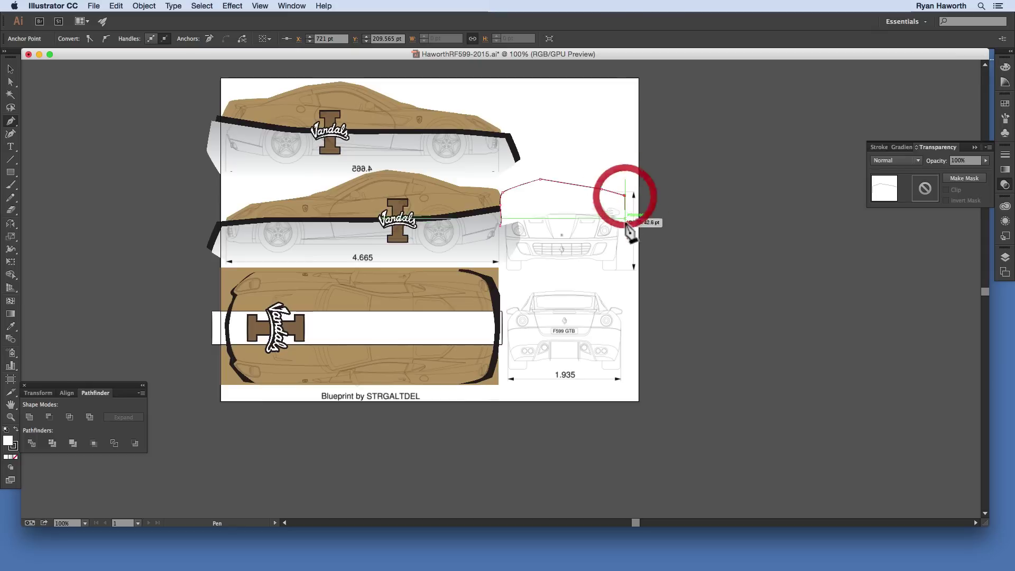
left_click(626, 227)
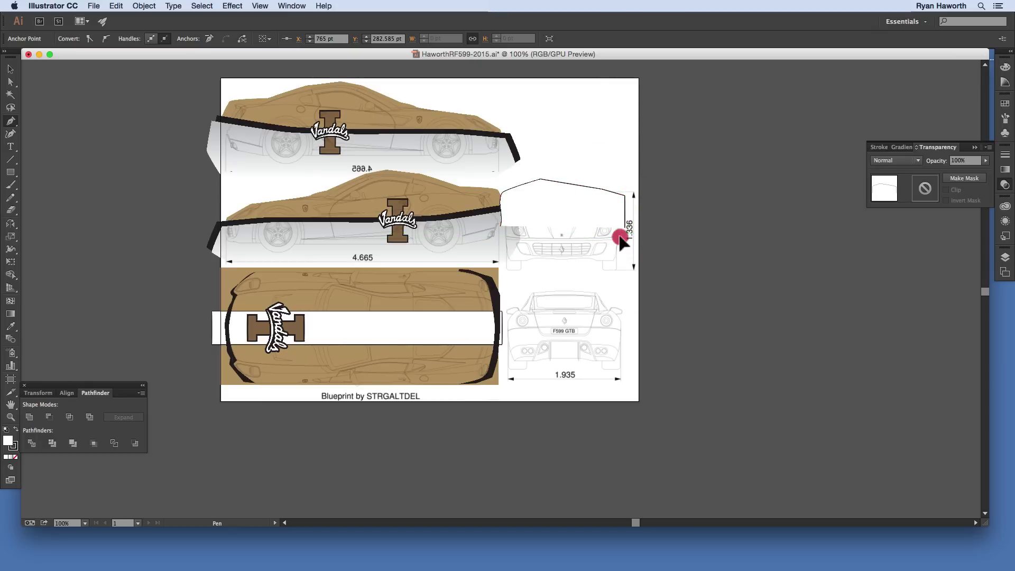
left_click(617, 236)
left_click(616, 236)
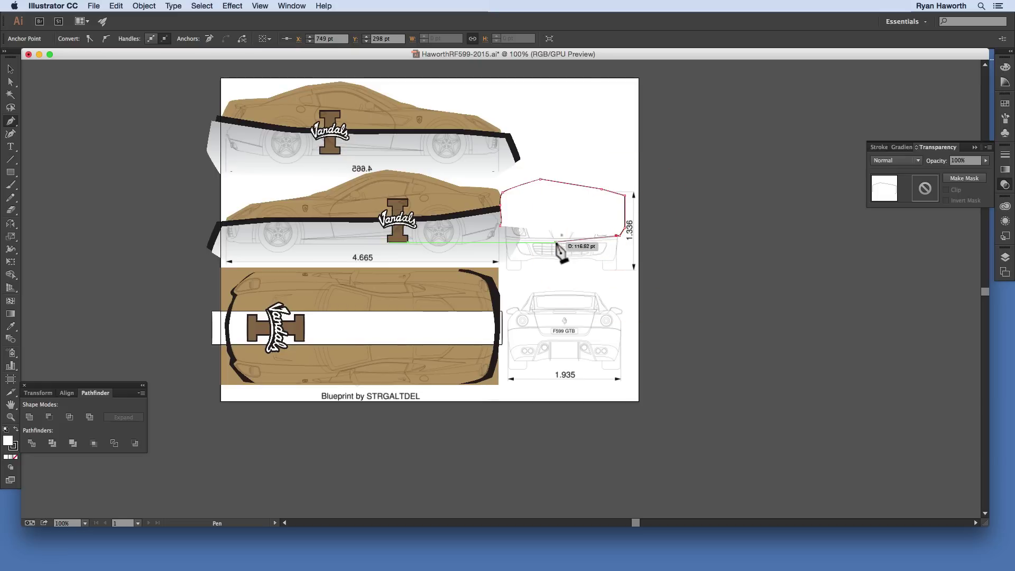
left_click_drag(562, 237, 500, 241)
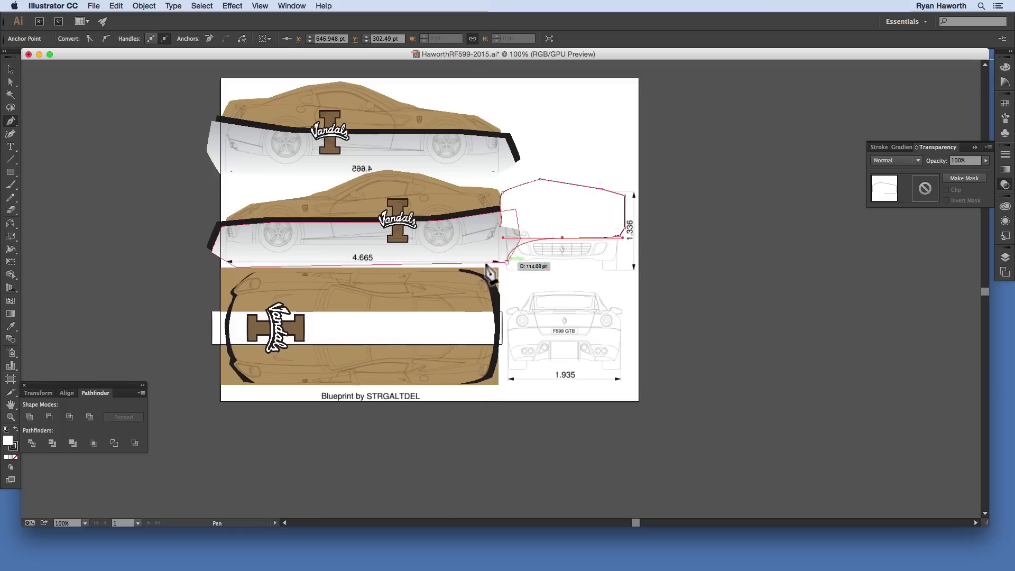
left_click(501, 233)
left_click(500, 225)
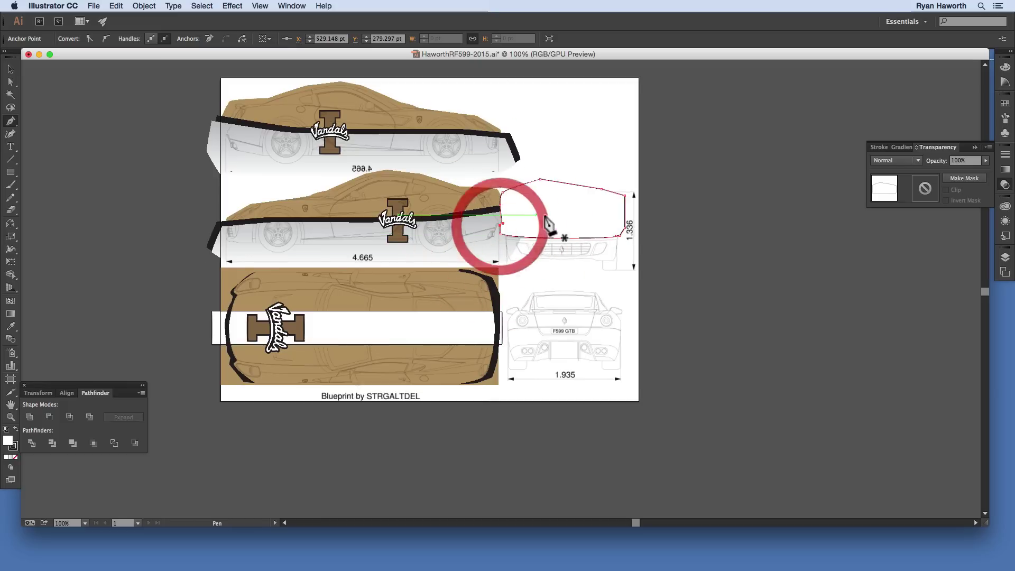
Step: Fill the front view's shape with the gold sampled from the side view's body and set its blending mode to Multiply
key("i")
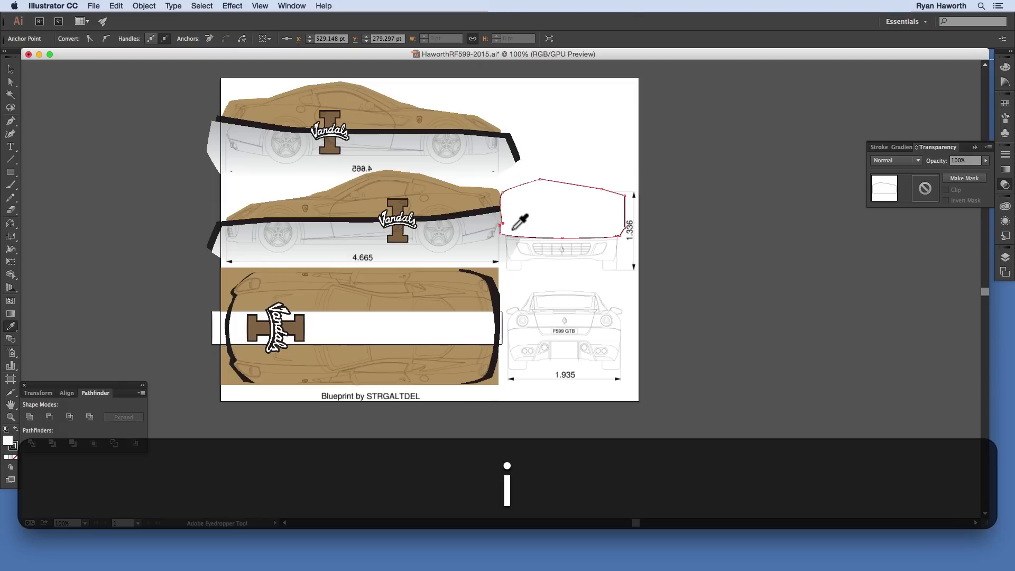
left_click(473, 198)
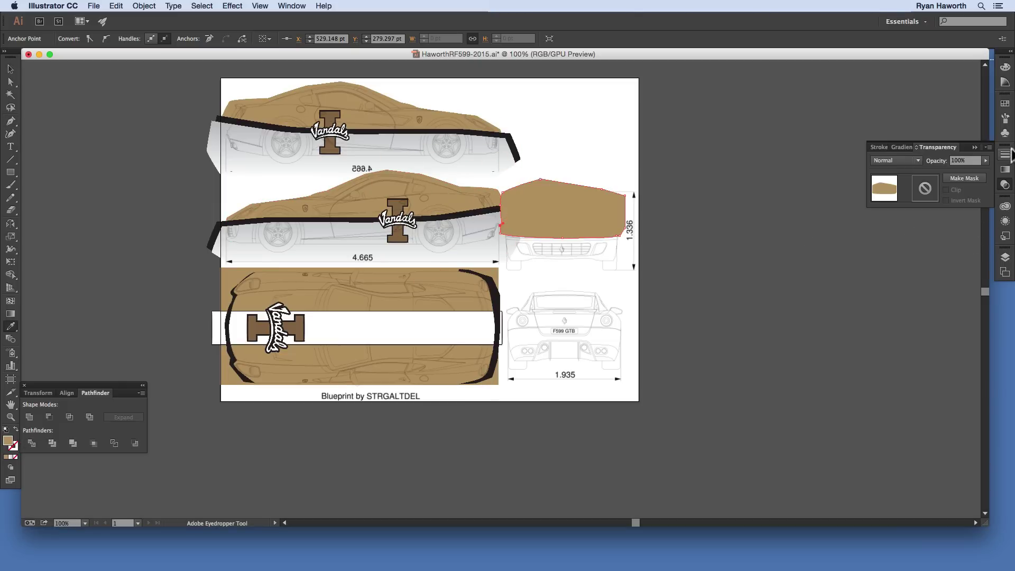
left_click(900, 161)
left_click(898, 196)
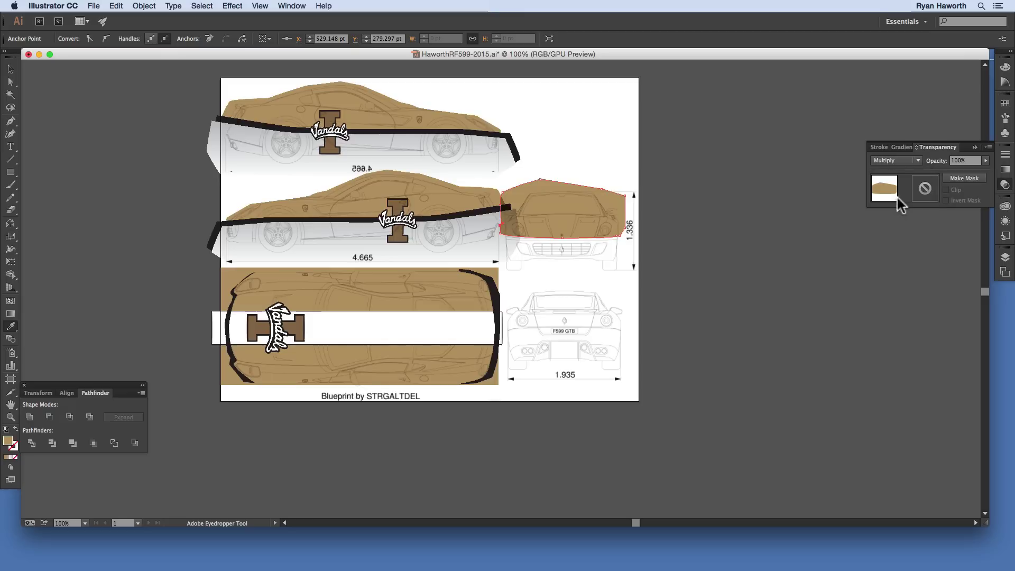
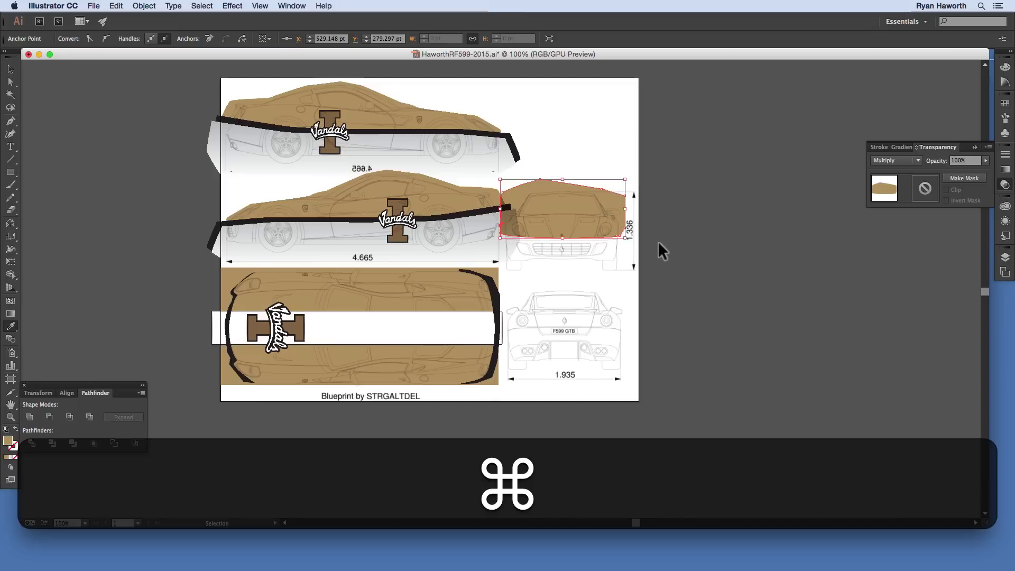
left_click(659, 242, "super")
Step: Draw a thin closed band with the Pen tool across the front view, following the curved lower edge of the gold shape
key("p")
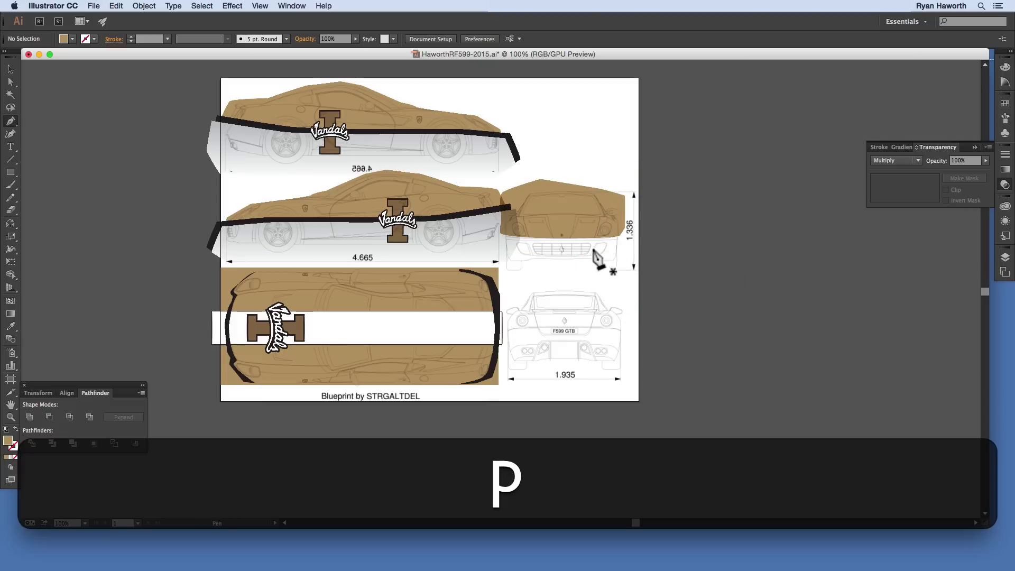
left_click(503, 233)
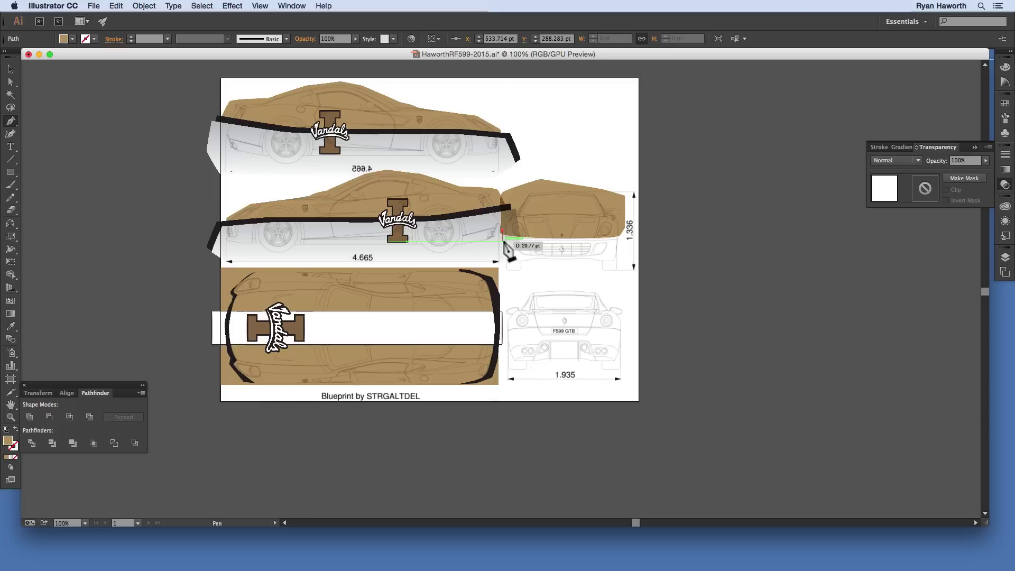
left_click(502, 241)
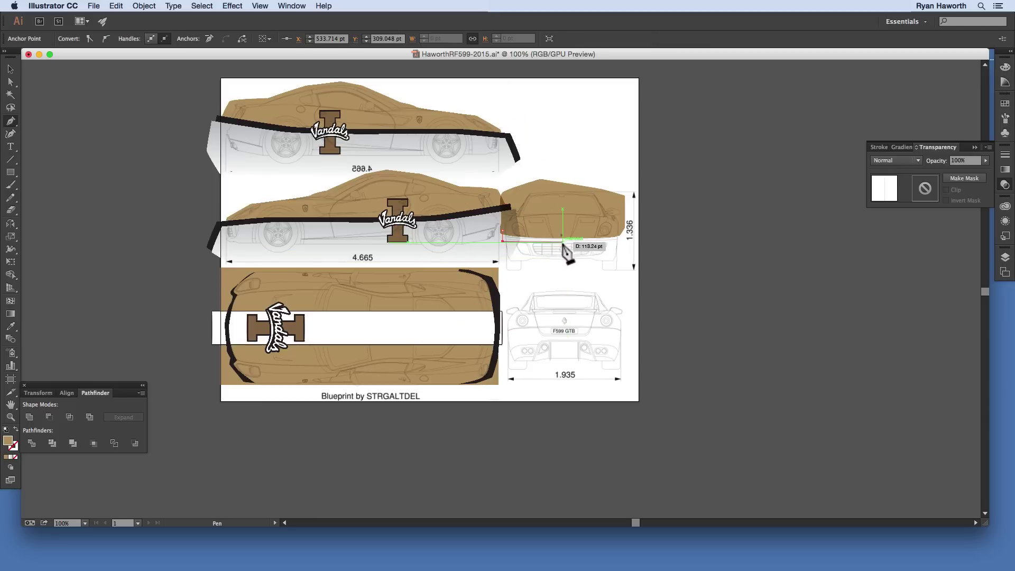
left_click(590, 242)
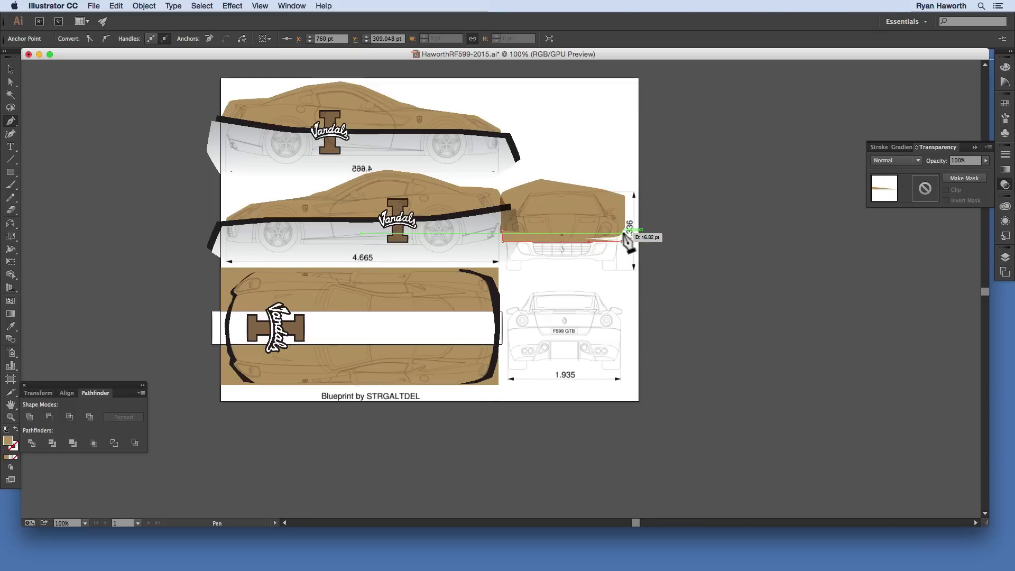
left_click(626, 233)
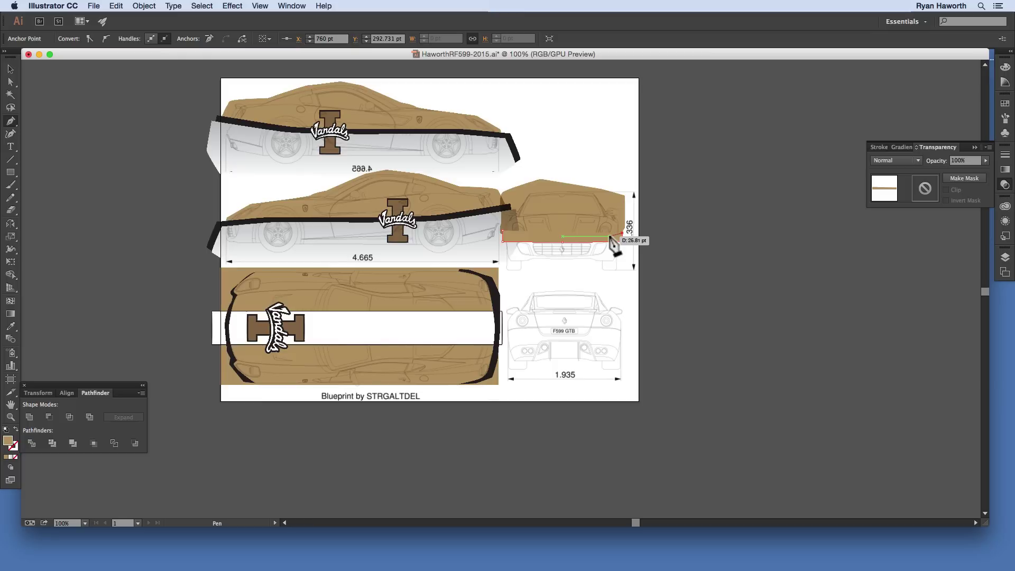
left_click(533, 241)
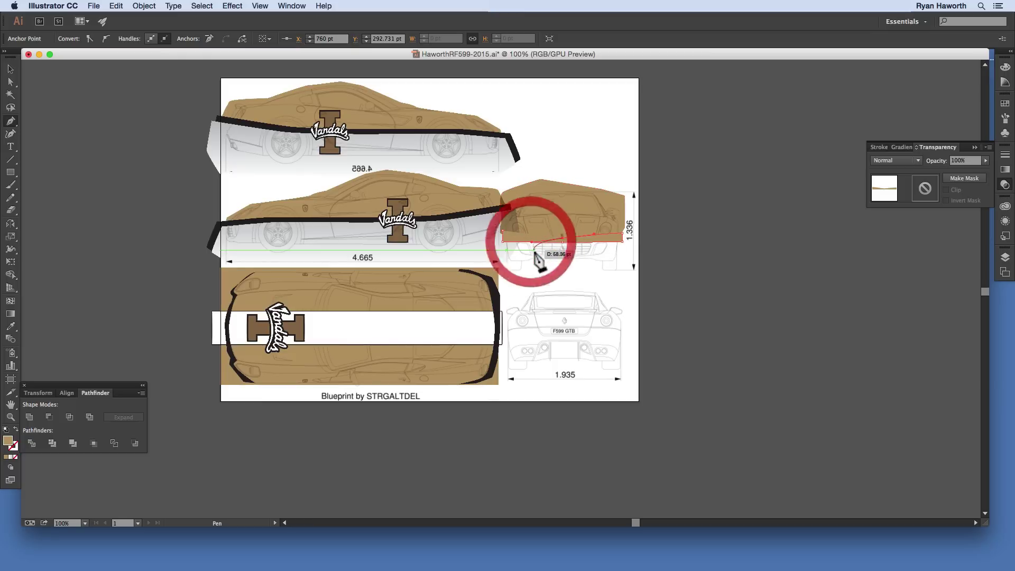
left_click(503, 232)
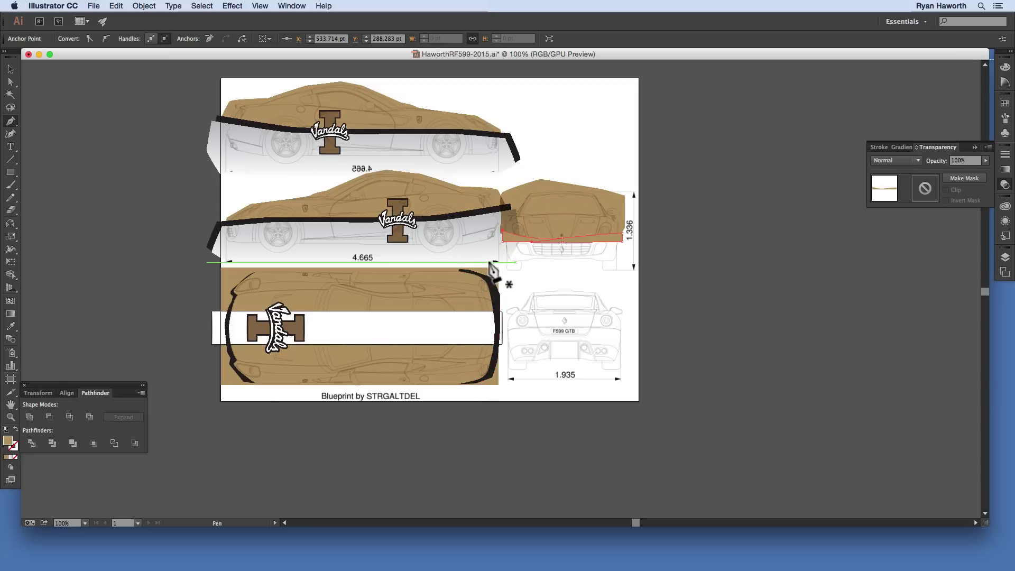
Step: Fill the front view's band with the black sampled from the side view's stripe and slightly adjust its curved upper edge
key("i")
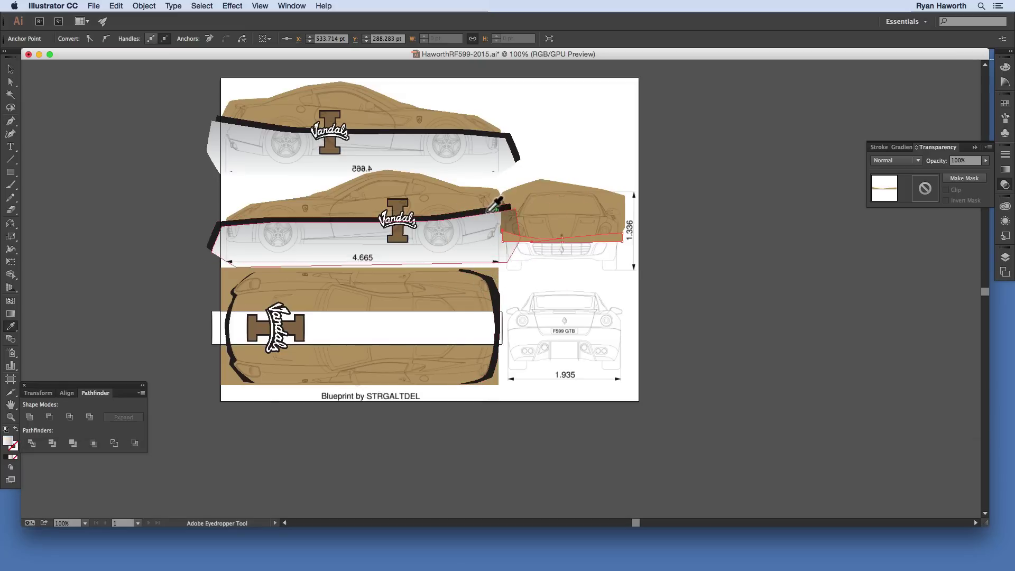
left_click(591, 291)
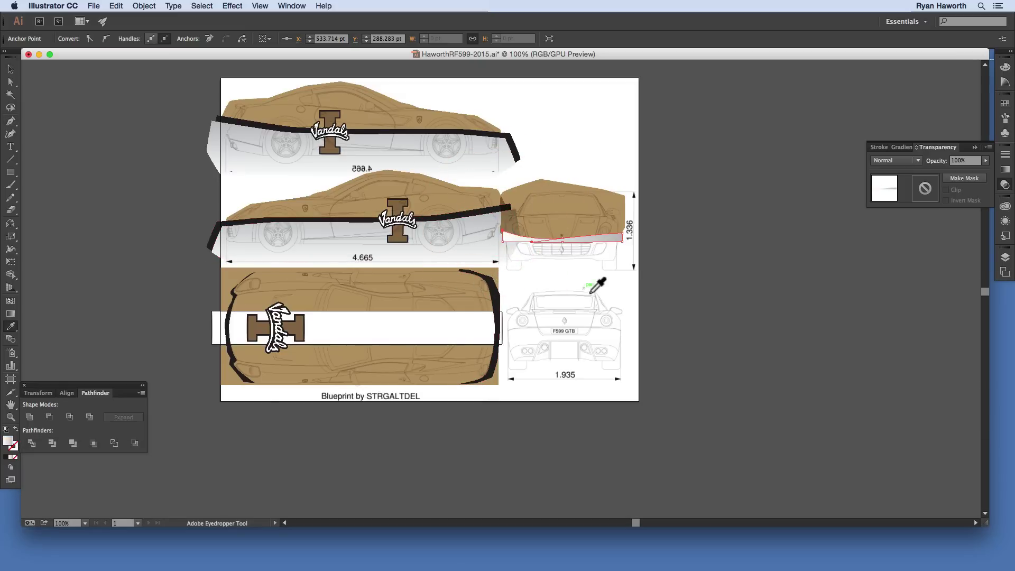
left_click(494, 210)
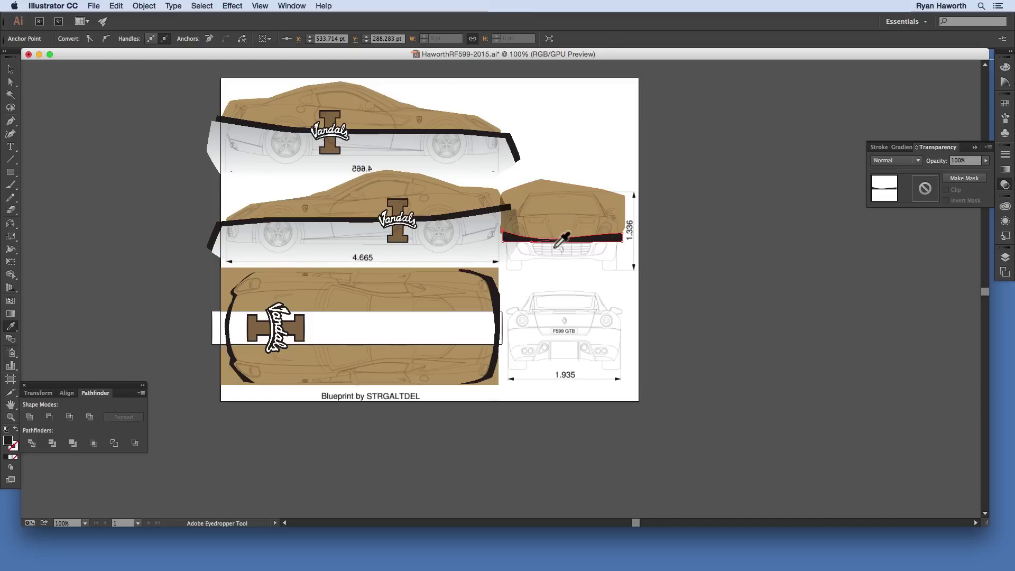
key("a")
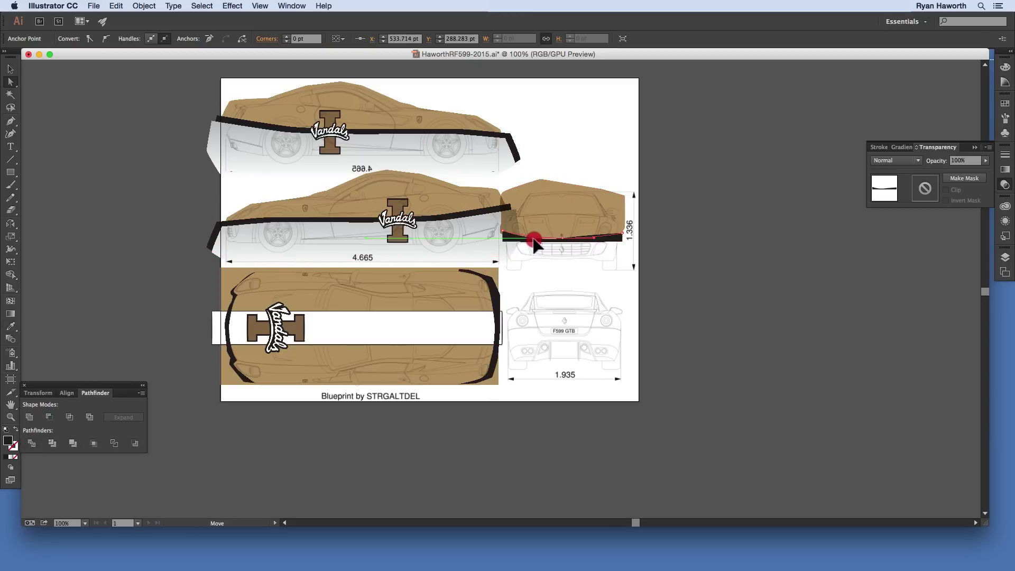
left_click_drag(533, 239, 534, 238)
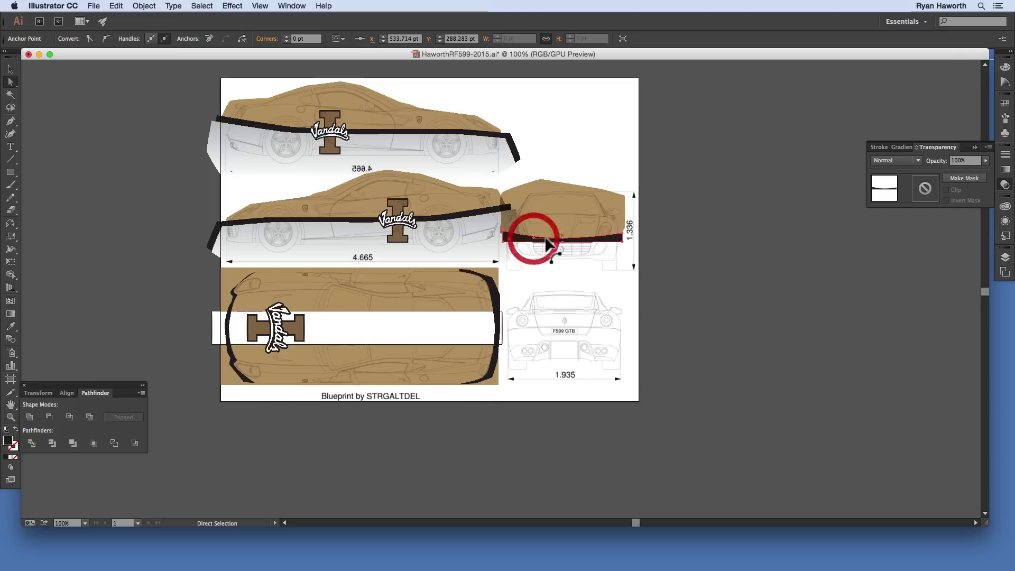
left_click(657, 242)
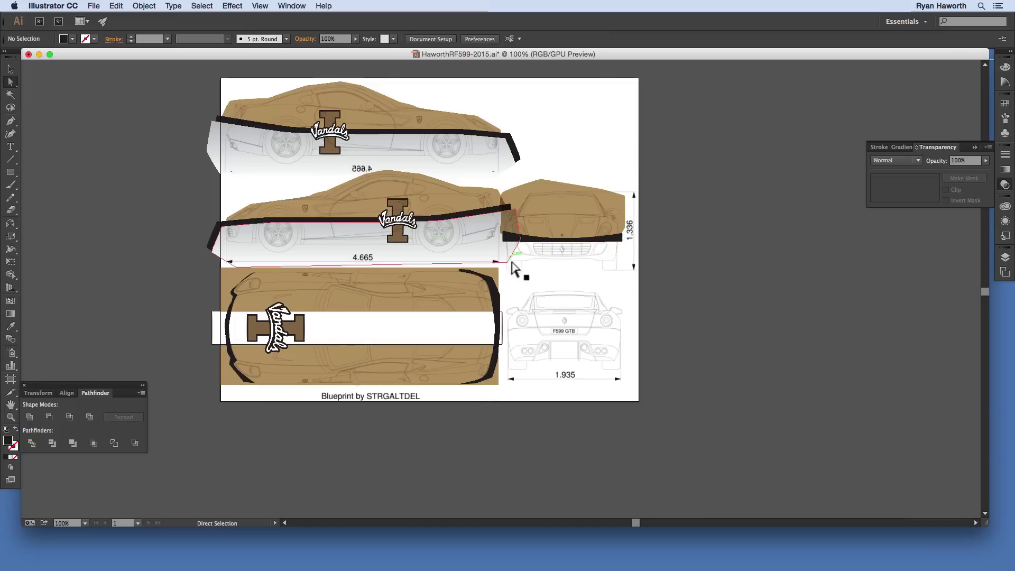
Step: Draw a closed path with the Pen tool over the front view's lower part, from the black band down to the tires
key("p")
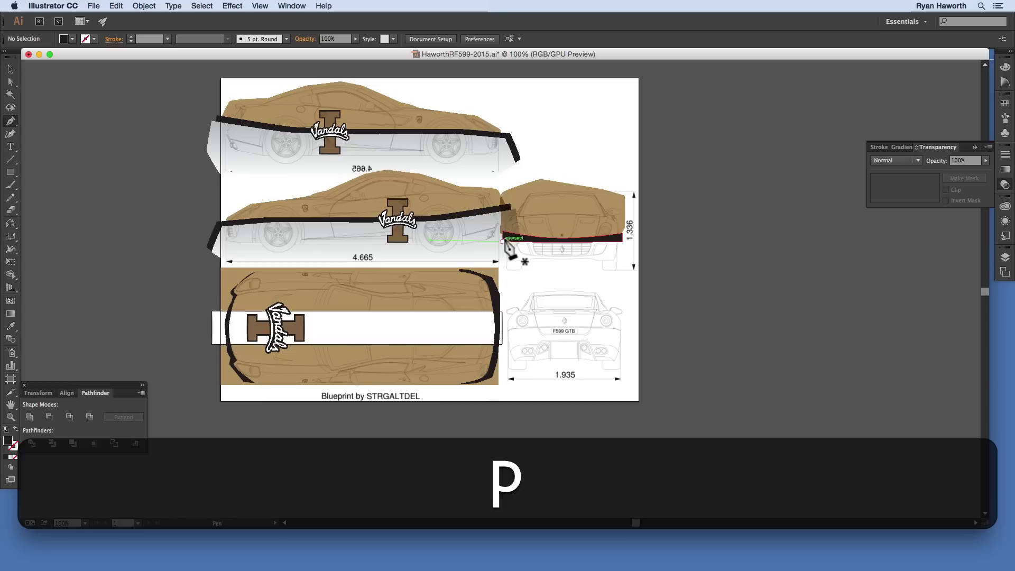
left_click(504, 239)
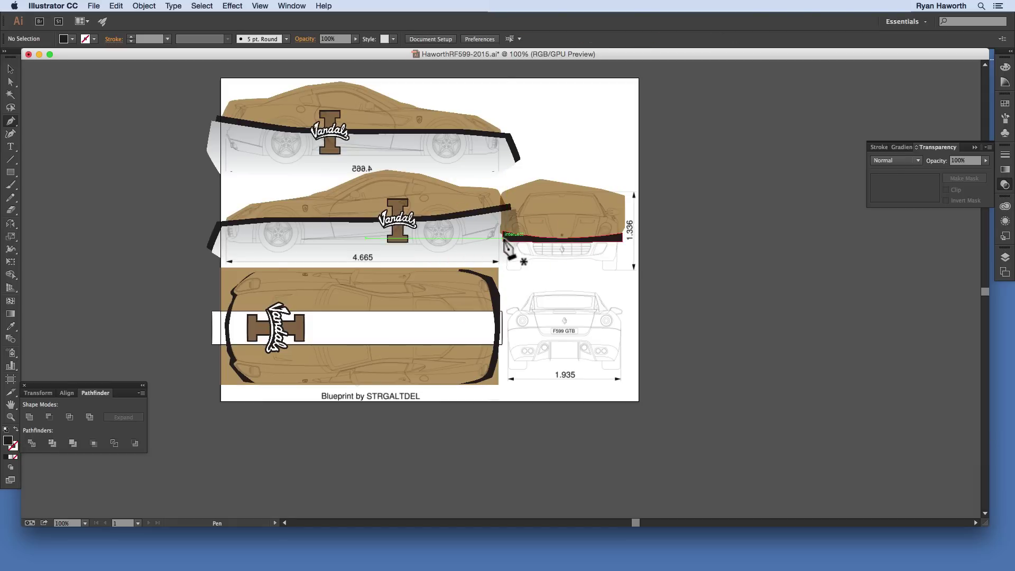
left_click(502, 241)
left_click(502, 267)
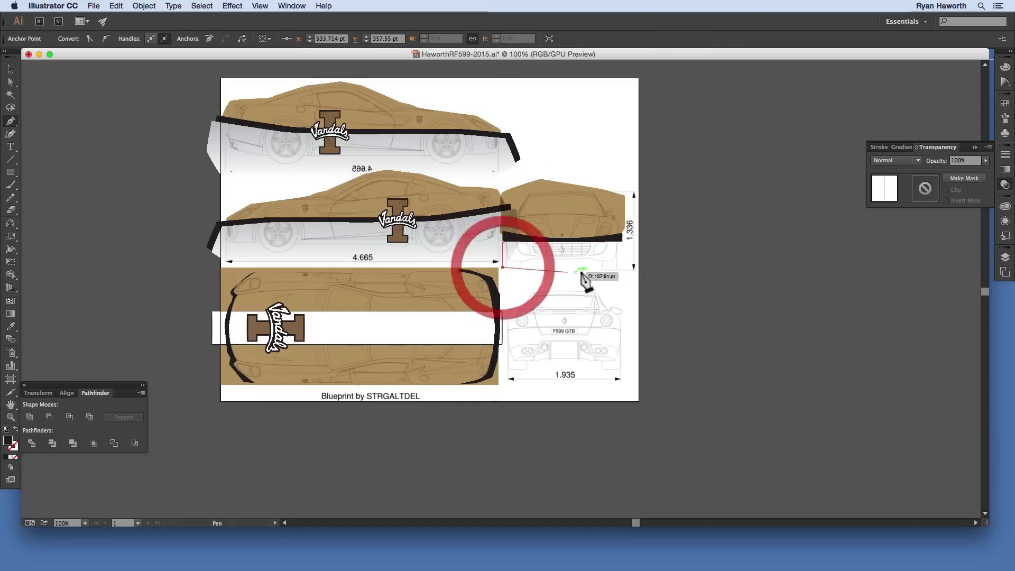
left_click(624, 267)
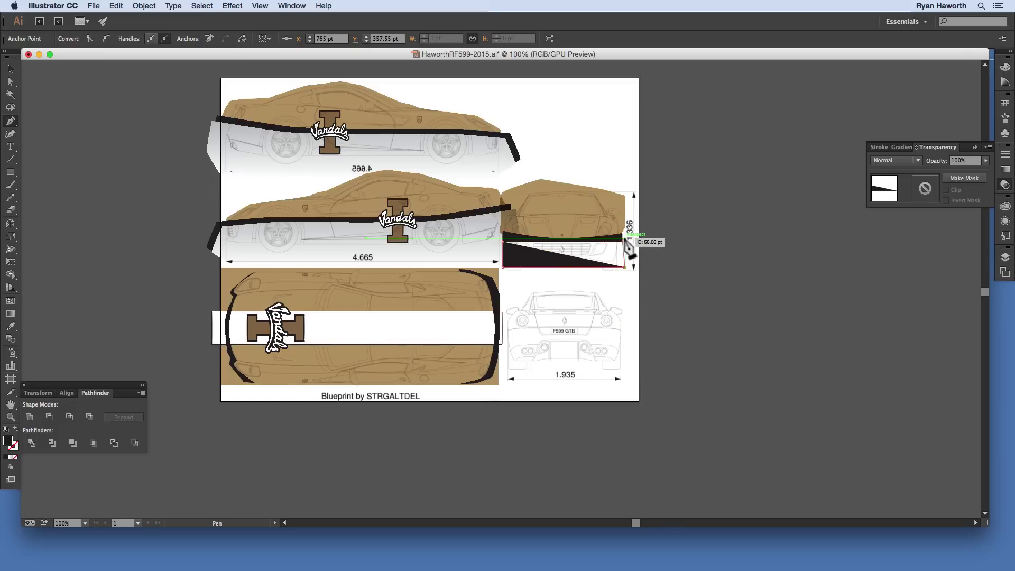
left_click(624, 242)
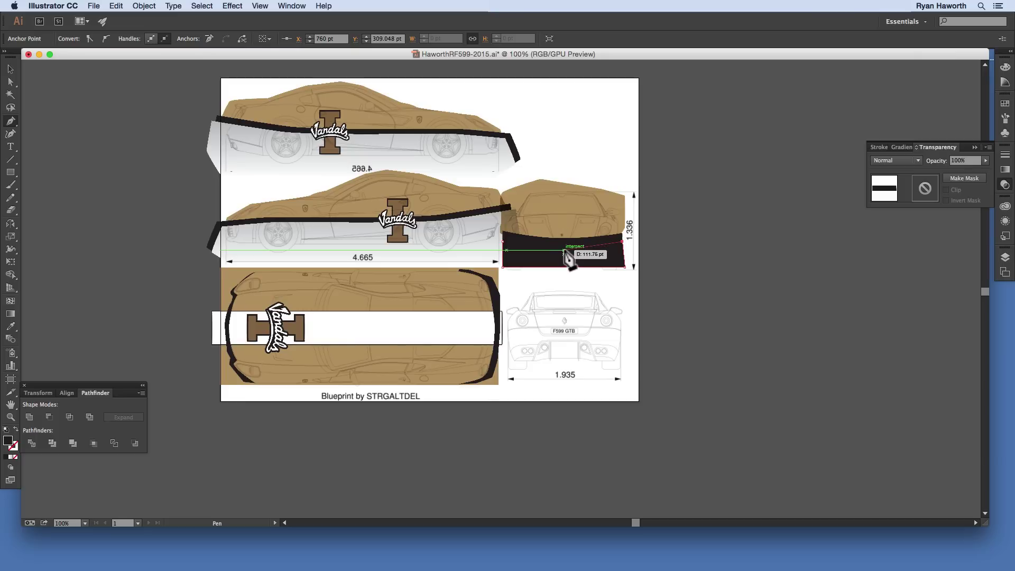
left_click(559, 252)
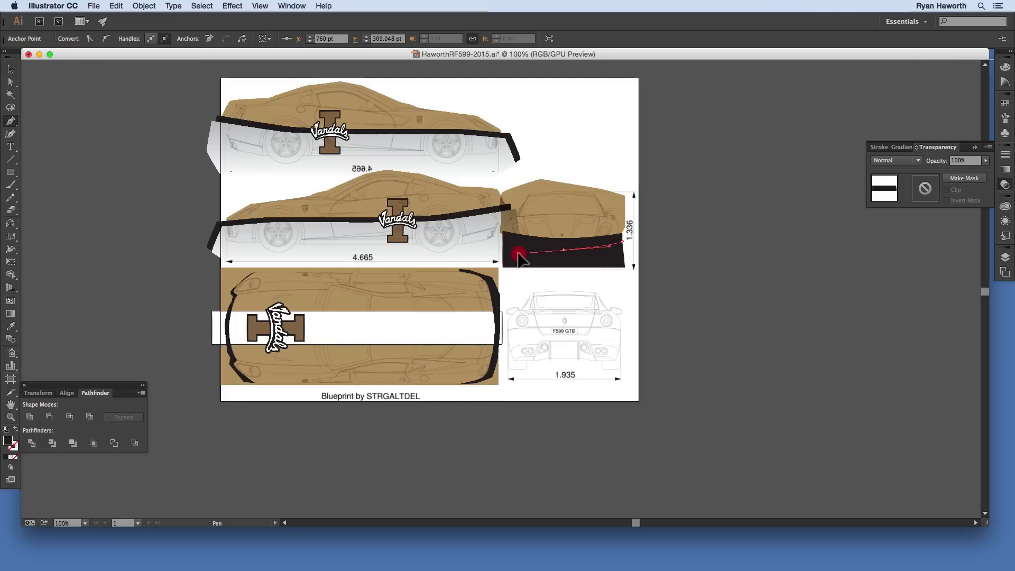
key("shift")
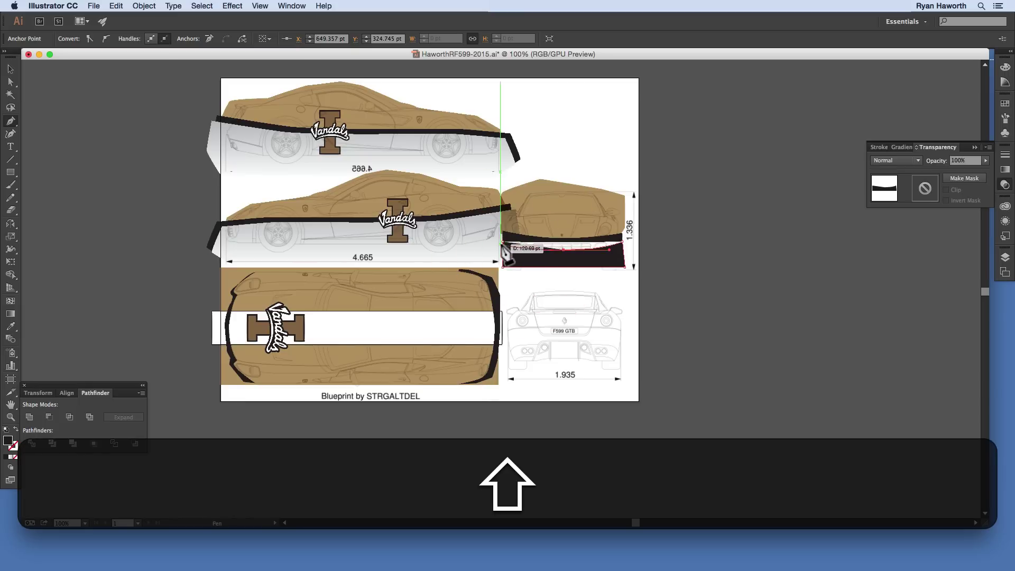
left_click(502, 243)
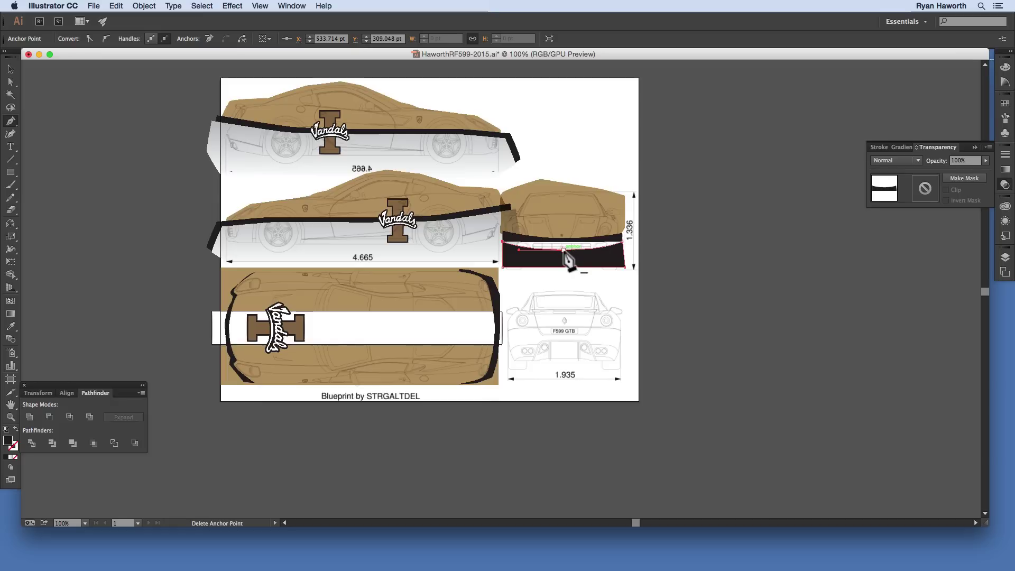
Step: Move the middle anchor of the lower shape's top edge up to meet the black band
key("super")
left_click_drag(563, 250, 563, 243)
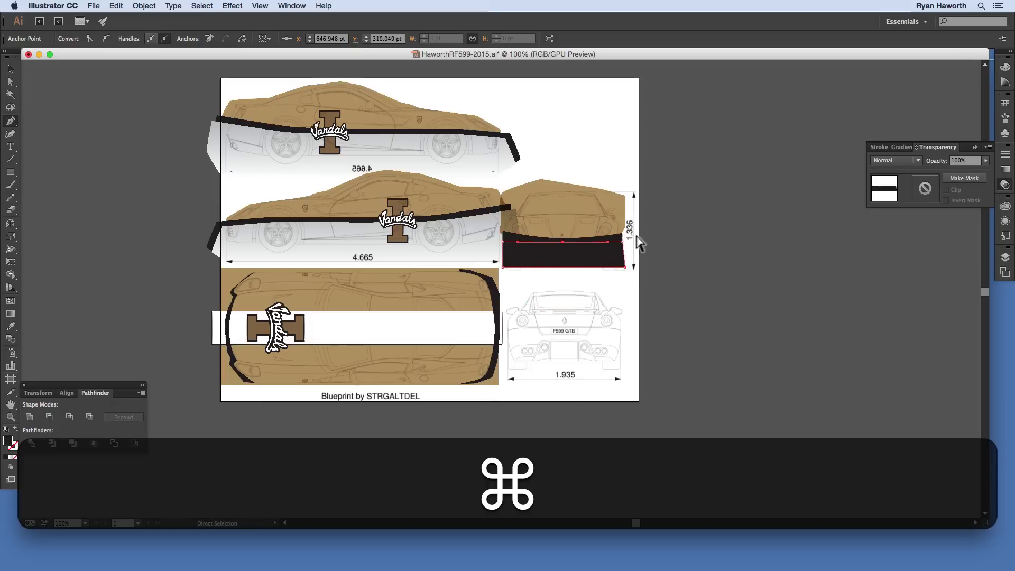
left_click(665, 242, "super")
Step: Fill the front view's lower shape with the white-to-gray gradient sampled from the side view's lower body
left_click(582, 256, "super")
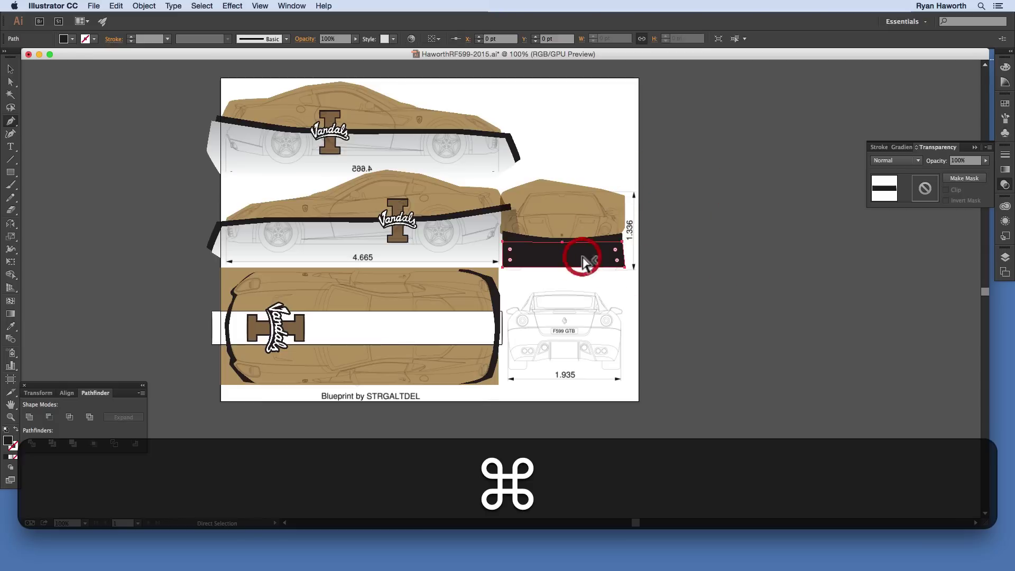
key("i")
left_click(469, 223)
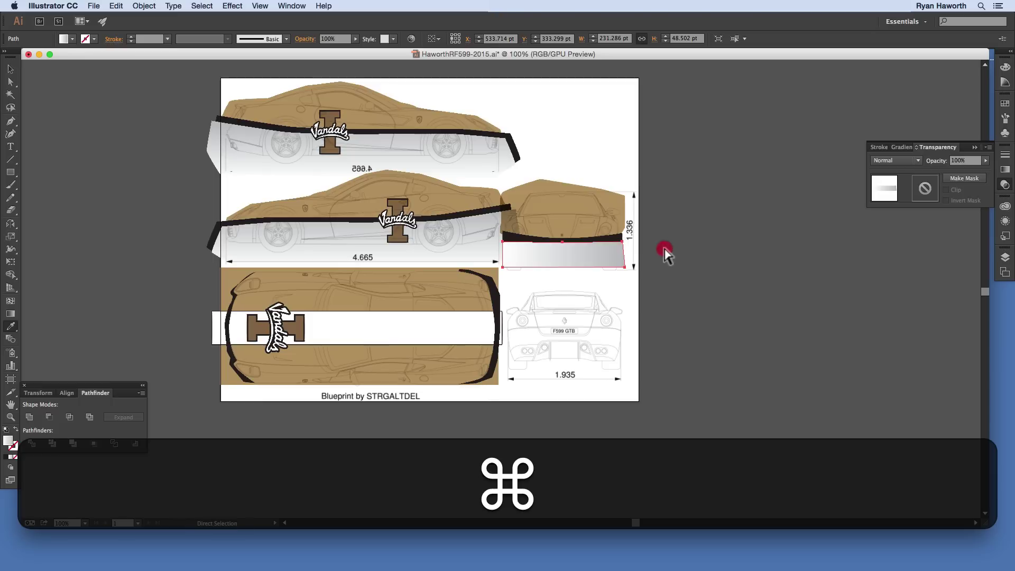
left_click(662, 248, "super")
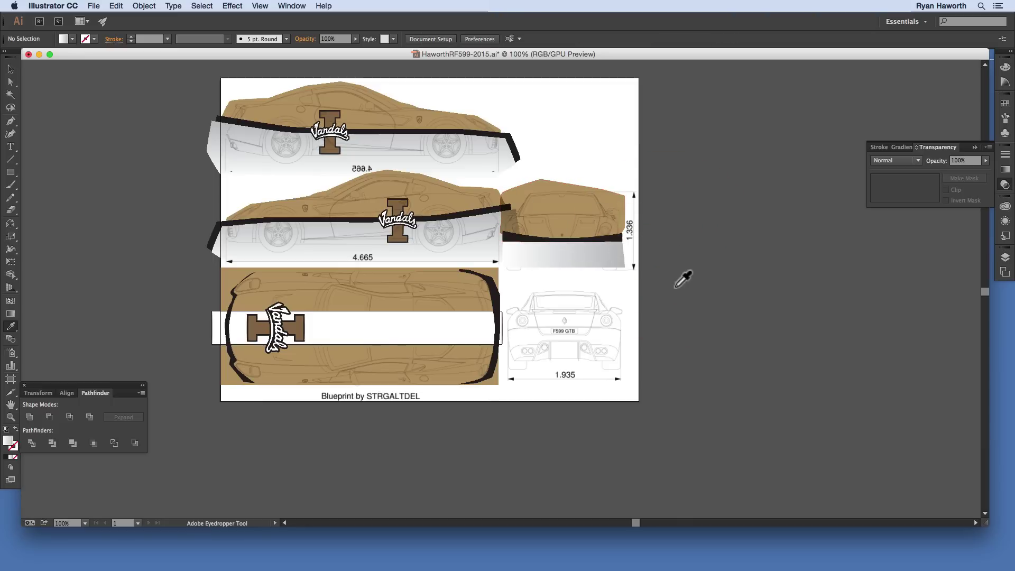
key("v")
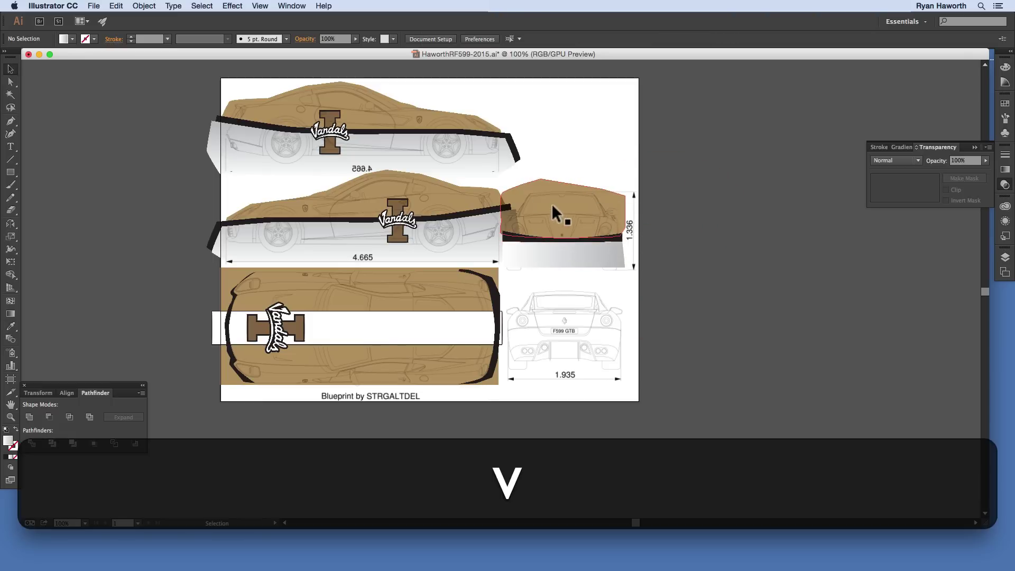
Step: Duplicate the Vandals logo and the long white stripe from the car's top view
left_click(554, 202)
left_click(667, 207)
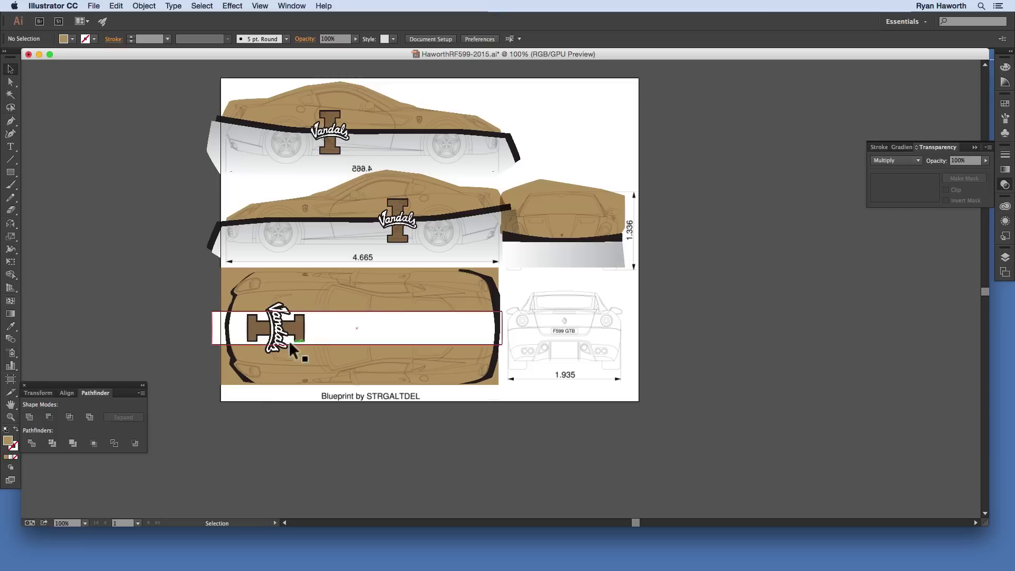
left_click(310, 340)
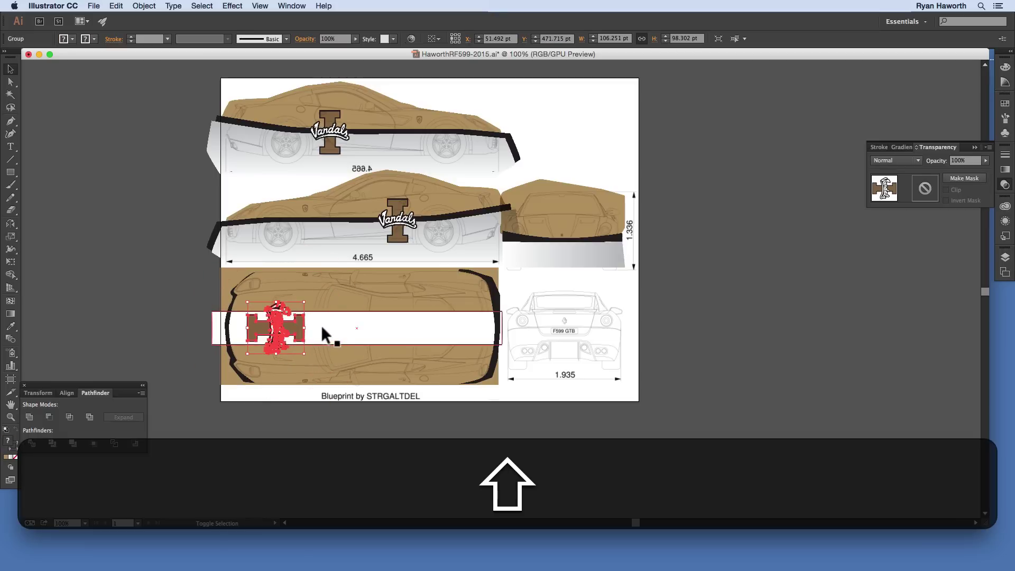
left_click(323, 339, "shift")
key("super+c")
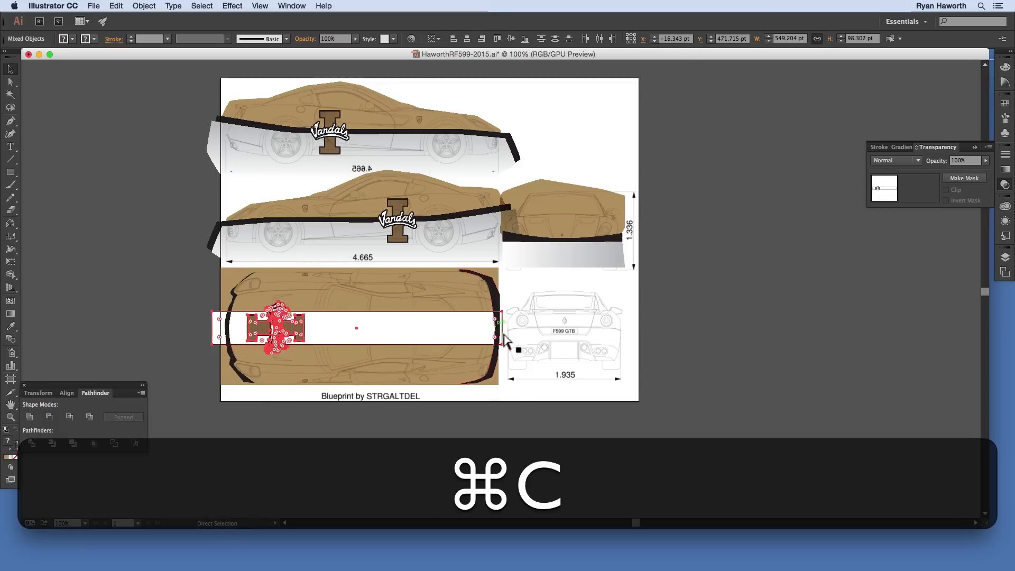
key("super+v")
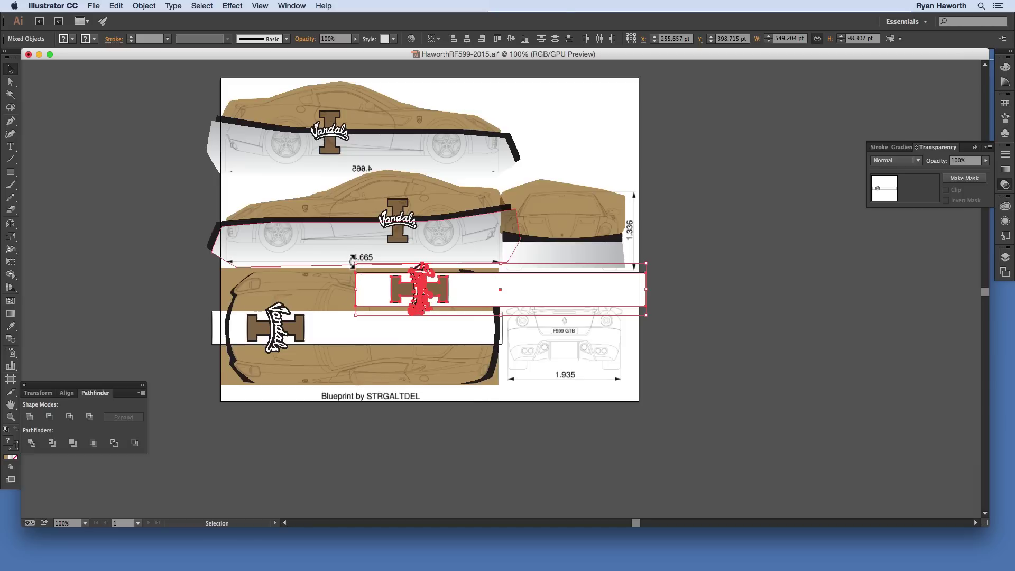
Step: Rotate the copied logo and stripe 90 degrees counterclockwise and centre them over the front view, with the stripe ending at the black band
left_click_drag(353, 259, 476, 433)
left_click_drag(512, 320, 560, 139)
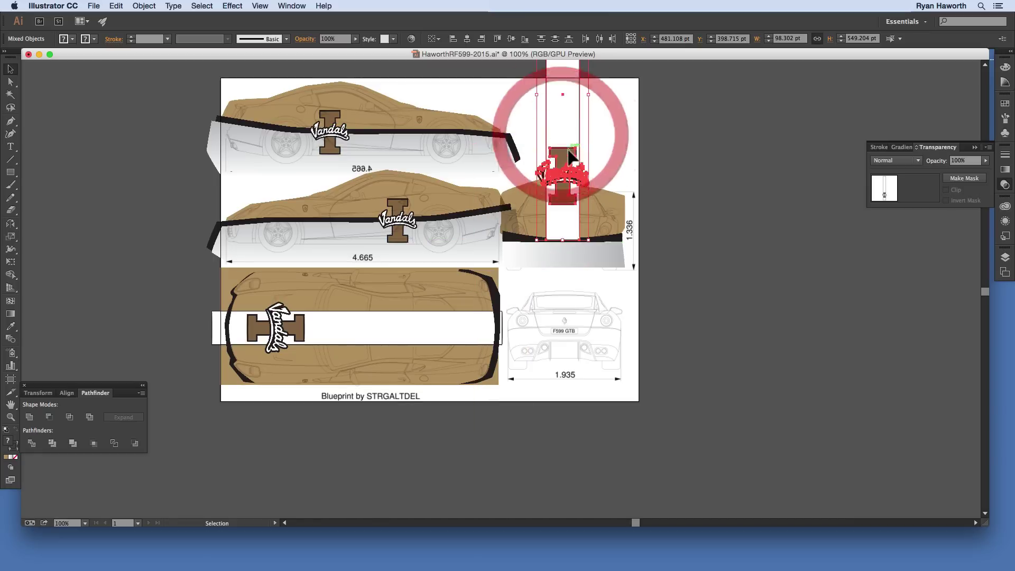
left_click(669, 230)
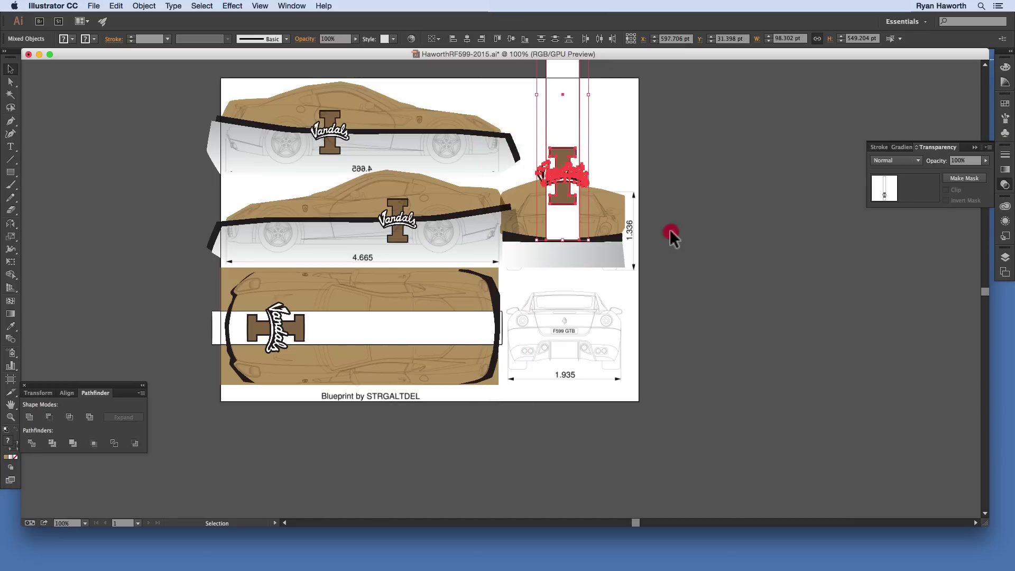
Step: Send the white stripe on the front view backward, behind the black band
left_click(596, 236)
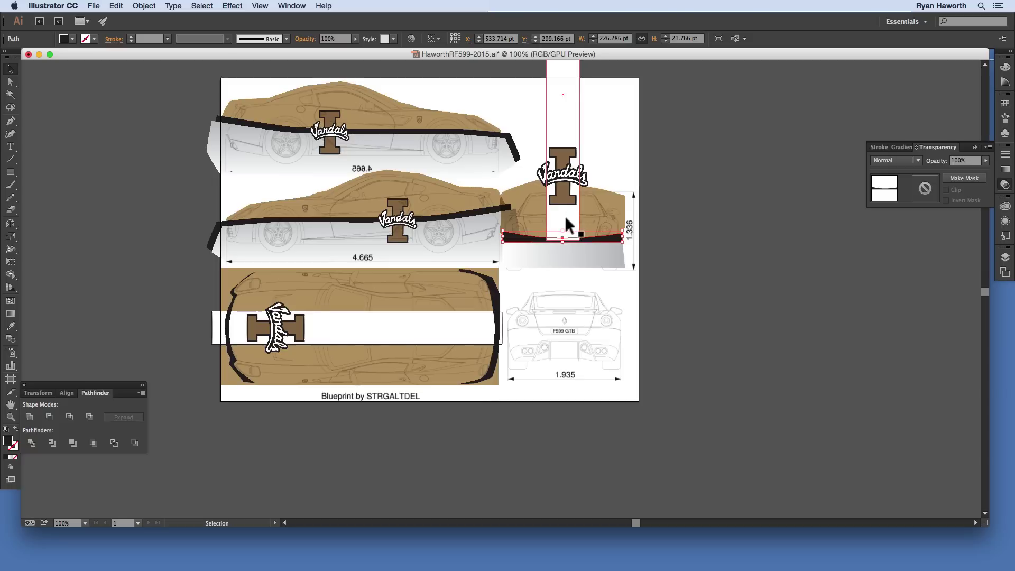
left_click(565, 218)
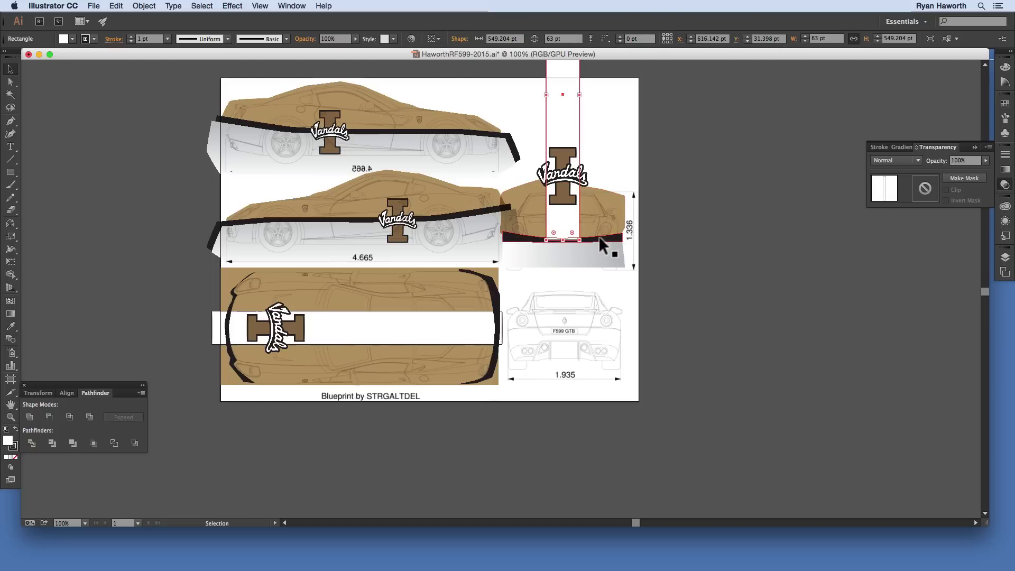
key("super+bracketleft")
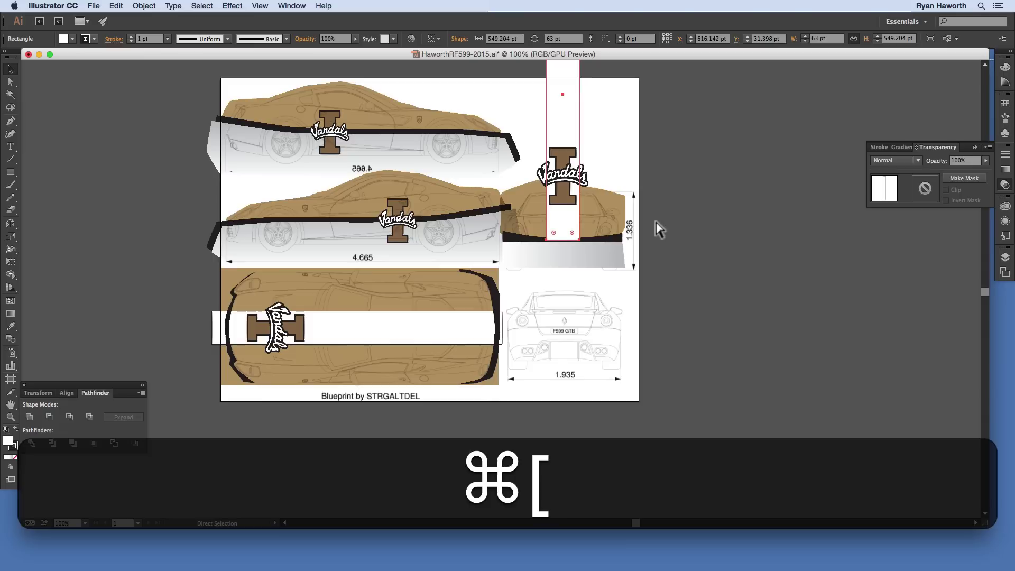
left_click(665, 197, "super")
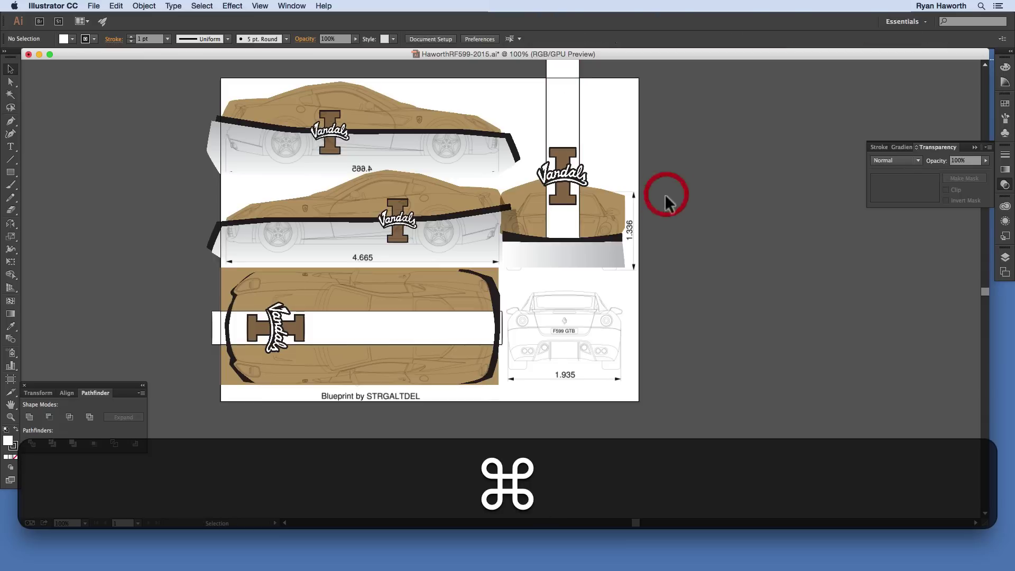
Step: Shorten the front view's white stripe from its upper end to about 145 pt long
left_click(564, 94)
key("space")
left_click_drag(610, 89, 591, 225)
left_click_drag(547, 84, 552, 296)
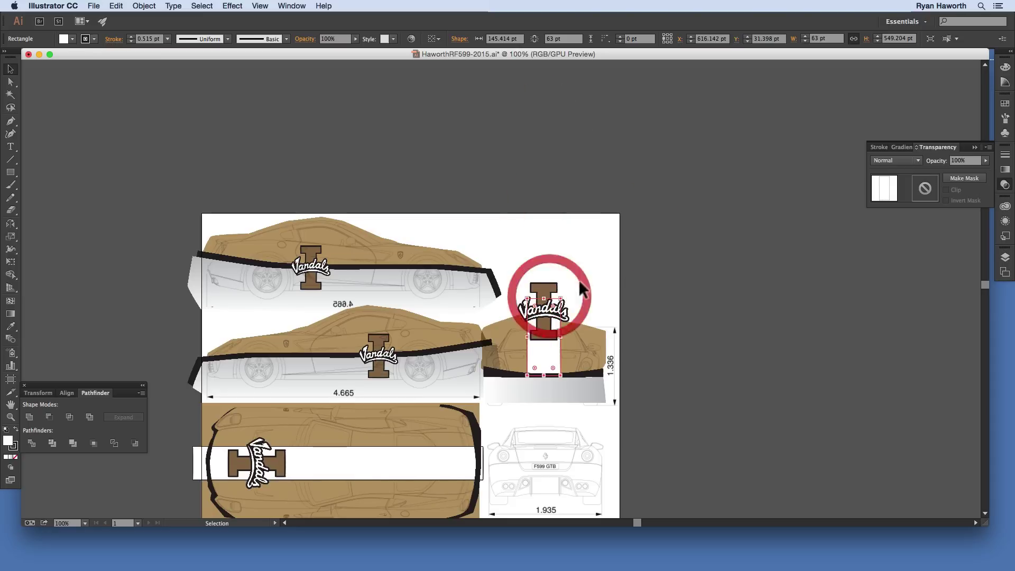
left_click(674, 281)
Step: Flatten the Vandals logo vertically and place it on the front view's hood, at the lower end of the white stripe
key("space")
left_click_drag(557, 357, 618, 208)
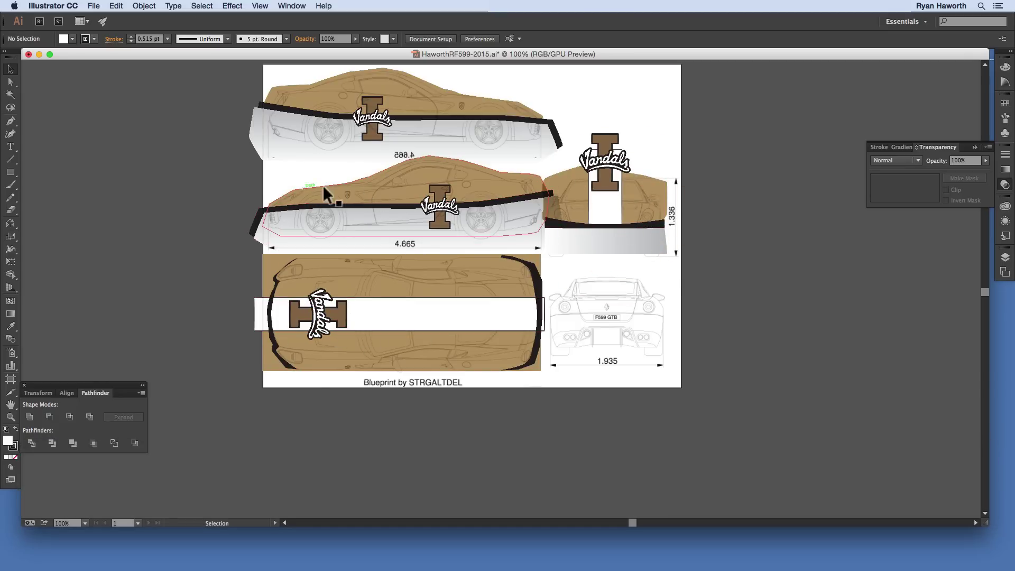
double_click(606, 164)
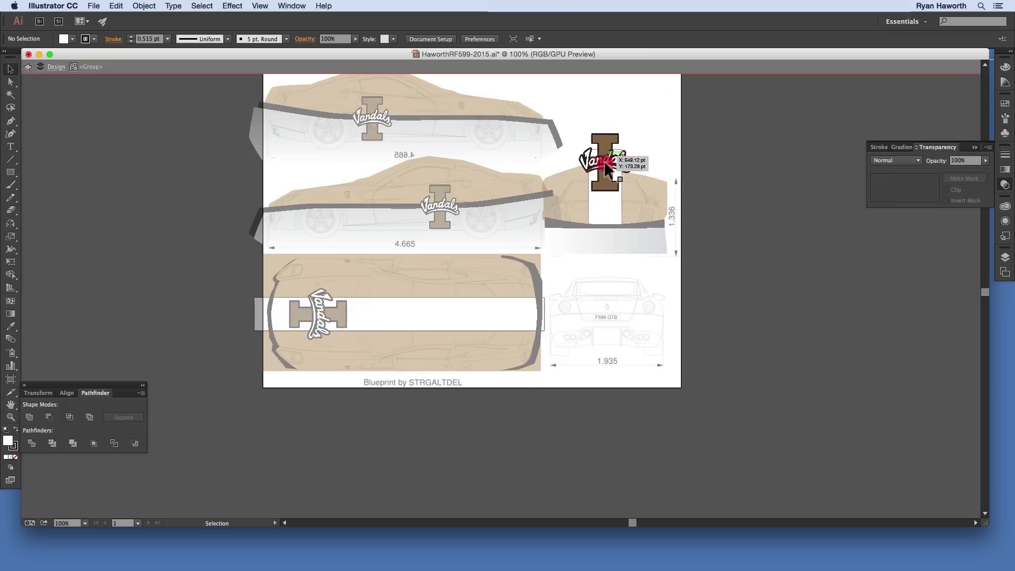
double_click(716, 164)
left_click(606, 165)
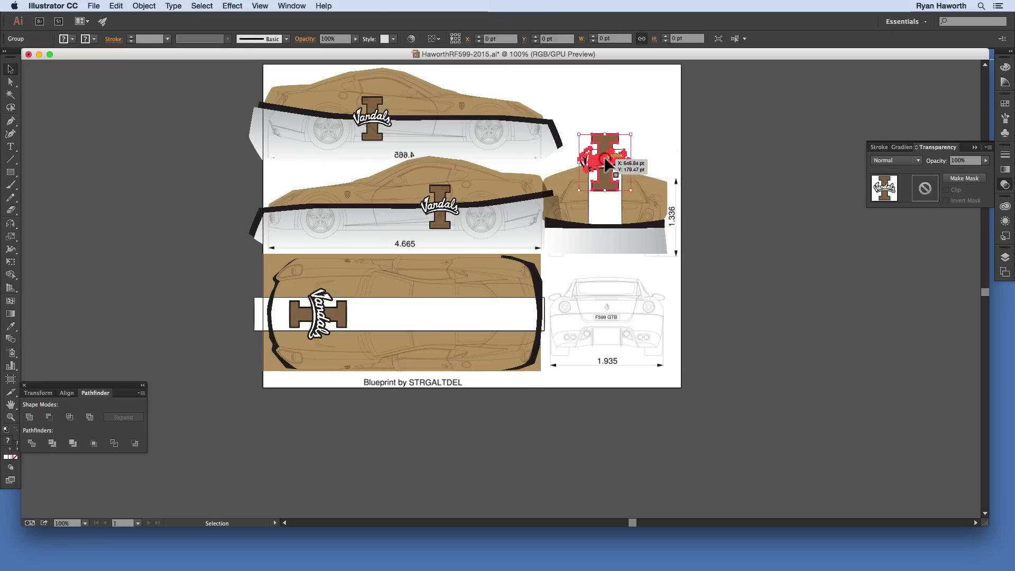
double_click(605, 160)
double_click(723, 159)
left_click_drag(606, 168, 608, 211)
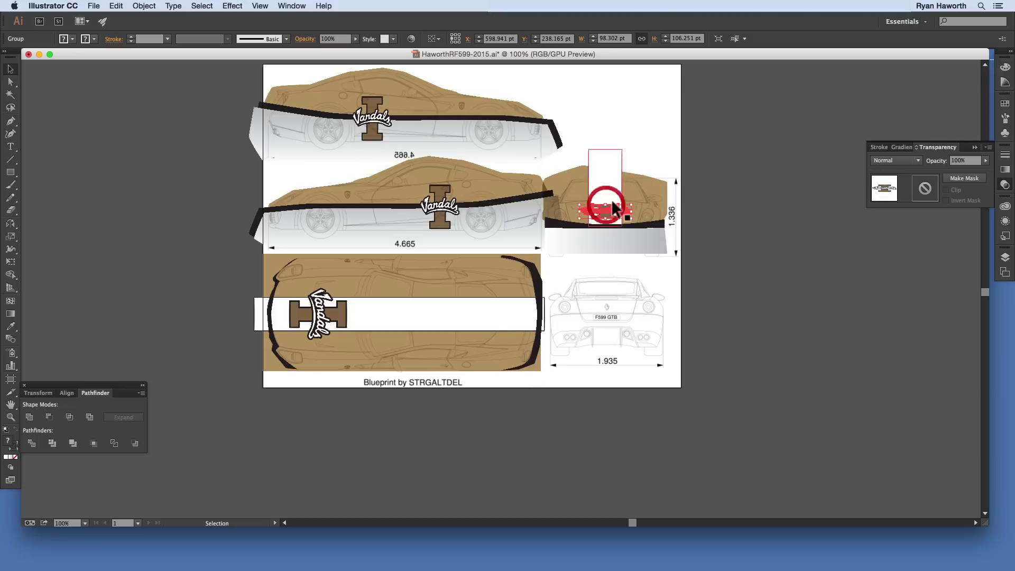
left_click(702, 171)
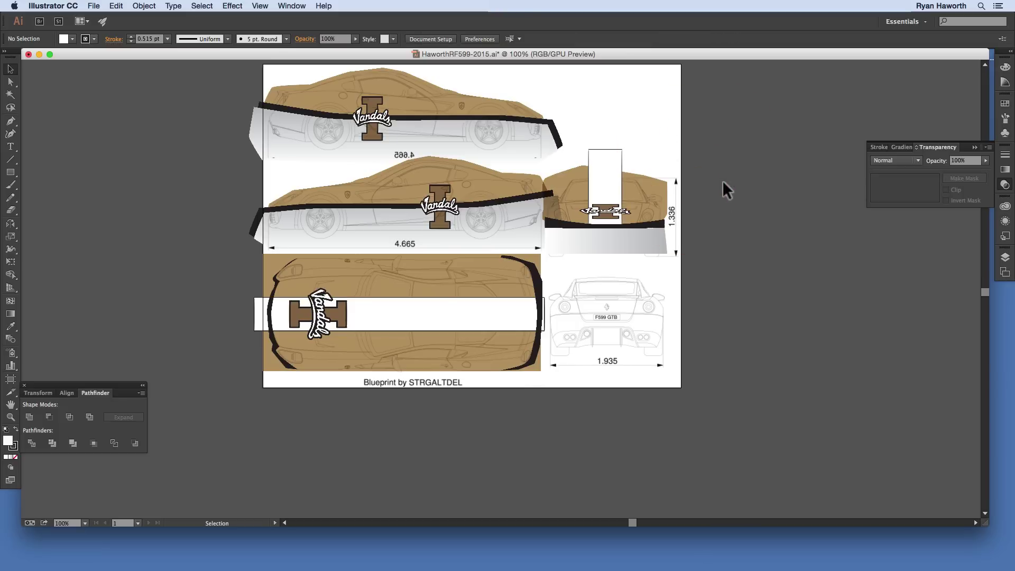
left_click(725, 280)
Step: Copy the front view's white stripe, tan shape, black band and gray gradient shape straight down onto the rear view, leaving out the logo
left_click(608, 164)
left_click(649, 189, "shift")
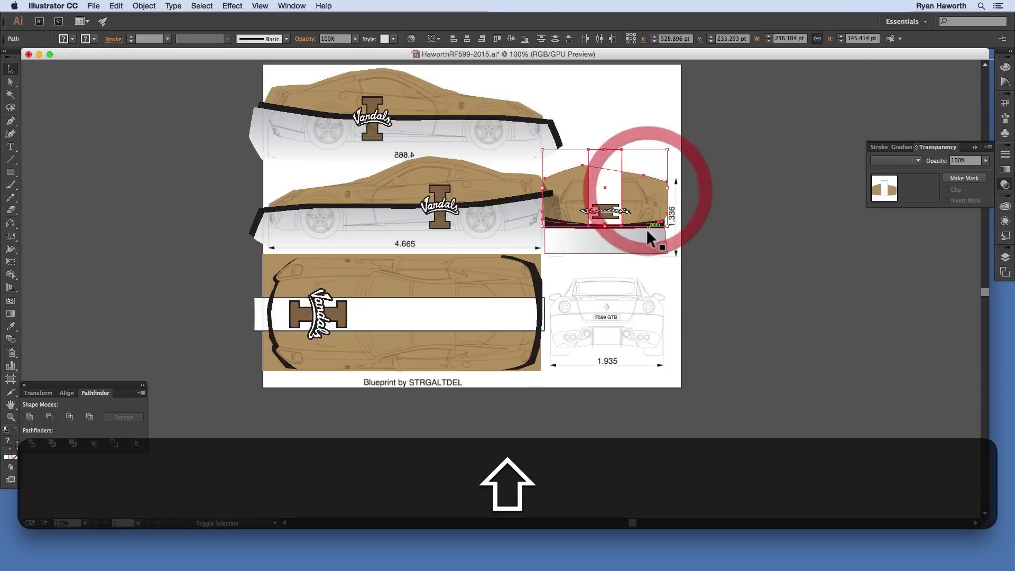
left_click(645, 243, "shift")
left_click(544, 212, "shift")
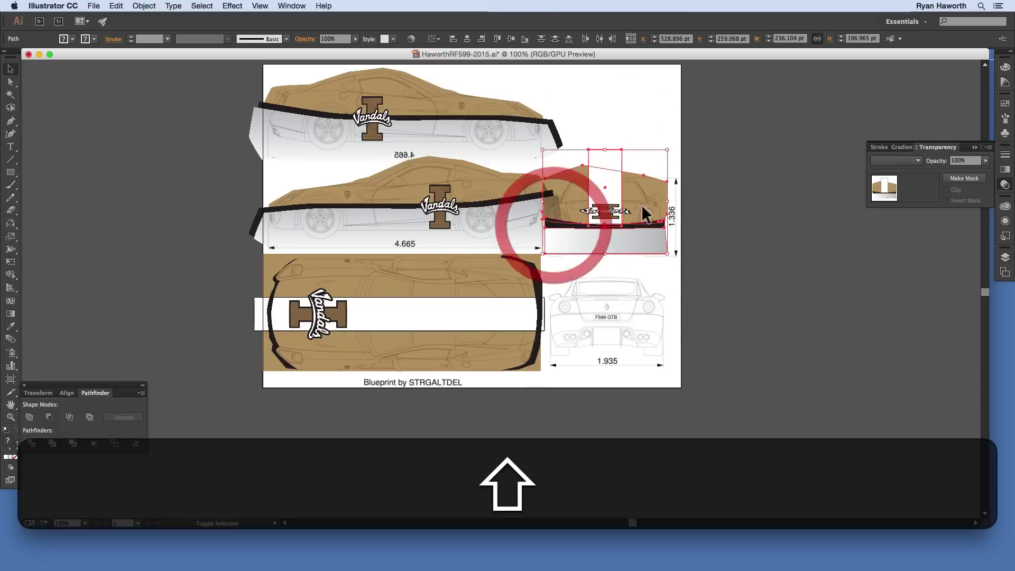
left_click_drag(640, 211, 644, 310)
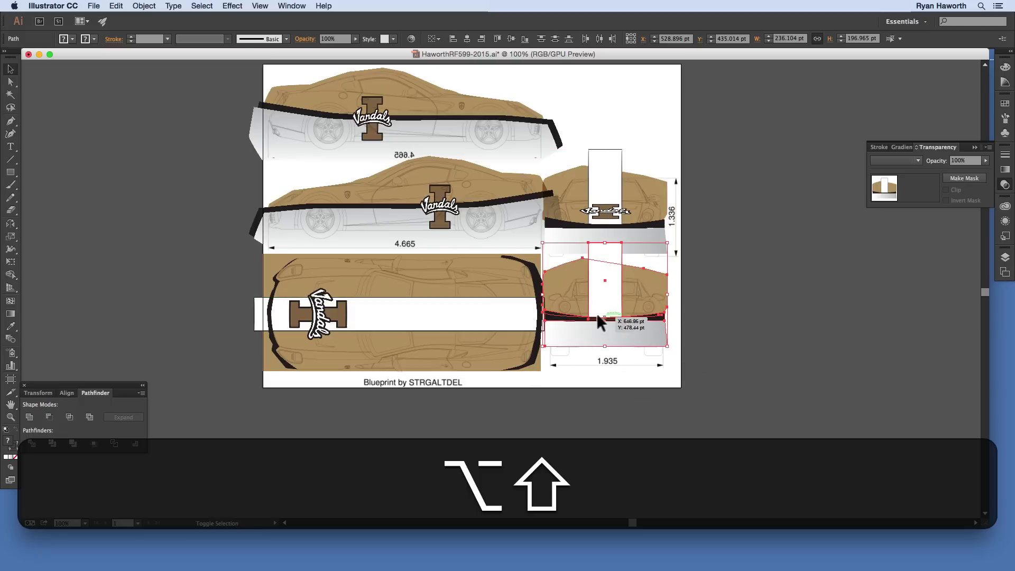
left_click(707, 273)
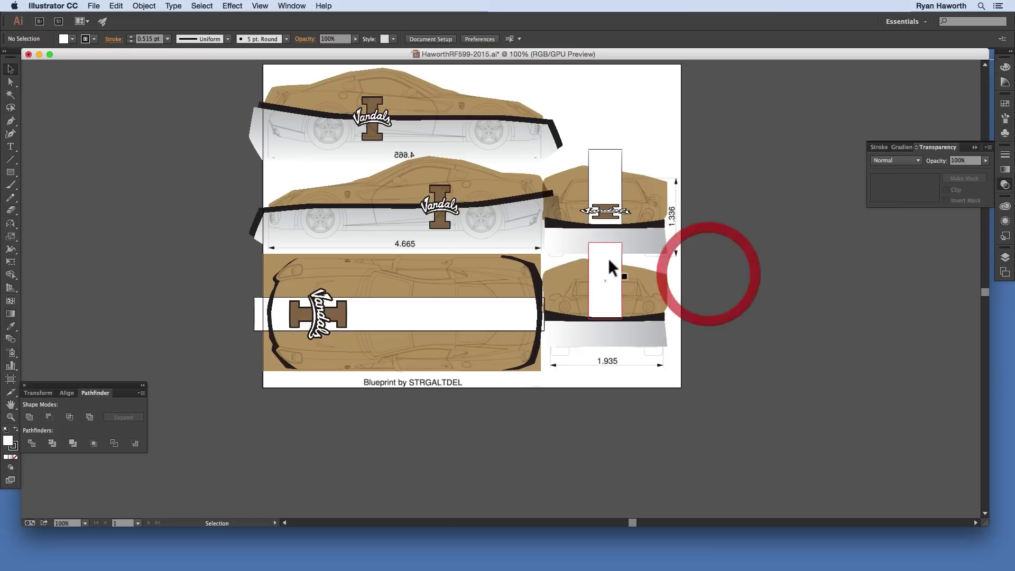
Step: Shorten the rear view's white stripe from its upper end to just below the roofline
left_click(605, 250)
left_click_drag(606, 243, 605, 268)
left_click(702, 270)
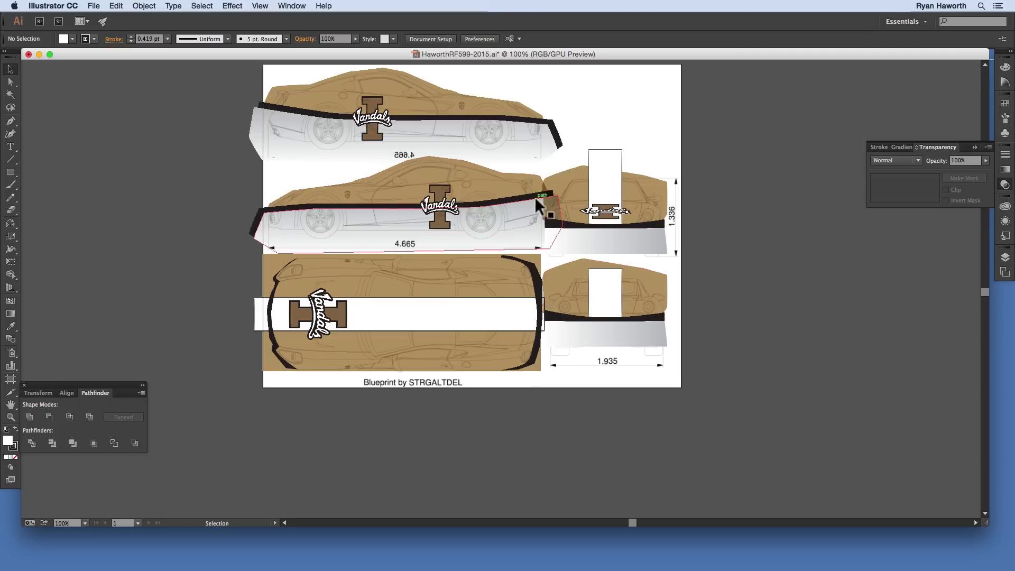
Step: Reshape the rear view's black band into a slight upward arch by raising its upper and lower middle anchor points
key("a")
left_click(610, 318)
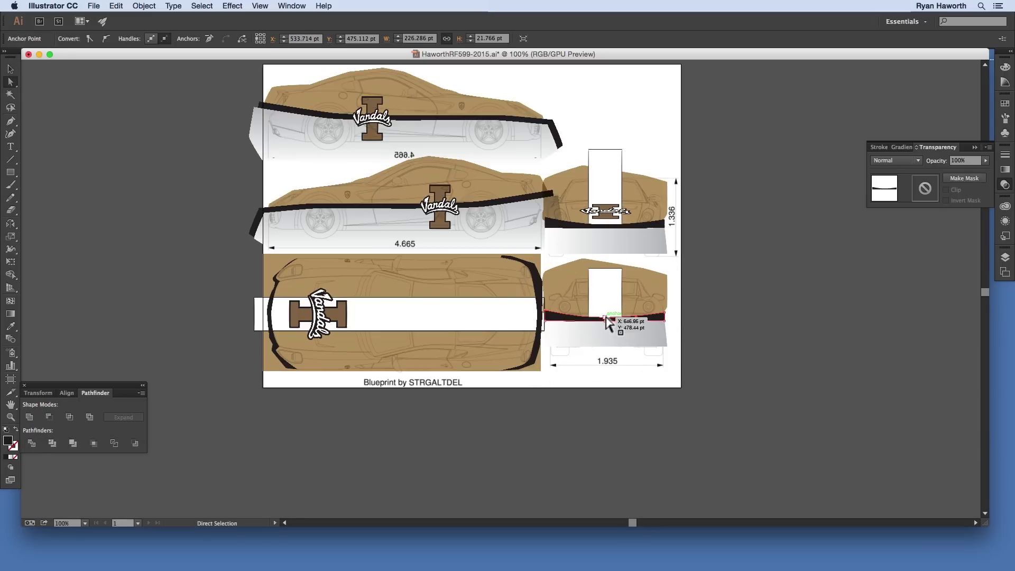
left_click(605, 311)
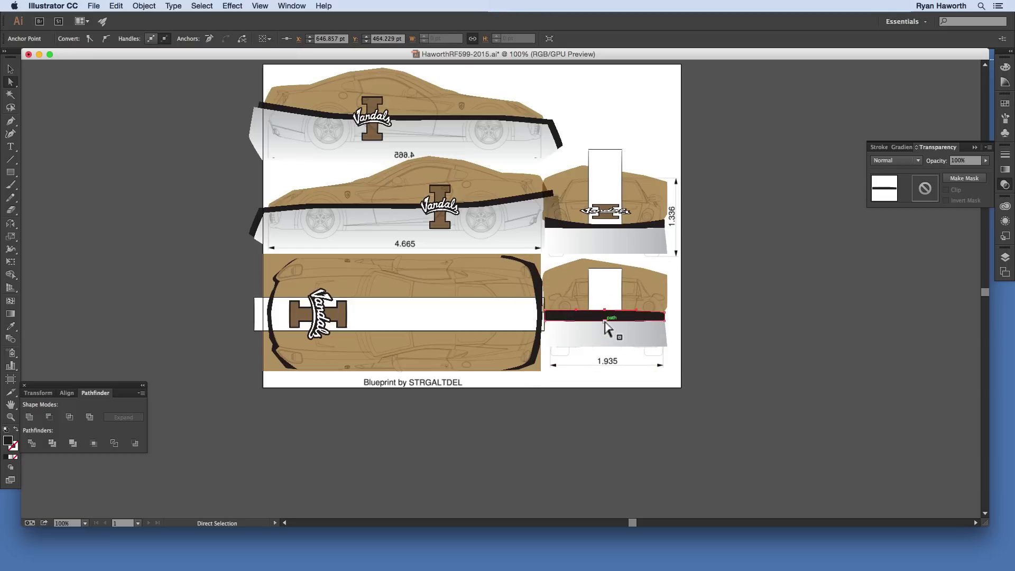
left_click_drag(605, 321, 605, 317)
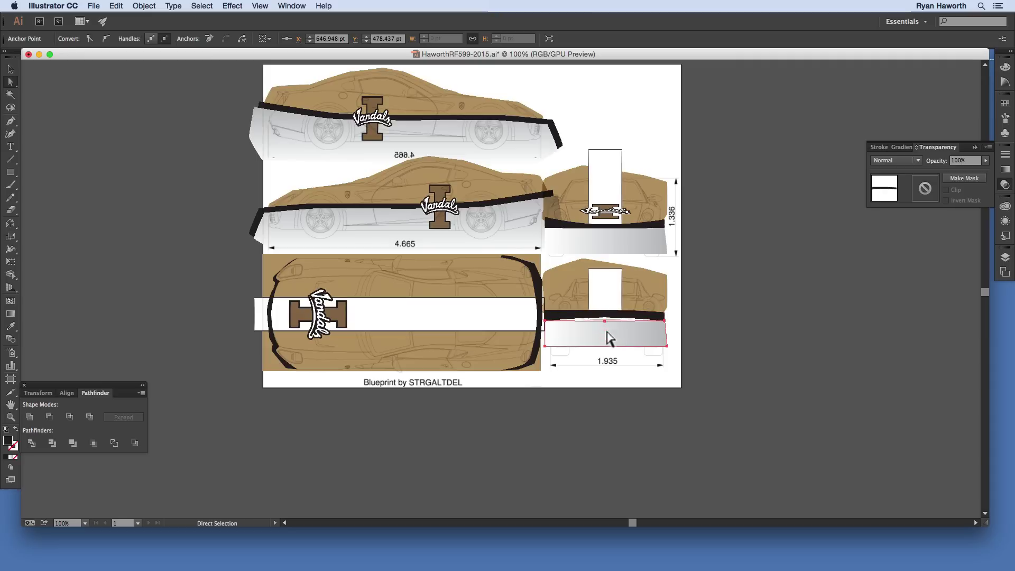
Step: Move the rear view's gray gradient shape up to meet the black band and send it behind the band
left_click_drag(605, 330, 607, 319)
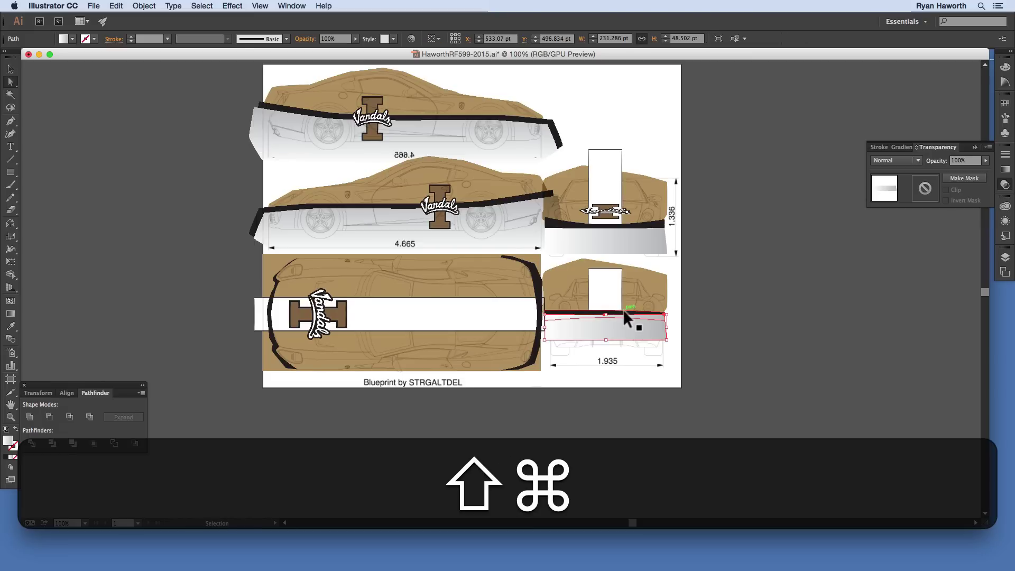
key("super+bracketleft")
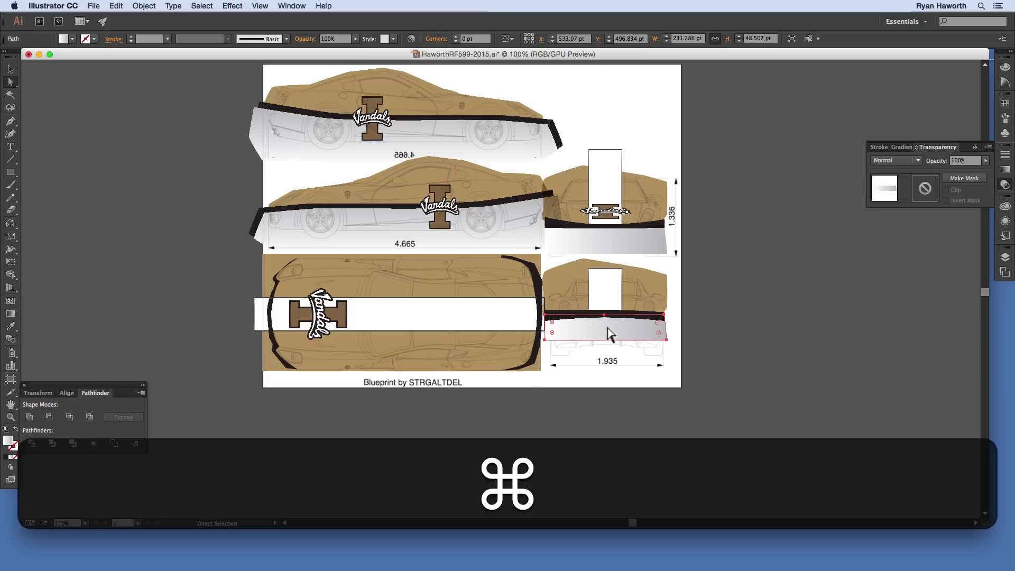
left_click(607, 335)
left_click(607, 342)
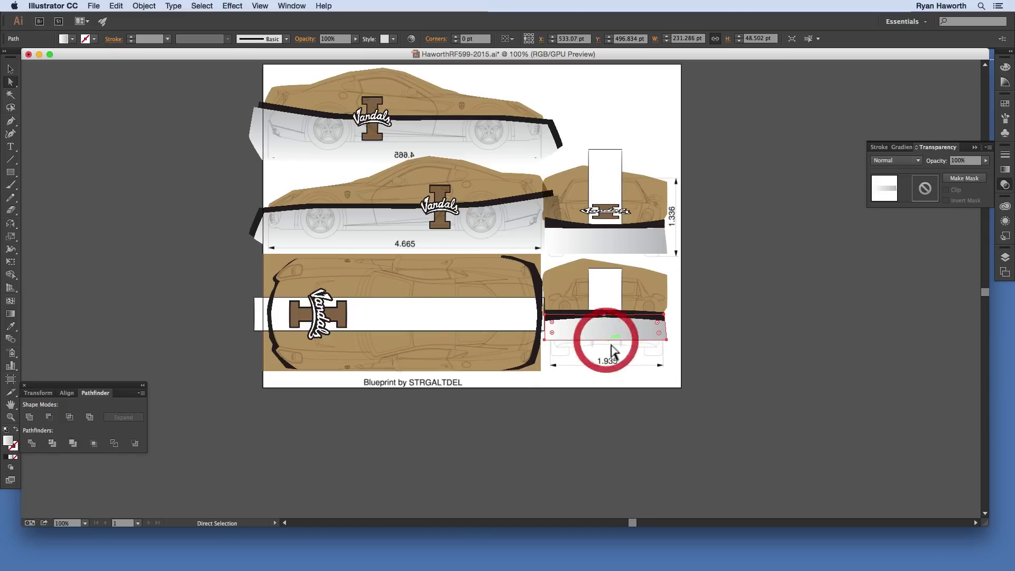
Step: Lower both bottom corner points of the rear view's gradient shape to extend it down over the bumper
left_click(684, 335)
left_click(667, 341)
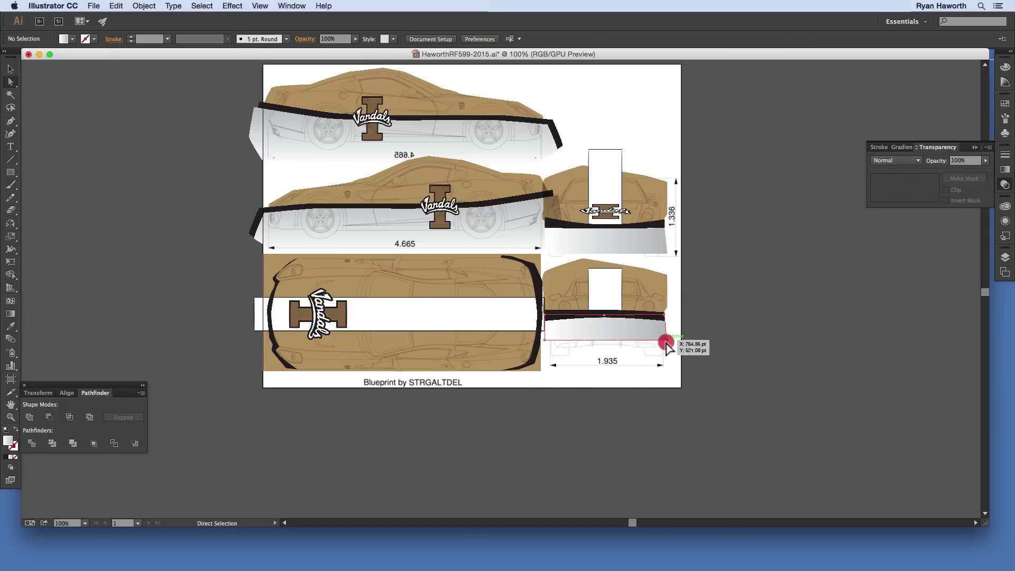
left_click(546, 340, "shift")
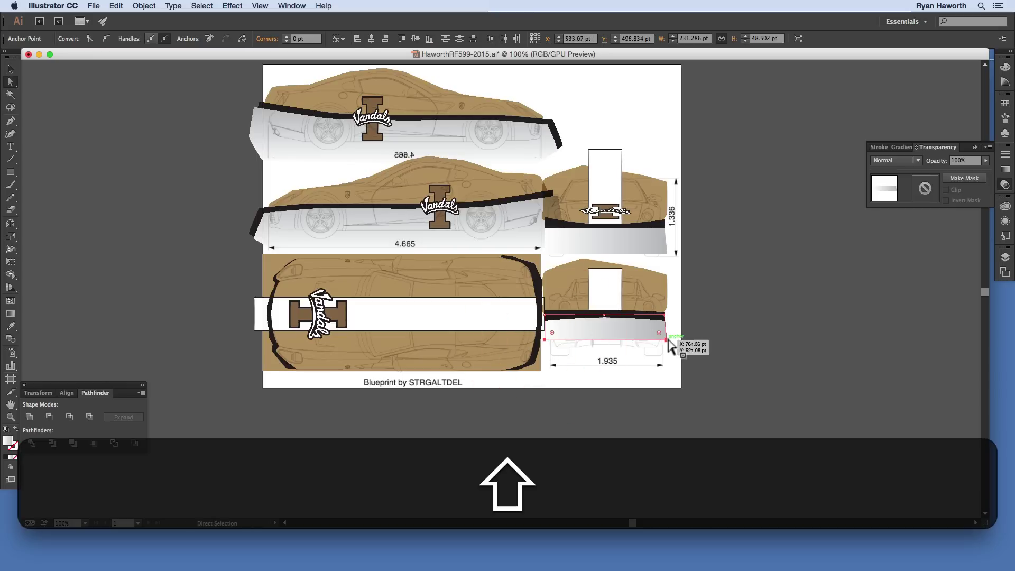
left_click_drag(670, 344, 670, 353)
left_click(726, 315)
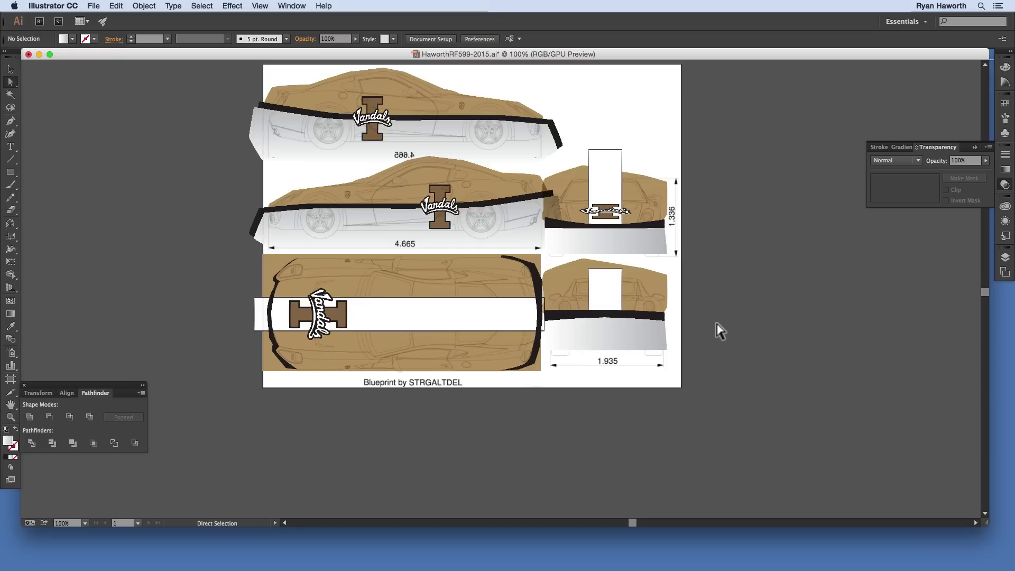
Step: Group all the design shapes on the front view, including the flattened logo
key("v")
left_click_drag(590, 136, 650, 233)
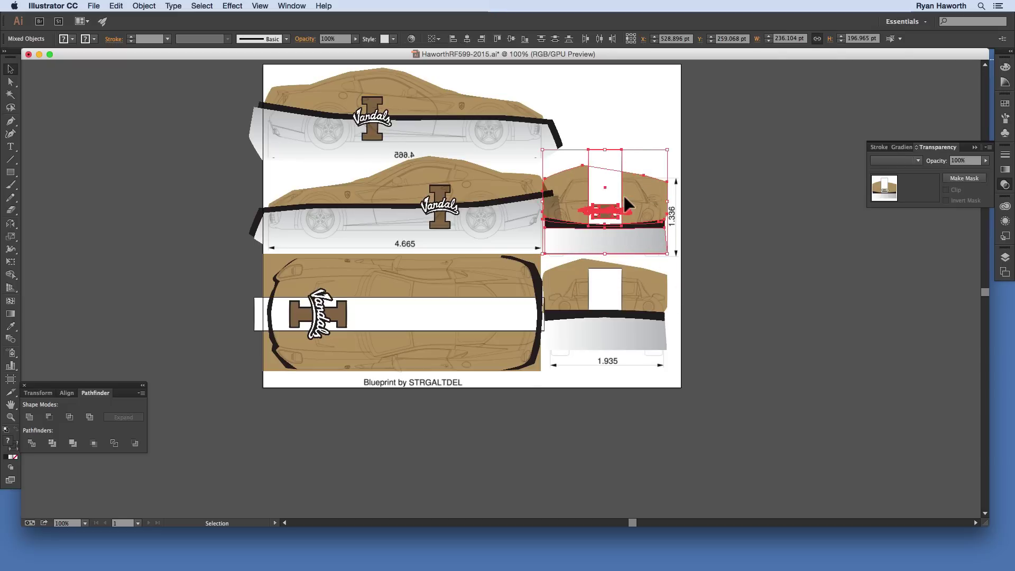
key("super")
key("super+g")
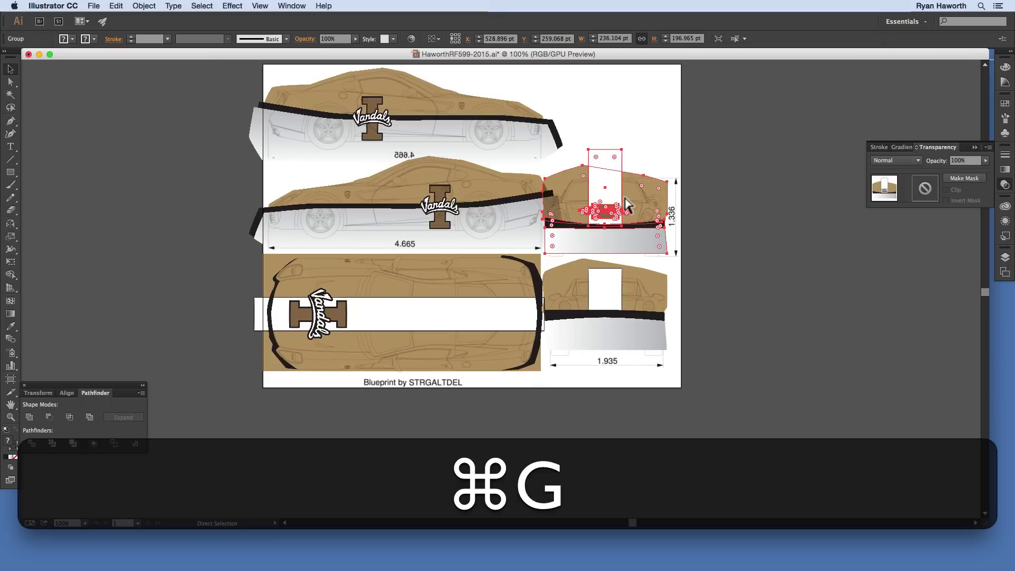
Step: Group the stripe, tan shape, black band and gradient shape on the rear view
left_click(611, 290)
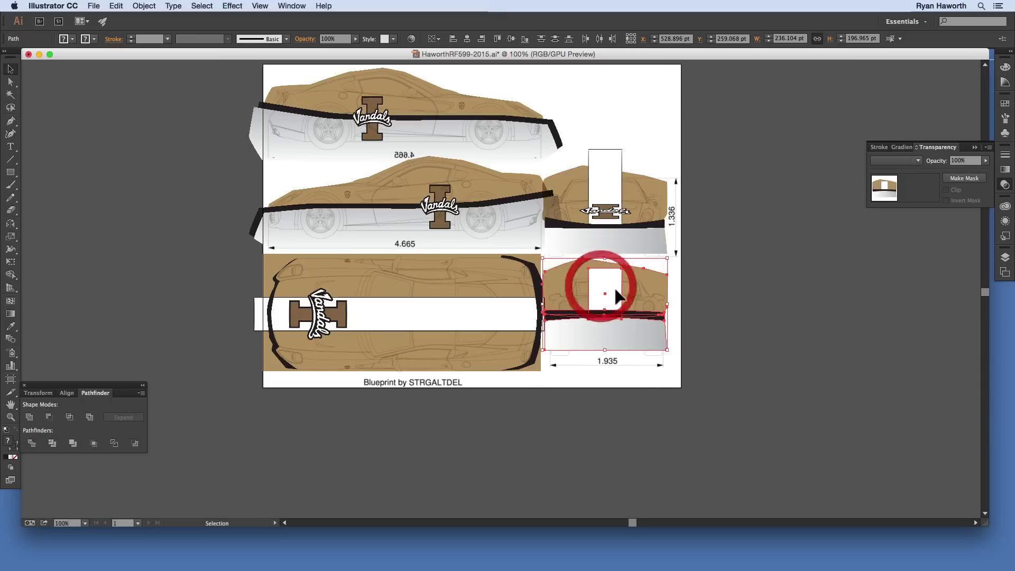
key("super")
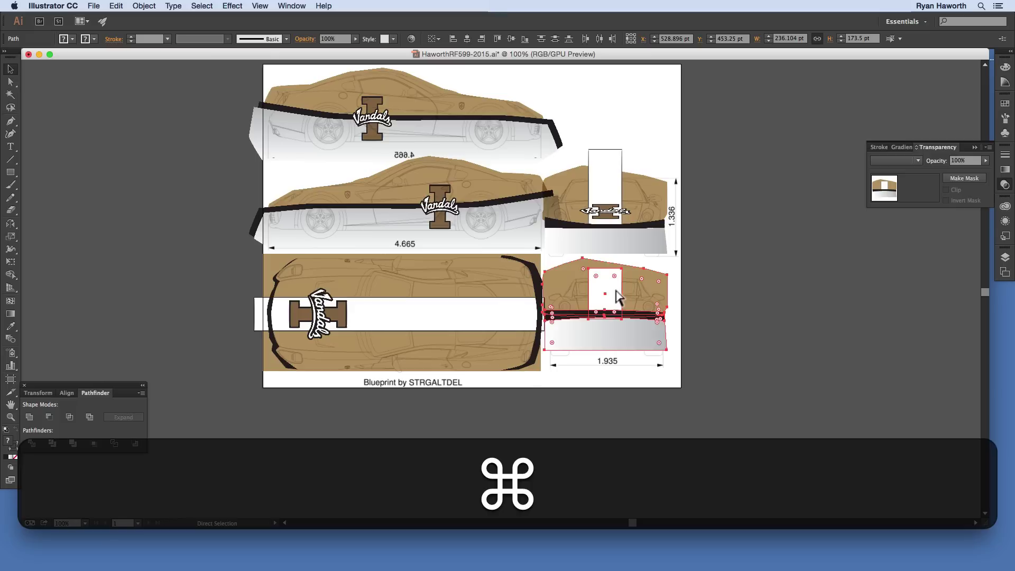
key("super+g")
left_click(501, 406)
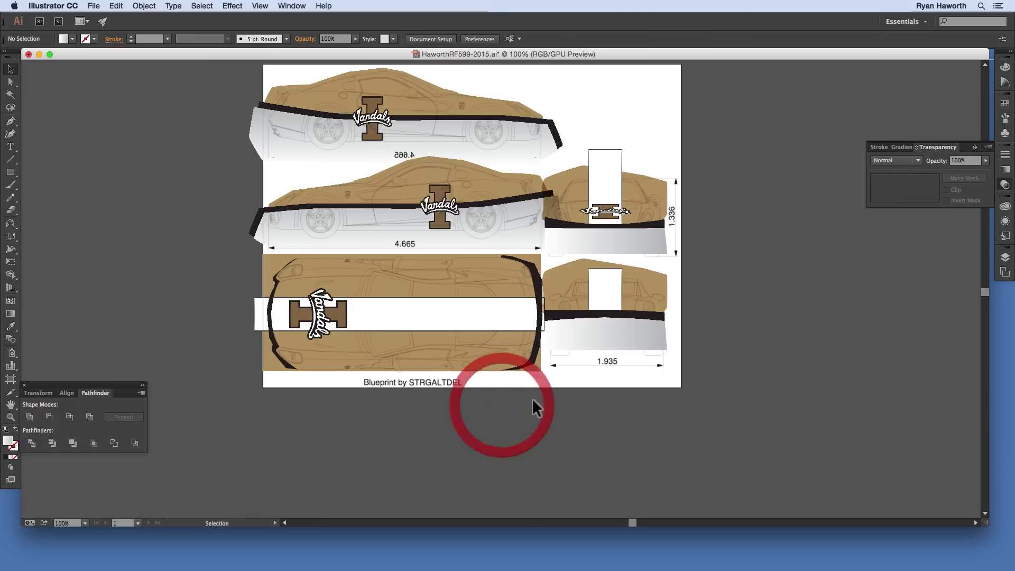
Step: Group the tan shape, stripe, black bands and Vandals logo on the car's top view
left_click_drag(463, 335, 276, 280)
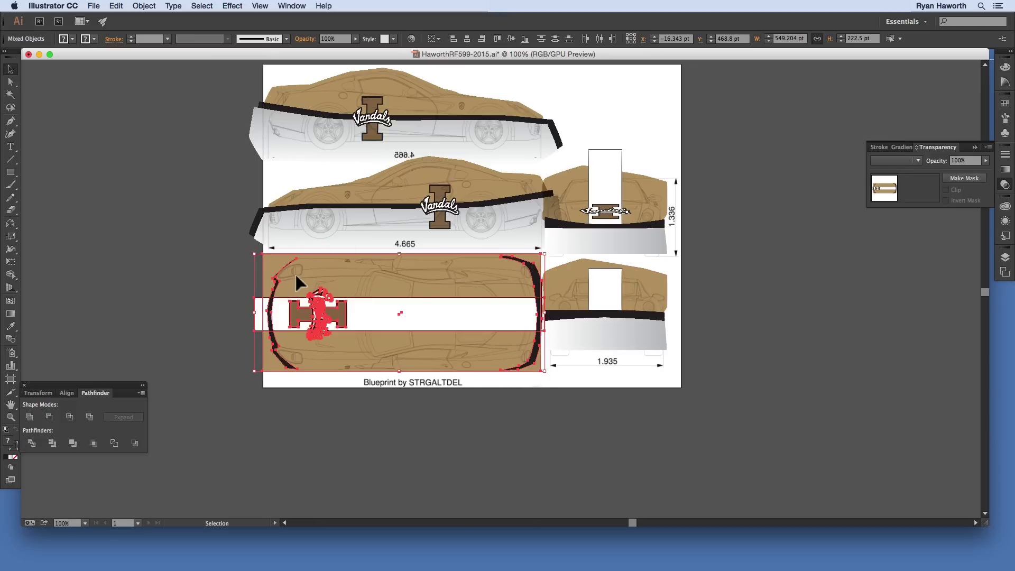
key("super+g")
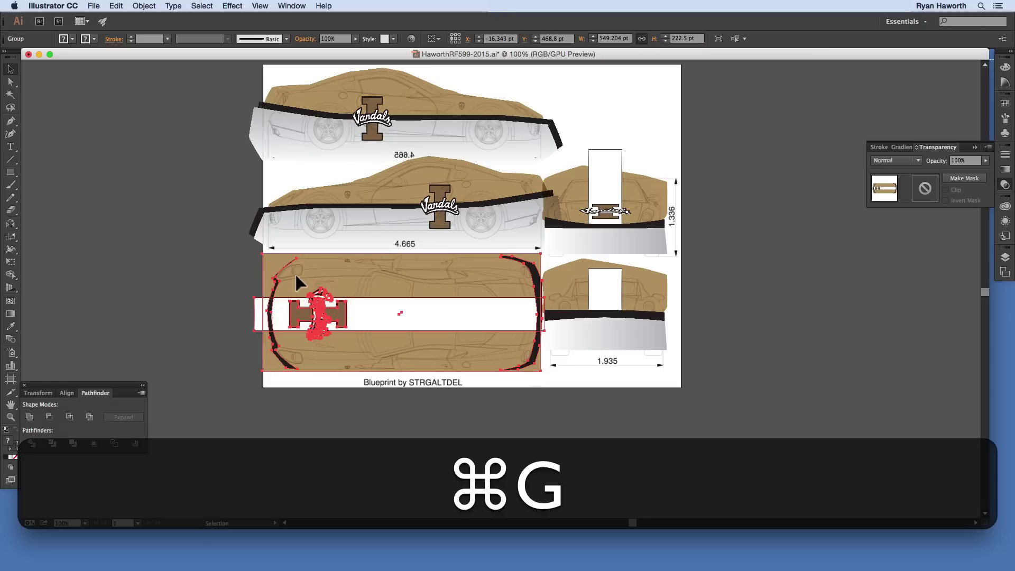
left_click(312, 207)
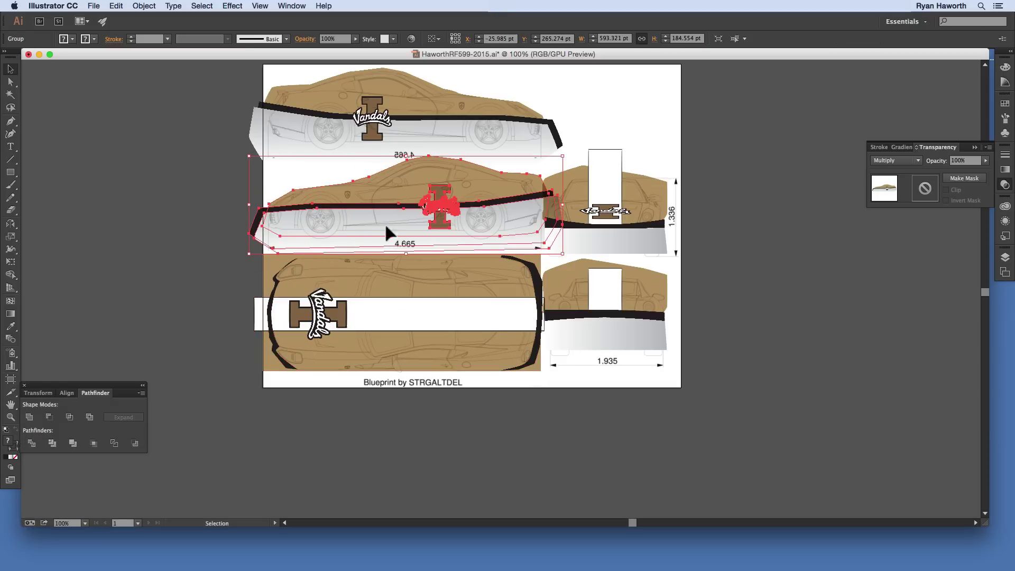
left_click(718, 286)
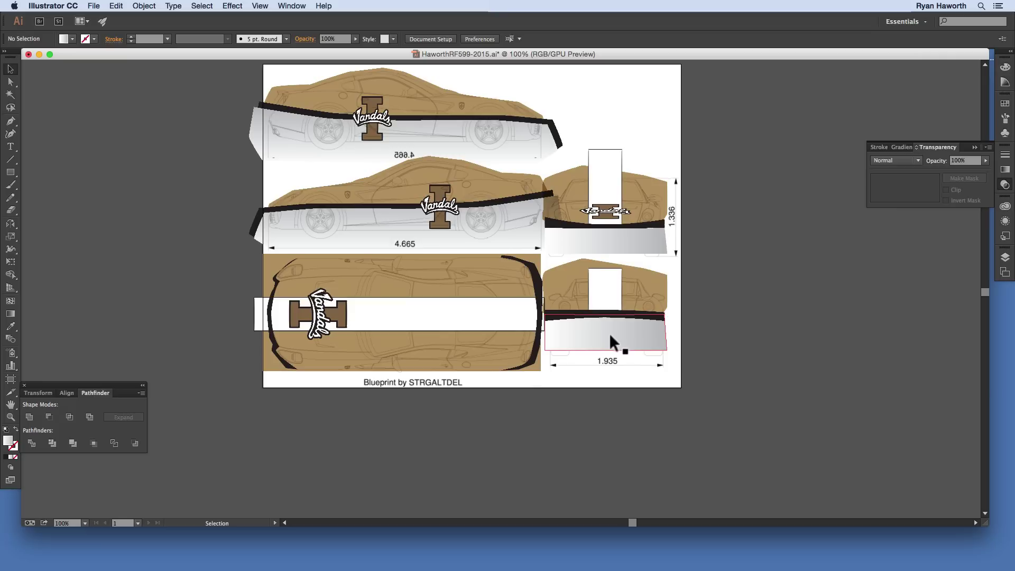
left_click(741, 288)
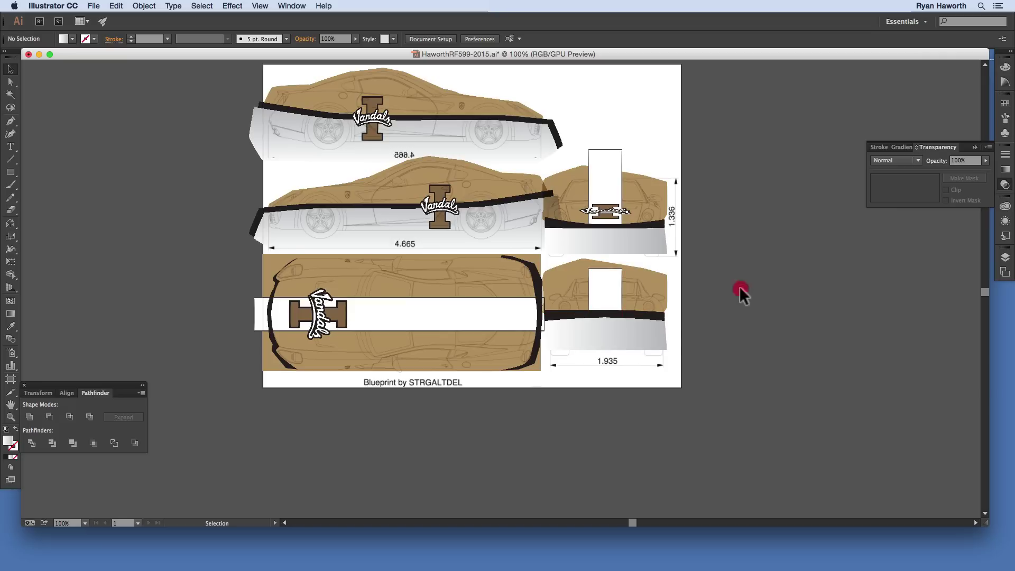
Step: Hide the Design layer, show the Outline layer and make it active, and save the document
left_click(1006, 257)
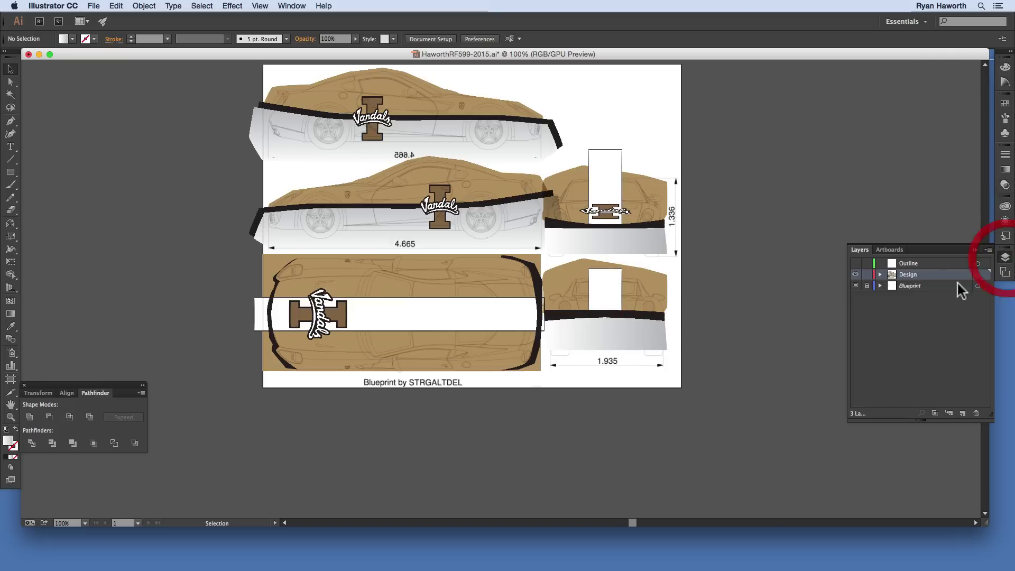
left_click(856, 275)
left_click(868, 286)
left_click(856, 263)
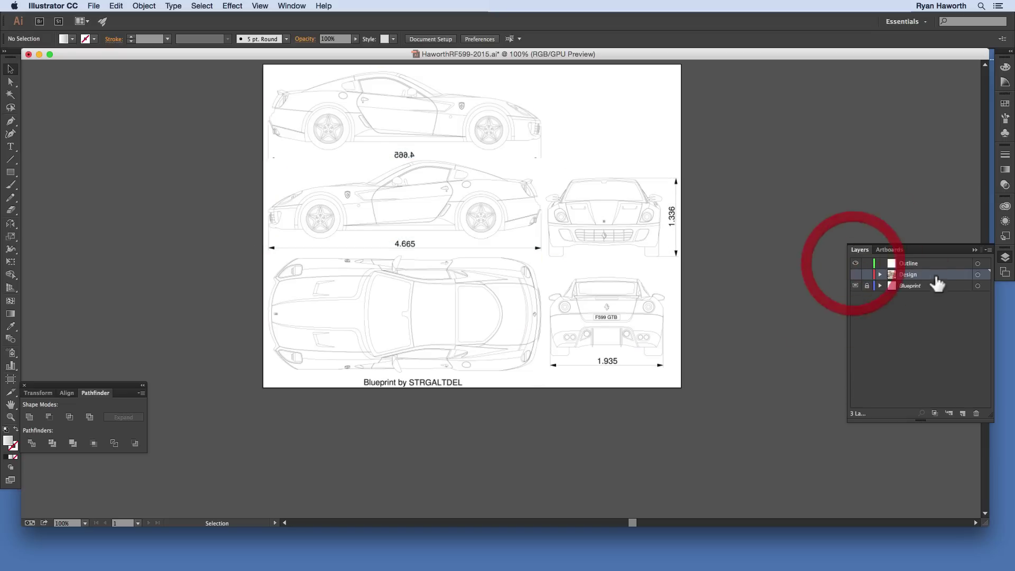
left_click(909, 263)
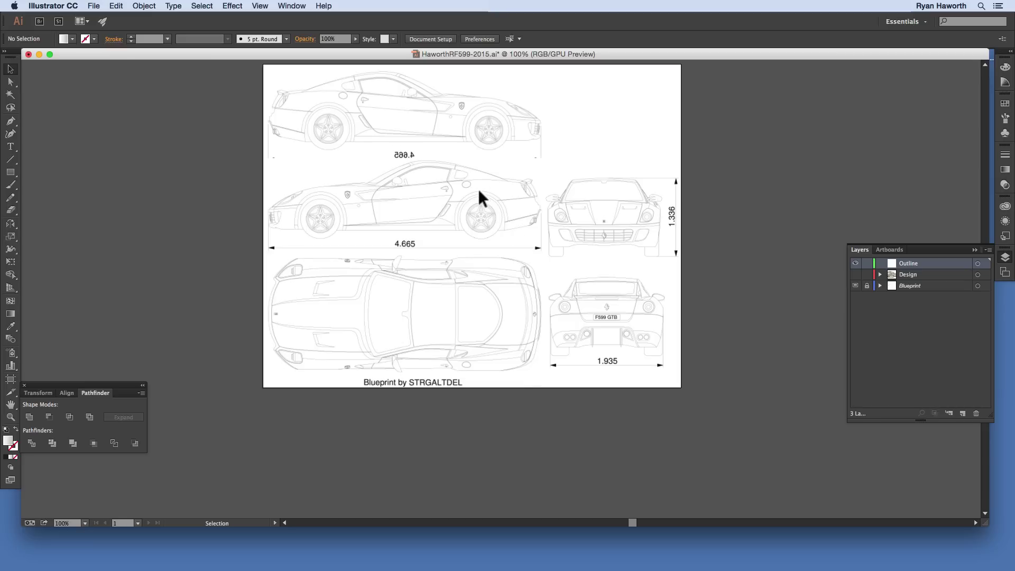
key("super")
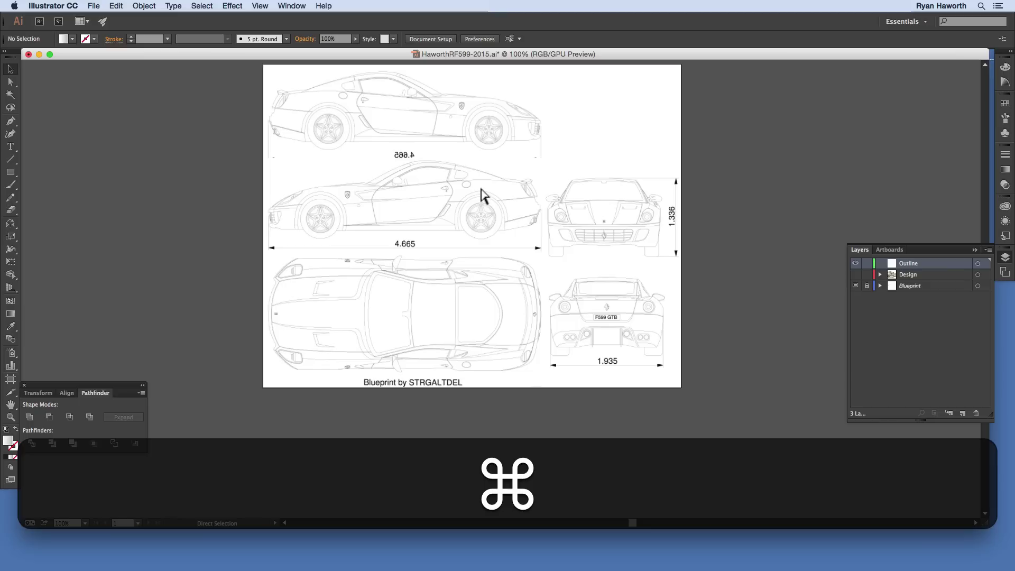
key("super+s")
Step: Show the Design layer with the Outline layer hidden, and check the artwork grouping on each car view
left_click(874, 273)
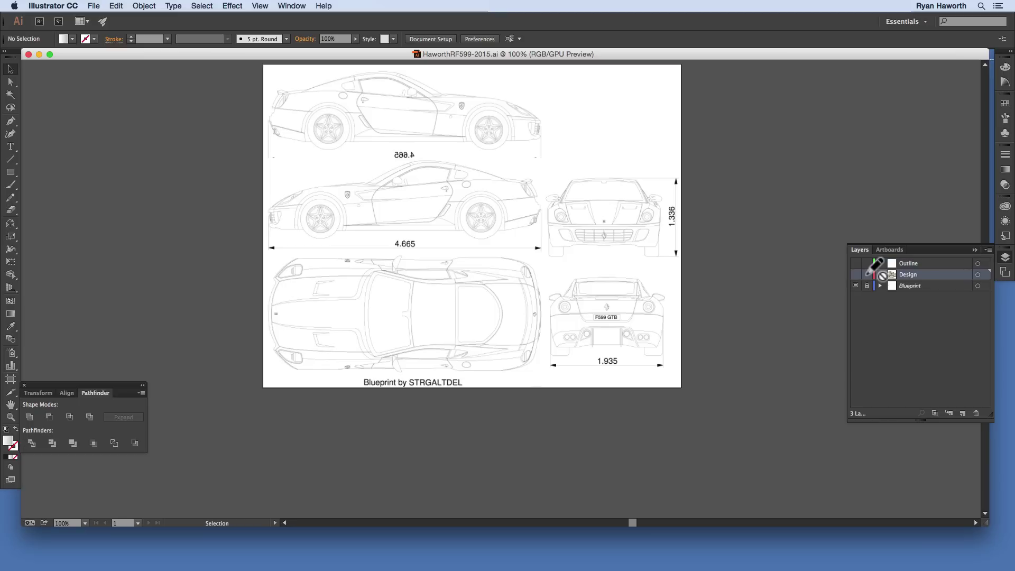
left_click(856, 275)
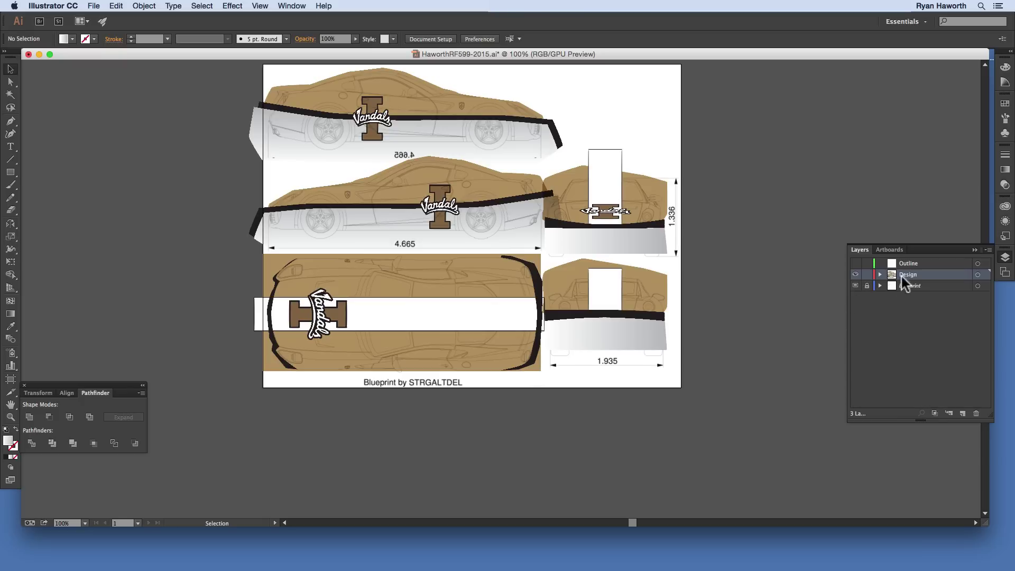
left_click(626, 306)
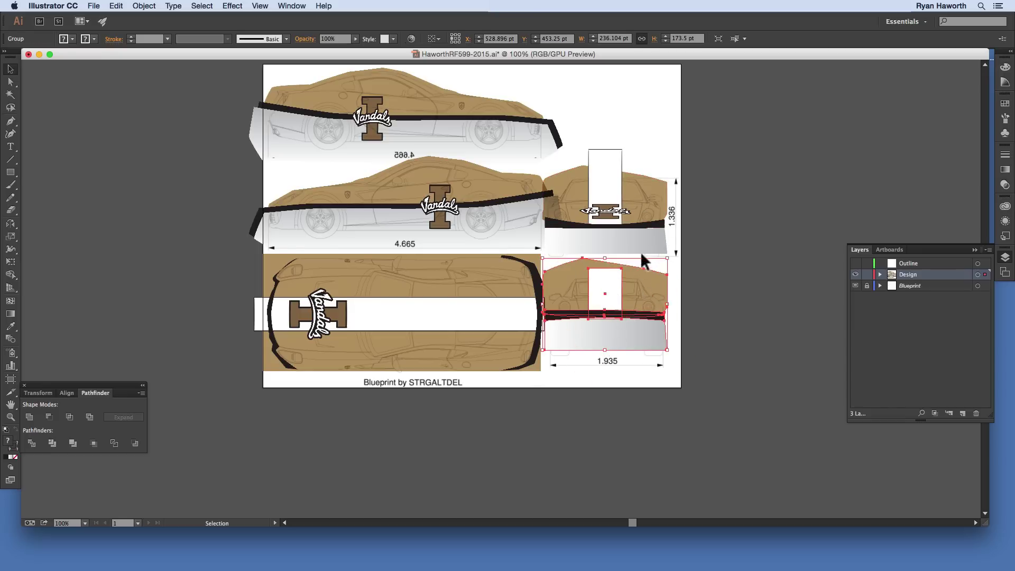
left_click(626, 195)
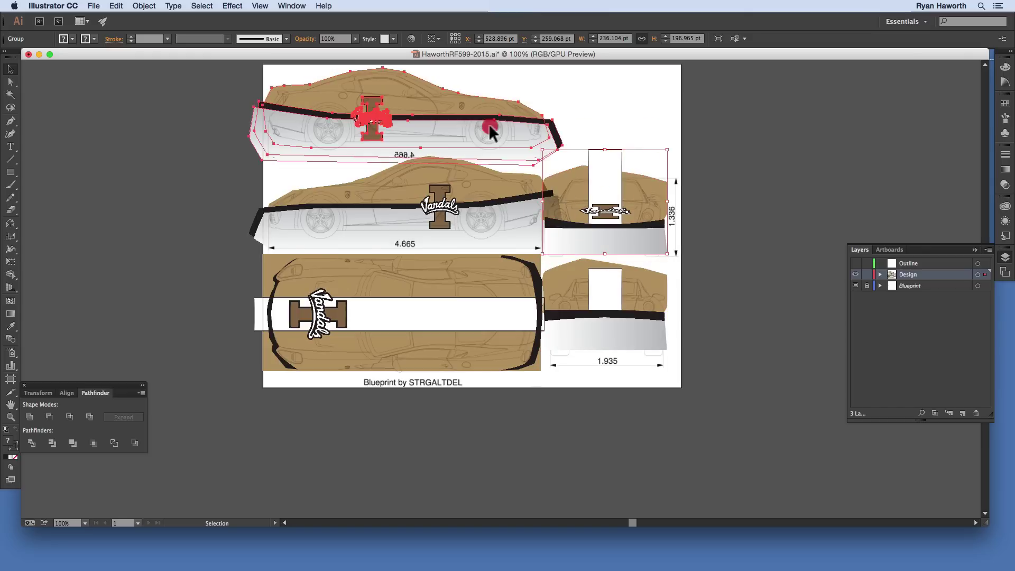
left_click(486, 206)
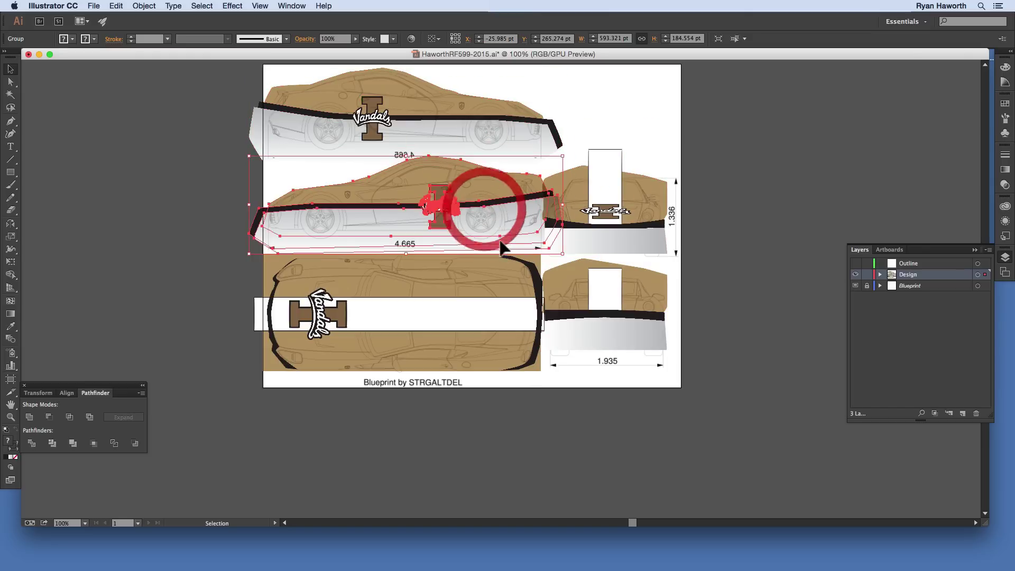
left_click(487, 309)
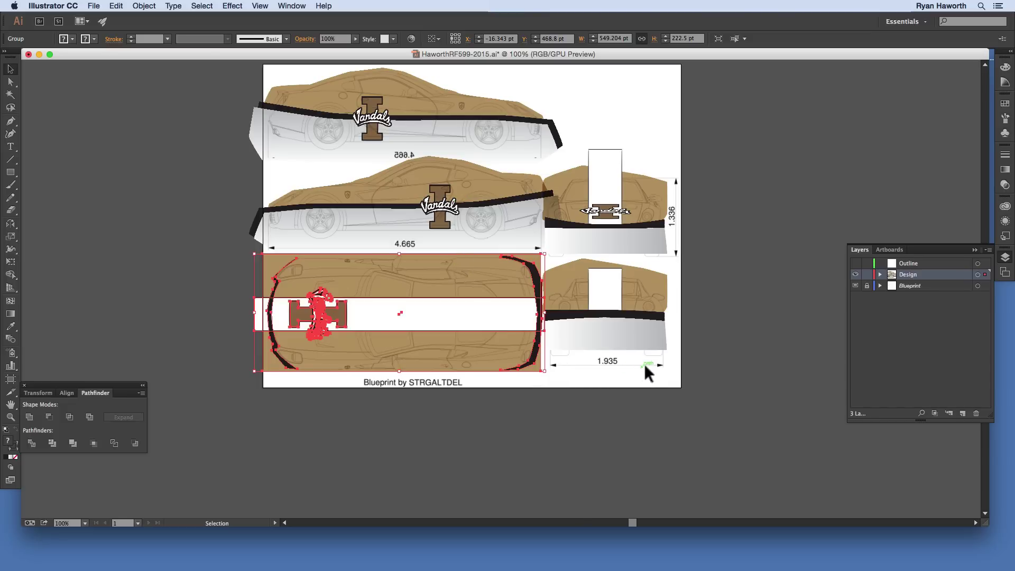
left_click(702, 324)
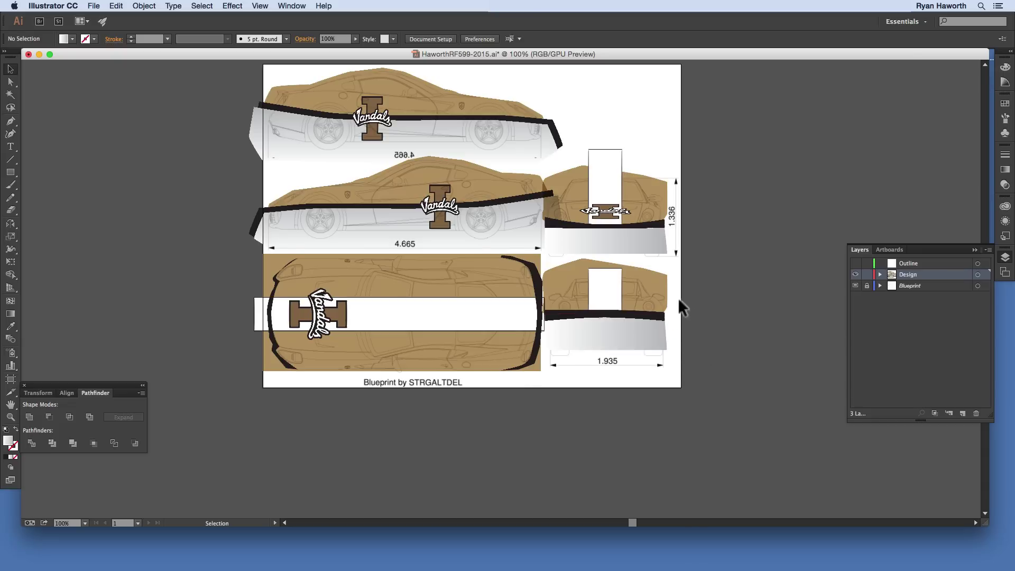
Step: Recheck each view's artwork group by selecting them in turn, and undo the accidental shift of the top view group
left_click(510, 126)
left_click_drag(696, 108, 364, 323)
left_click(696, 317)
left_click(496, 129)
left_click(483, 225)
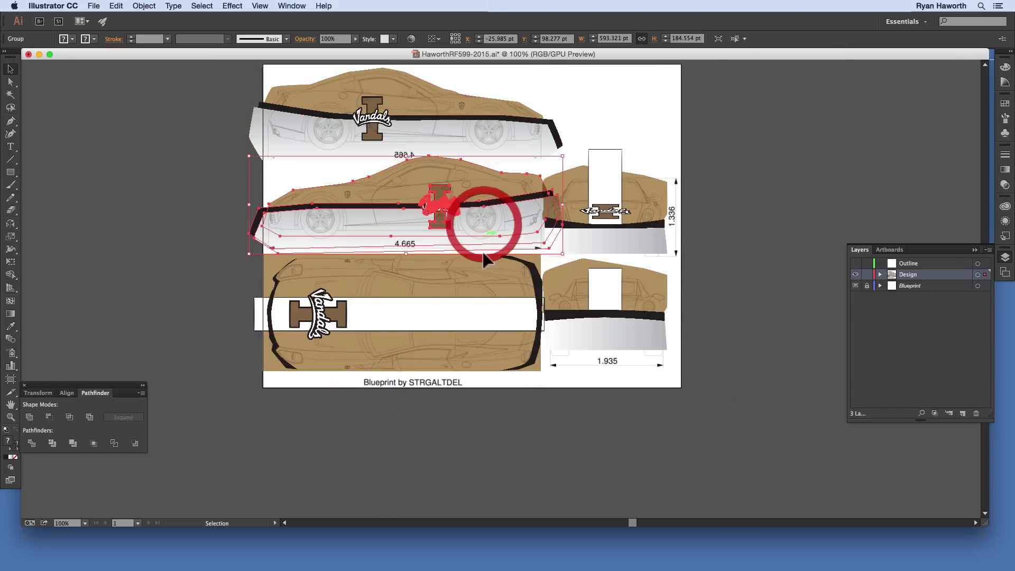
left_click(480, 296)
left_click(586, 311)
left_click(618, 211)
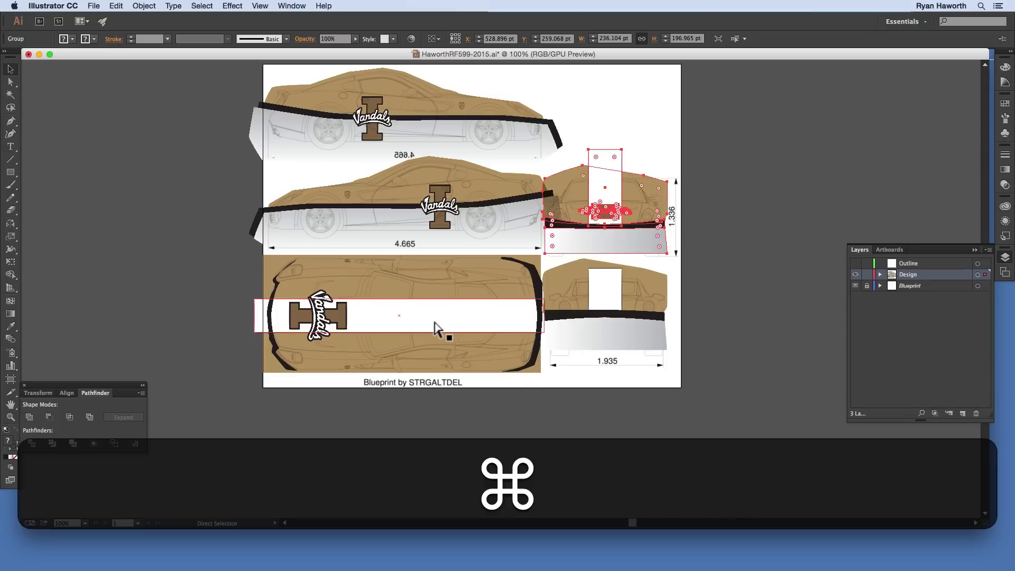
key("super+z")
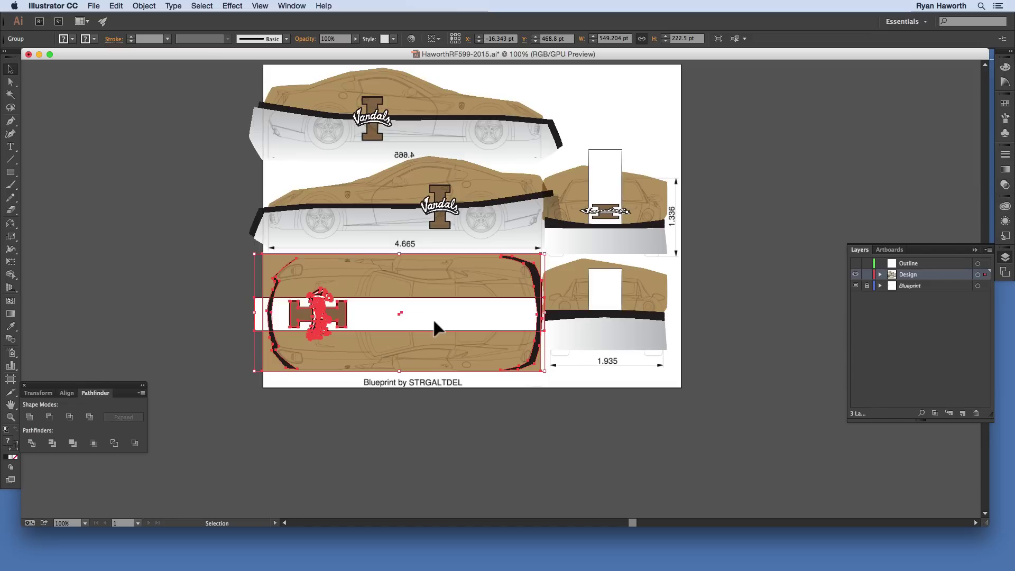
Step: Hide the Design layer, make the Outline layer visible and active, and save the file
left_click(855, 274)
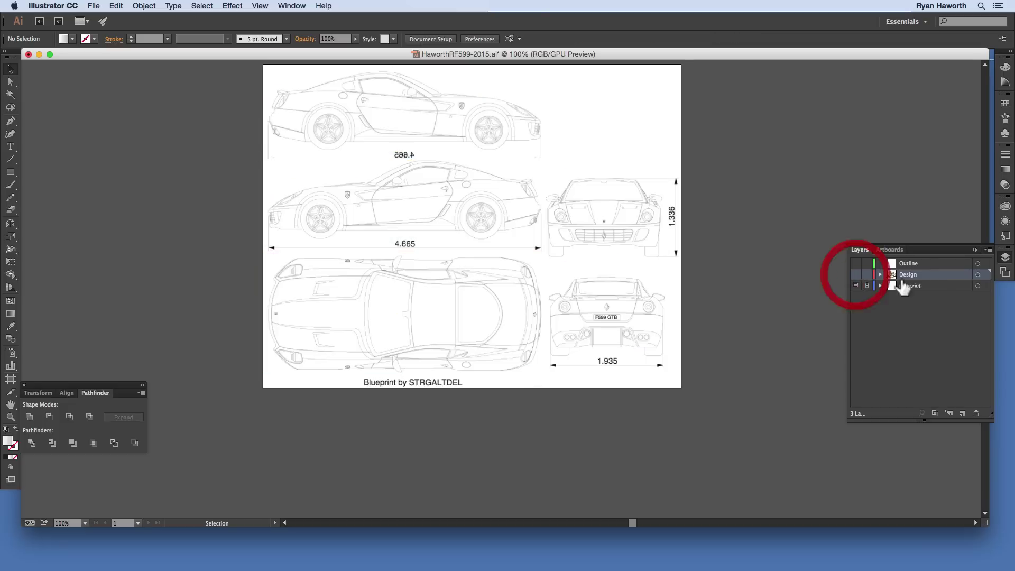
left_click(855, 262)
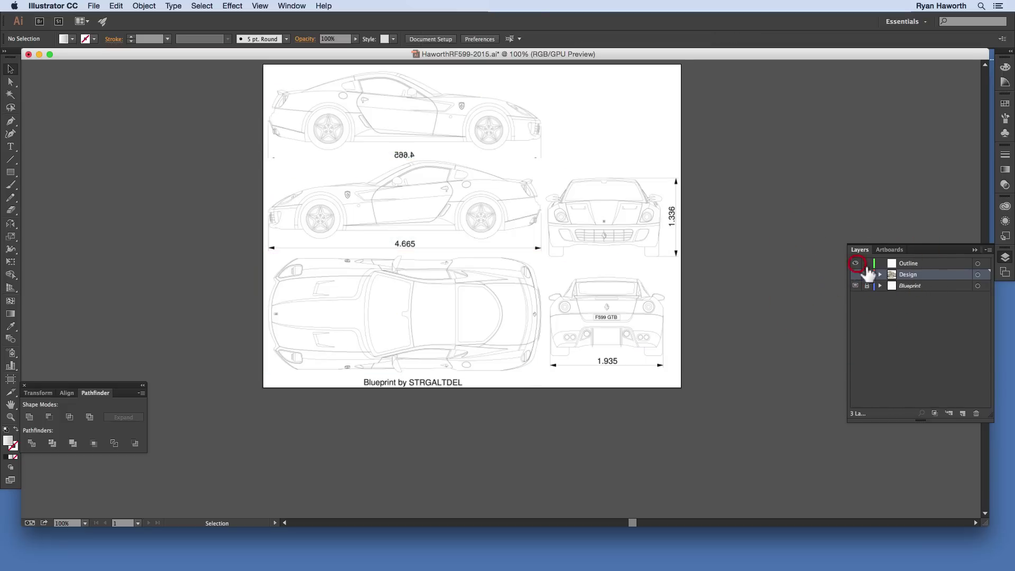
left_click(910, 263)
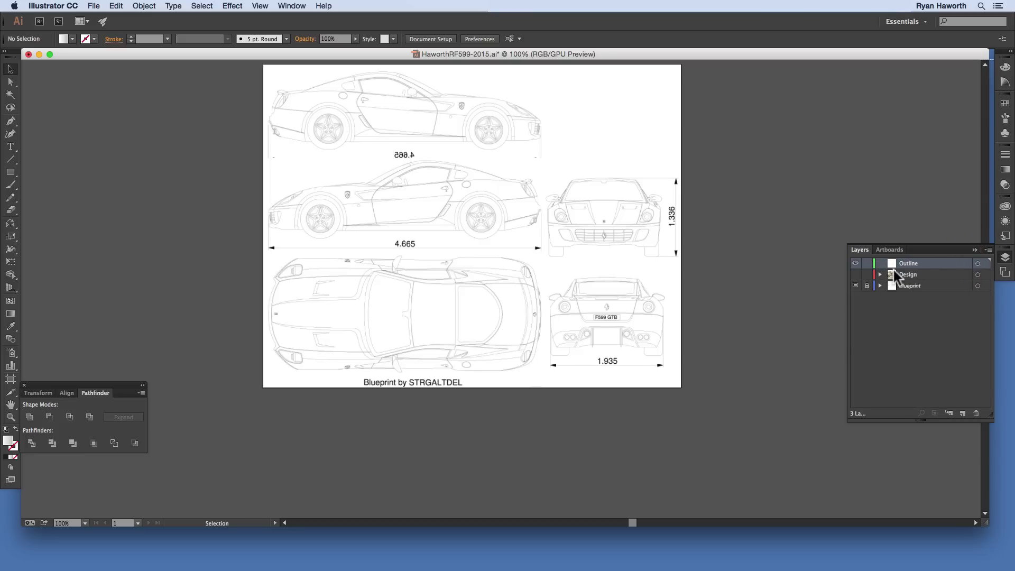
key("super+s")
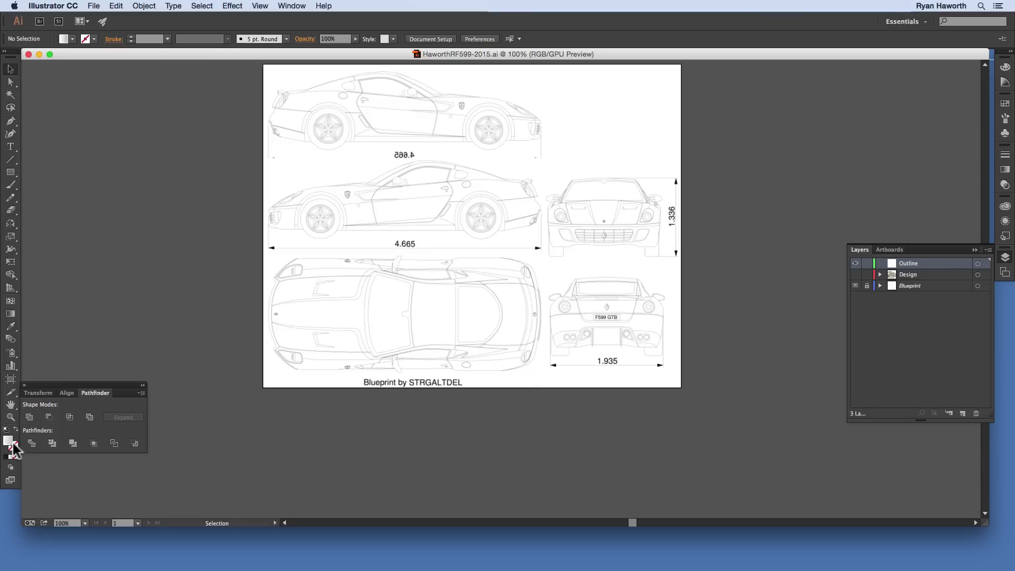
Step: Set the fill to none and the stroke to bright green 23FF5C for drawing on the Outline layer
left_click(16, 458)
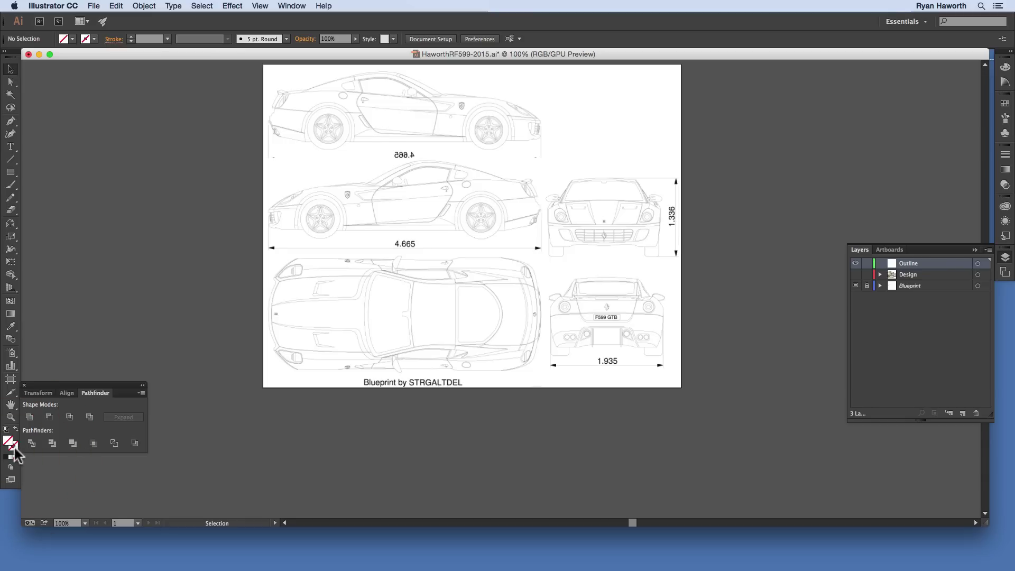
left_click(15, 448)
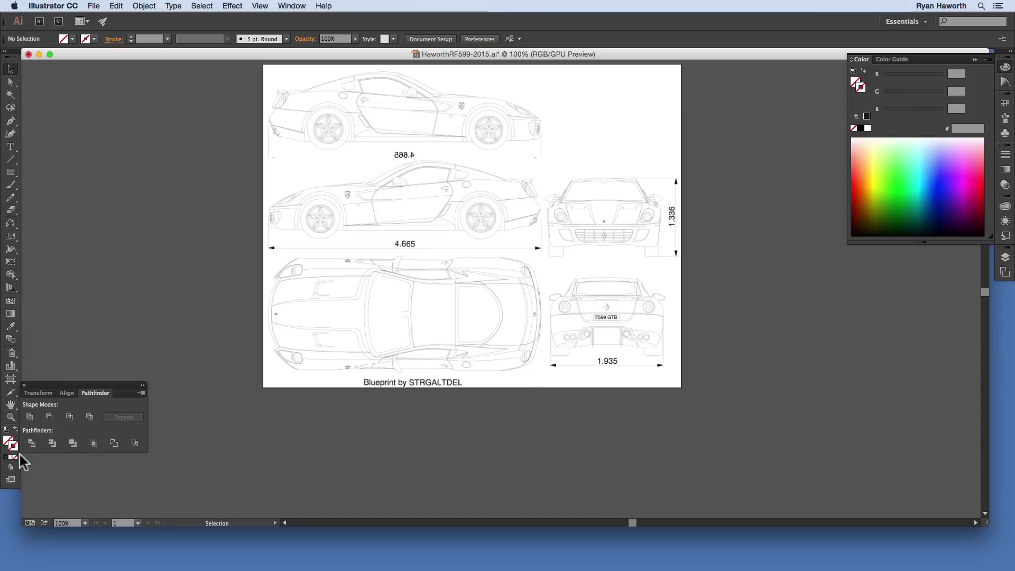
left_click_drag(903, 168, 903, 178)
left_click(1004, 258)
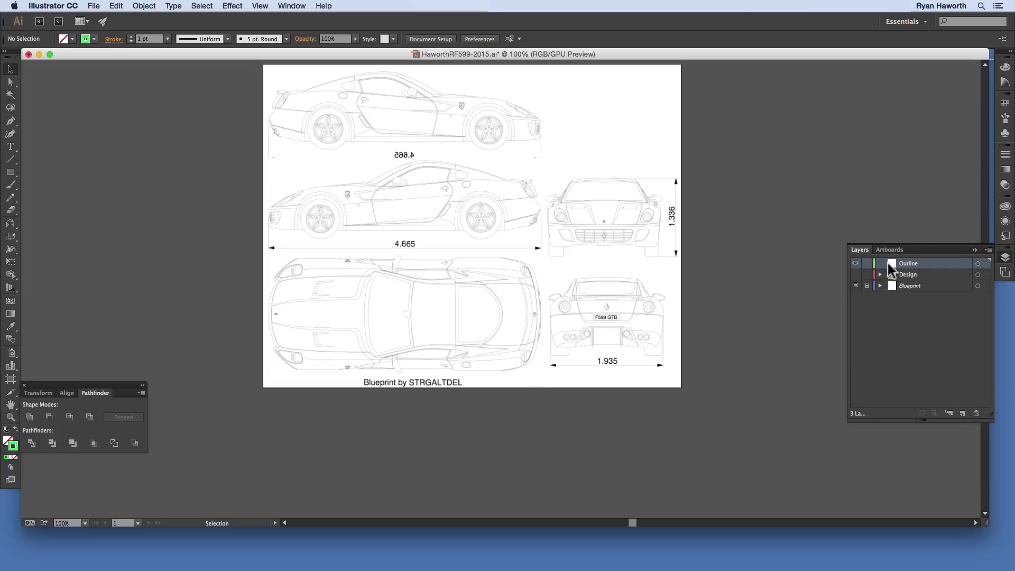
left_click(603, 132)
Step: Change the stroke colour to a bright magenta and reduce its green component
left_click(1006, 67)
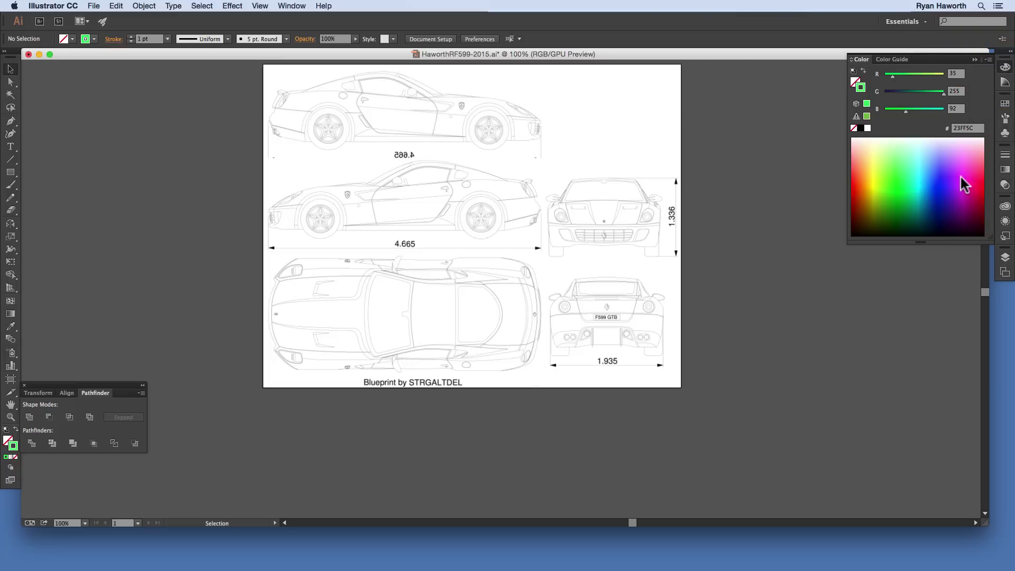
left_click(962, 179)
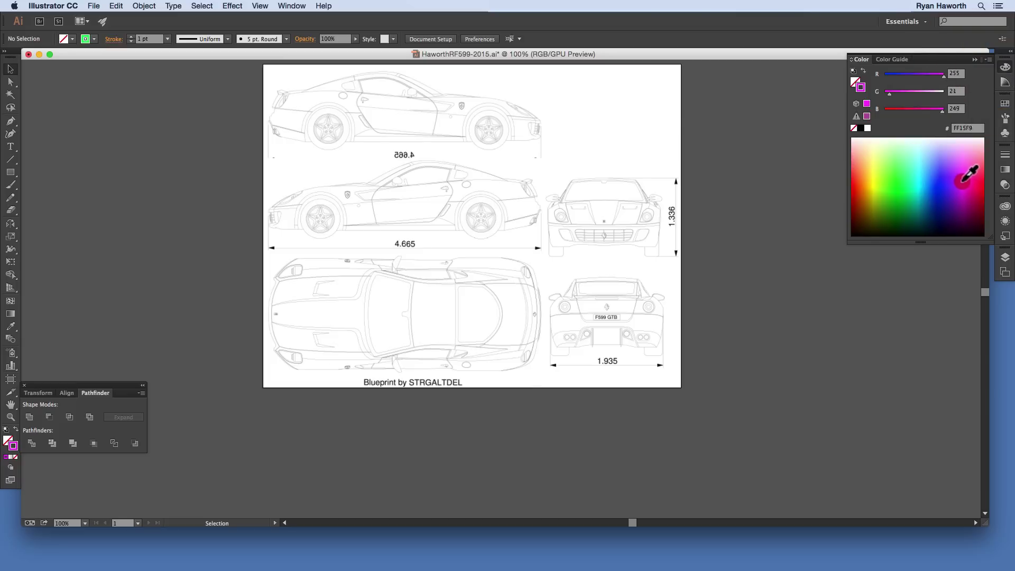
left_click(892, 94)
left_click_drag(891, 94, 880, 93)
Step: Draw a closed four-sided sample outline with the Pen tool on the Outline layer, above the front view, deselect it and save
left_click(1005, 257)
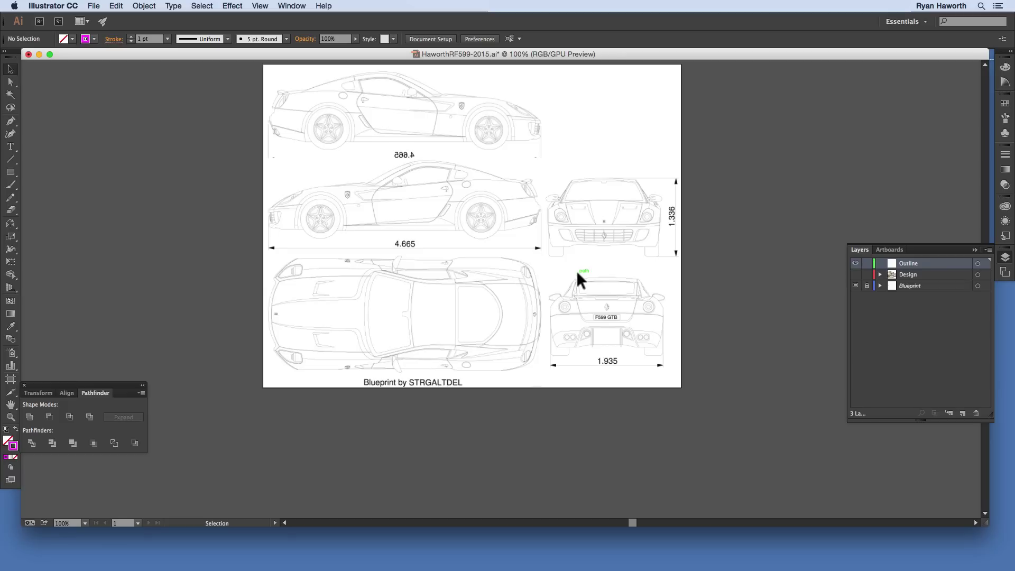
key("p")
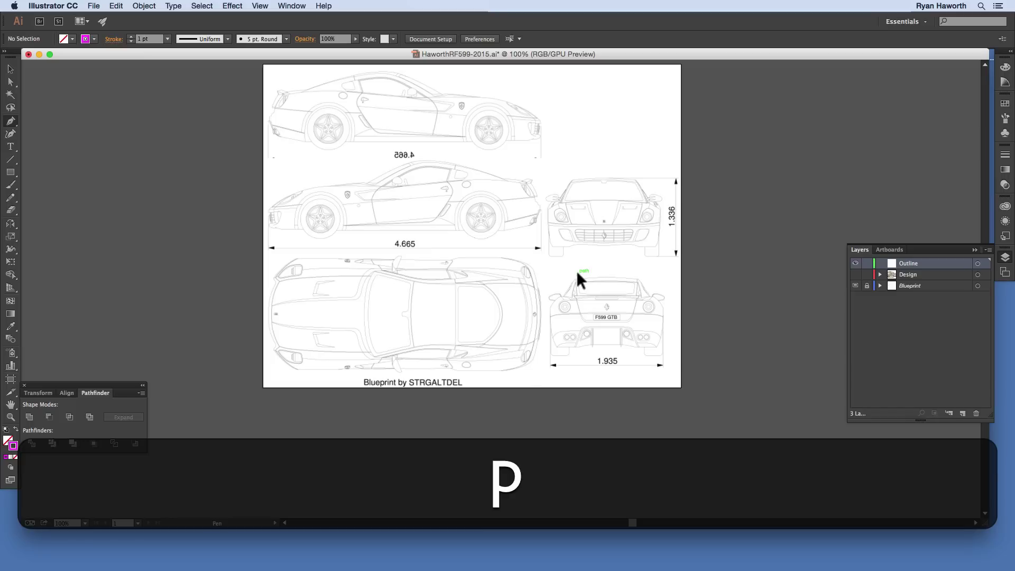
left_click(593, 113)
left_click(630, 135)
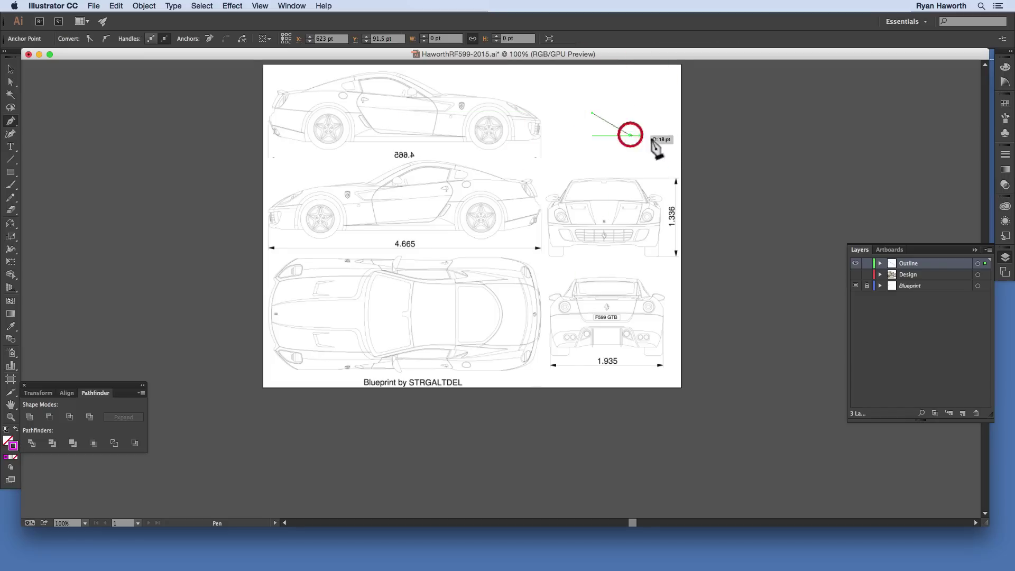
left_click(590, 158)
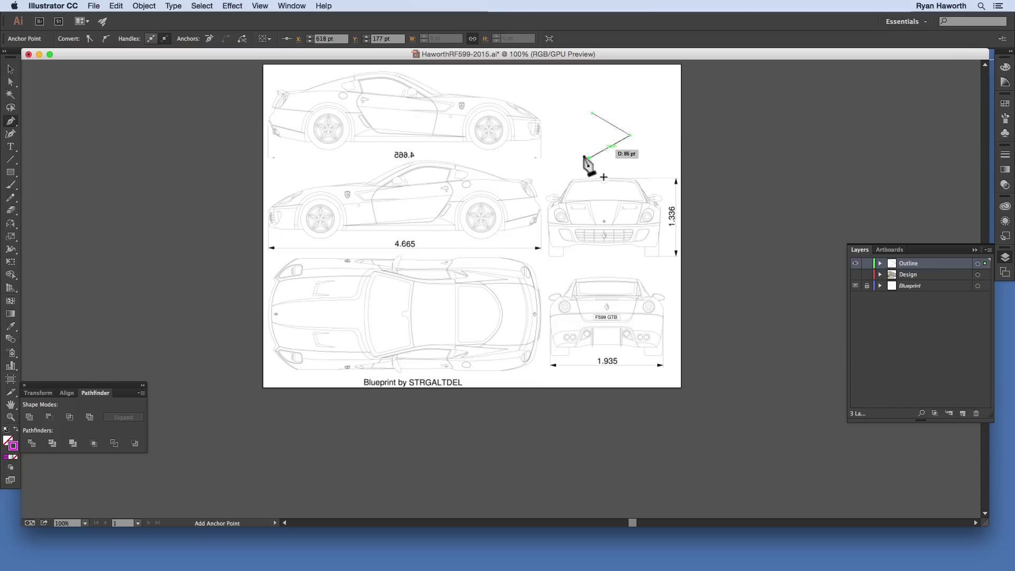
left_click(566, 140)
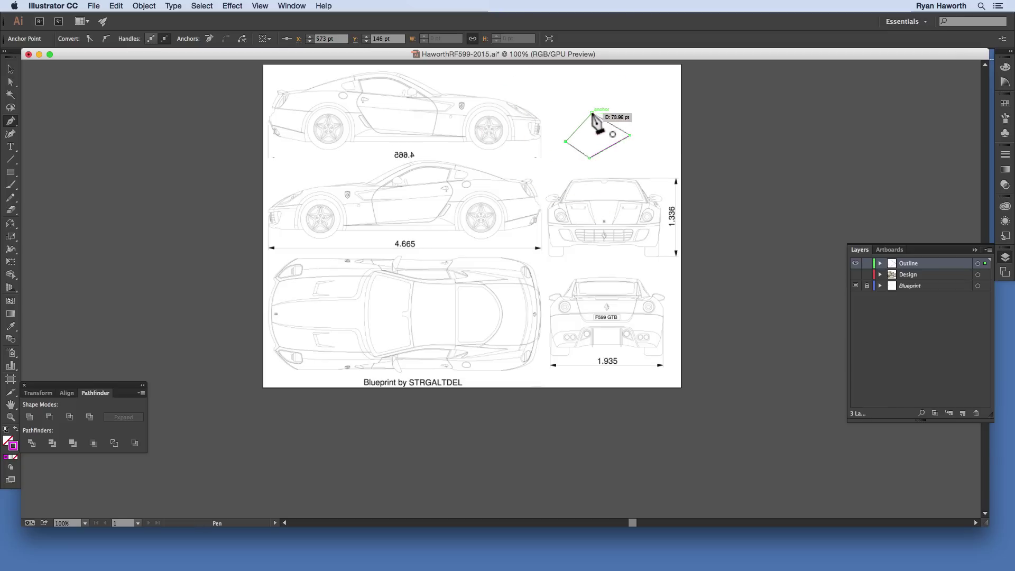
left_click(592, 113)
left_click(640, 113, "super")
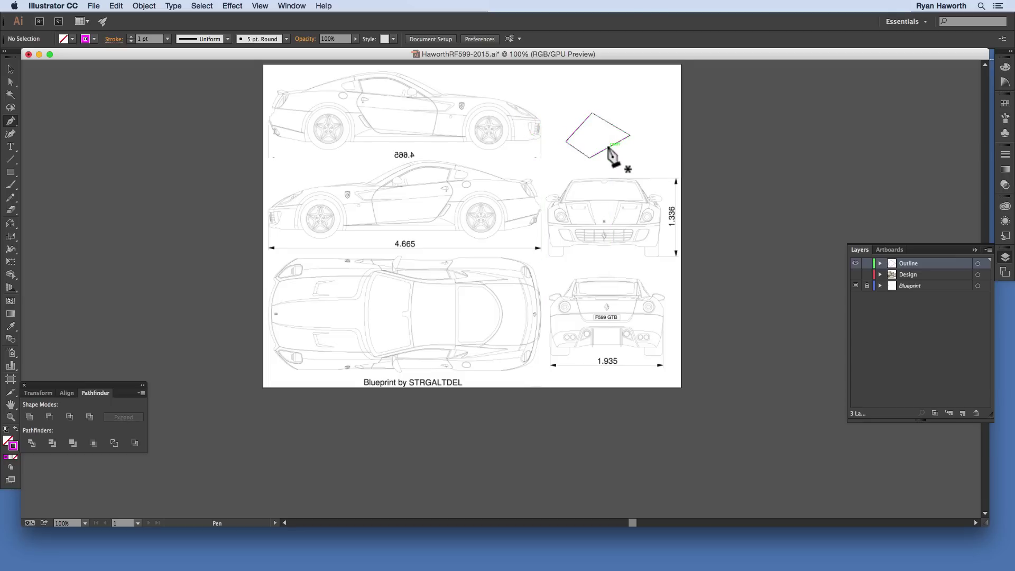
key("super+s")
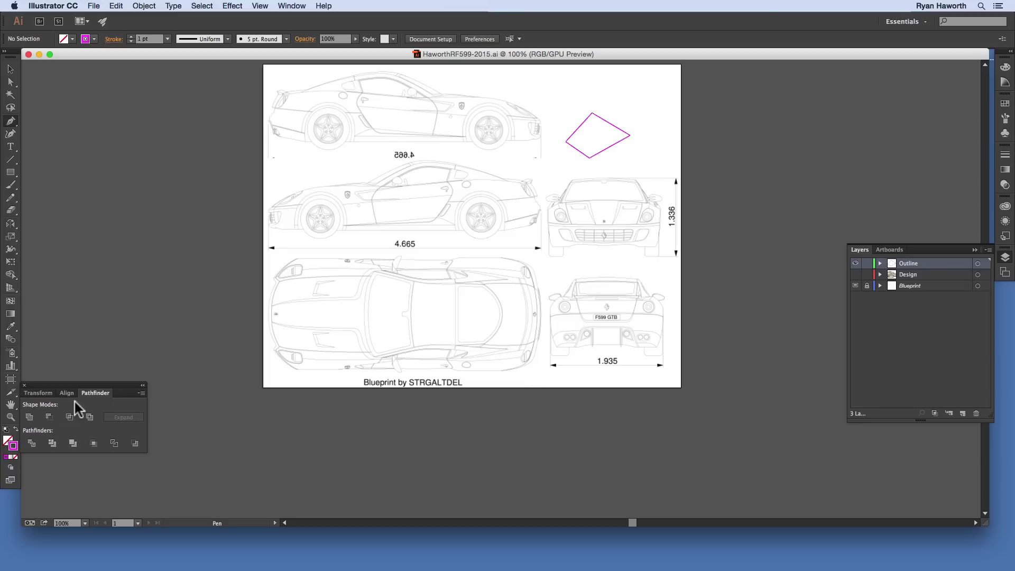
Step: Delete the four-sided magenta sample outline above the front view and ready the Pen tool for a new path
left_click(629, 135, "super")
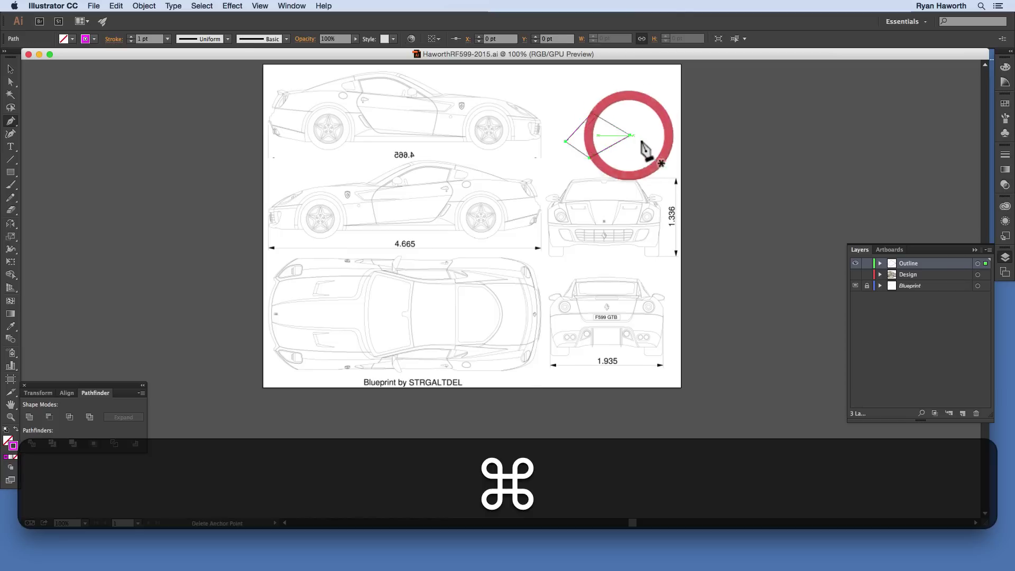
key("super+BackSpace")
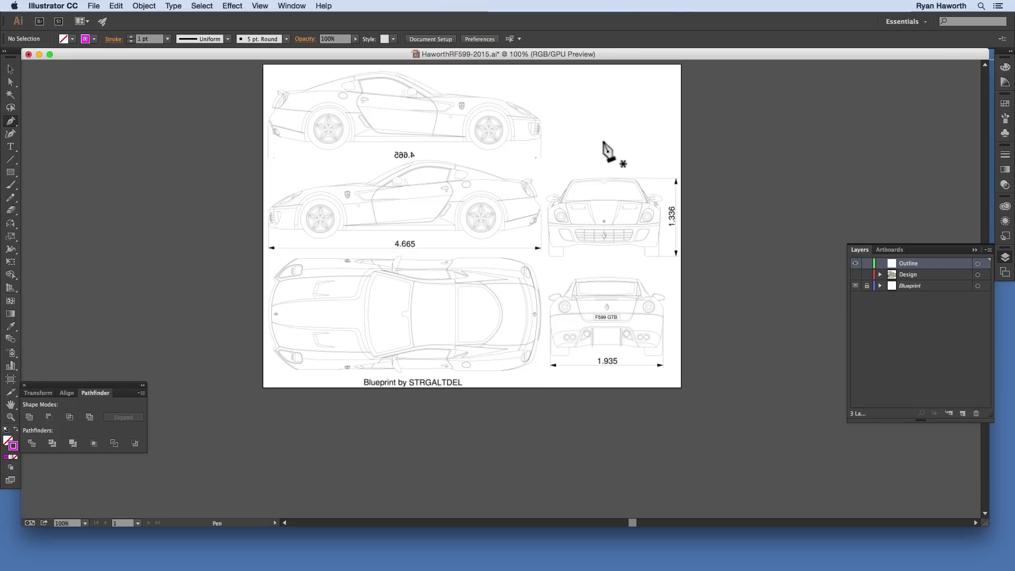
key("a")
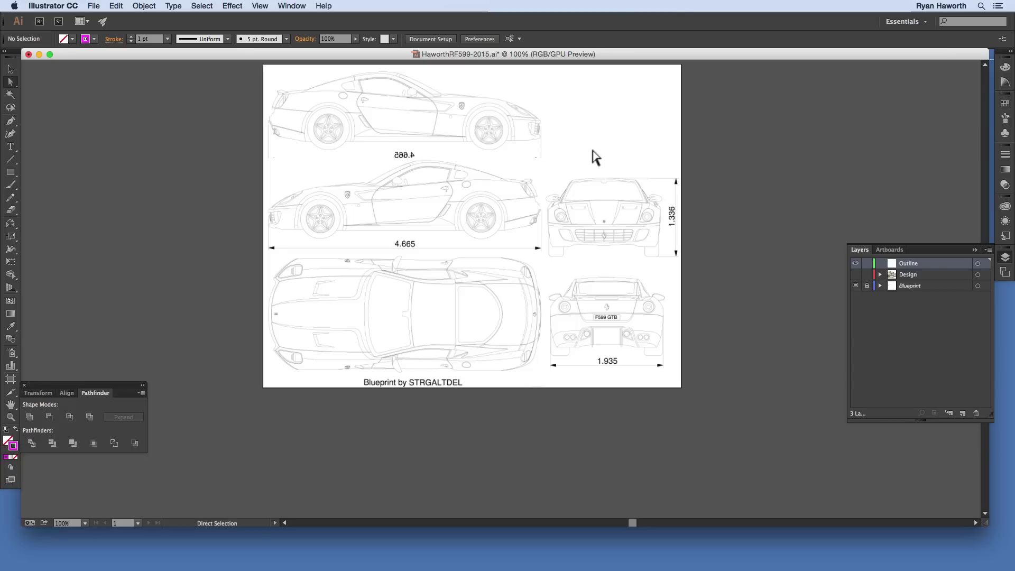
key("p")
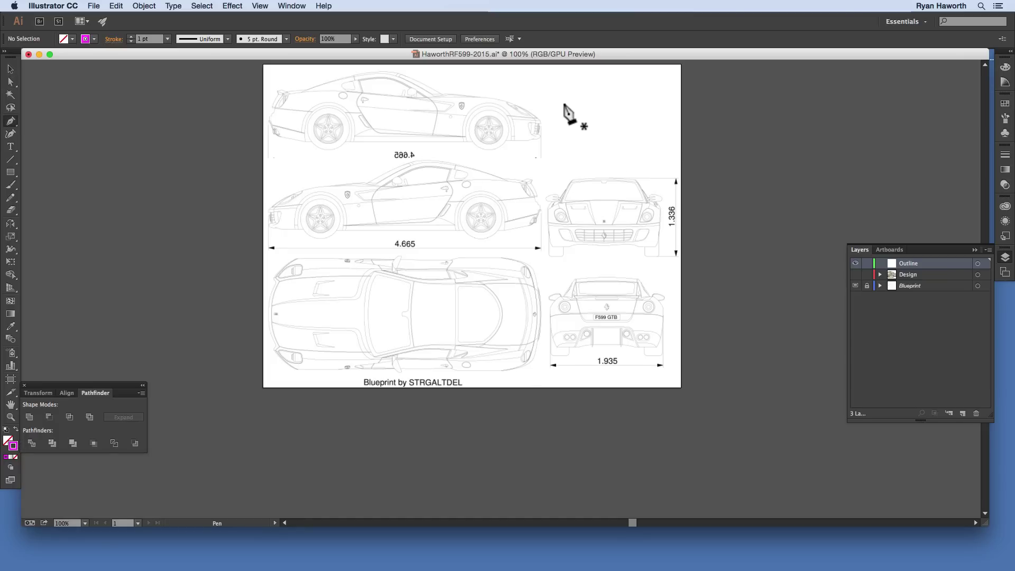
Step: Draw a closed practice shape with straight and curved sides above the front view, repositioning its anchor points while drawing
left_click(565, 104)
left_click(621, 101)
left_click_drag(629, 157, 624, 160)
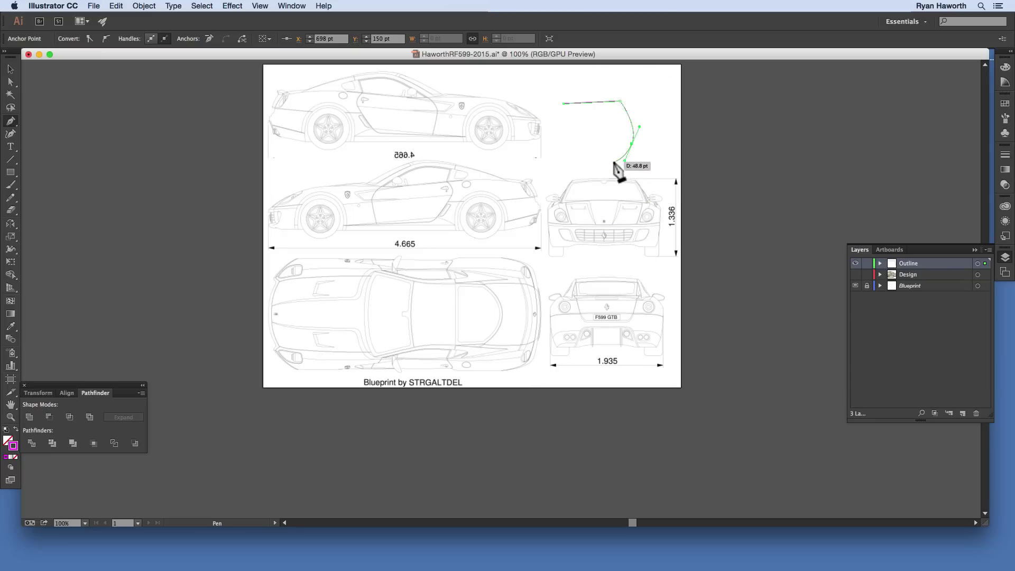
left_click_drag(632, 146, 648, 146)
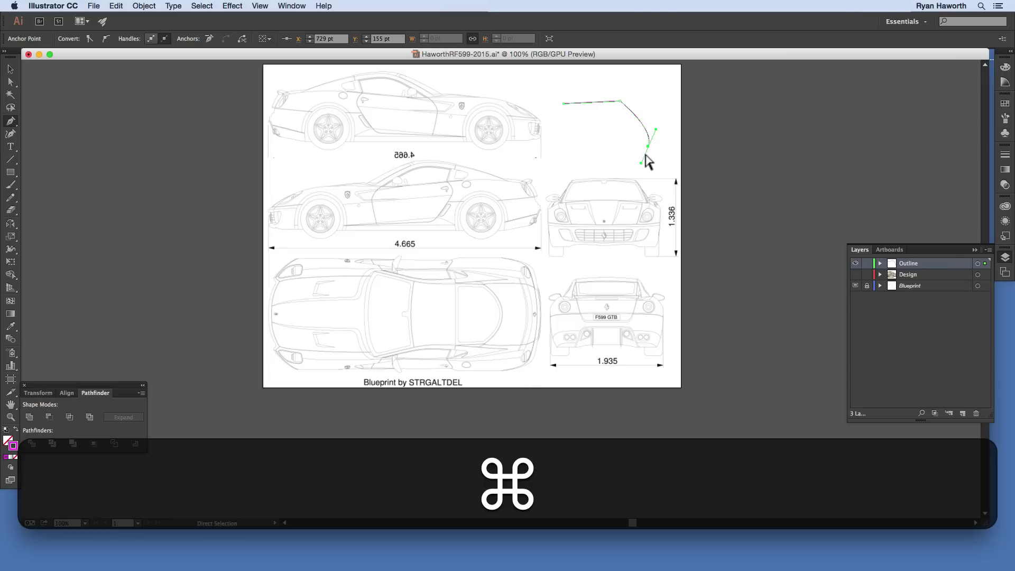
left_click_drag(607, 166, 560, 165)
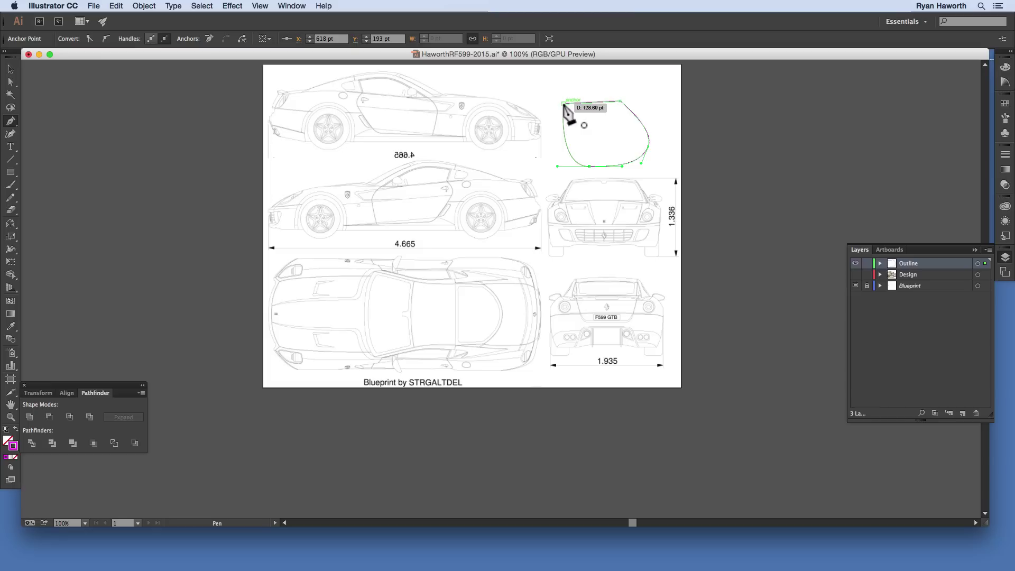
left_click(556, 139)
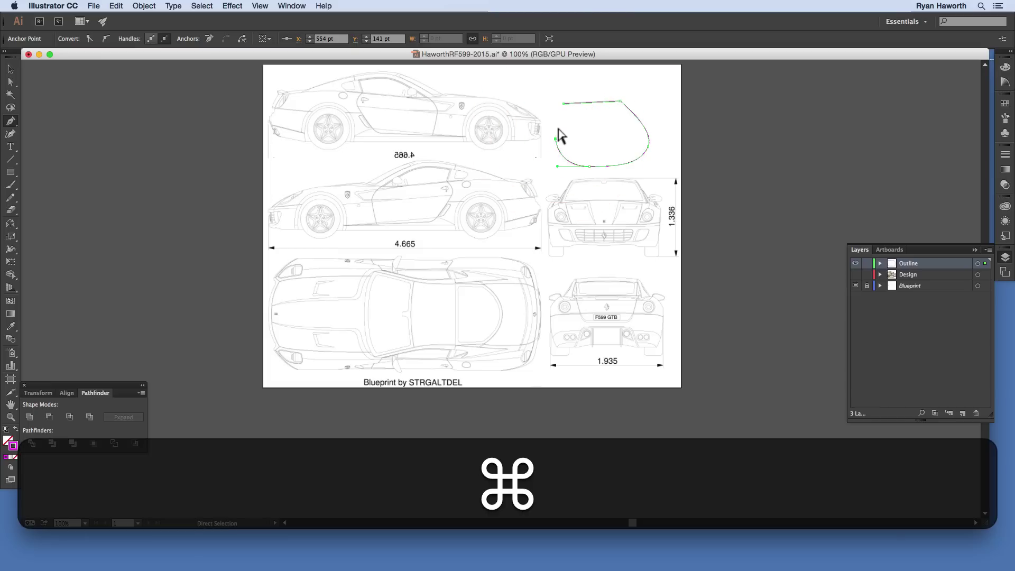
mouse_move(555, 140)
left_mouse_down()
mouse_move(566, 139)
mouse_move(554, 138)
left_mouse_up()
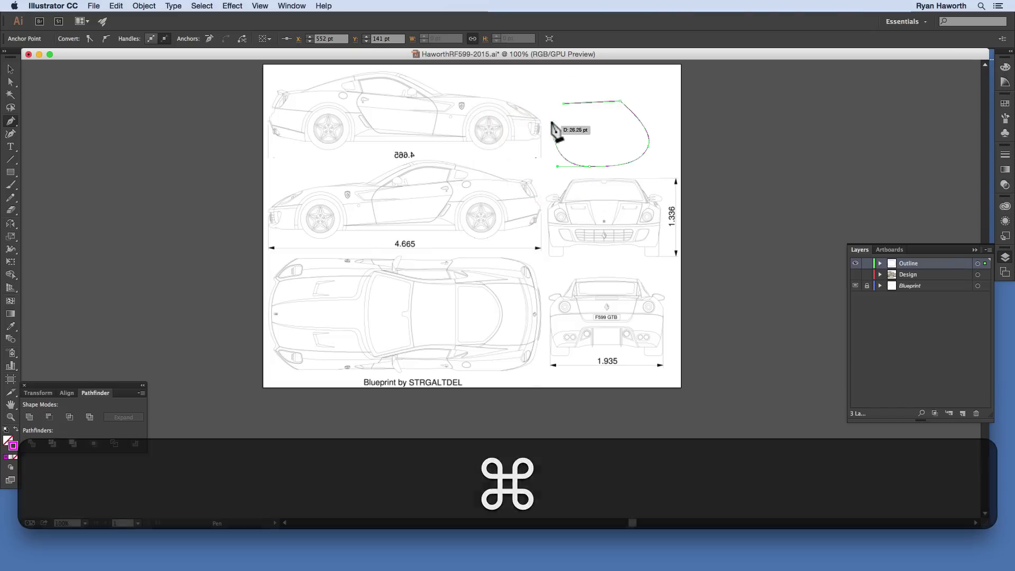
left_click_drag(564, 104, 563, 104)
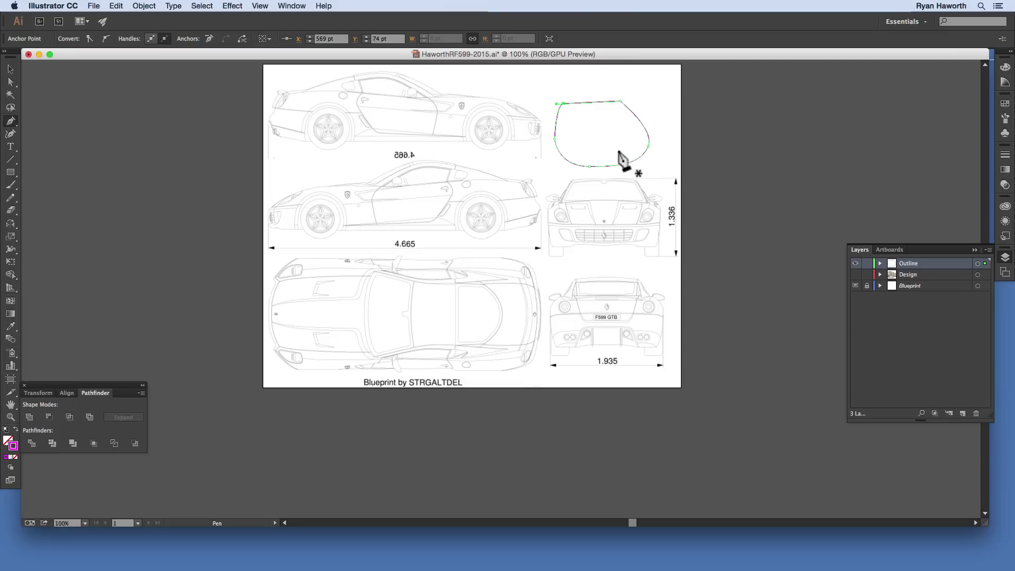
Step: Delete the entire curved practice shape from the Outline layer
key("a")
key("p")
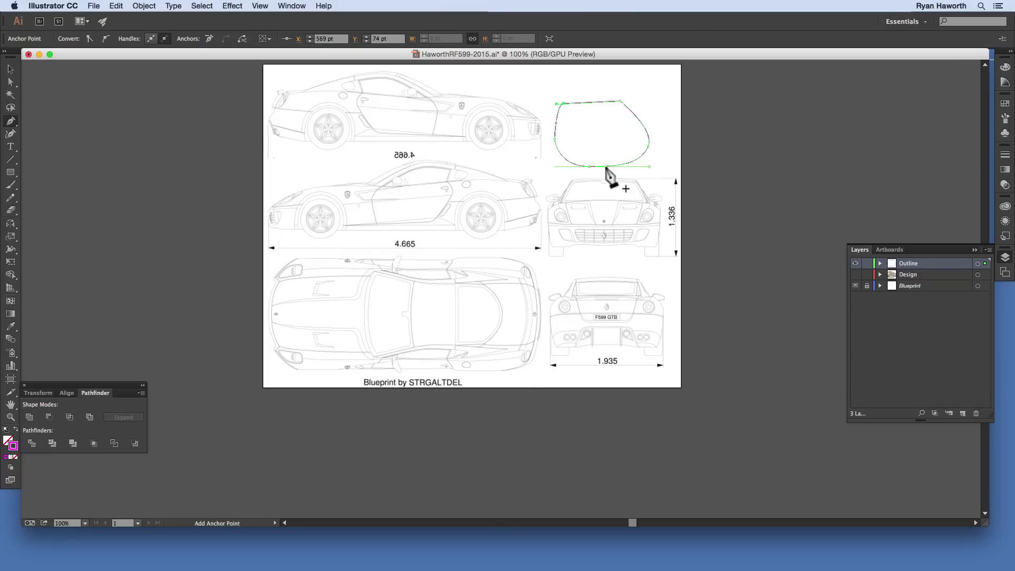
key("BackSpace")
key("BackSpace")
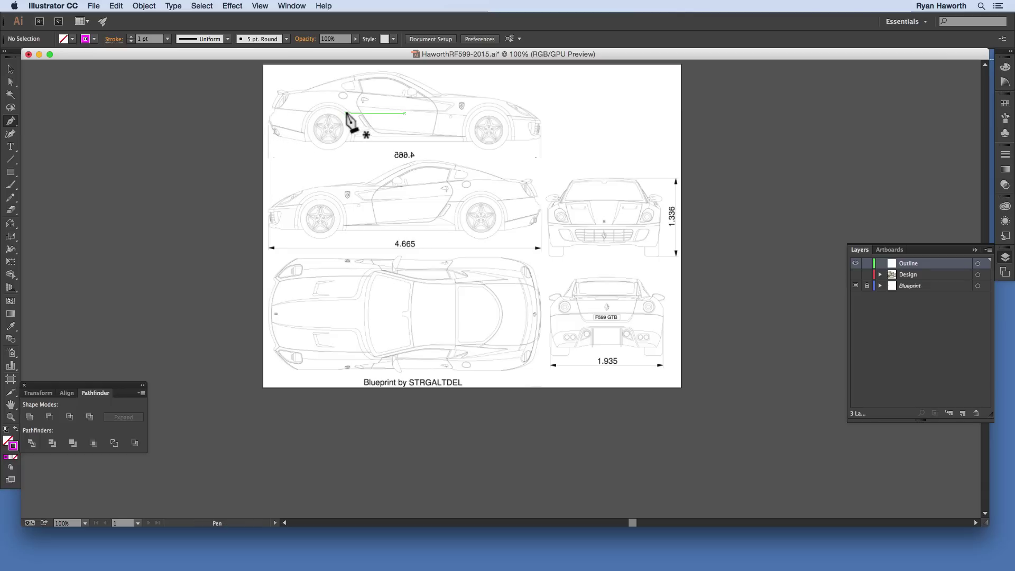
Step: Start tracing the uppermost side view with the Pen tool, from behind the rear wheel along the lower bumper past the exhaust
left_click_drag(340, 100, 357, 219)
left_click_drag(276, 180, 451, 268)
left_click_drag(560, 364, 338, 258)
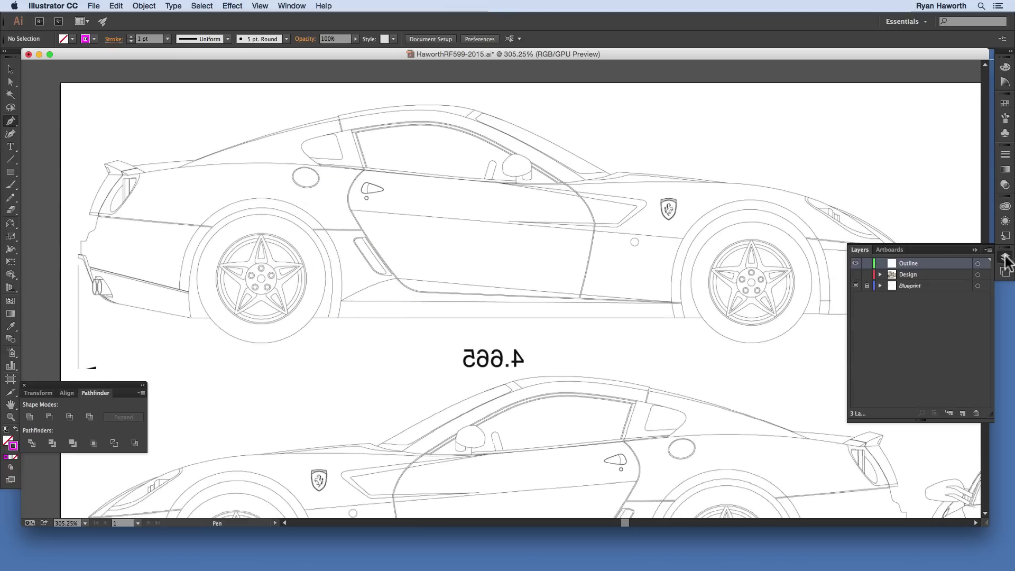
left_click(1006, 258)
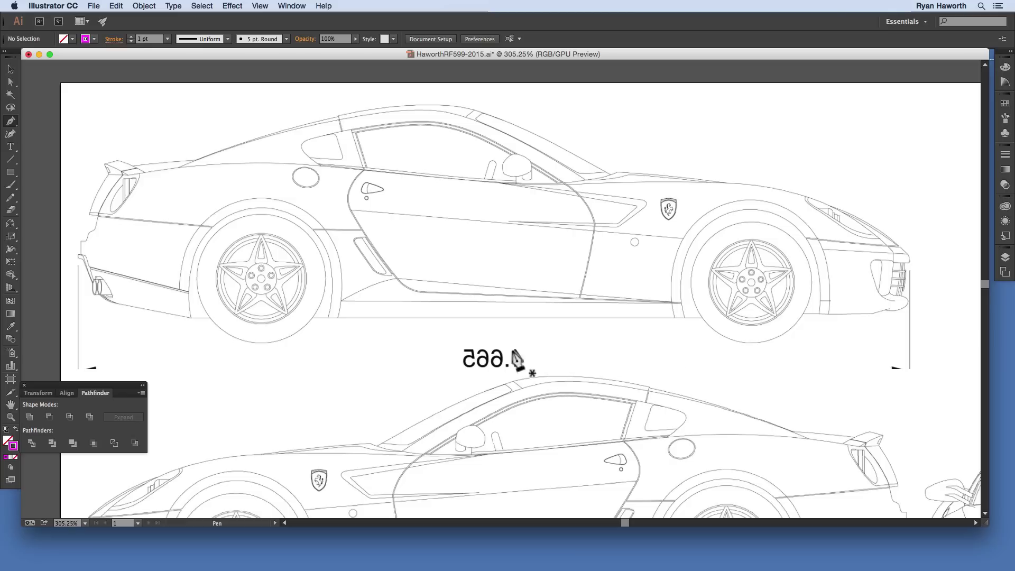
left_click(190, 318)
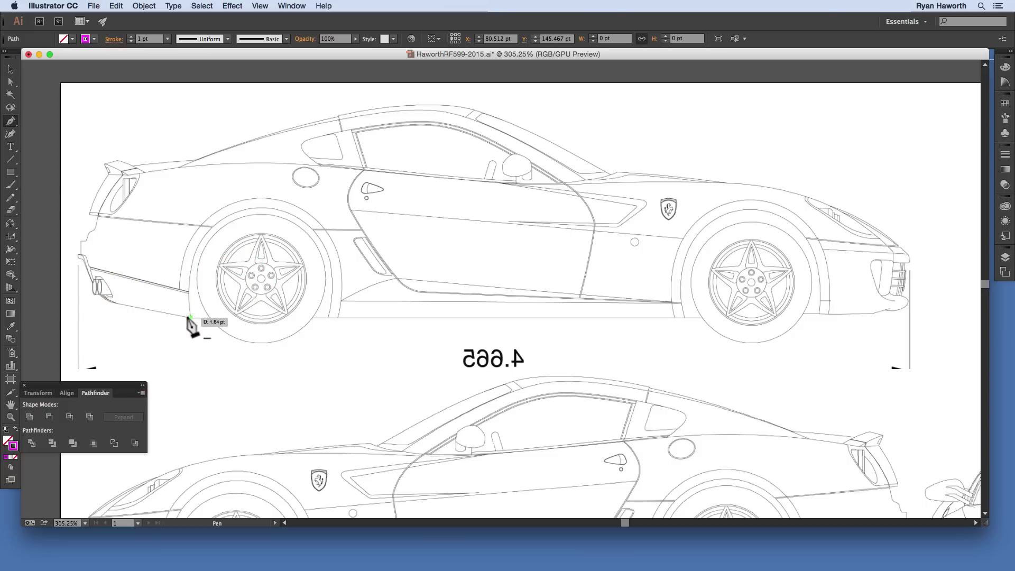
left_click(119, 306)
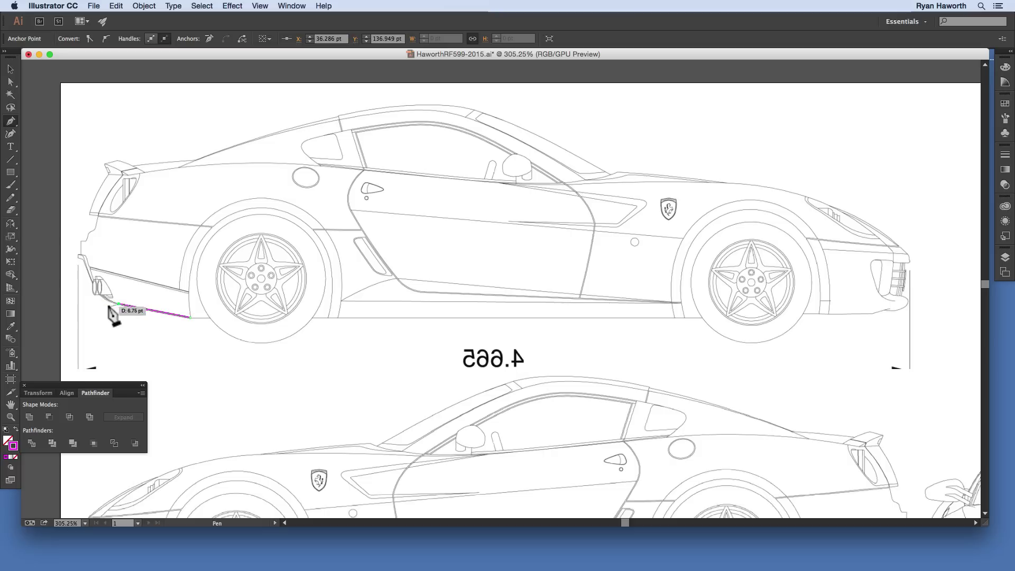
left_click(100, 292)
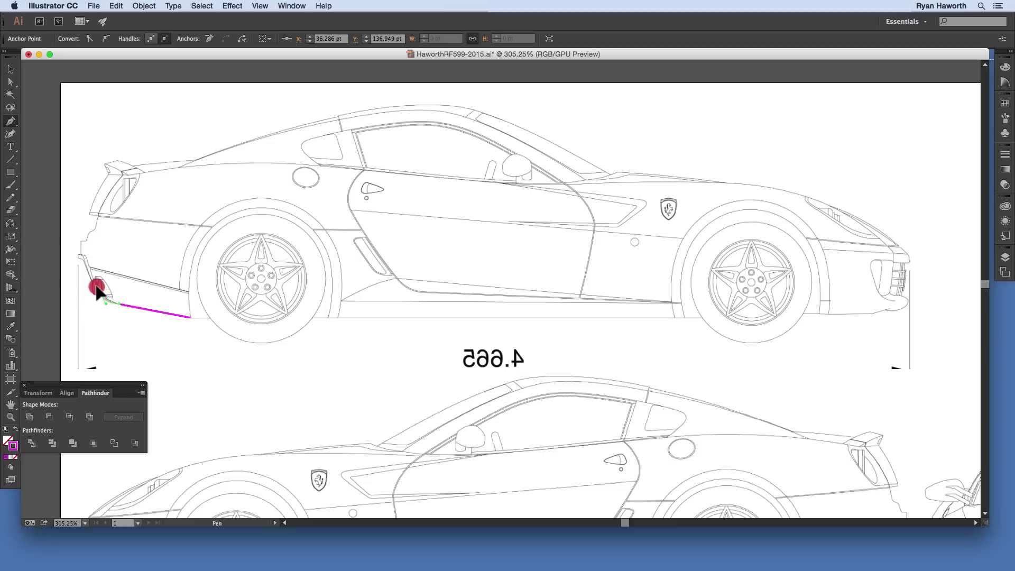
mouse_move(94, 285)
left_mouse_down()
mouse_move(86, 263)
mouse_move(111, 286)
left_mouse_up()
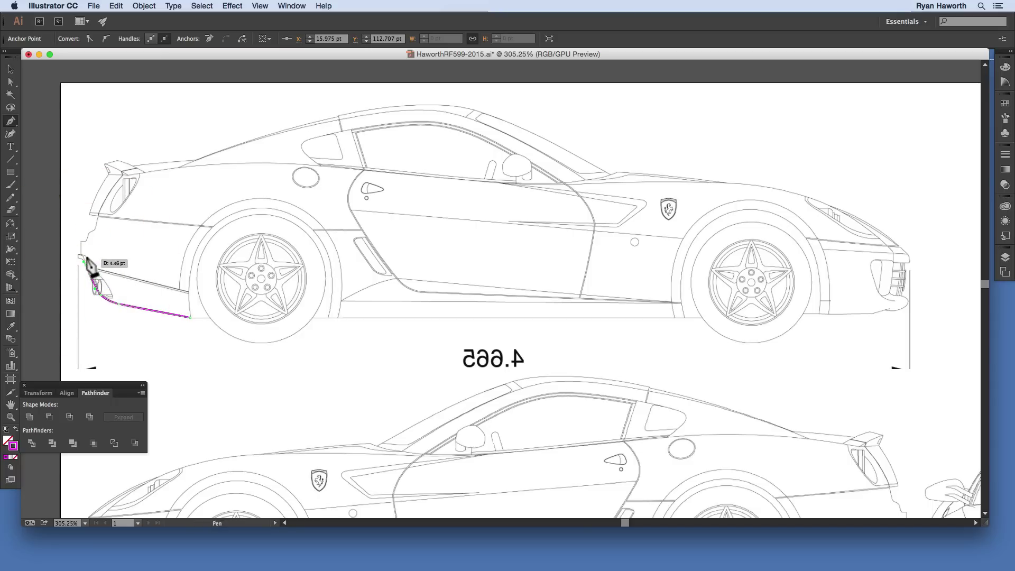
Step: Continue the magenta path up to the rear bumper's protruding lip and around its corners
left_click_drag(79, 260, 81, 256)
left_click(79, 255)
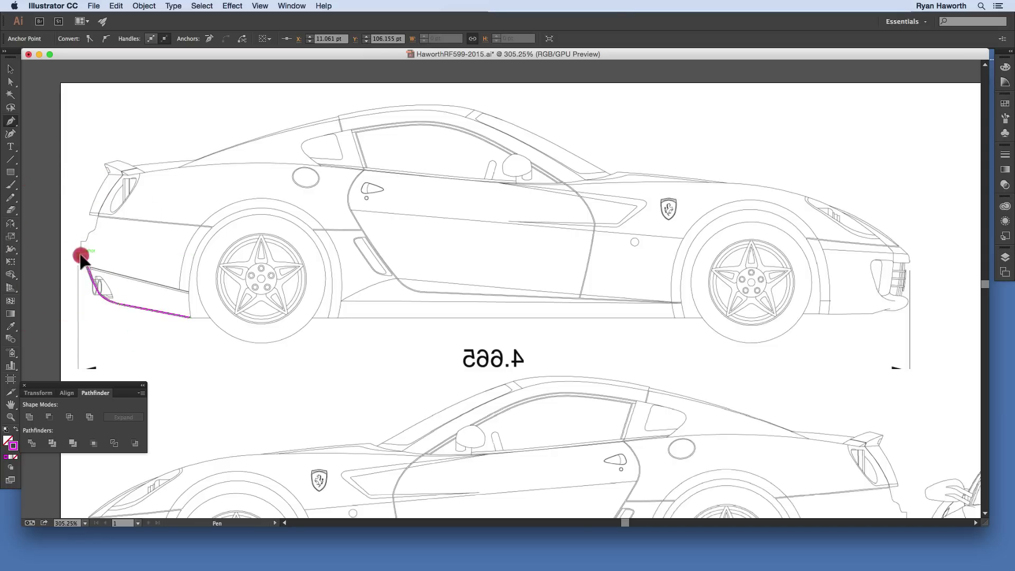
left_click_drag(82, 242, 85, 253)
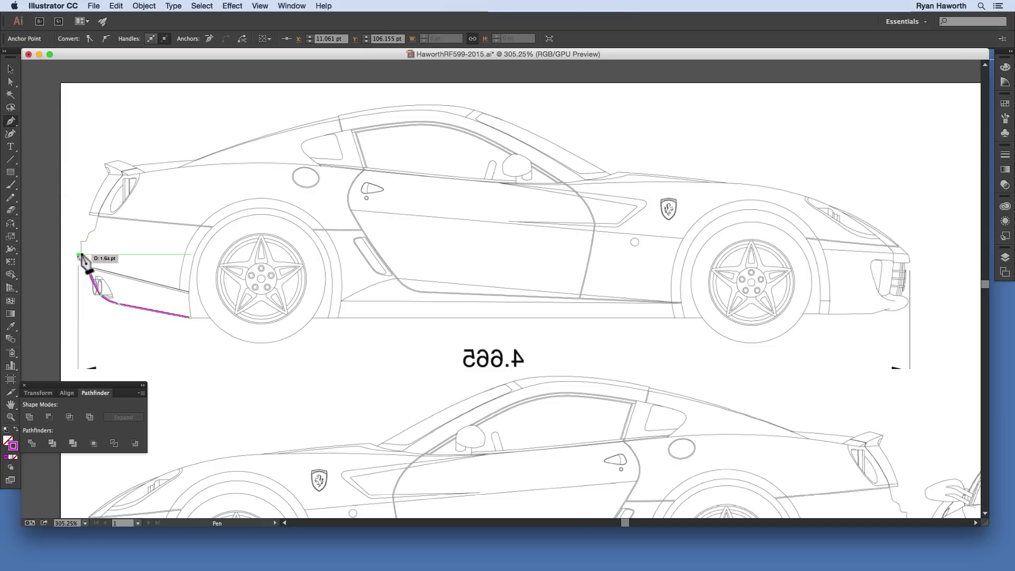
left_click(82, 255)
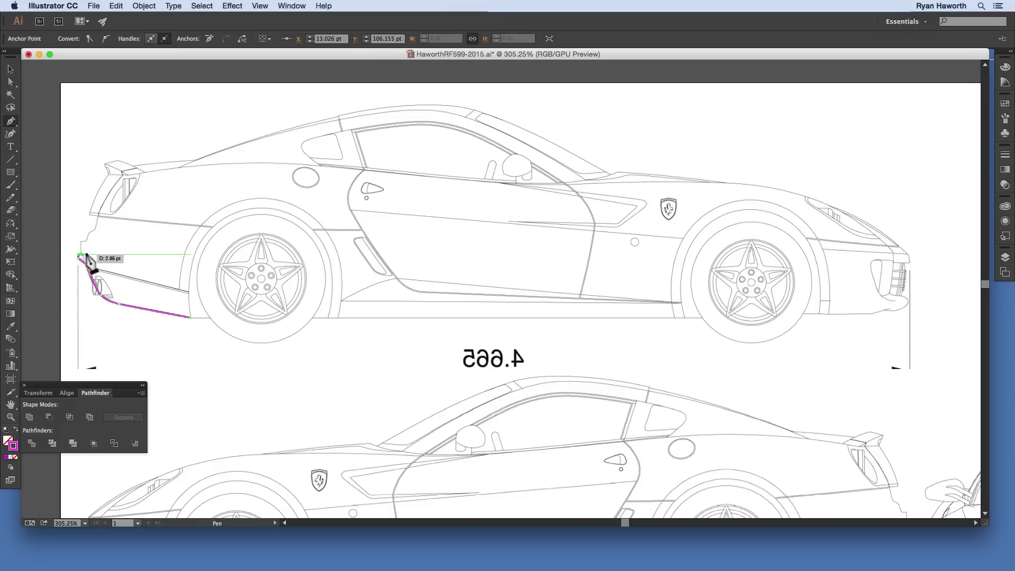
Step: Adjust the anchor point and curve handles just below the bumper lip to fit the path to the blueprint edge
key("super+space")
left_click_drag(81, 249, 299, 381)
left_click_drag(156, 322, 284, 257)
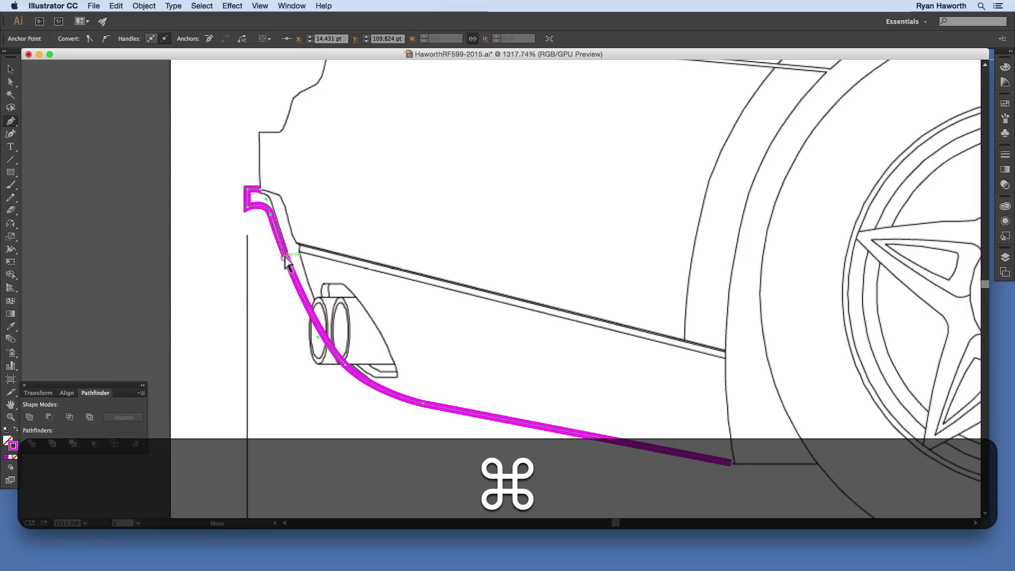
left_click_drag(320, 200, 328, 312)
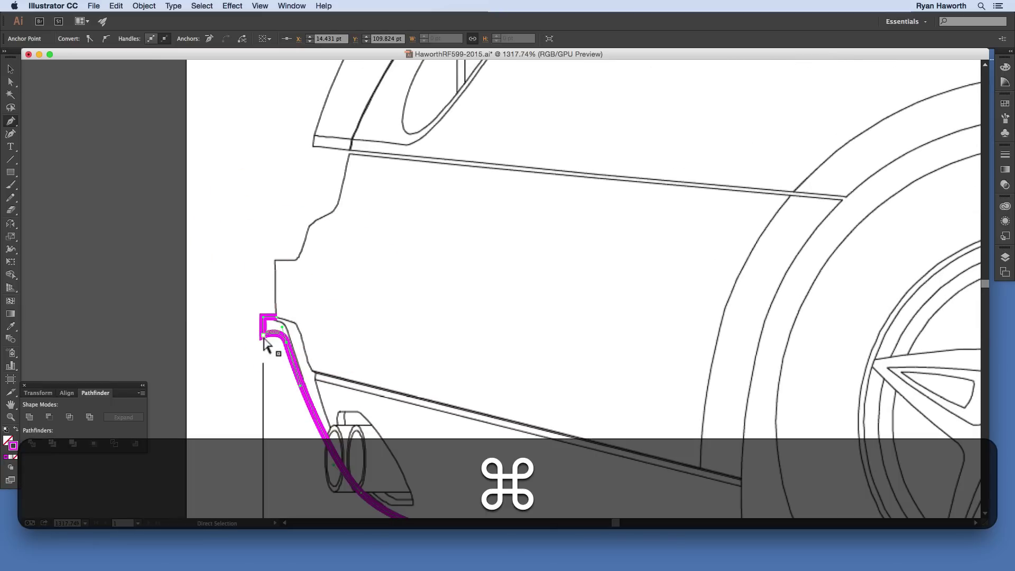
left_click(286, 337, "super")
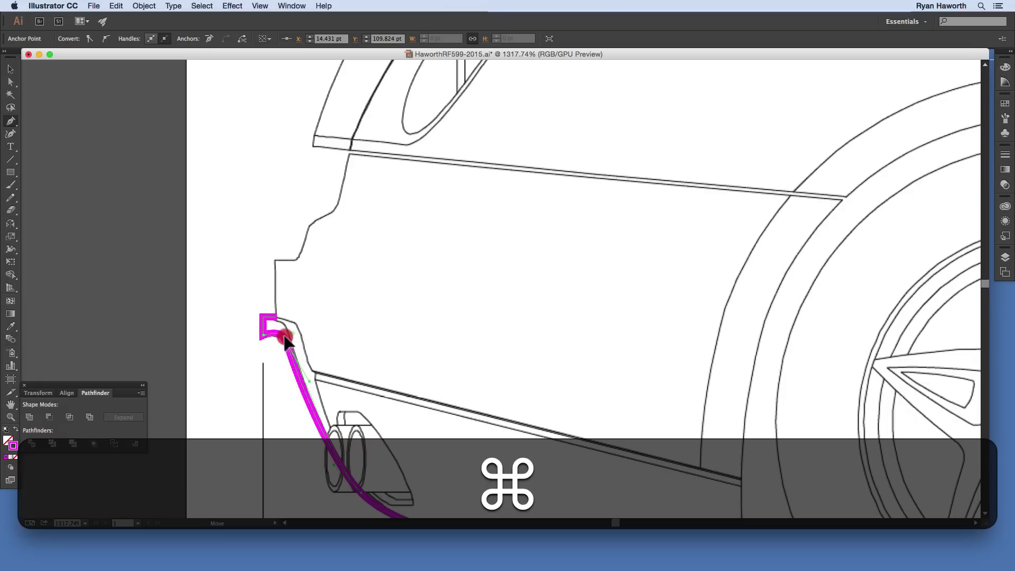
left_click_drag(285, 337, 286, 336, "super")
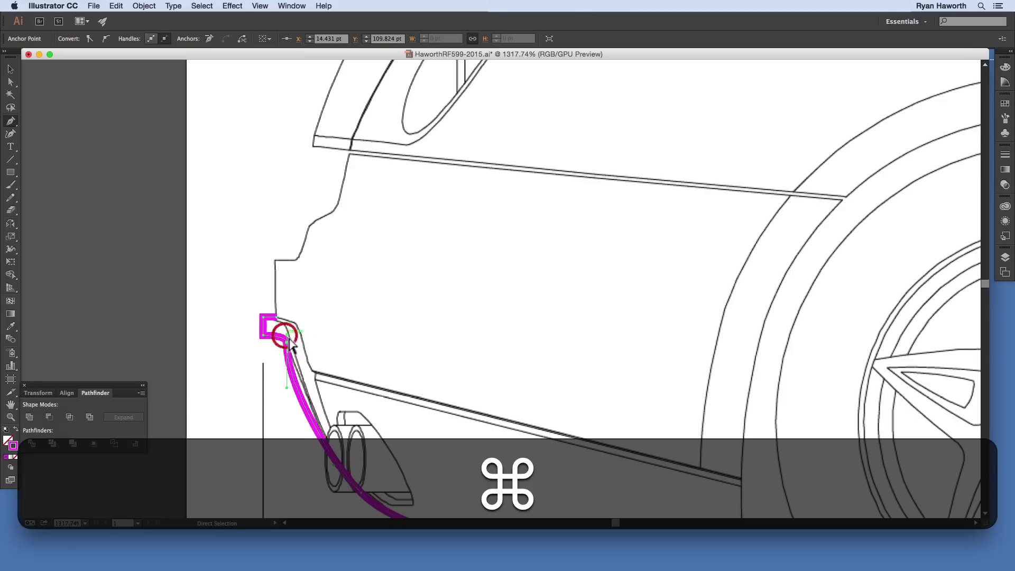
left_click(306, 391)
Step: Trace the stepped rear bumper profile from the lip up to the curved notch below the tail panel
left_click_drag(349, 239, 326, 350)
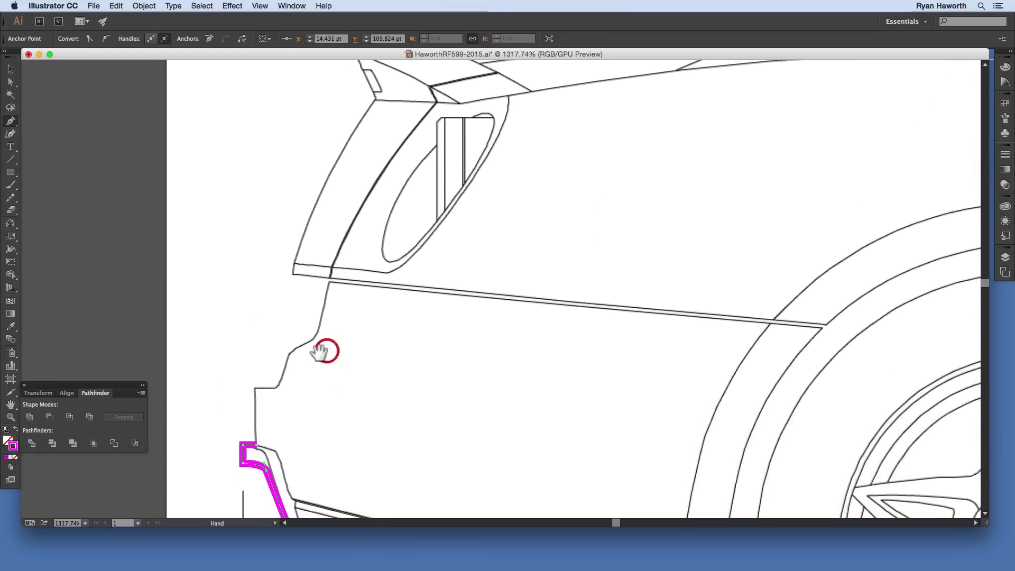
left_click(254, 389)
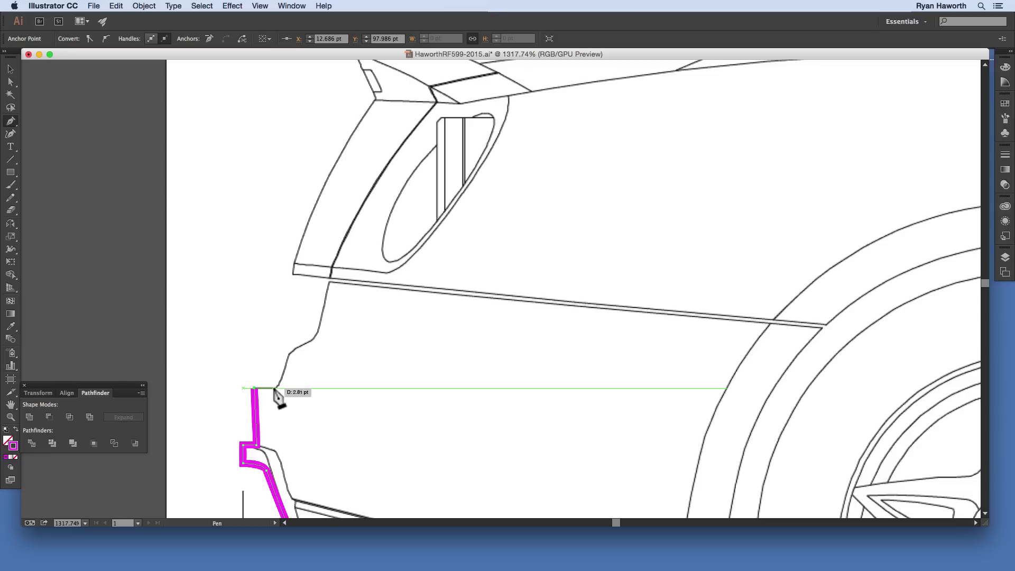
left_click(274, 389)
left_click(283, 378)
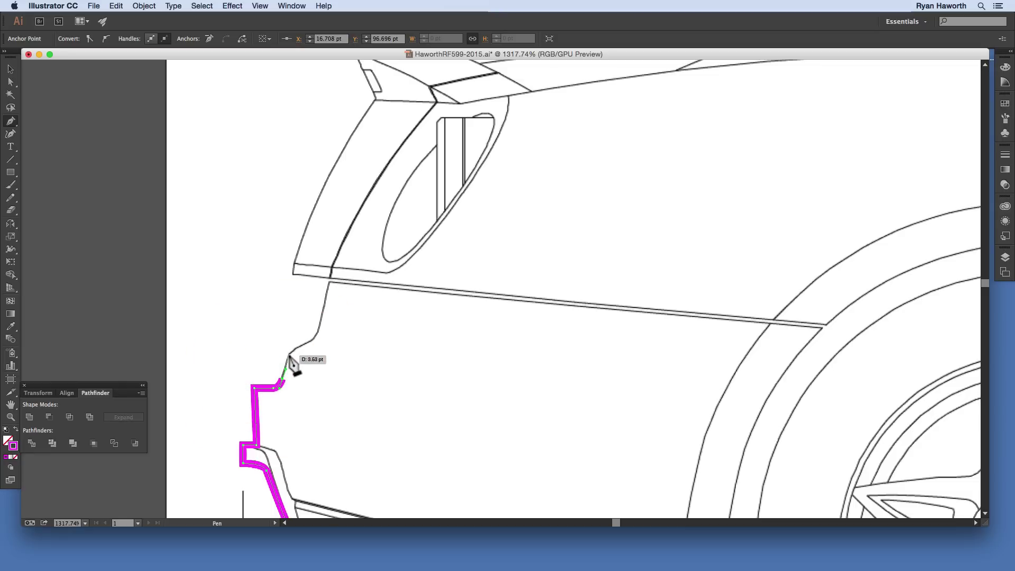
left_click(289, 355)
left_click(318, 339)
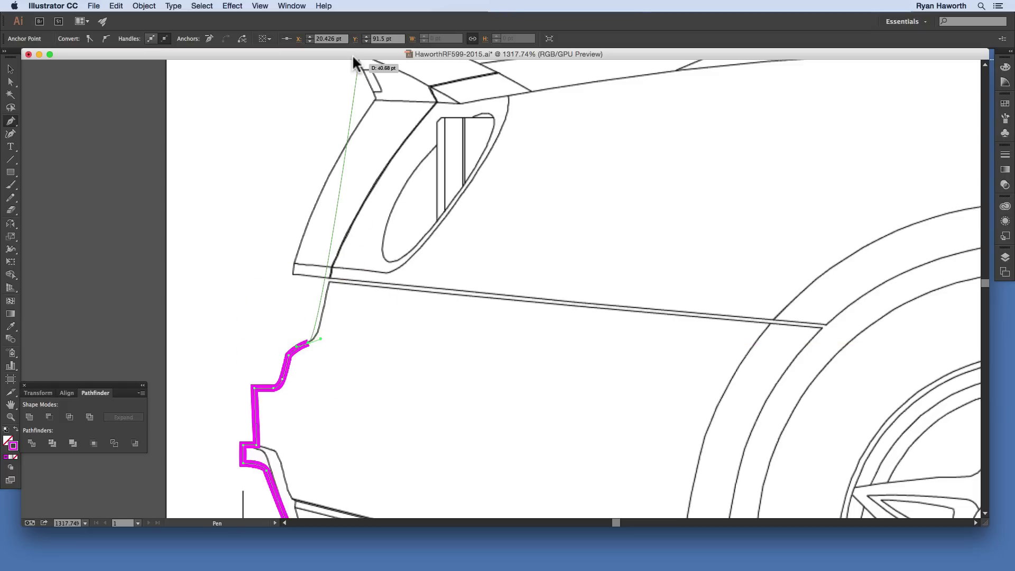
Step: Turn off Smart Guides and Snap to Point
left_click(260, 6)
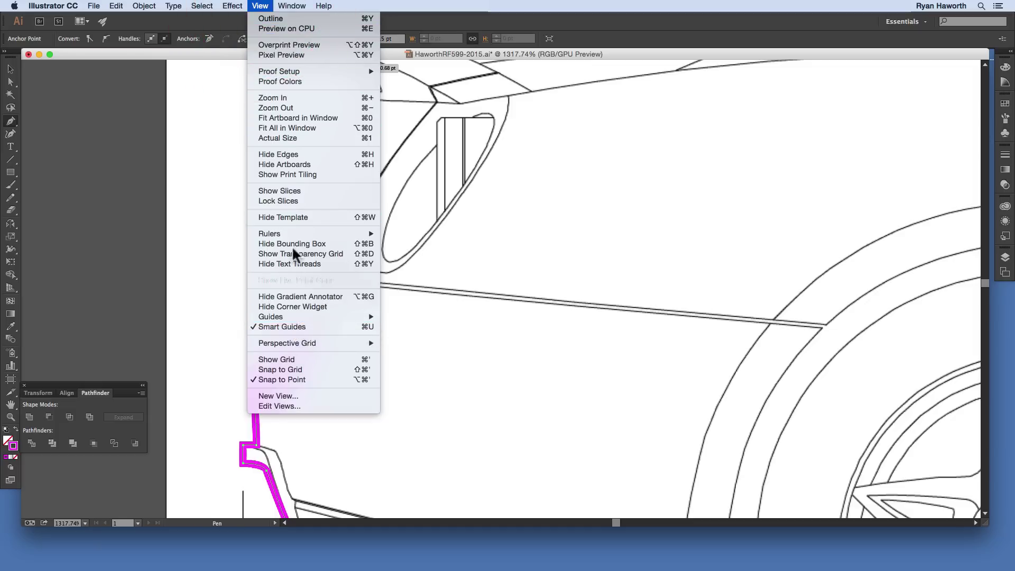
left_click(285, 327)
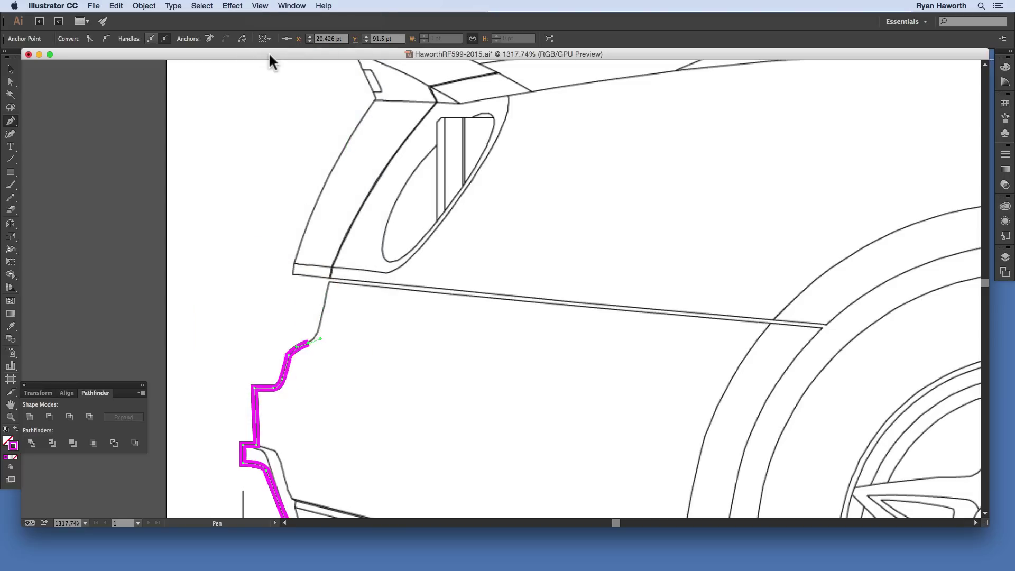
left_click(260, 8)
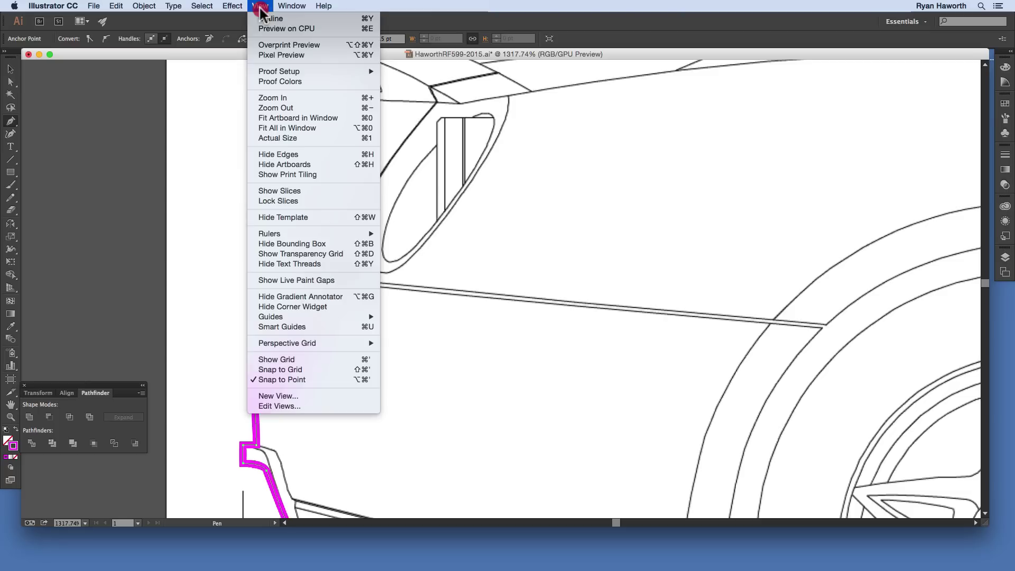
left_click(291, 379)
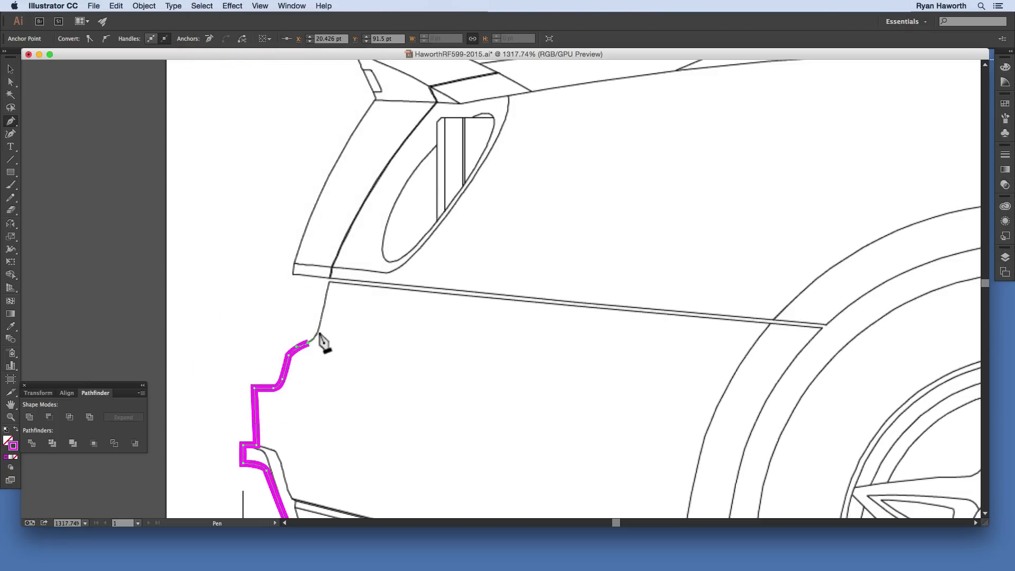
Step: Extend the rear outline from the curved notch up to the body seam beneath the tail light
left_click(320, 320)
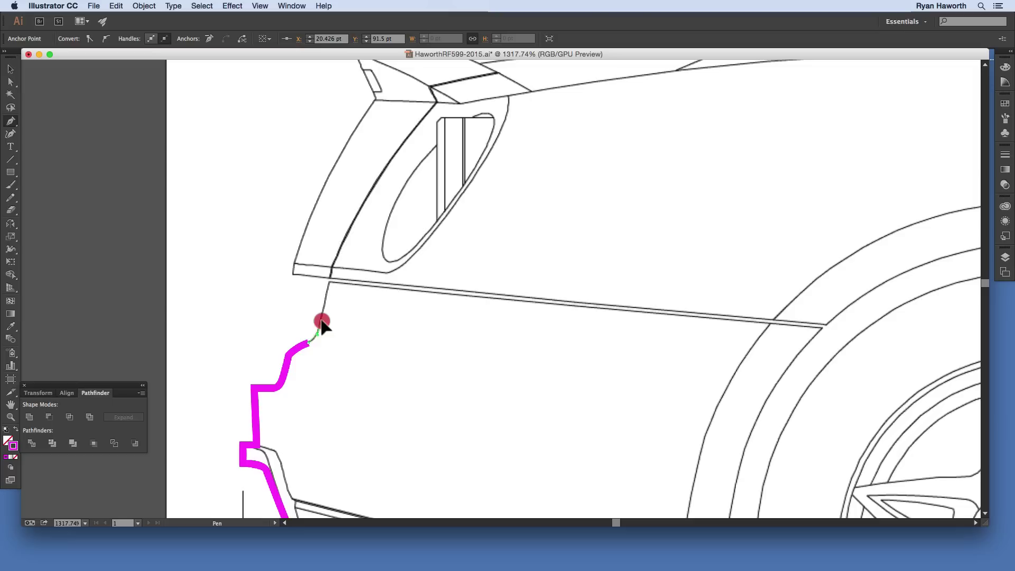
left_click(330, 282)
left_click(332, 276)
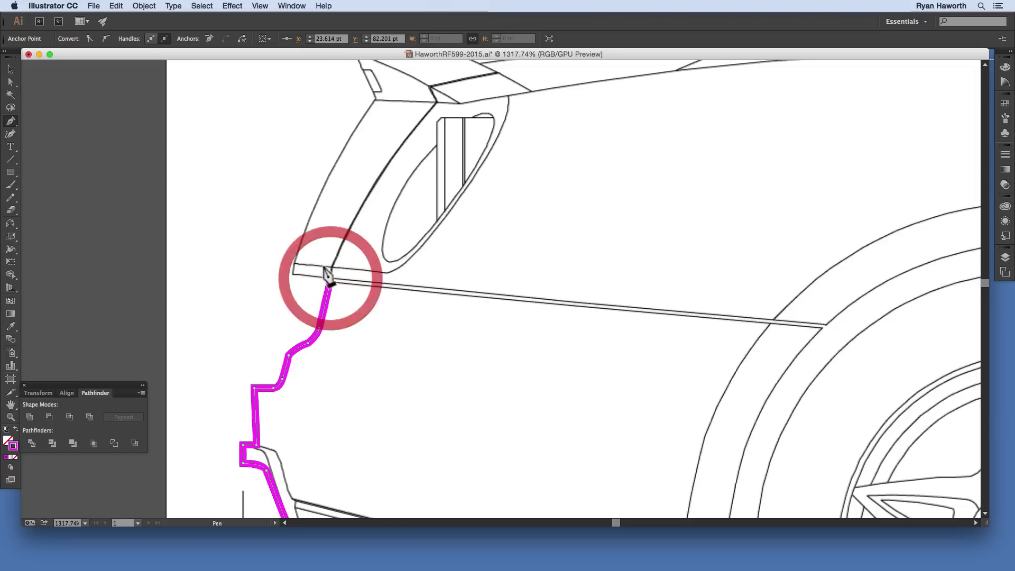
Step: Trace the tail panel outline from the body seam beneath the tail light up to the spoiler's rear tip
left_click(294, 272)
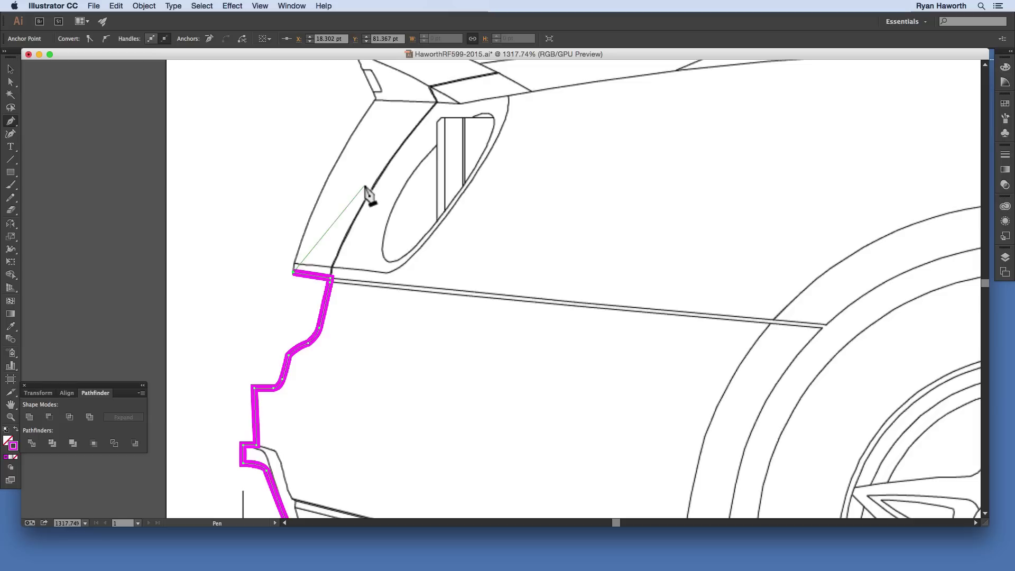
key("space")
mouse_move(356, 190)
left_mouse_down()
mouse_move(398, 334)
mouse_move(381, 304)
left_mouse_up()
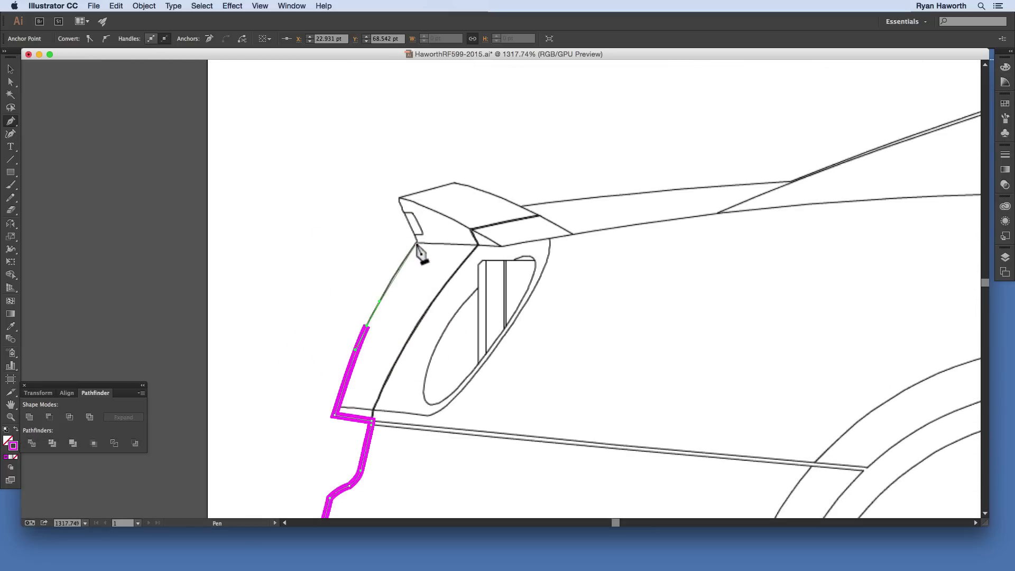
left_click(416, 241)
left_click(400, 200)
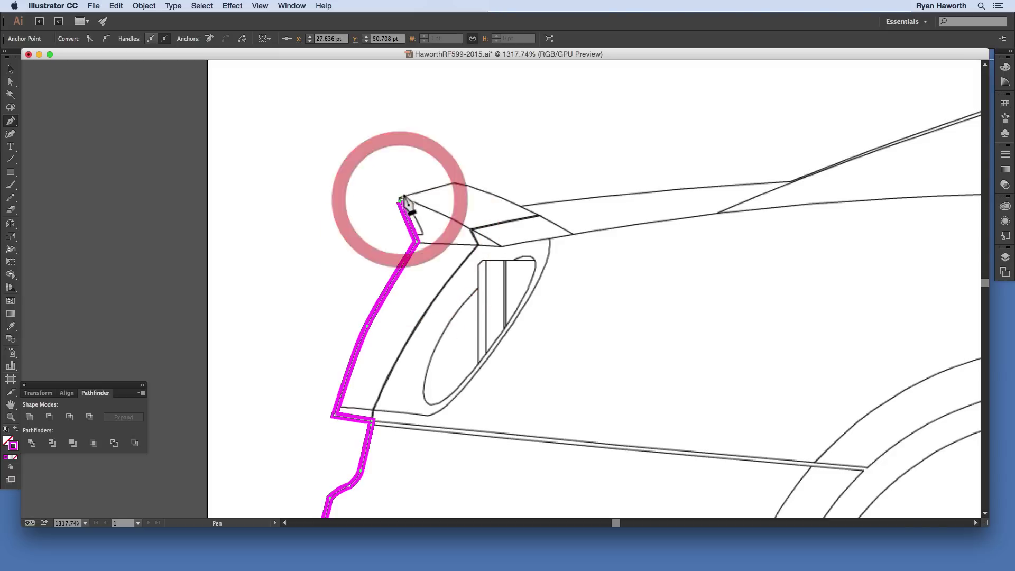
Step: Continue the outline over the top of the spoiler and along the rear deck to the base of the rear window
left_click(455, 184)
left_click(522, 208)
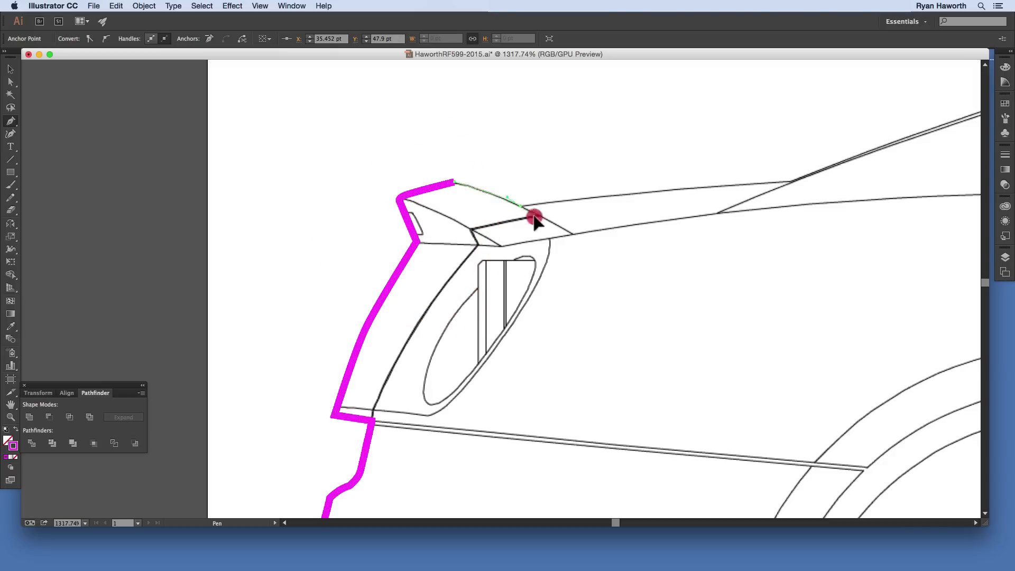
left_click(643, 195)
left_click(792, 185)
key("space")
mouse_move(797, 198)
left_mouse_down()
mouse_move(593, 315)
mouse_move(564, 283)
left_mouse_up()
key("space")
left_click_drag(637, 263, 479, 252)
Step: Trace the rear pillar edge beside the rear window up to the step at the back of the roof
left_click(766, 160)
left_click_drag(765, 159, 804, 149)
left_click(945, 121)
left_click_drag(889, 174, 413, 371)
left_click(467, 300)
left_click_drag(738, 294, 506, 288)
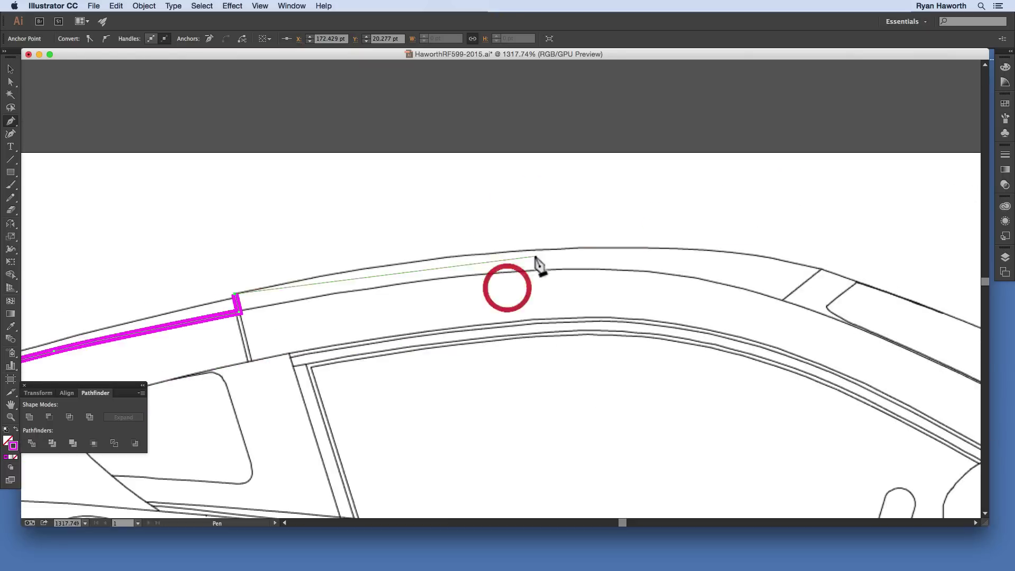
Step: Trace the curved roofline forward and cut the outline back in at the top corner of the windshield
left_click_drag(542, 249, 670, 245)
left_click_drag(817, 268, 577, 203)
left_click(858, 282)
key("space")
left_click(575, 201)
left_click(578, 209)
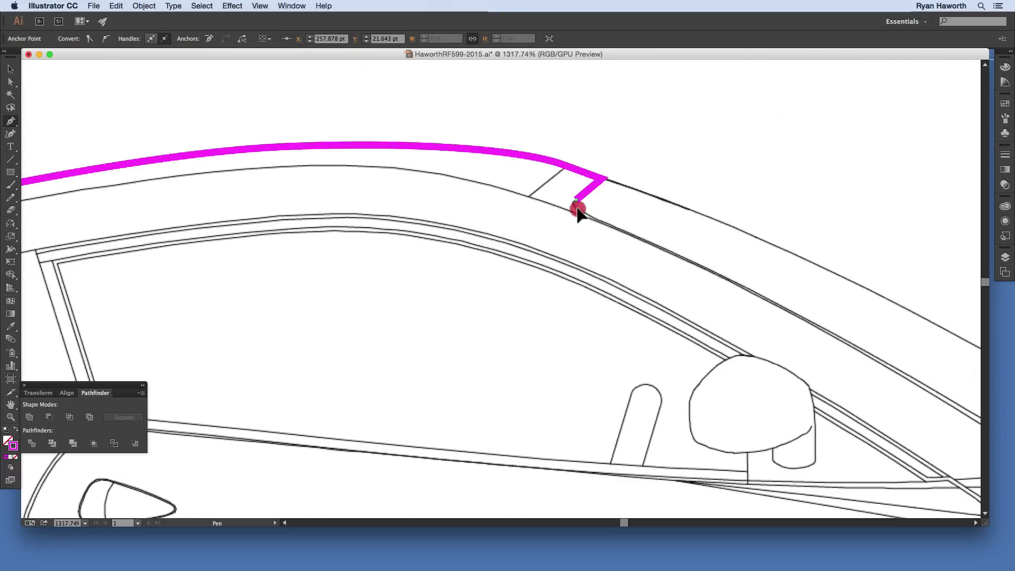
Step: Follow the windshield pillar's edge down to the curved corner at the base of the windshield
left_click_drag(633, 236, 652, 243)
left_click_drag(931, 391, 621, 297)
left_click(677, 327)
left_click_drag(723, 347, 541, 370)
left_click(458, 217, "super")
left_click(726, 348)
left_click(630, 356)
Step: Trace the notch at the windshield base and the hood line forward to the top corner of the headlight
left_click(654, 368)
left_click(682, 357)
left_click_drag(684, 360, 382, 321)
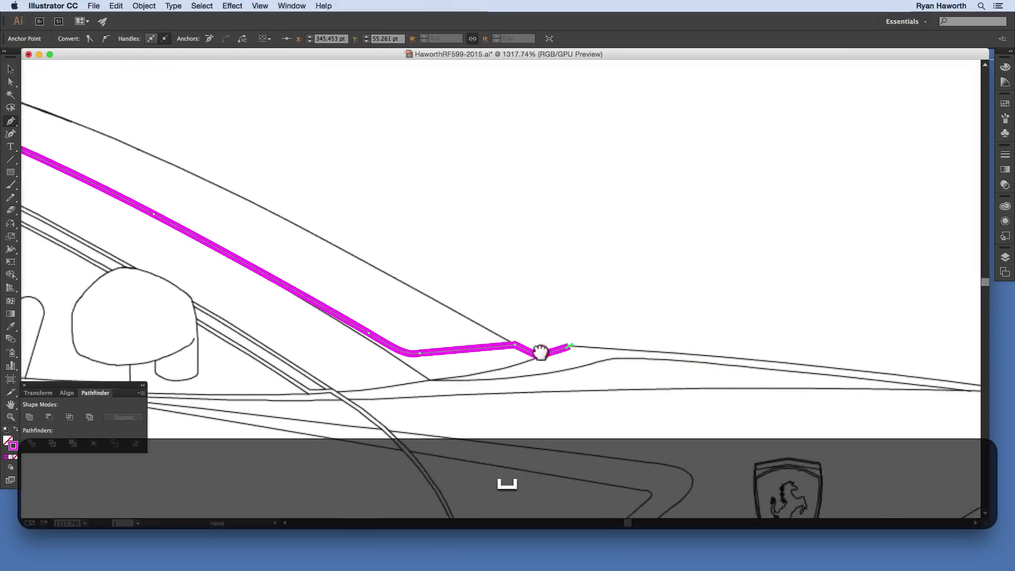
left_click_drag(719, 349, 856, 367)
left_click(855, 367)
left_click_drag(556, 303, 648, 329)
left_click(557, 304, "super")
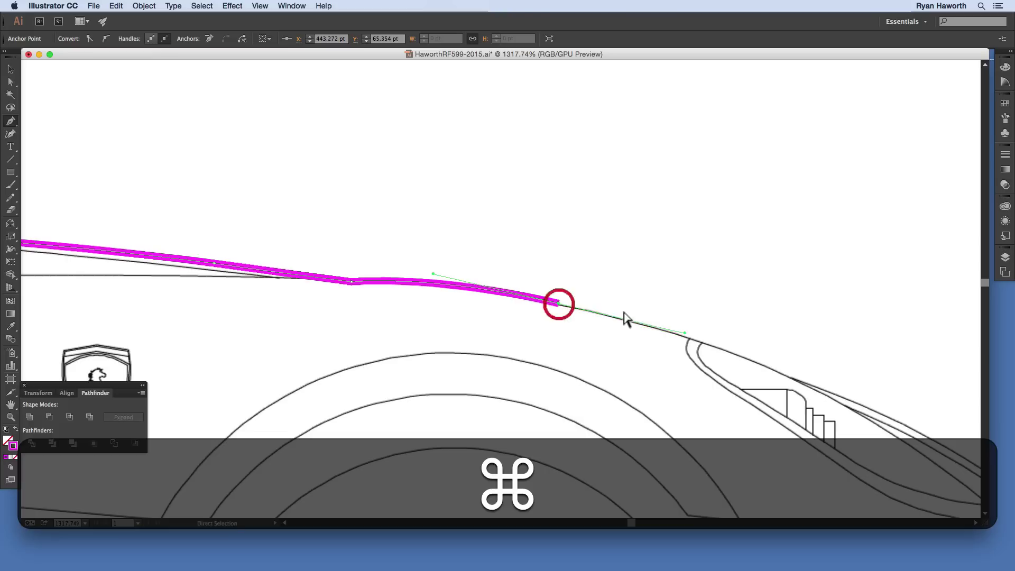
left_click(690, 339)
Step: Carry the path around the headlight, along its lower edge to the front tip and back up its upper edge
left_click_drag(704, 392, 420, 222)
left_click_drag(401, 184, 406, 187)
left_click_drag(469, 235, 520, 267)
left_click_drag(586, 317, 616, 329)
left_click_drag(672, 348, 699, 350)
left_click(723, 351)
left_click_drag(642, 286, 597, 255)
left_click(507, 207)
Step: Trace the car's nose down past the headlight and back inward along the top of the front grille
left_click_drag(693, 295, 759, 344)
left_click(808, 381)
left_click_drag(768, 413, 473, 221)
left_click_drag(551, 225, 556, 233)
left_click(558, 261)
left_click(487, 259)
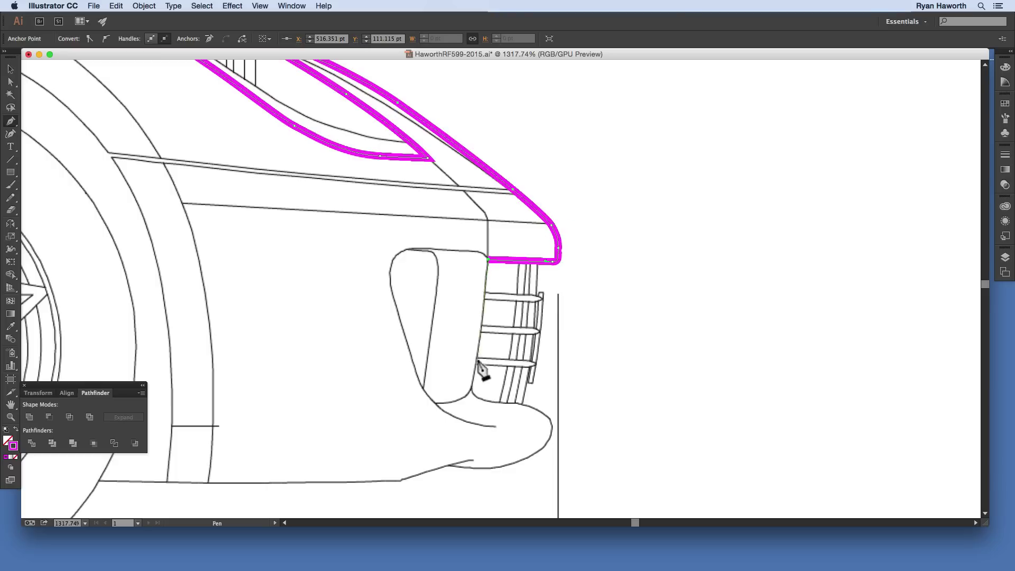
Step: Trace the front air intake's edge, the rounded bumper lip and the lower edge back to the front wheel arch
left_click(471, 391)
left_click_drag(505, 405, 554, 431)
left_click_drag(488, 467, 467, 468)
left_click_drag(507, 474, 808, 426)
left_click(751, 416)
left_click(705, 429)
left_click_drag(708, 434, 914, 425)
left_click(677, 423)
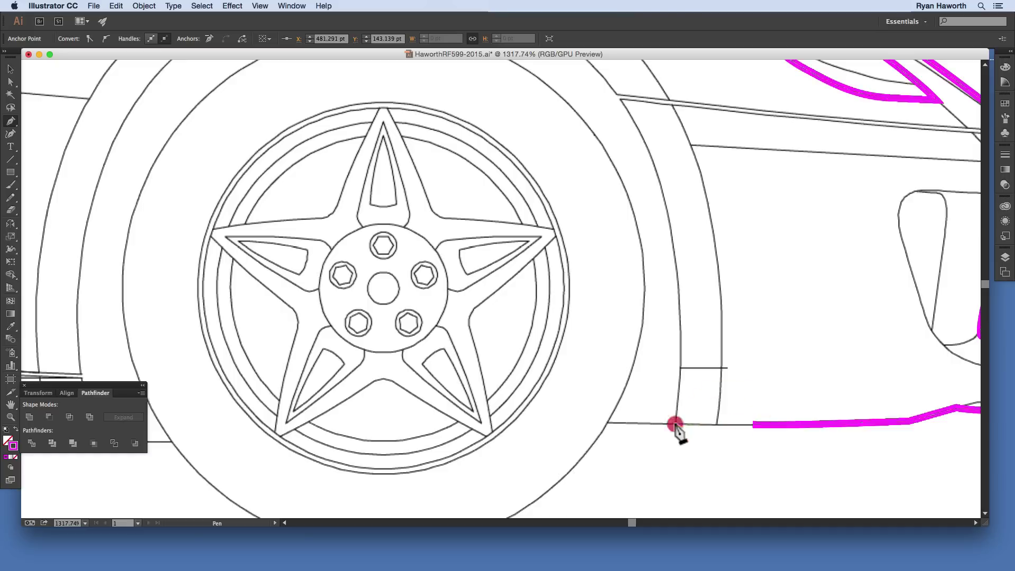
Step: Run the outline along the car's underside across both wheels and close the path at its rear starting point
left_click_drag(646, 436, 856, 453)
left_click(730, 415, "alt+super")
left_click(730, 414, "alt+super")
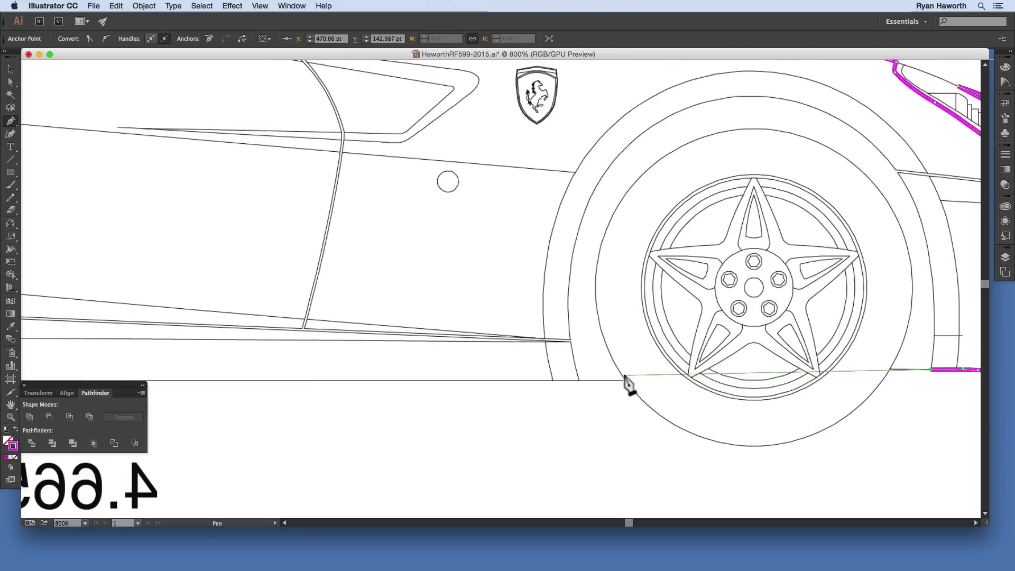
left_click(626, 380)
left_click_drag(509, 427, 775, 445)
left_click_drag(185, 417, 517, 410)
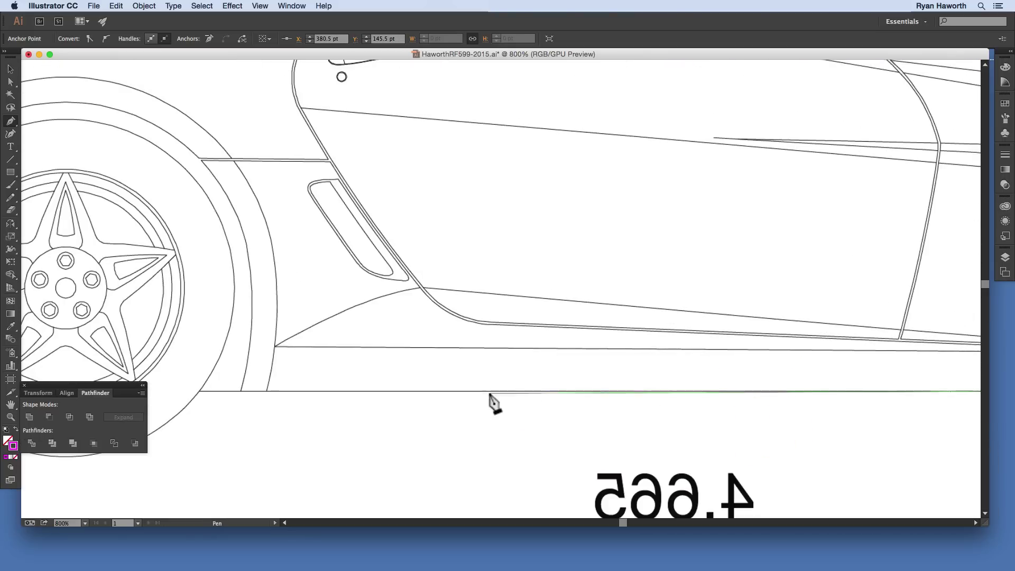
left_click(201, 391)
left_click_drag(326, 449, 912, 475)
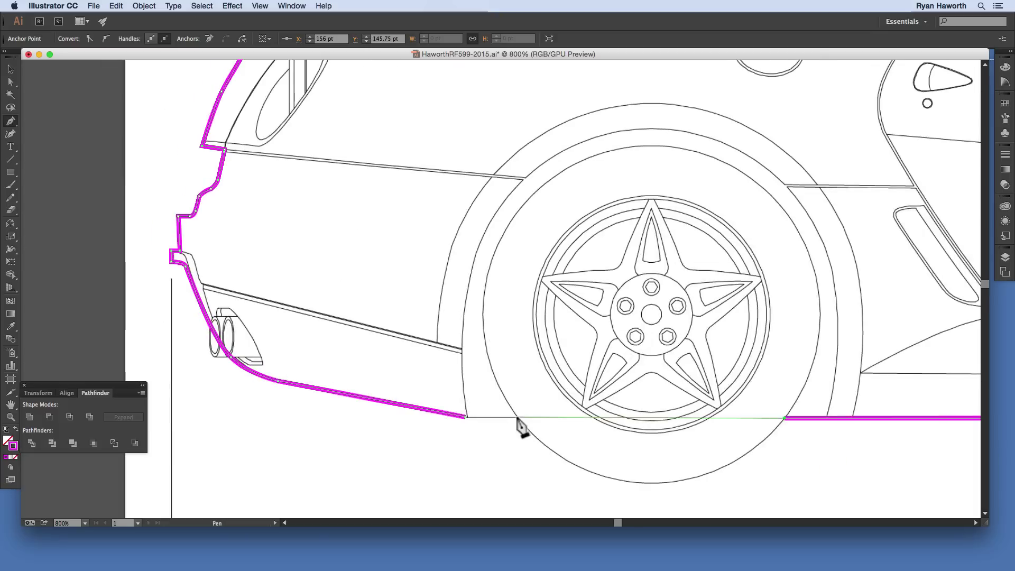
left_click(517, 418)
left_click(465, 418)
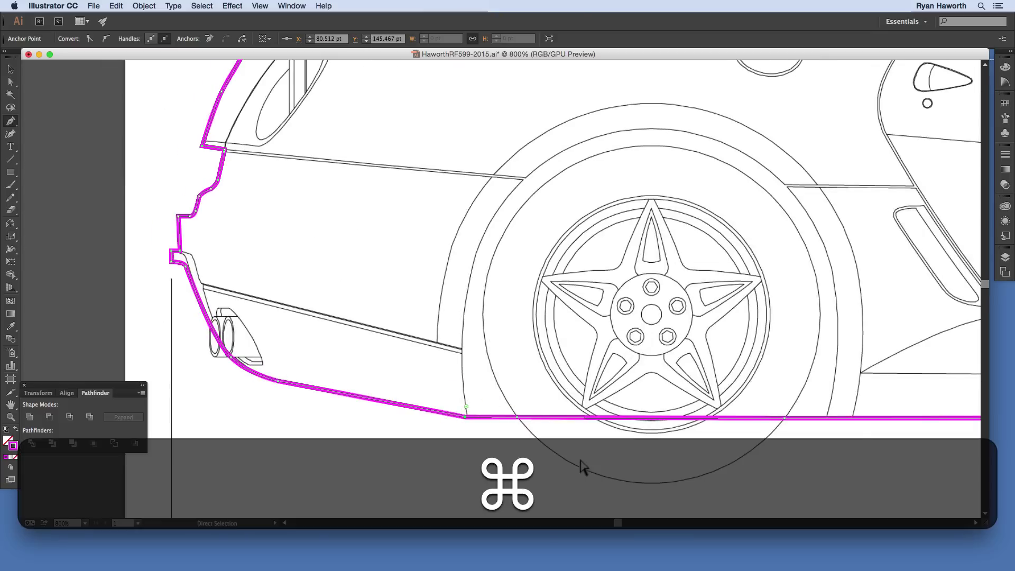
Step: Check the closed outline against the whole upper side view with the path deselected
key("super+0")
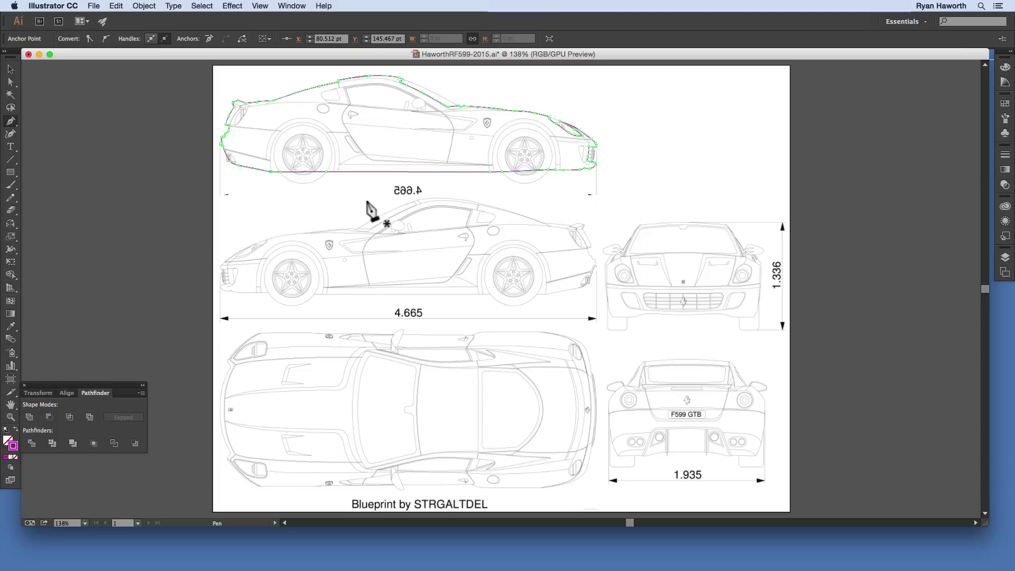
key("super+space")
left_click_drag(216, 200, 295, 204)
left_click_drag(520, 177, 409, 385)
left_click_drag(257, 342, 388, 343)
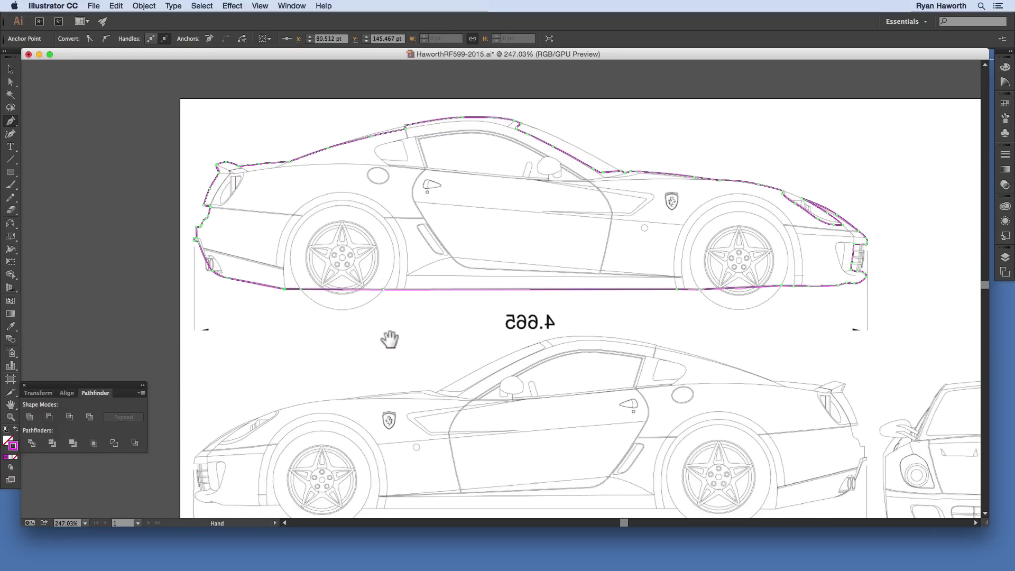
left_click(159, 273, "super")
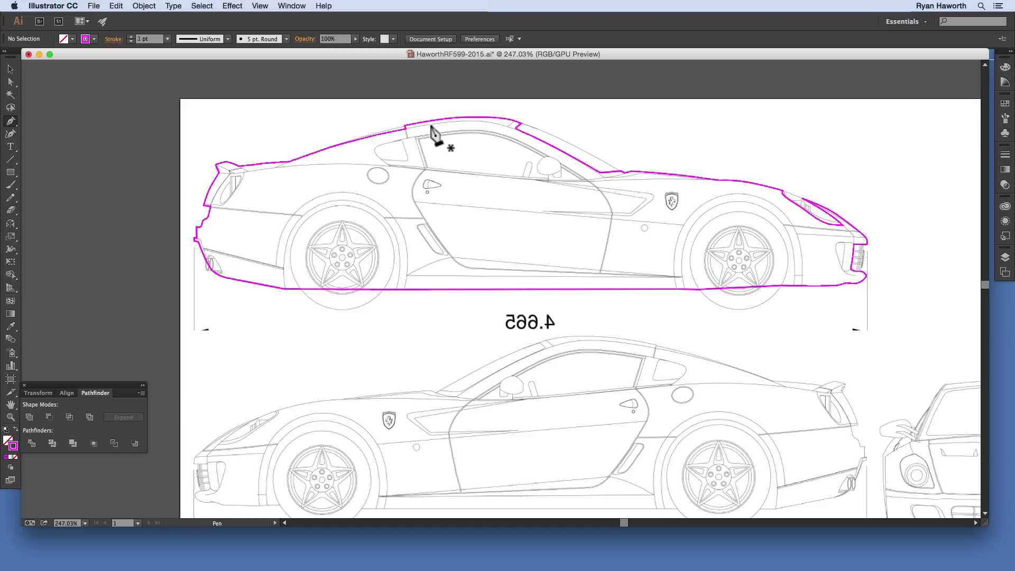
left_click(523, 126)
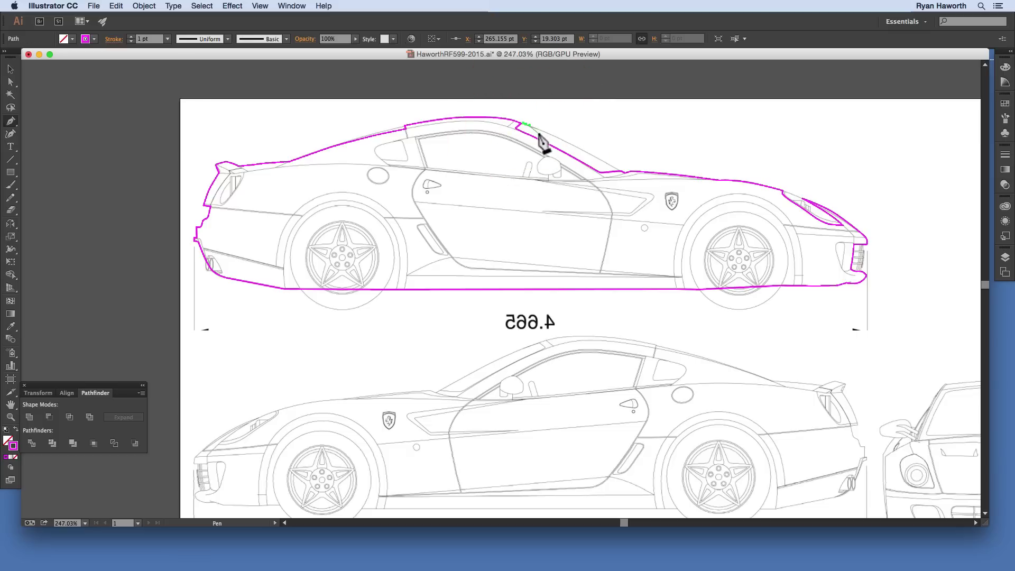
key("BackSpace")
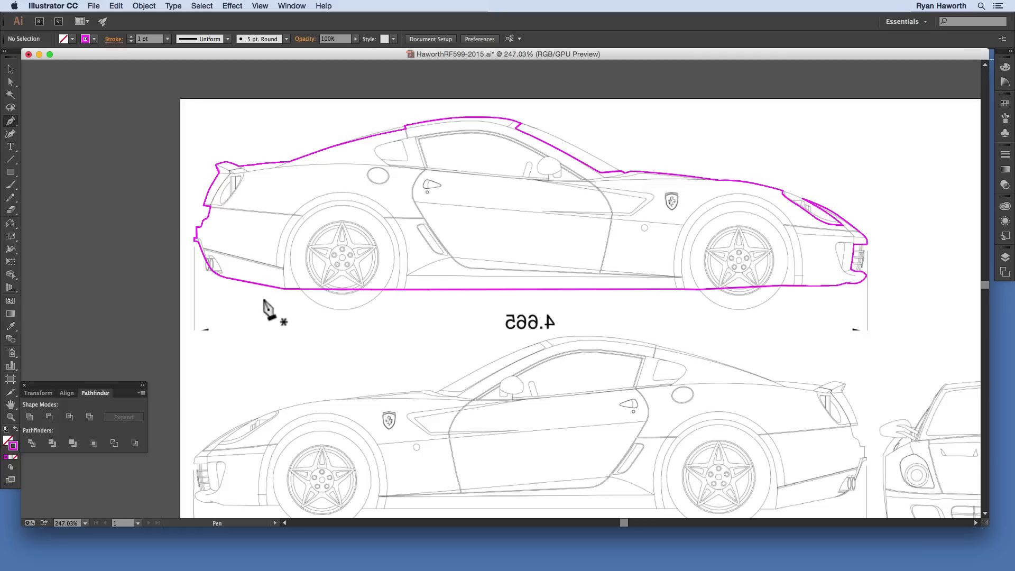
Step: Select the entire side-view outline and swap its fill and stroke so the shape is filled with magenta
key("super")
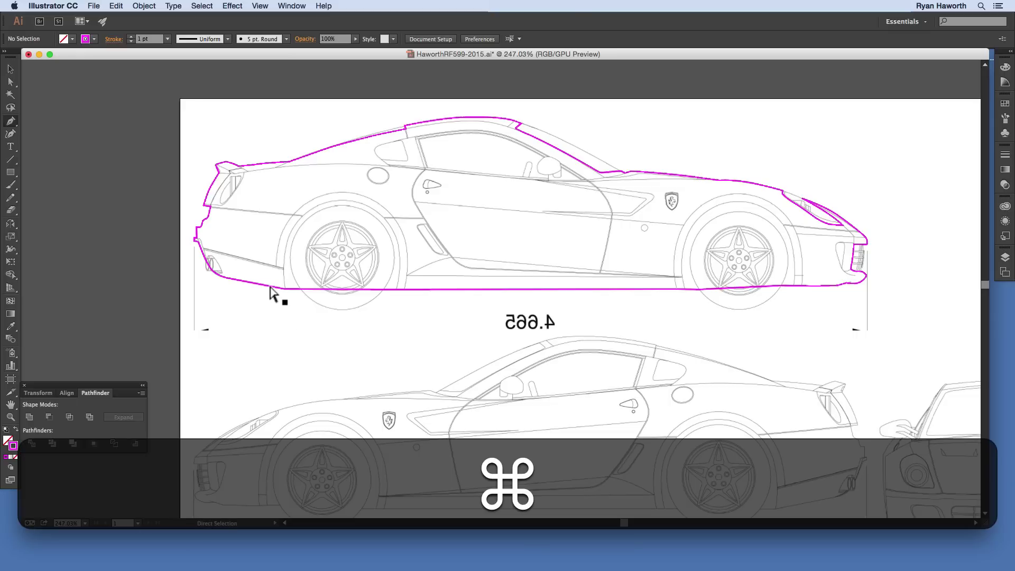
left_click(270, 287, "super")
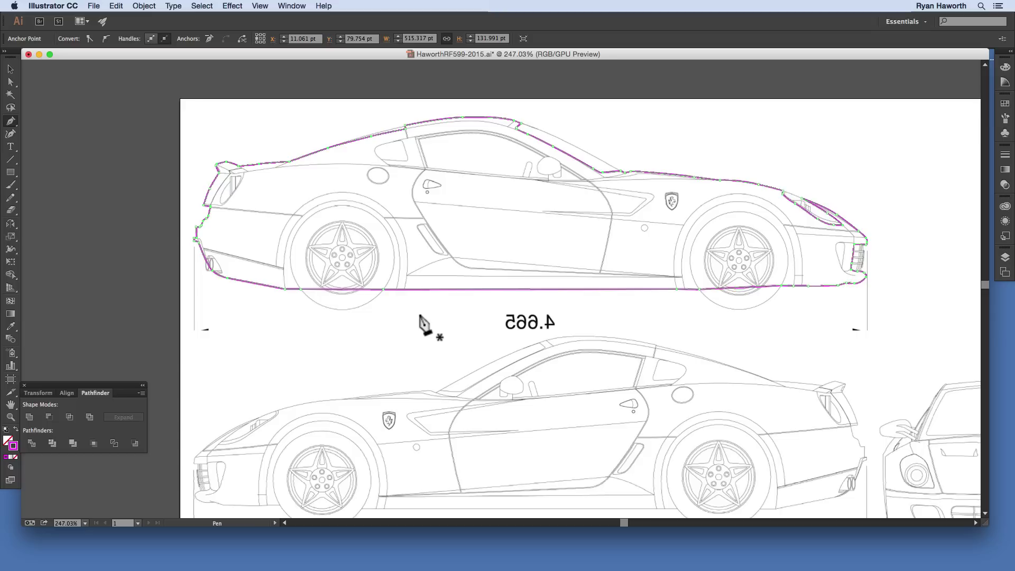
key("shift")
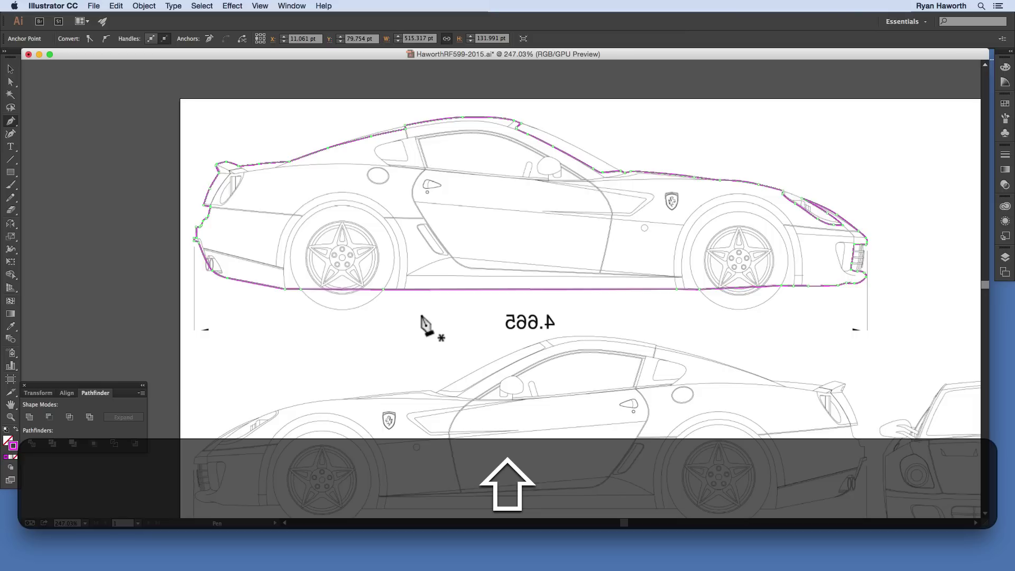
key("shift+x")
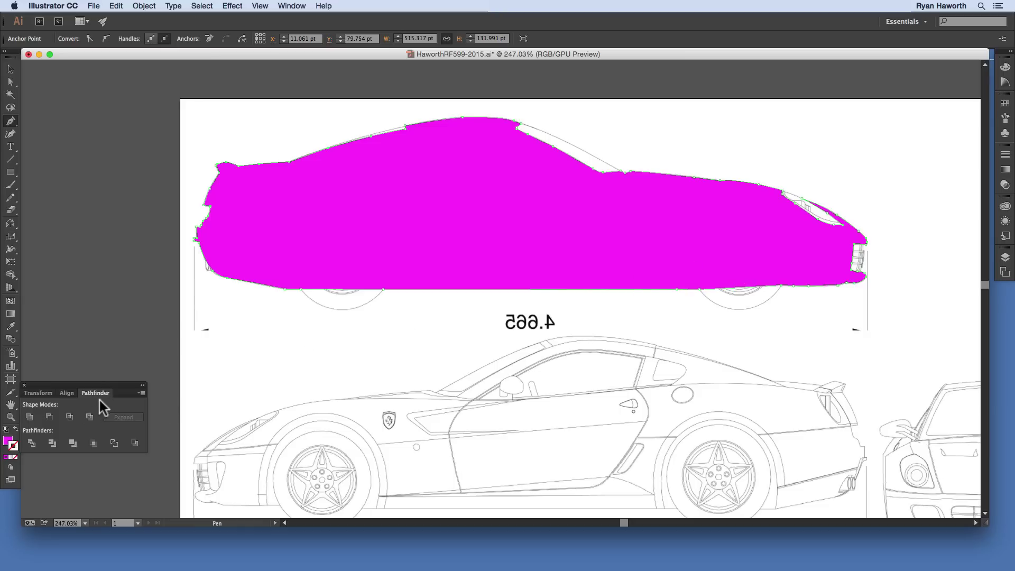
Step: Set the opacity of the filled side-view shape to 30%
left_click_drag(114, 385, 136, 373)
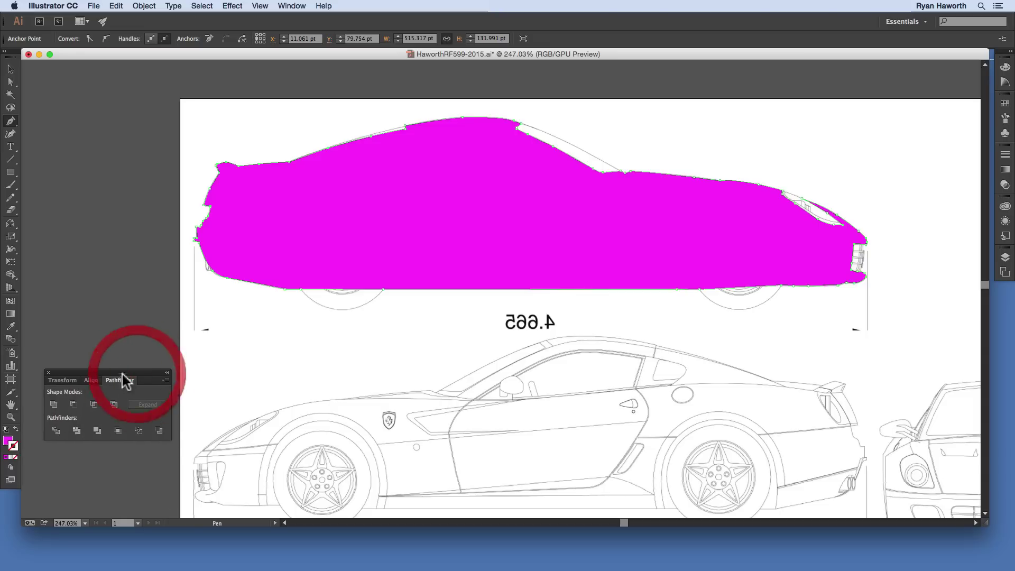
left_click(291, 7)
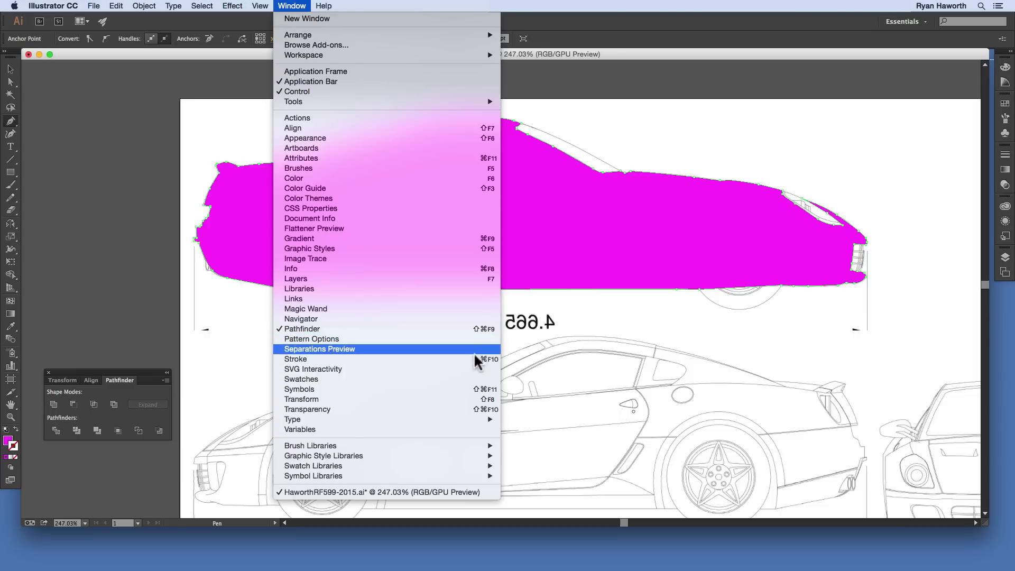
left_click(291, 7)
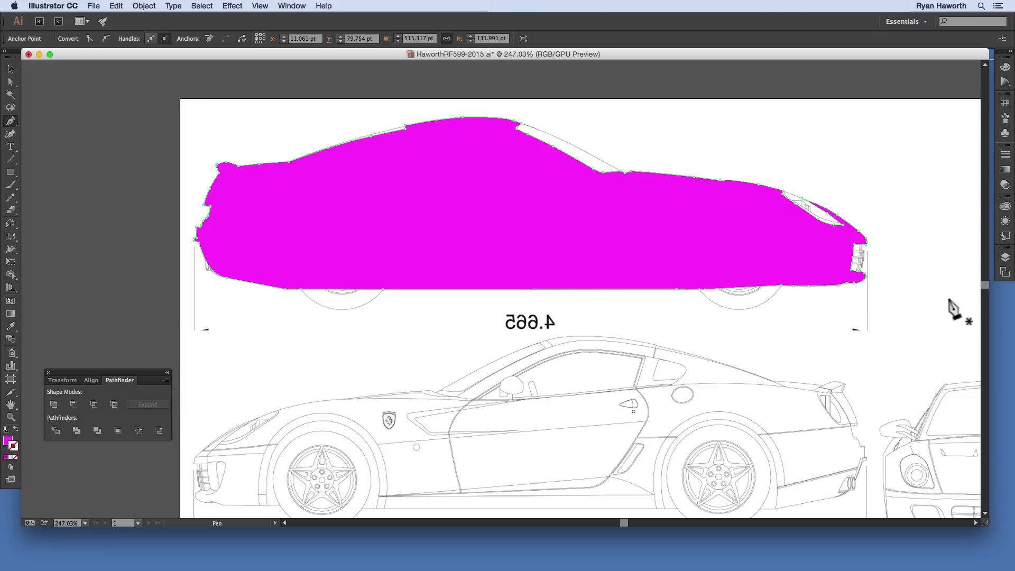
left_click(1005, 186)
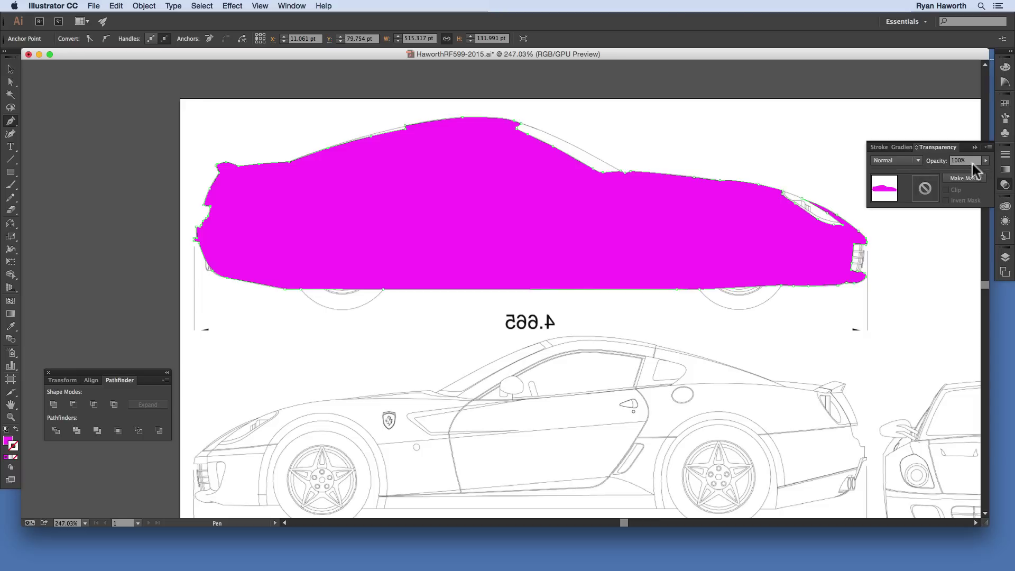
left_click(985, 160)
left_click(971, 161)
type("30")
key("Return")
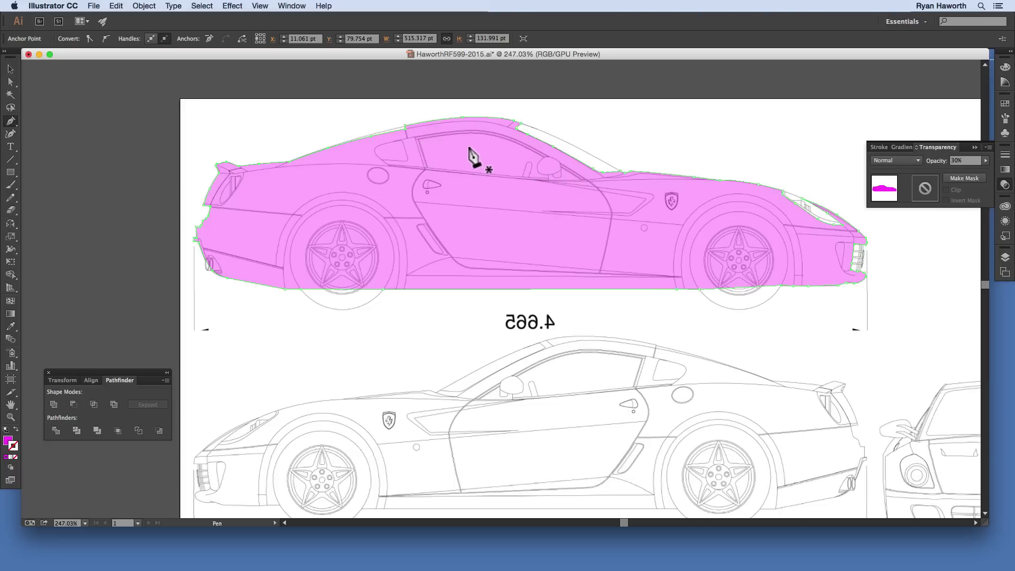
Step: Examine the side windows, mirror and door area beneath the translucent shape at close magnification
key("super+space")
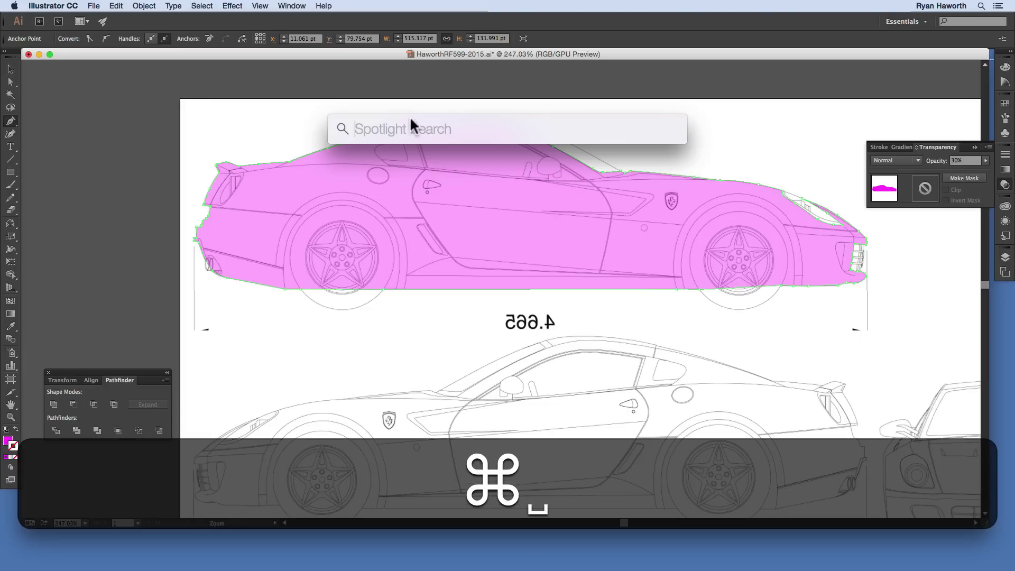
left_click_drag(407, 108, 598, 303)
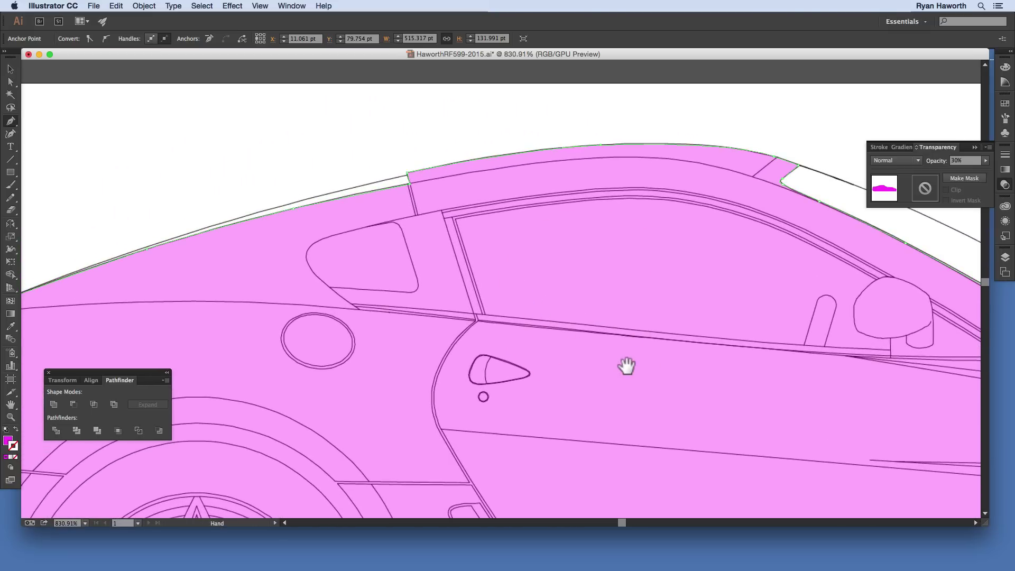
mouse_move(627, 363)
left_mouse_down()
mouse_move(545, 347)
mouse_move(515, 329)
left_mouse_up()
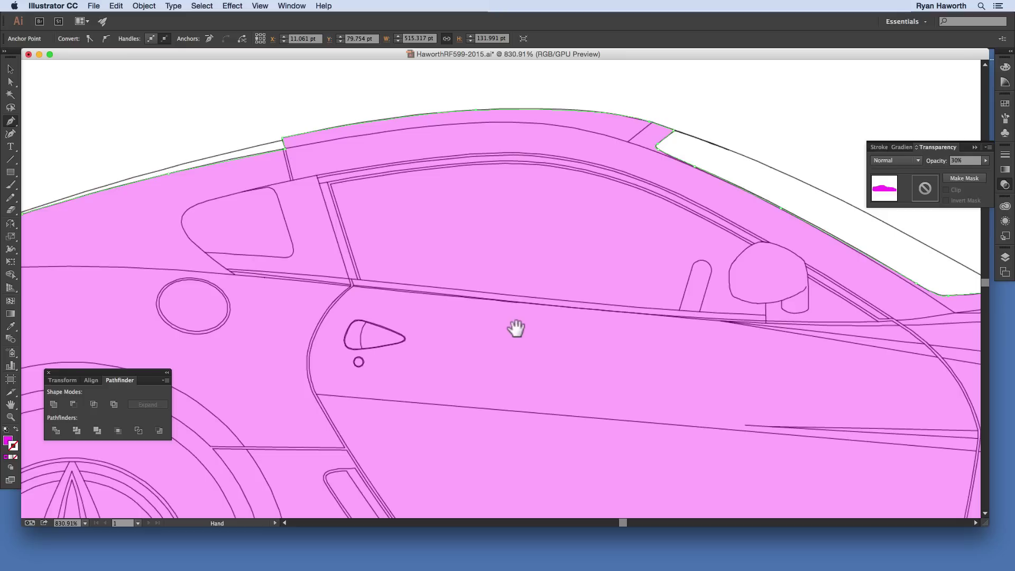
key("super+=")
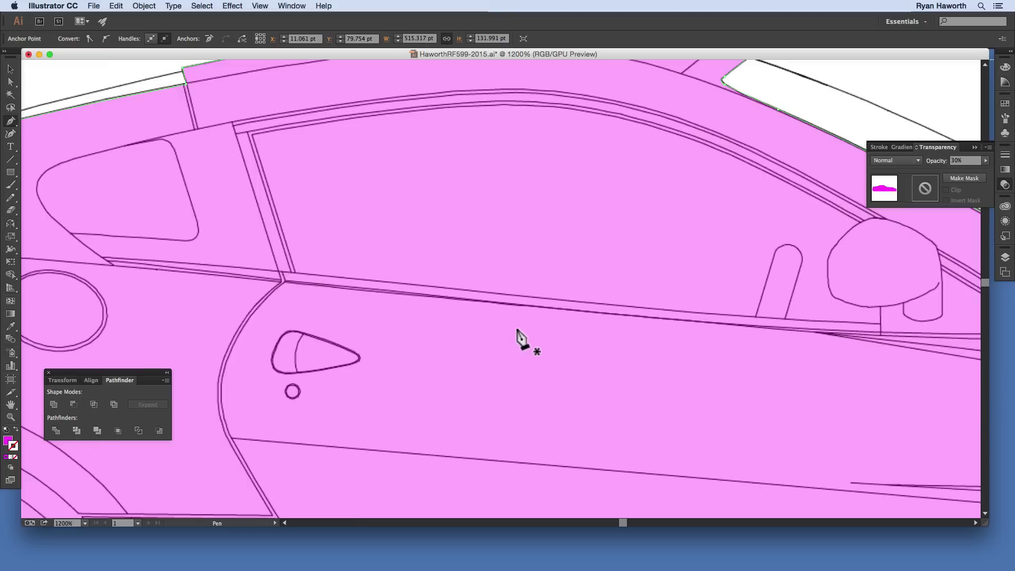
key("super+-")
key("super+=")
scroll(392, 201, "up", 5, "alt")
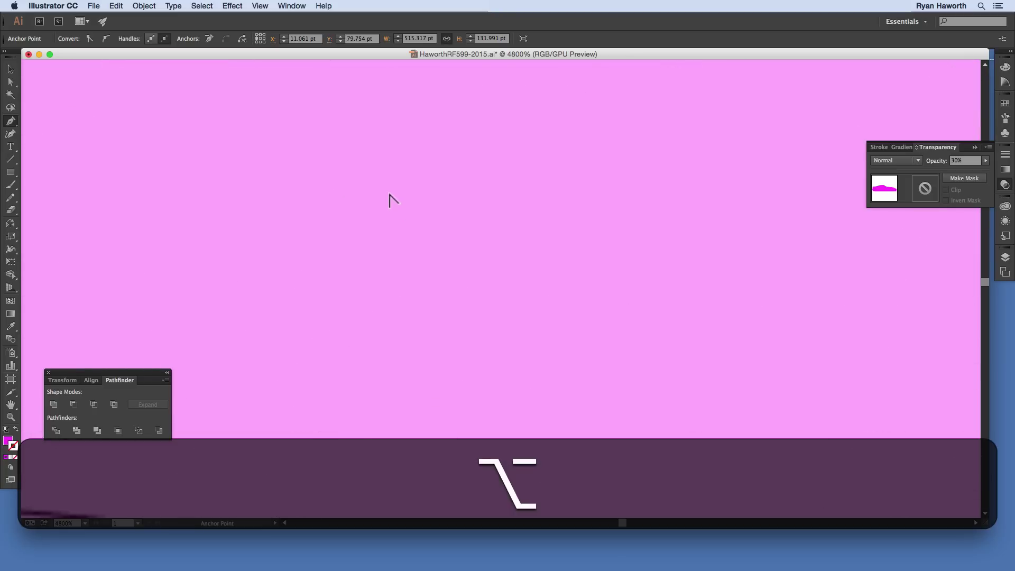
scroll(390, 200, "down", 4, "alt")
scroll(390, 199, "up", 2, "alt")
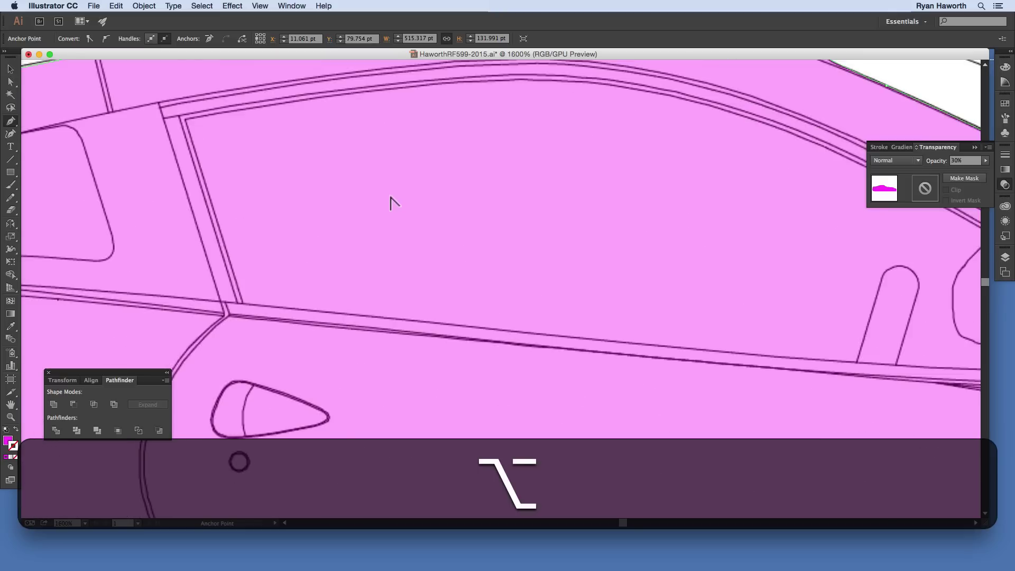
scroll(391, 203, "down", 2, "alt")
scroll(391, 203, "up", 2, "alt")
scroll(392, 203, "down", 1, "alt")
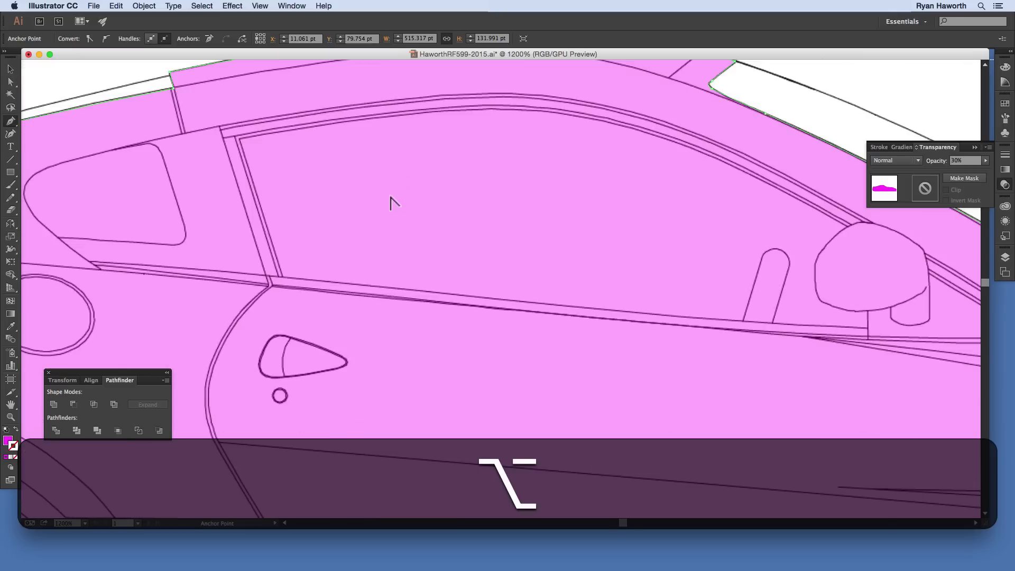
Step: Trace the door window's rear edge and upper curve with the Pen tool, following its frame line toward the mirror
scroll(391, 203, "down", 1, "alt")
scroll(391, 203, "up", 1, "alt")
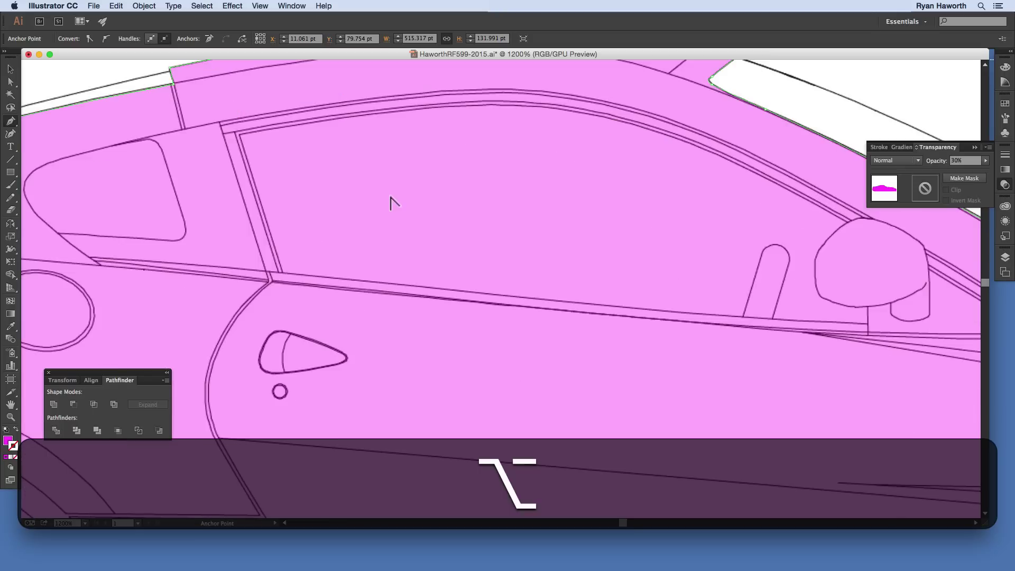
scroll(391, 202, "down", 1, "alt")
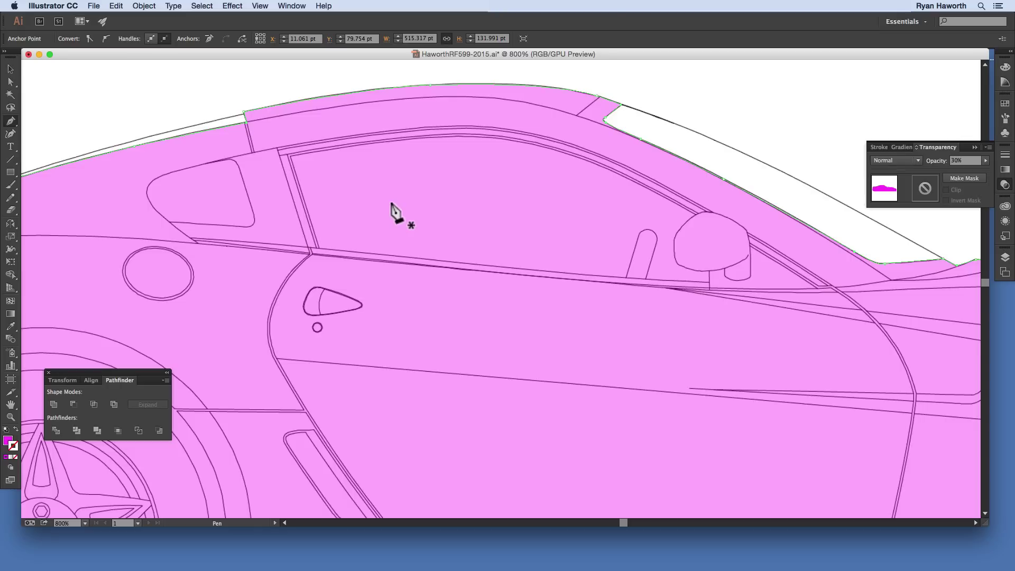
key("super+space")
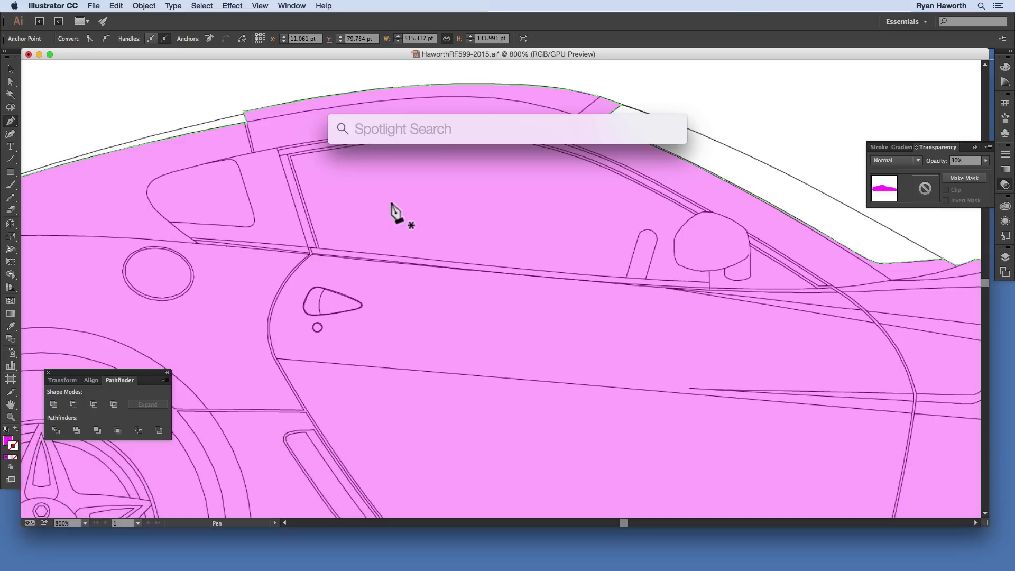
key("super+space")
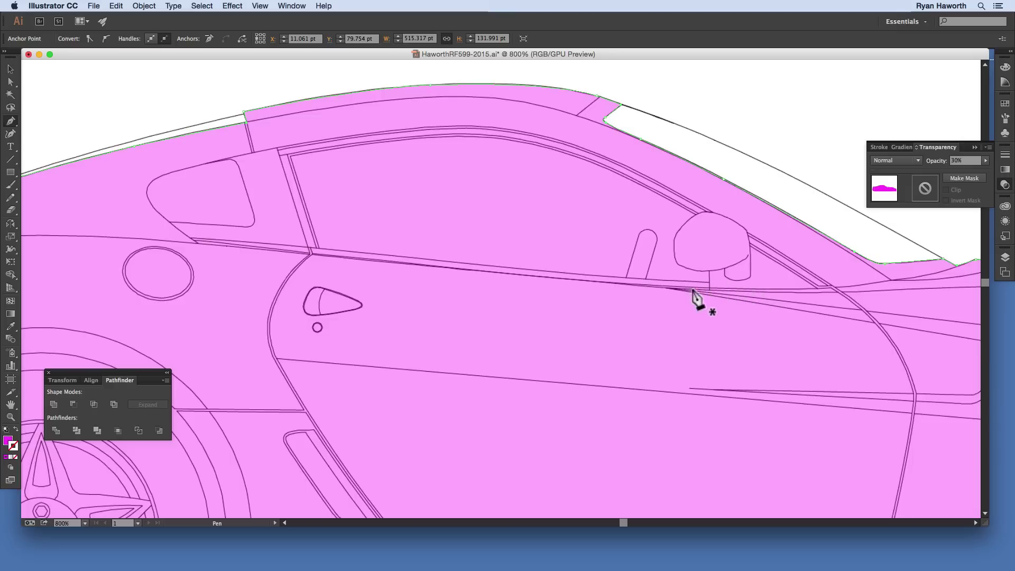
left_click(316, 247)
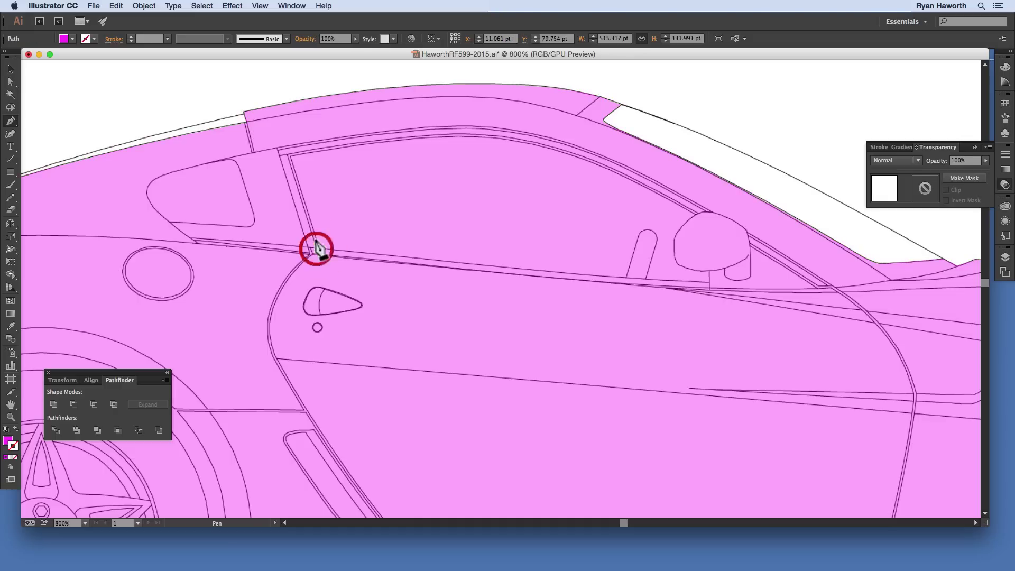
left_click(287, 154)
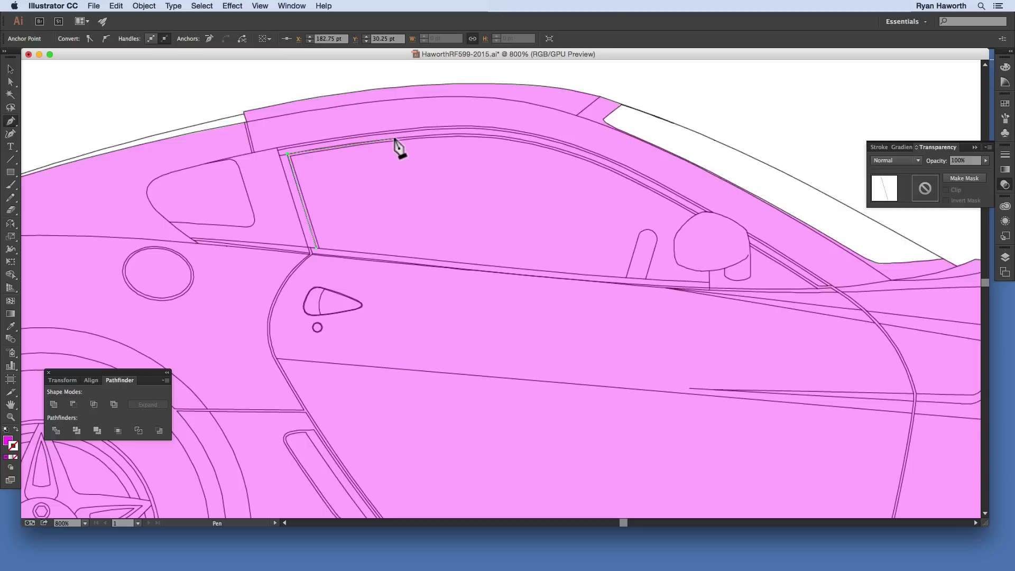
left_click_drag(394, 139, 460, 136)
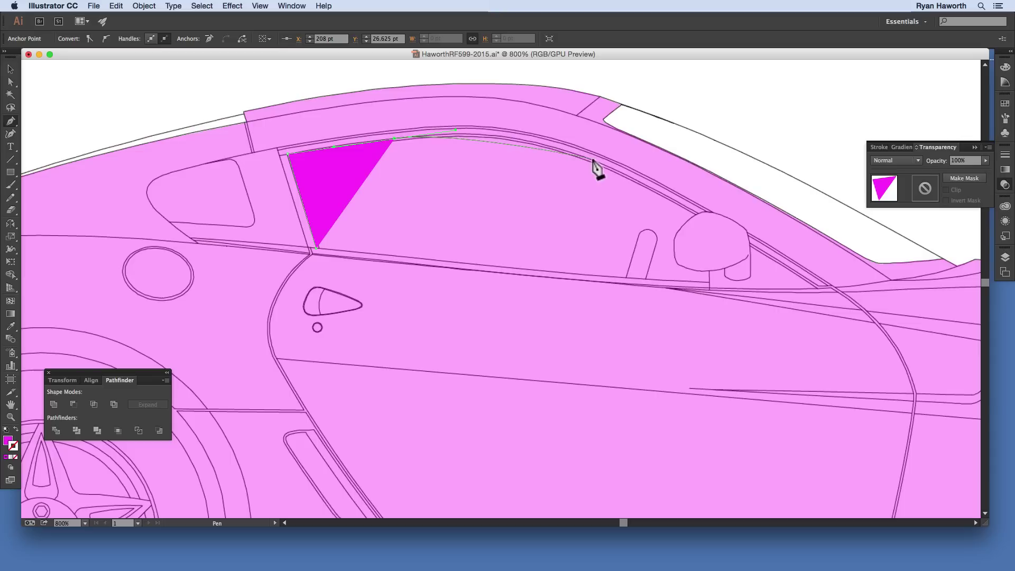
left_click(512, 138)
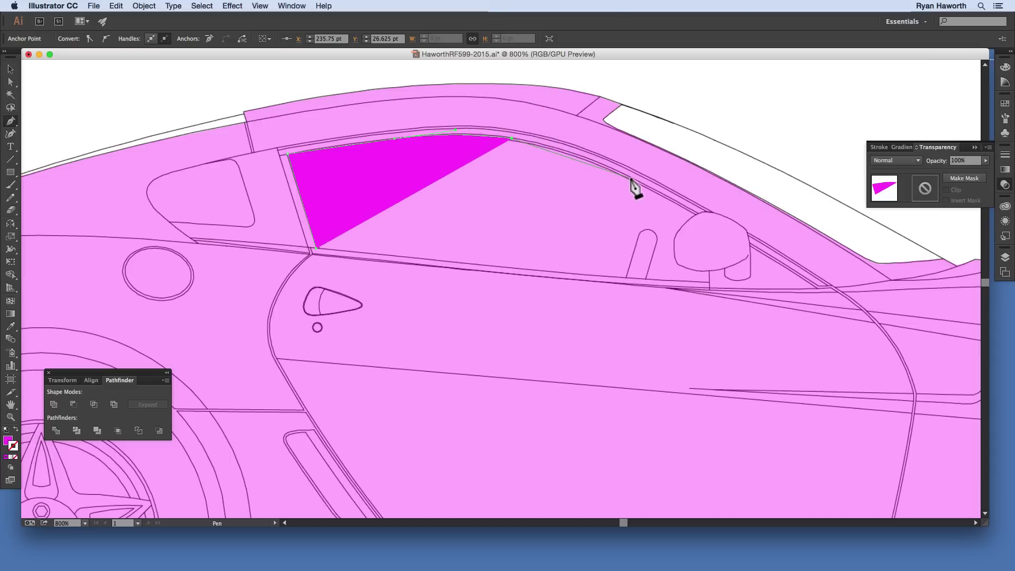
key("super+z")
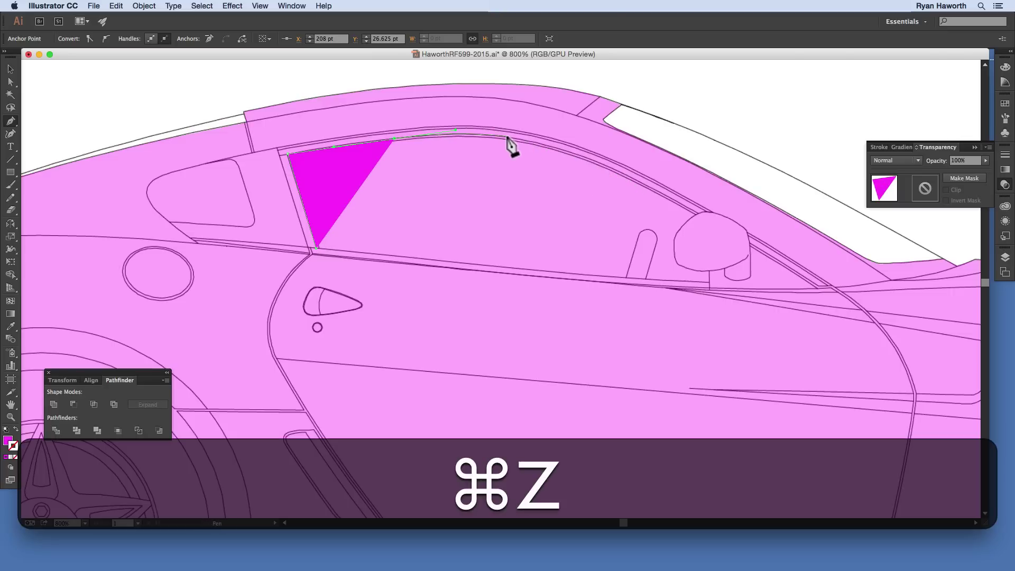
left_click_drag(507, 136, 540, 141)
Step: Continue the door window outline down to and around the mirror, along the sill, and close it at the lower rear corner
left_click_drag(647, 185, 710, 288)
left_click(698, 214)
left_click(709, 282)
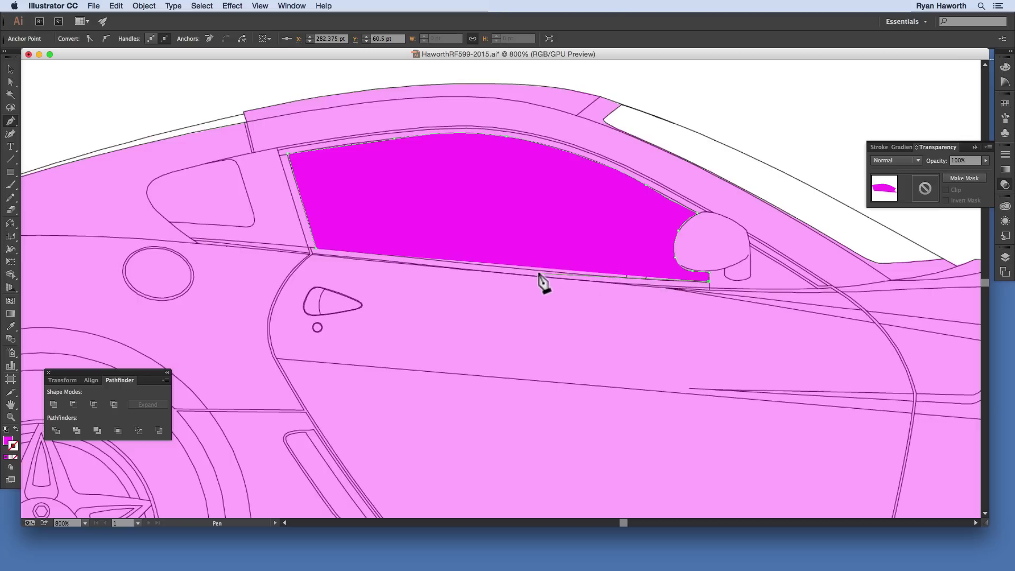
left_click_drag(542, 272, 487, 270)
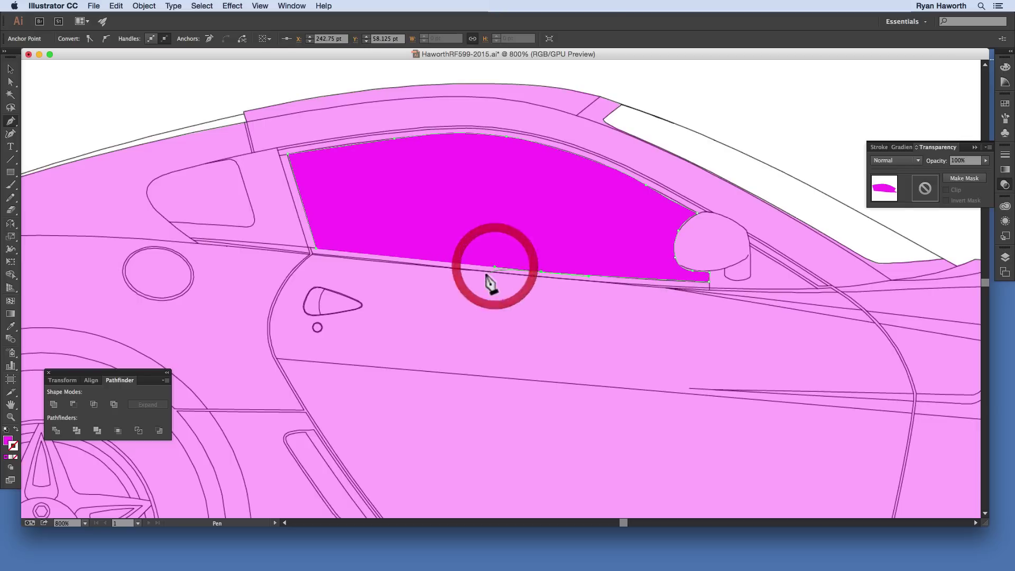
left_click(315, 250)
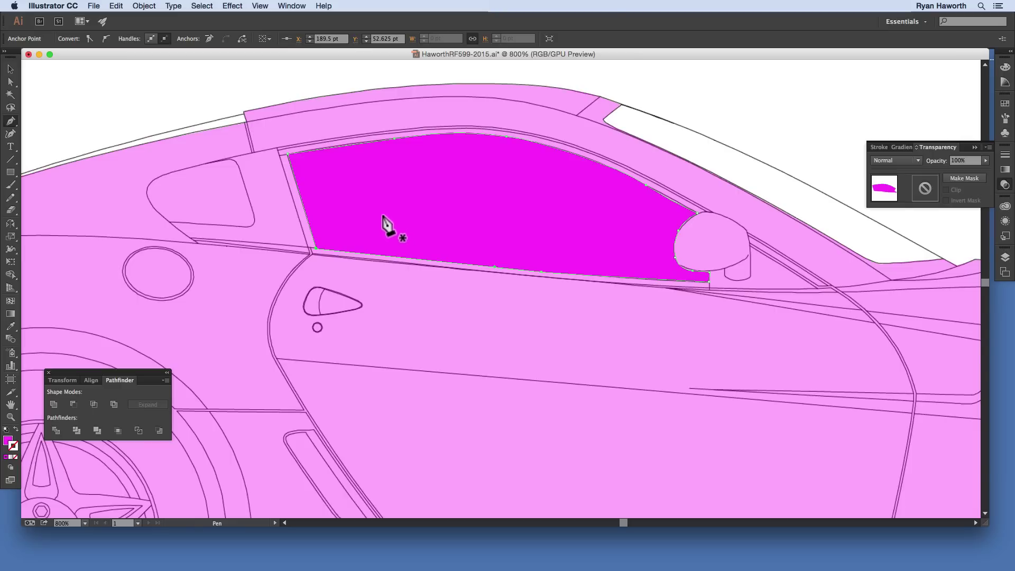
Step: Select the door window shape together with the side body shape and subtract the window using Minus Front
key("super")
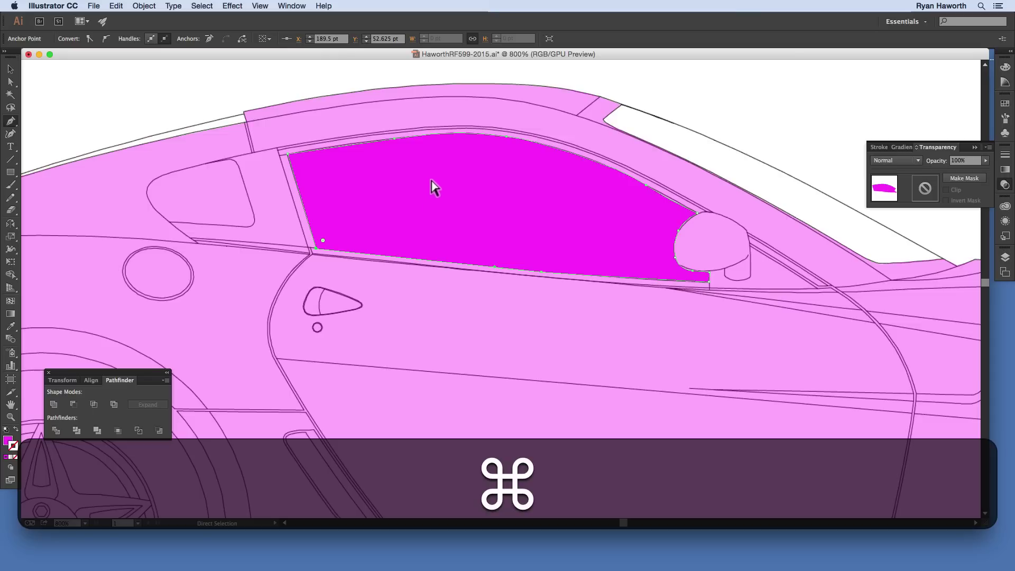
left_click(427, 190, "super")
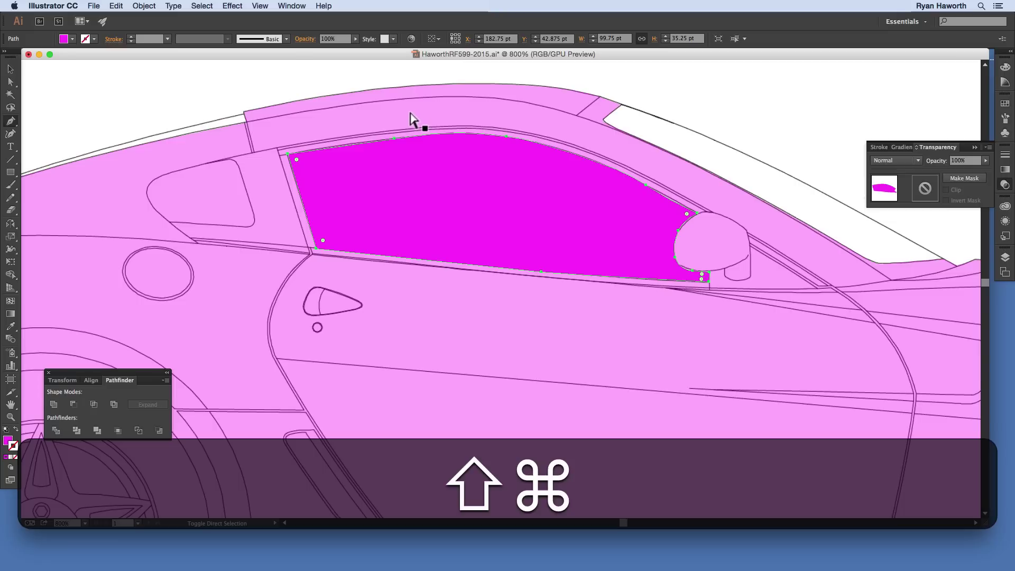
left_click(413, 120, "shift+super")
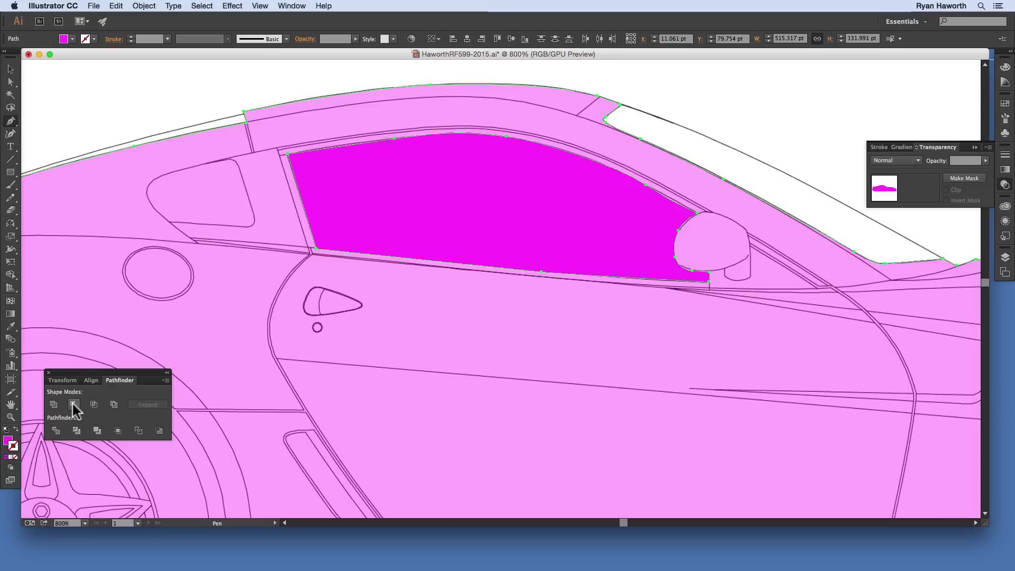
left_click(72, 404)
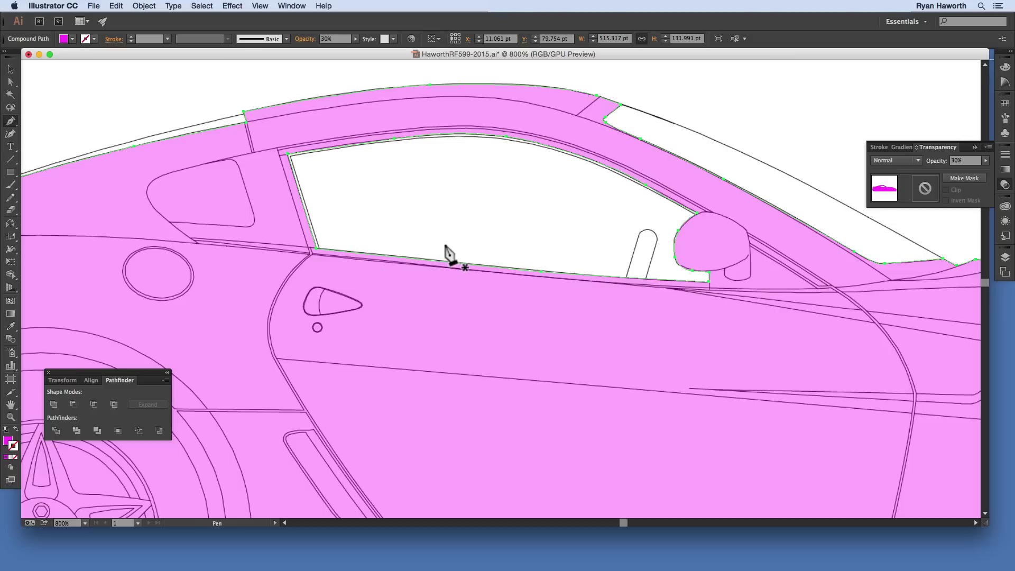
Step: Fine-tune the anchor point on the upper edge of the door window cutout and deselect the shape
left_click(497, 178, "super")
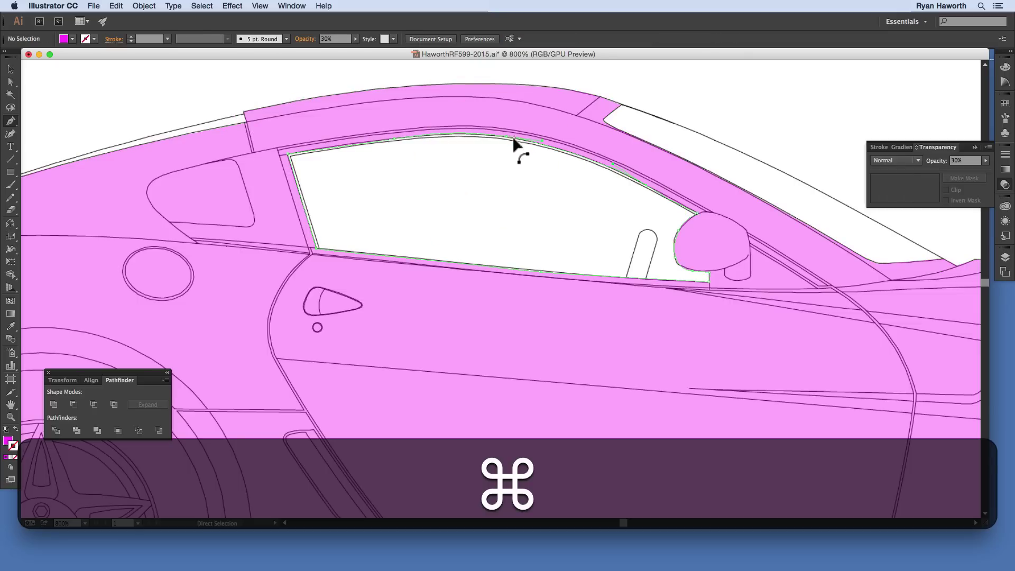
left_click(508, 138, "super")
left_click(508, 138, "super")
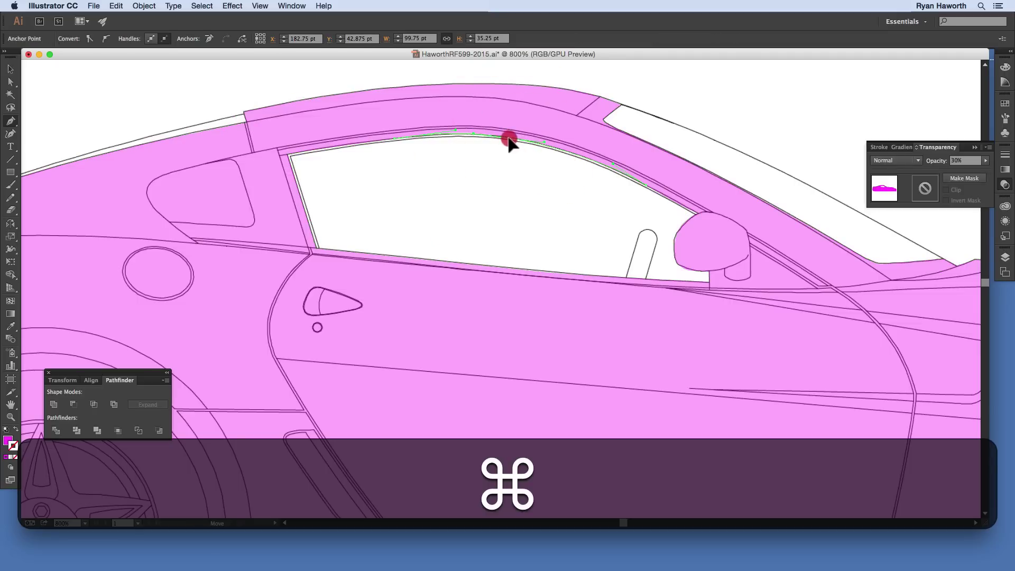
left_click(508, 140, "super")
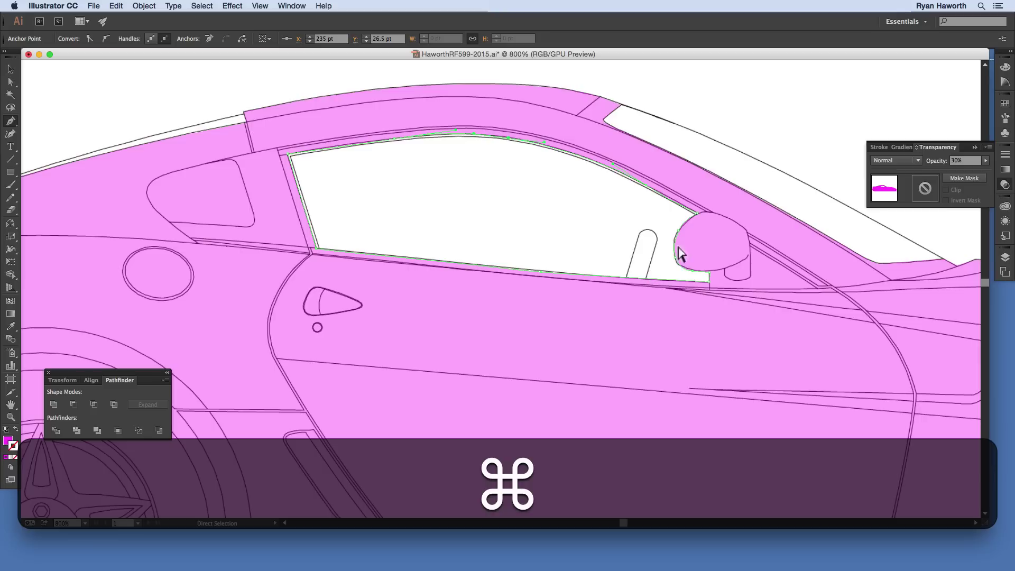
left_click(364, 196, "super")
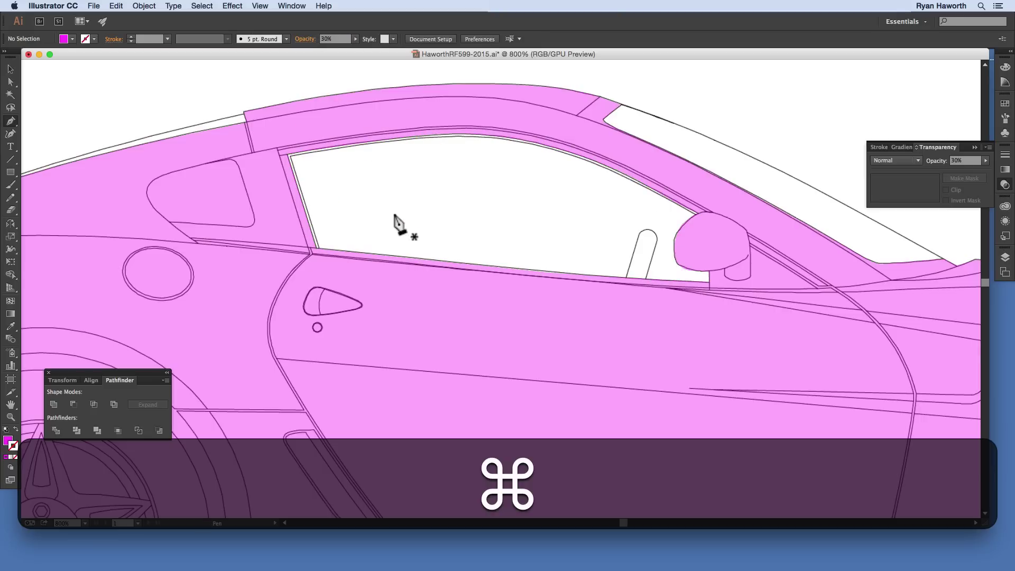
Step: Trace the rear quarter window, including its rounded corners, as a closed Pen tool shape
left_click(170, 221)
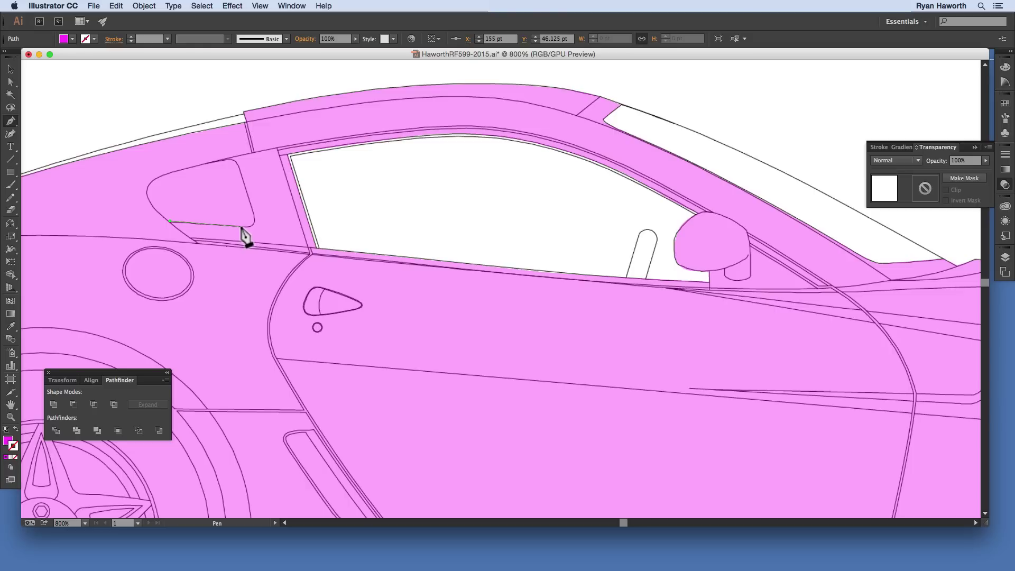
left_click(241, 227)
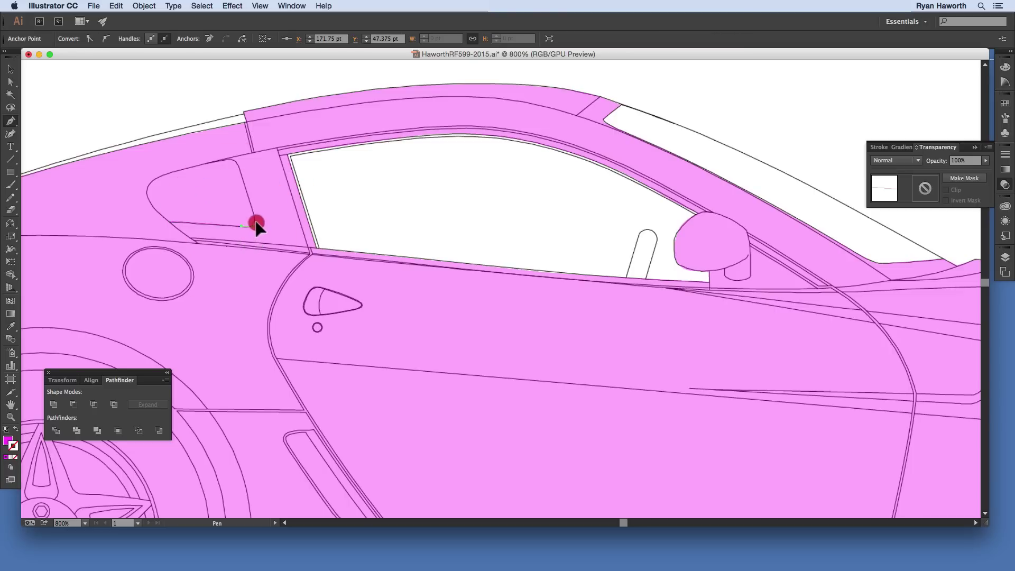
left_click(255, 225)
left_click(252, 207)
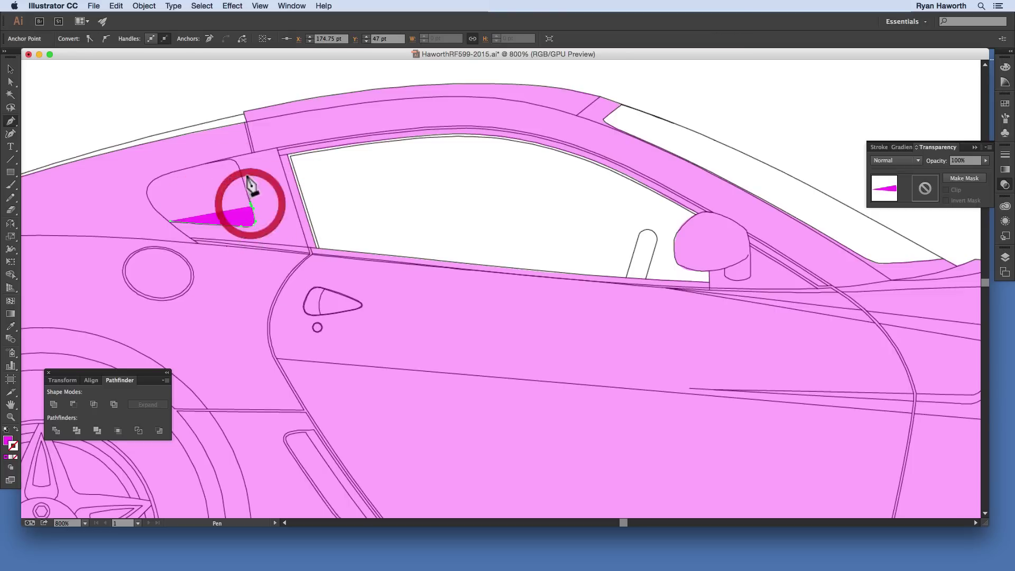
left_click(239, 168)
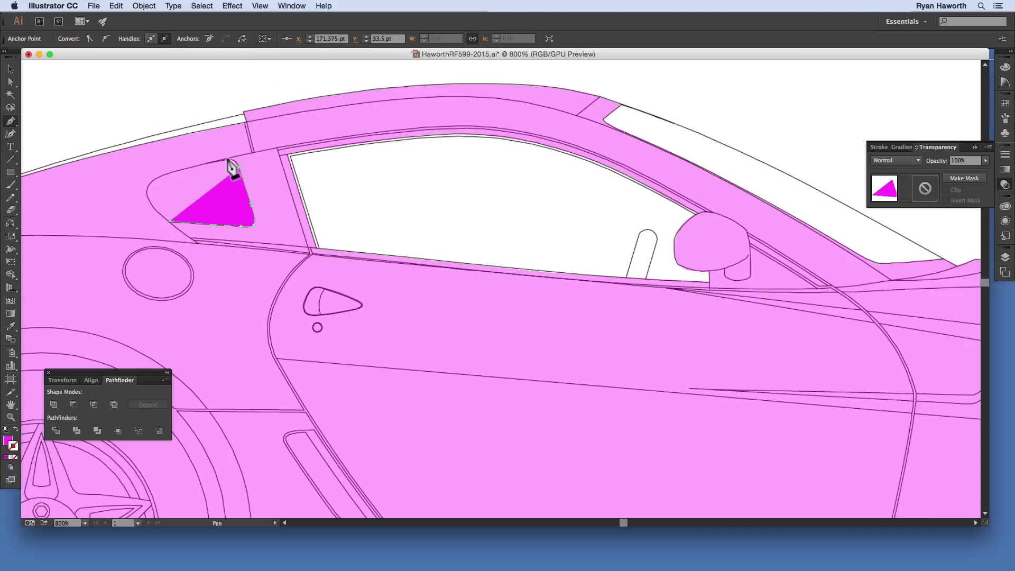
left_click_drag(236, 165, 216, 159)
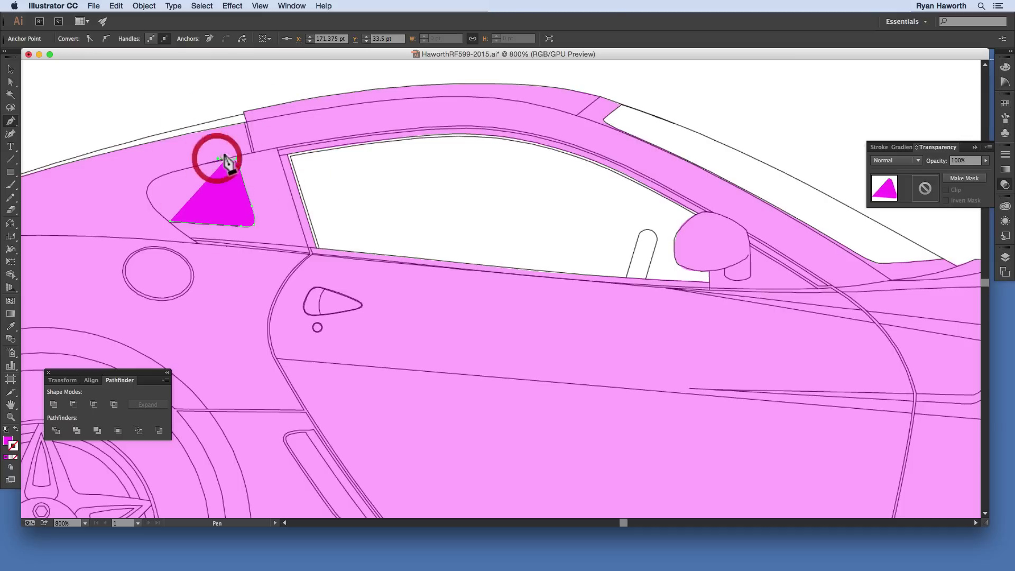
left_click(164, 176)
left_click_drag(149, 184, 159, 214)
left_click(170, 220)
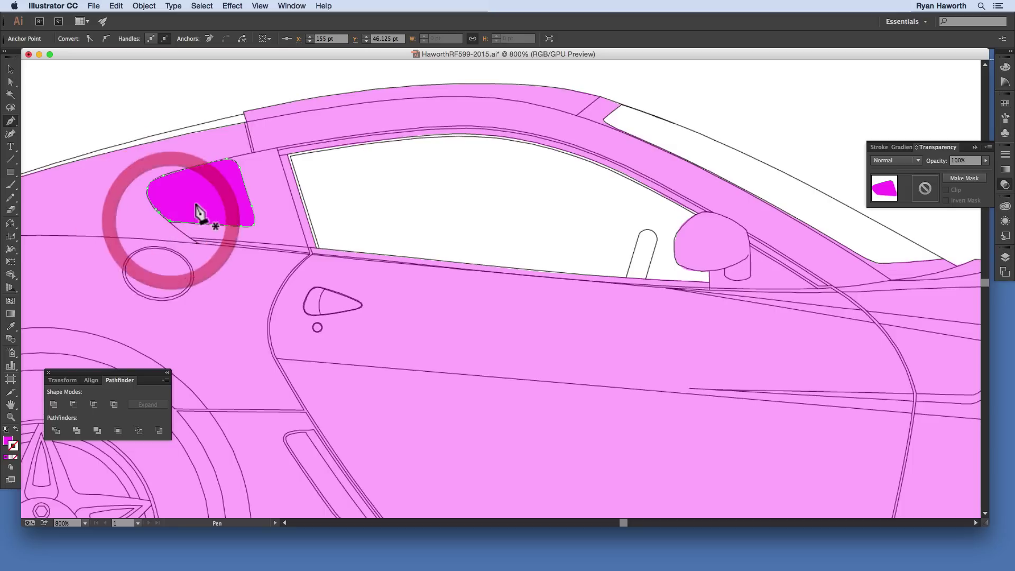
Step: Select the quarter window shape together with the side body shape and subtract the window using Minus Front
key("super")
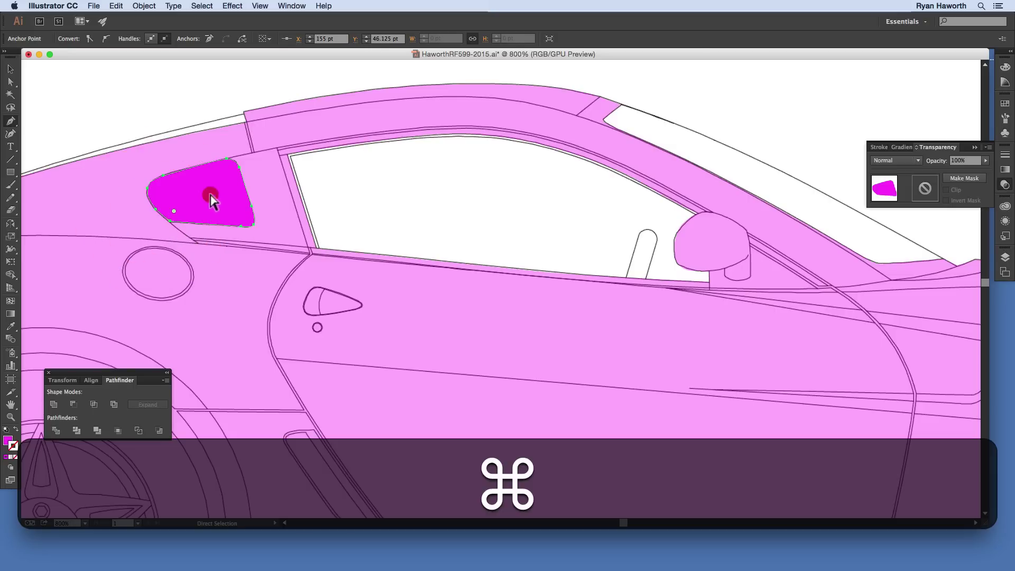
left_click(211, 200, "super")
key("shift")
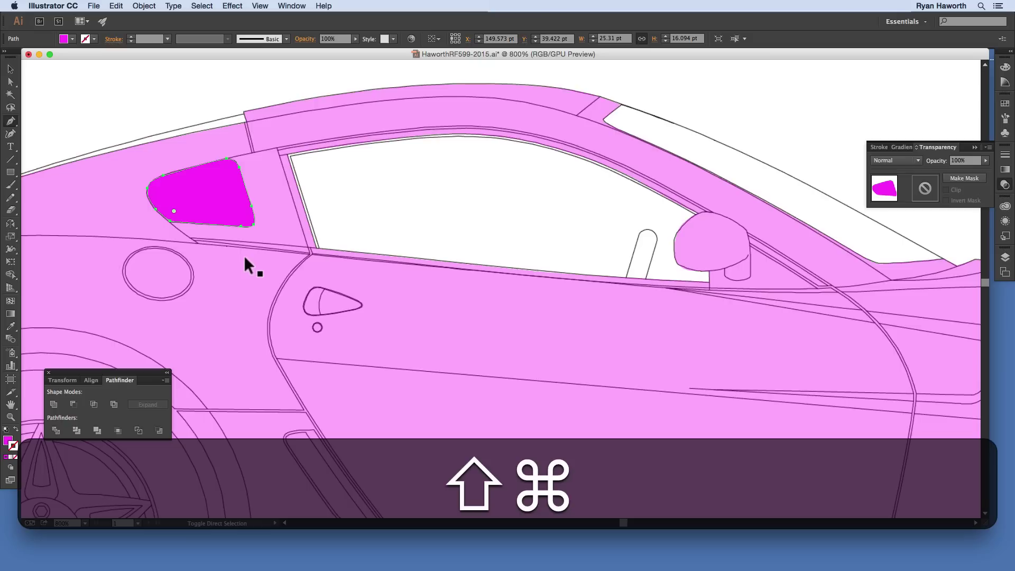
left_click(245, 259, "shift+super")
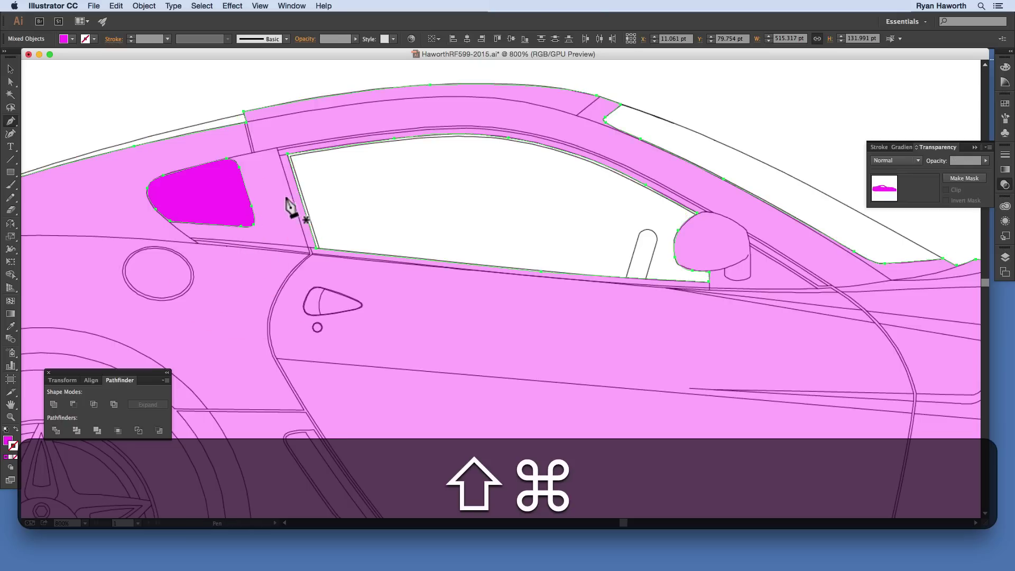
left_click(74, 405)
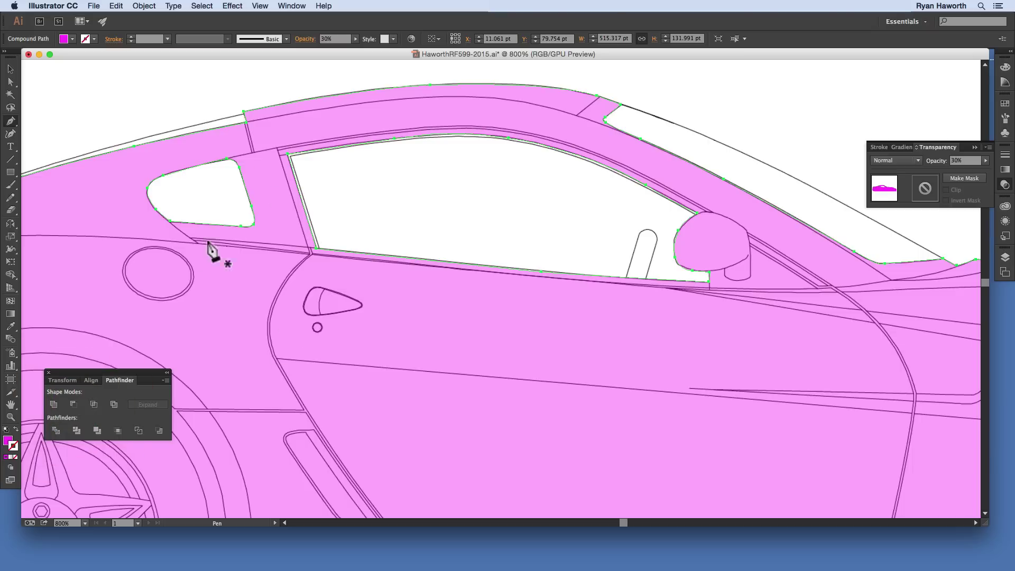
Step: Draw a small circle over the door lock with the Ellipse tool and cut it out of the side body shape
key("space")
left_click_drag(302, 340, 289, 262)
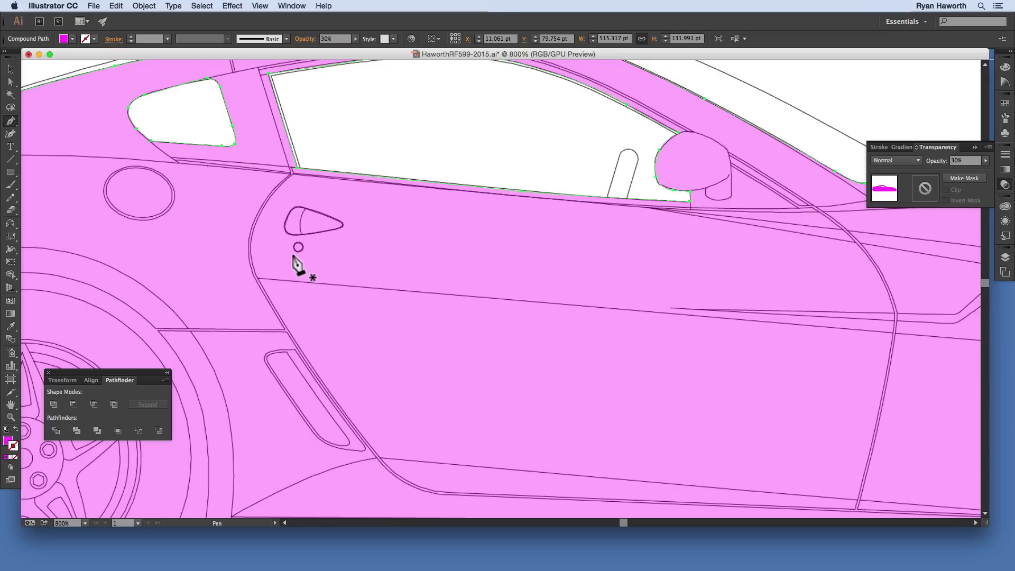
key("space")
mouse_move(342, 258)
left_mouse_down()
mouse_move(478, 345)
mouse_move(428, 327)
mouse_move(483, 373)
mouse_move(477, 386)
mouse_move(498, 367)
left_mouse_up()
key("l")
left_click(439, 347, "shift+super")
key("super+8")
key("super+space")
left_click_drag(453, 371, 455, 366)
key("super+shift+a")
key("super+0")
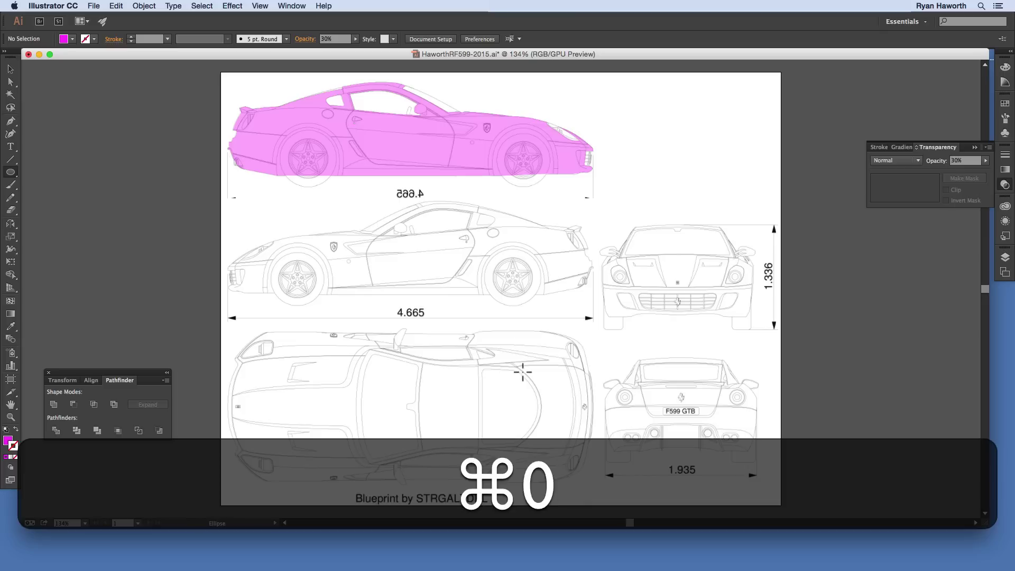
Step: Trace the door handle recess as a closed Pen tool shape and subtract it from the side body shape
key("super+space")
left_click_drag(346, 109, 647, 423)
key("space")
left_click_drag(443, 202, 592, 358)
key("p")
left_click(541, 338)
left_click_drag(592, 363, 524, 376)
left_click_drag(512, 367, 519, 344)
left_click_drag(529, 337, 535, 336)
left_click(541, 338)
left_click(439, 360, "shift+super")
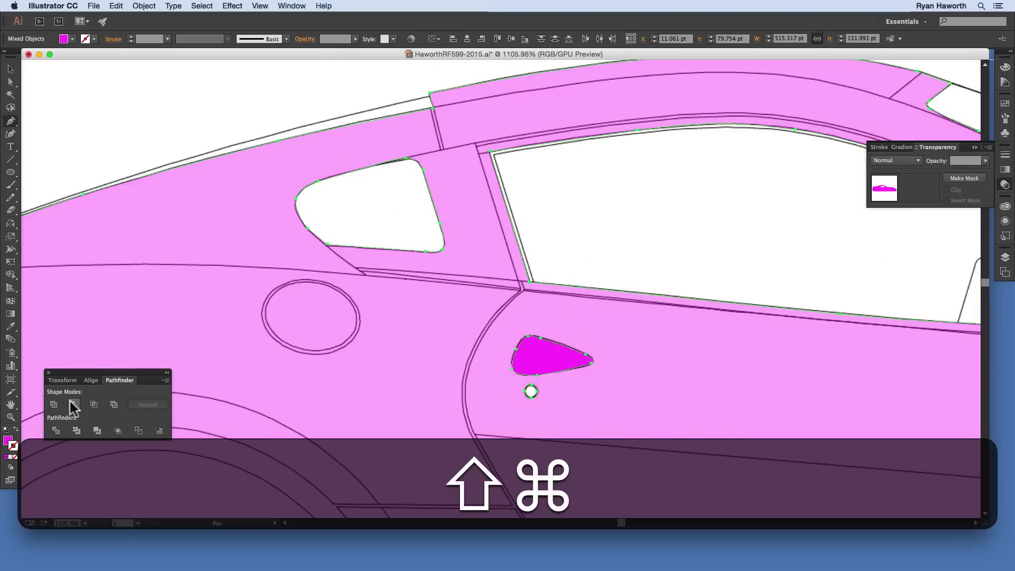
left_click(73, 405)
Step: Trace the slanted vent opening between the door and rear wheel as a closed shape and subtract it from the side body
key("super+minus")
key("super+minus")
left_click_drag(448, 330, 384, 272)
left_click(390, 415, "super")
left_click(385, 260)
left_click(426, 318)
left_click_drag(431, 327, 433, 329)
left_click_drag(429, 330, 408, 320)
left_click_drag(373, 270, 371, 267)
left_click_drag(372, 260, 376, 261)
left_click(385, 261)
left_click(450, 413, "shift+super")
left_click(73, 405)
Step: Trace the rear wheel well's front edge and upper arc with the Pen tool, starting at the body's lower edge
left_click_drag(478, 391, 730, 400)
left_click(571, 431, "super")
left_click(570, 426)
left_click_drag(579, 363, 578, 328)
left_click_drag(542, 256, 513, 219)
left_click_drag(436, 211, 330, 252)
left_click(327, 268)
key("super+z")
Step: Continue the wheel well outline down its rear edge and close the shape below the body's lower edge
left_click(308, 299)
left_click_drag(296, 365, 295, 381)
left_click(300, 427)
left_click(345, 468)
left_click(541, 484)
left_click(570, 426)
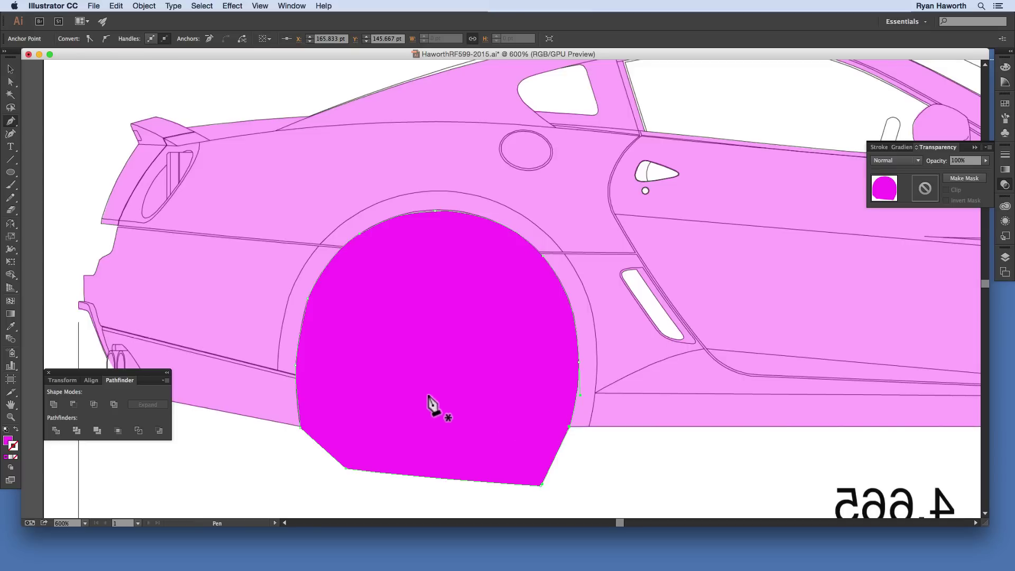
key("super")
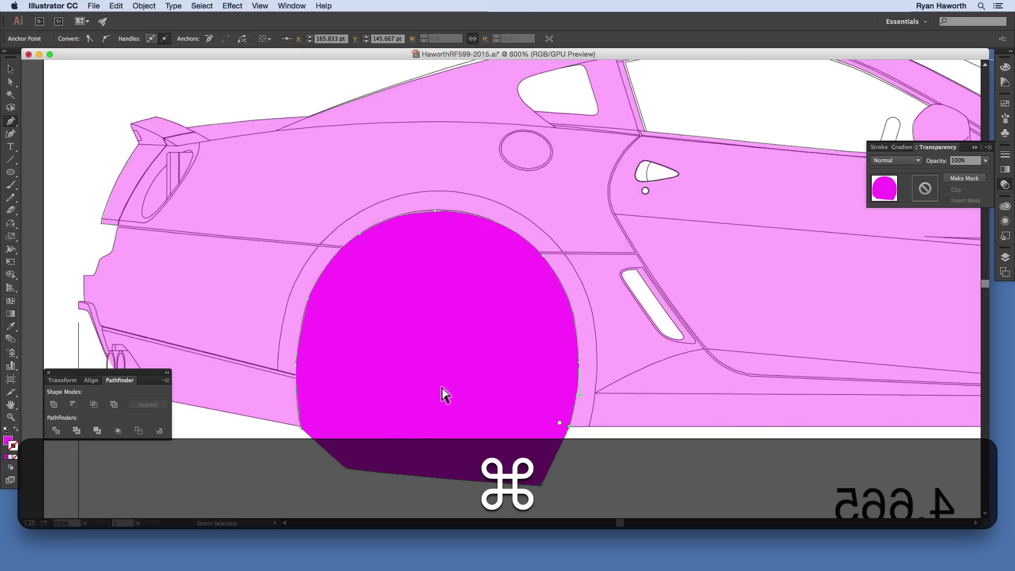
Step: Subtract the closed rear wheel well shape from the side body shape
left_click(443, 392, "super")
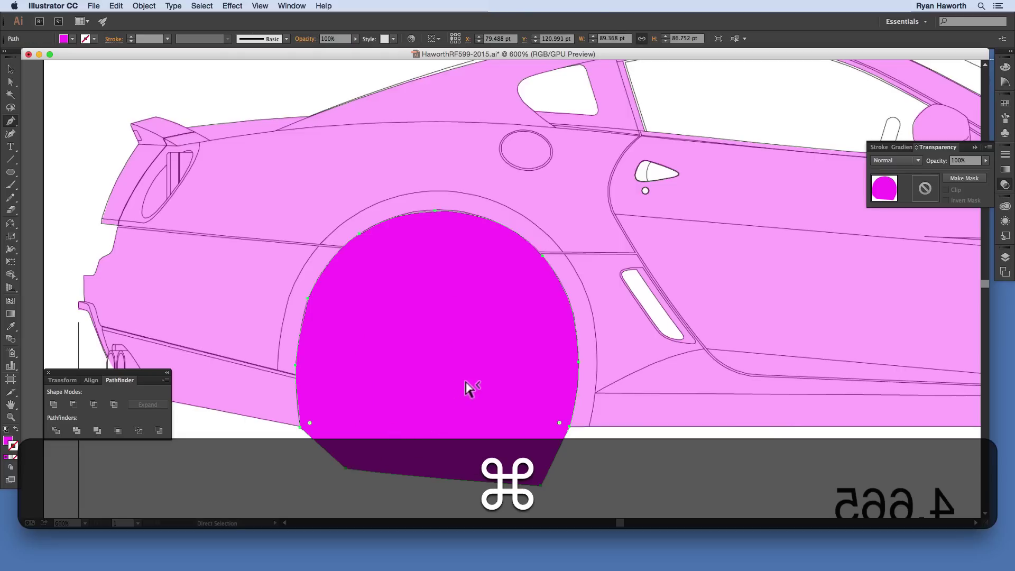
key("shift")
left_click(623, 369, "shift+super")
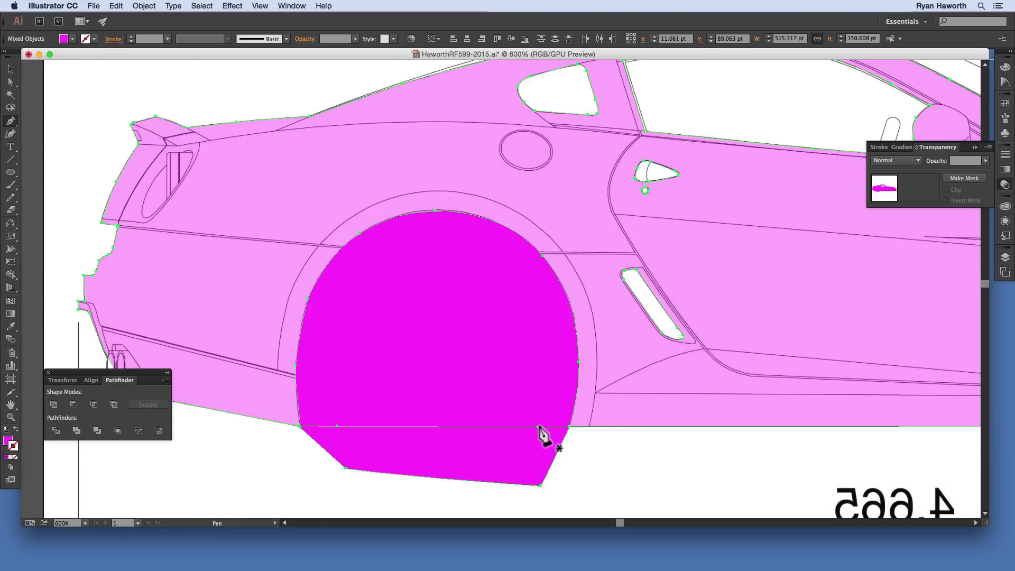
left_click(74, 404)
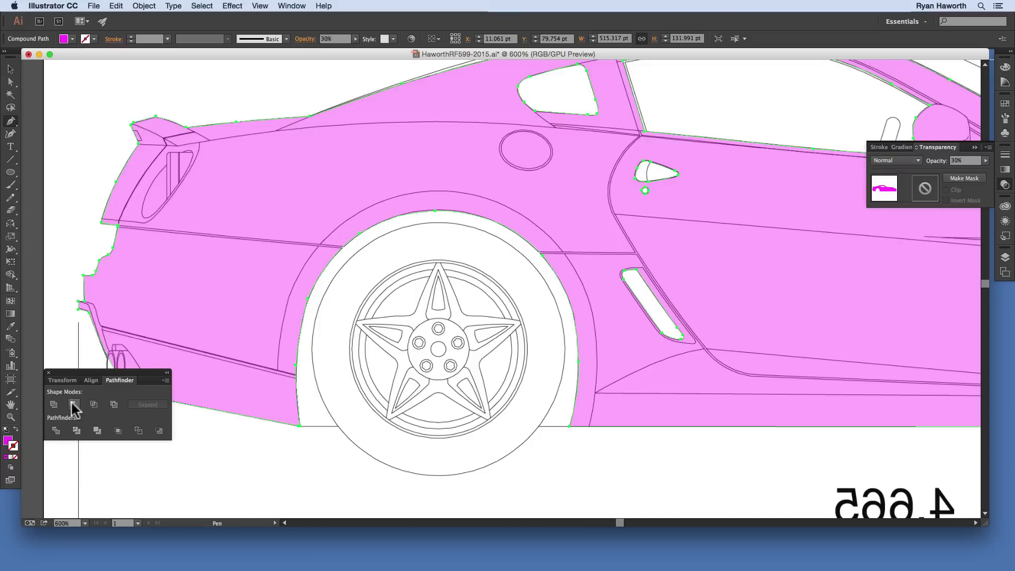
Step: Trace the exhaust pipe opening in the lower rear bumper as a closed Pen tool shape and subtract it from the side body
key("space")
left_click_drag(345, 425, 586, 355)
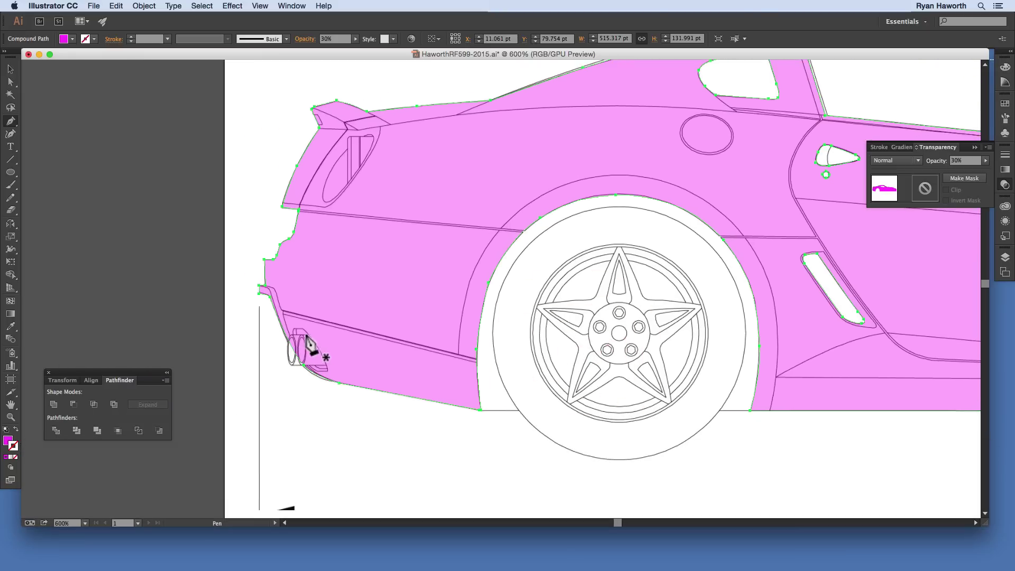
left_click(327, 372)
left_click(318, 371)
left_click(309, 364)
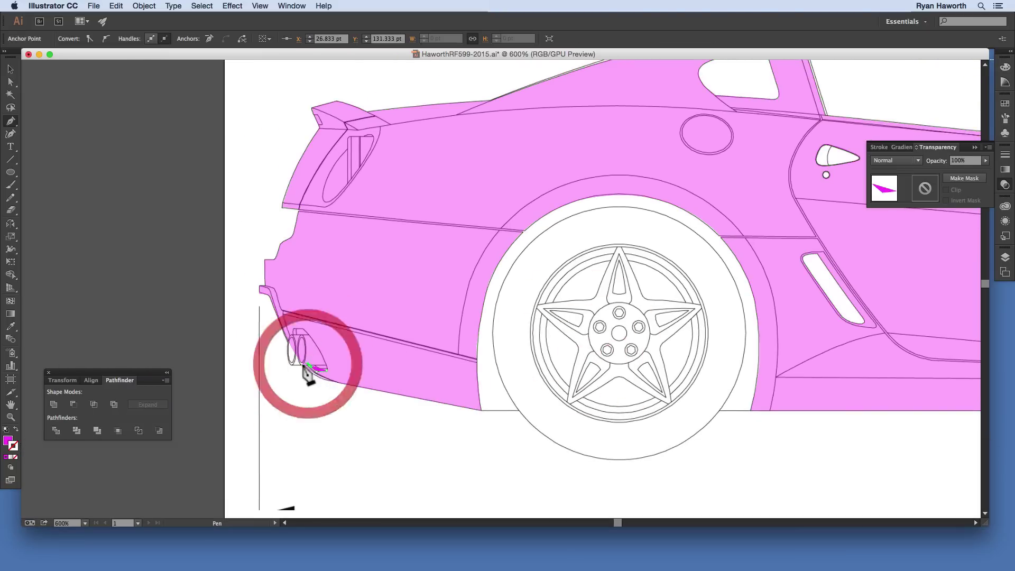
left_click(299, 365)
left_click(287, 346)
left_click(289, 336)
left_click(295, 334)
left_click(294, 329)
left_click(304, 329)
left_click(312, 340)
left_click(324, 359)
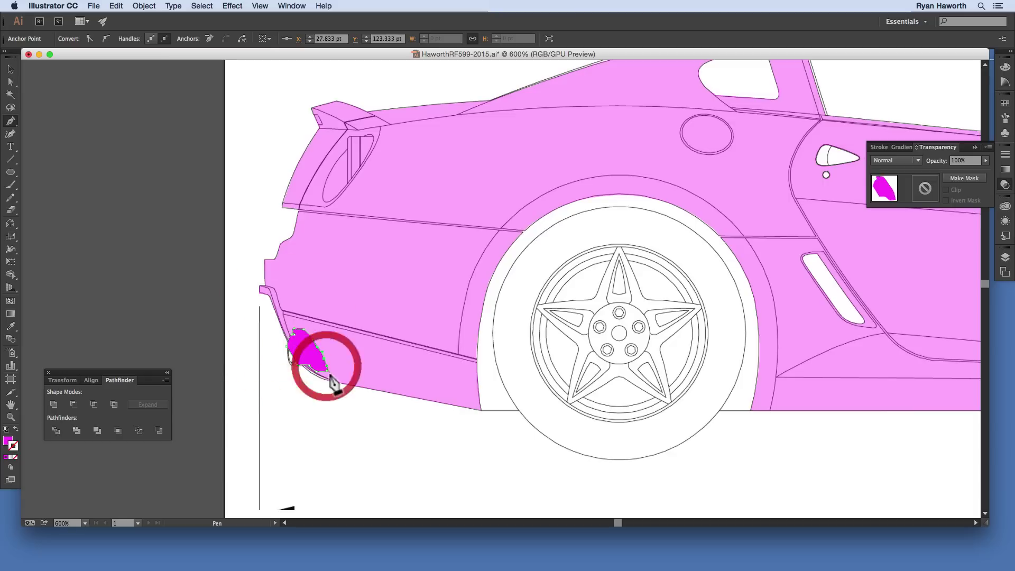
left_click(328, 371)
left_click_drag(285, 374, 304, 343)
key("super+4")
key("super+shift+a")
Step: Trace the small recess at the rear edge of the spoiler and cut it out of the side body
key("super+space")
left_click_drag(335, 106, 562, 406)
key("space")
left_click_drag(432, 322, 580, 300)
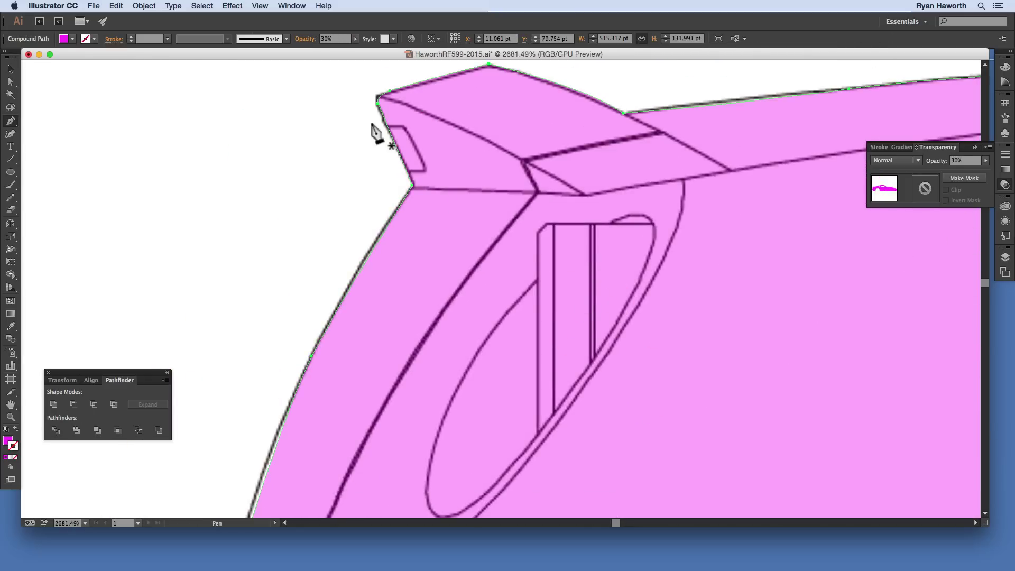
left_click(370, 124)
left_click(378, 128)
left_click(371, 125)
Step: Trace the visible tail light area as a closed shape with straight top and side edges and subtract it from the side body
key("space")
left_click_drag(483, 343, 363, 249)
left_click(421, 142)
left_click(429, 136, "shift")
left_click(534, 136, "shift")
left_click(420, 344, "shift")
left_click_drag(473, 276, 479, 266)
left_click(523, 190)
left_click(537, 150)
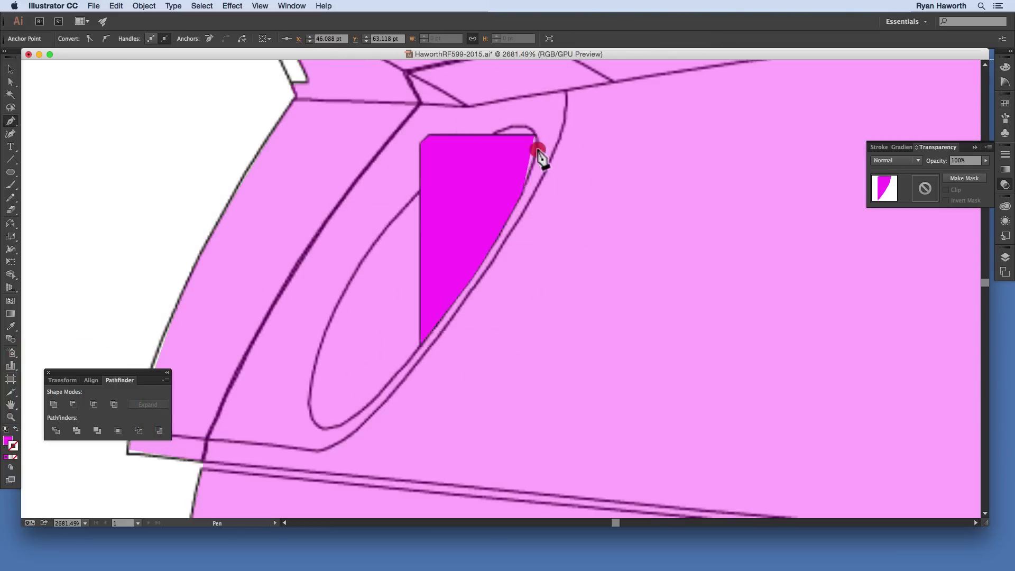
left_click(534, 136)
left_click(560, 178, "shift+super")
left_click(74, 404)
Step: Draw a circle about 5.2 pt wide over the side marker behind the front wheel and subtract it from the side body
key("super+minus")
key("super+minus")
key("super+minus")
key("super+minus")
key("super+minus")
key("space")
left_click_drag(793, 344, 280, 285)
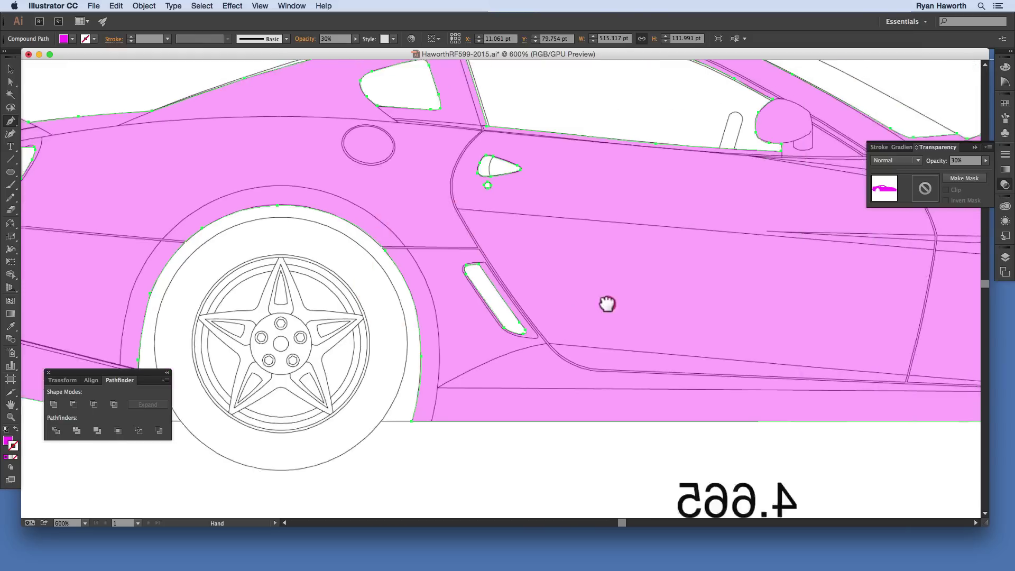
left_click_drag(873, 296, 254, 304)
key("super+space")
left_click_drag(381, 275, 529, 306)
key("l")
left_click_drag(434, 330, 398, 296)
left_click(483, 293, "shift+super")
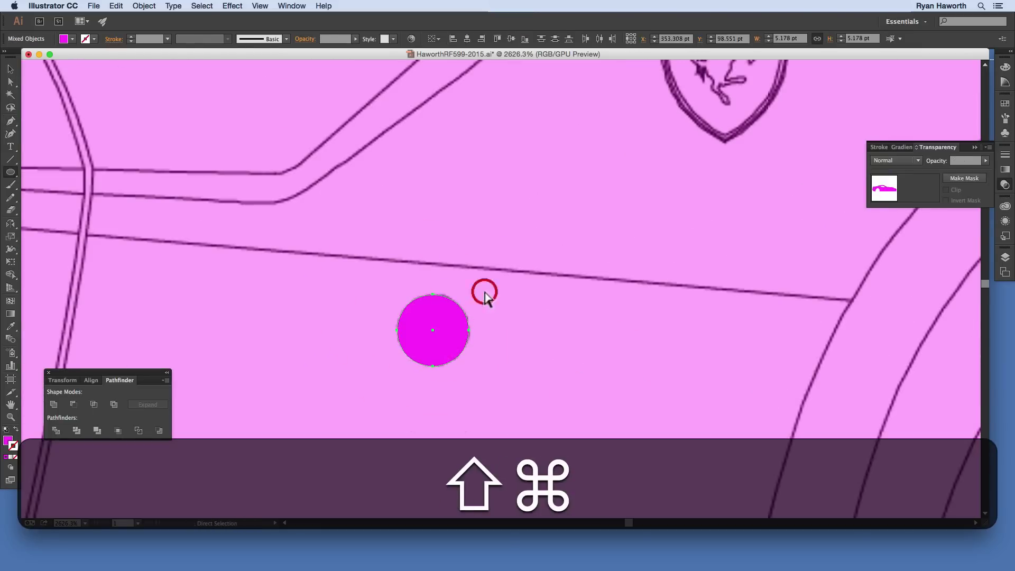
left_click(74, 404)
Step: Trace the top edge and front side of the Ferrari shield badge with the Pen tool
key("space")
left_click_drag(620, 202, 350, 419)
key("p")
left_click(389, 181)
left_click(454, 168)
left_click(518, 180)
left_click_drag(522, 228, 521, 260)
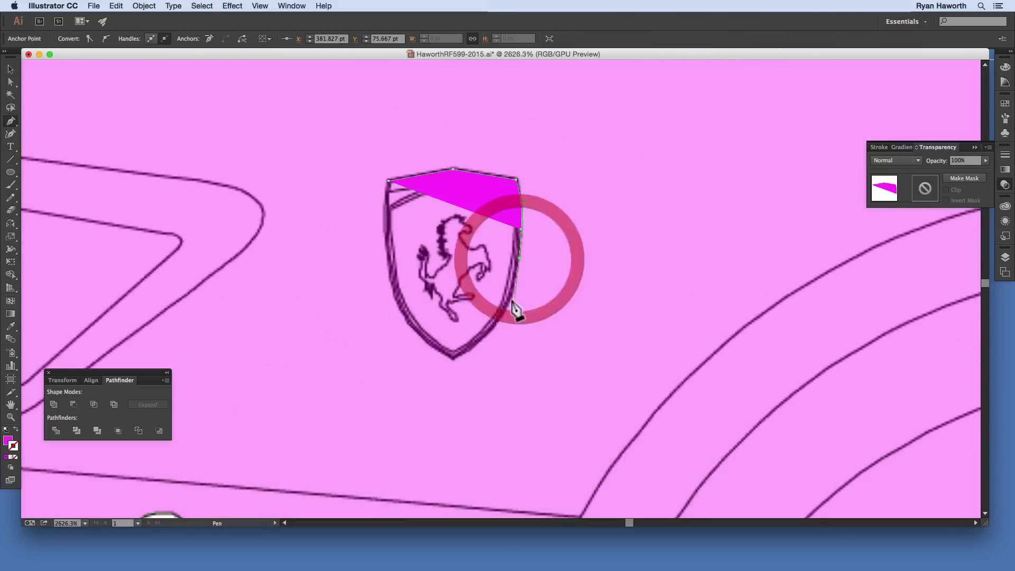
left_click(512, 297)
Step: Continue the badge outline around its pointed tip and rear side, close it and subtract it from the side body
left_click_drag(454, 360, 424, 378)
left_click(407, 318)
left_click_drag(390, 262, 391, 236)
left_click(388, 198)
left_click(389, 181)
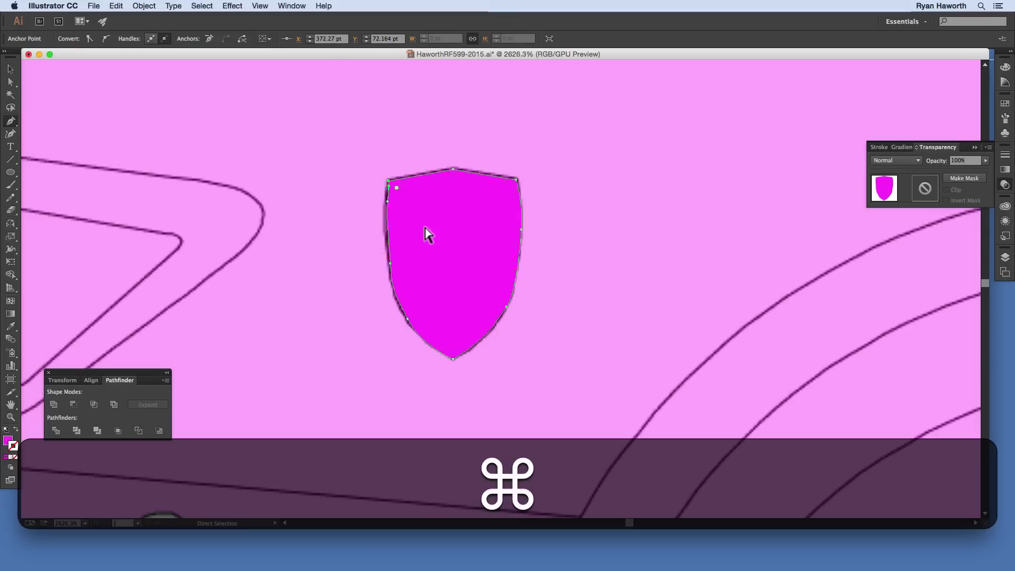
left_click(370, 206, "shift+super")
left_click(74, 404)
Step: Trace the narrow upright air opening in the front bumper beside the grille and subtract it from the side body
key("super+minus")
key("super+minus")
key("super+minus")
key("super+minus")
key("space")
left_click_drag(499, 381, 137, 243)
left_click(677, 360)
left_click(686, 291)
left_click_drag(682, 275, 665, 329)
left_click(669, 276)
left_click(677, 359)
left_click(209, 428, "shift+super")
left_click(74, 404)
Step: Trace the front wheel well as a closed shape extending below the body's lower edge and subtract it from the side body
key("space")
left_click_drag(182, 423, 399, 437)
left_click(410, 460, "super")
left_click_drag(391, 371, 393, 344)
left_click_drag(433, 235, 449, 205)
left_click_drag(518, 176, 622, 171)
left_click_drag(682, 201, 708, 221)
left_click_drag(739, 272, 747, 300)
left_click_drag(757, 360, 758, 391)
left_click(753, 460)
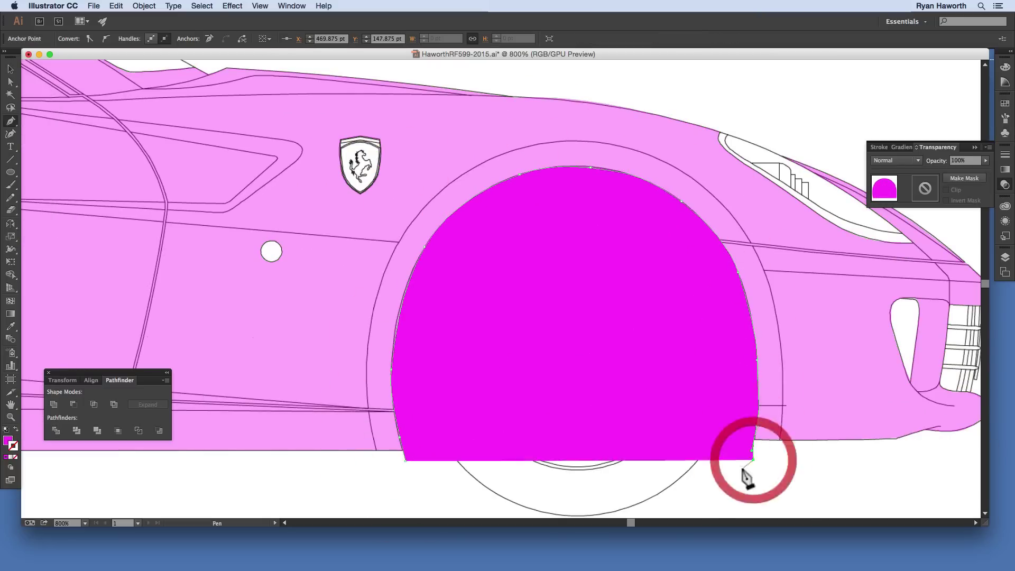
left_click(405, 460)
left_click(317, 392, "shift+super")
left_click(74, 404)
Step: Deselect the finished side body, put the transparency settings away and save the document
key("super+0")
left_click(621, 147, "super")
key("super+space")
left_click_drag(208, 186, 490, 97)
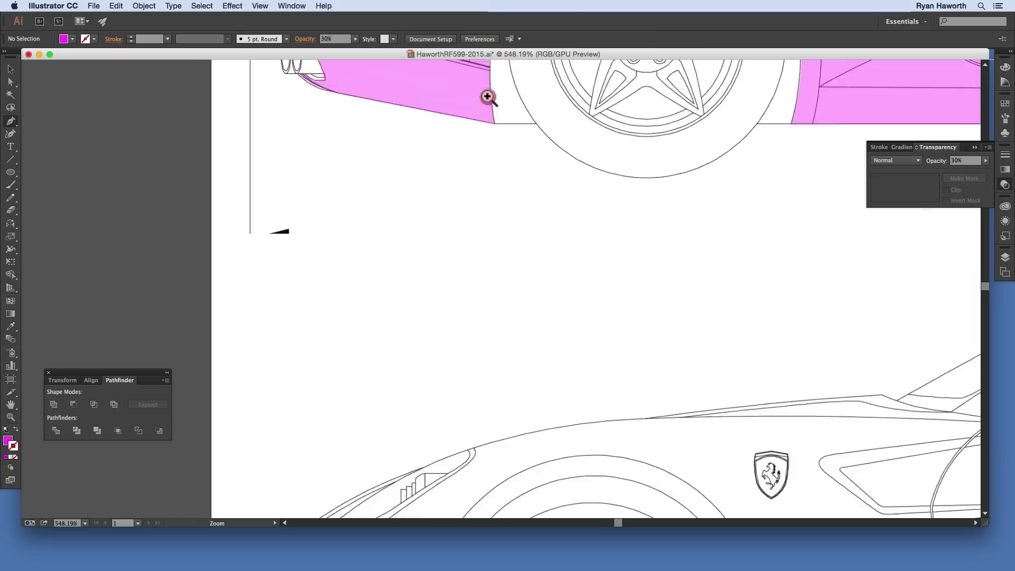
key("space")
left_click_drag(664, 161, 415, 367)
key("super+minus")
key("super+minus")
left_click(1006, 186)
key("super+s")
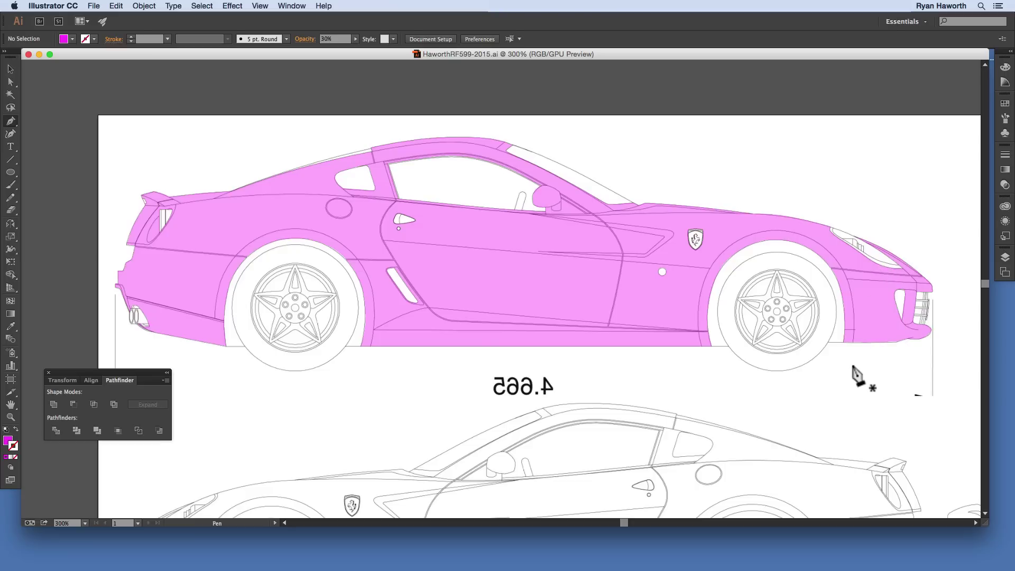
Step: Make a reflected copy of the magenta side body shape across the vertical axis
key("super+0")
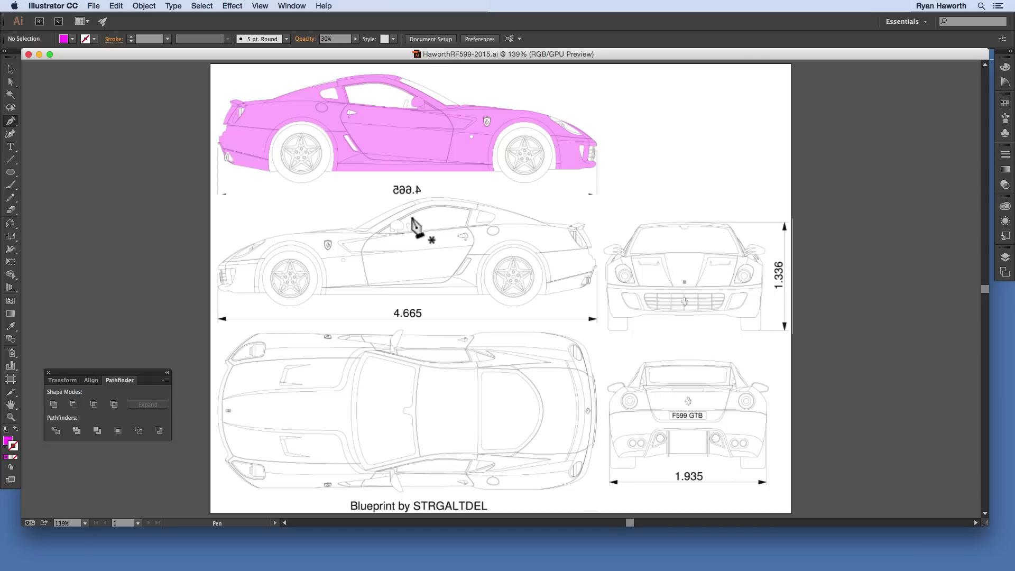
key("v")
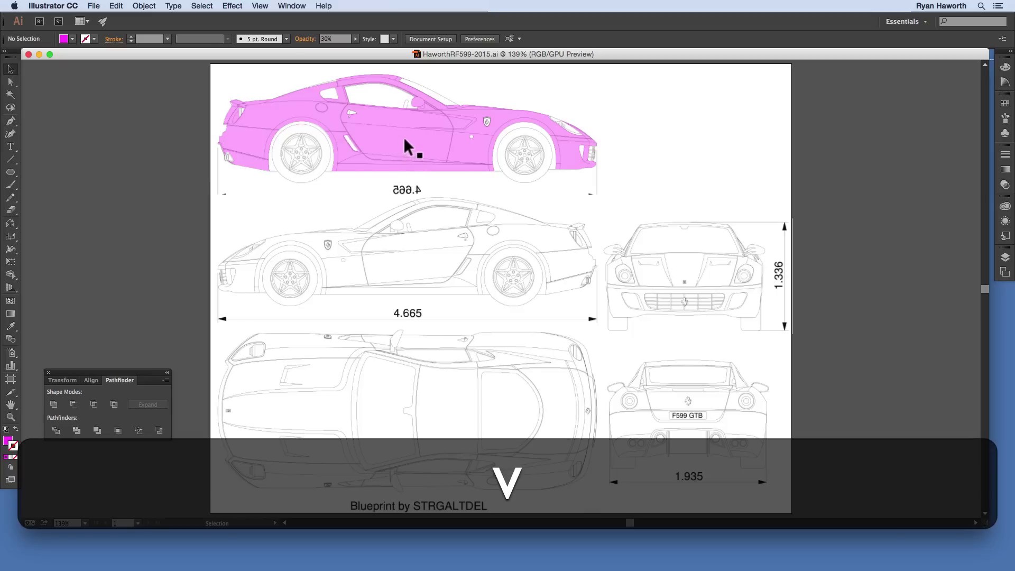
left_click(406, 143)
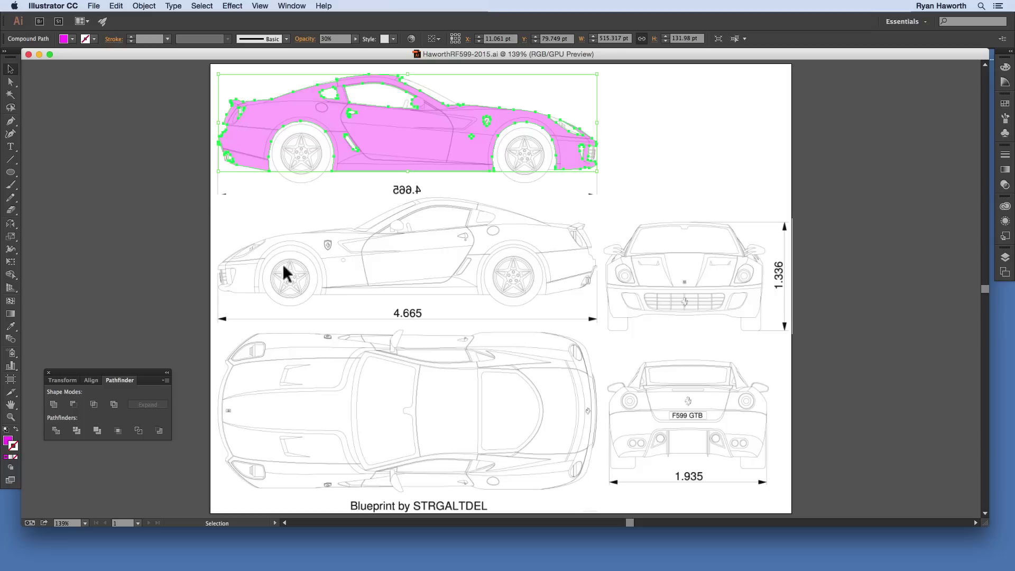
double_click(11, 224)
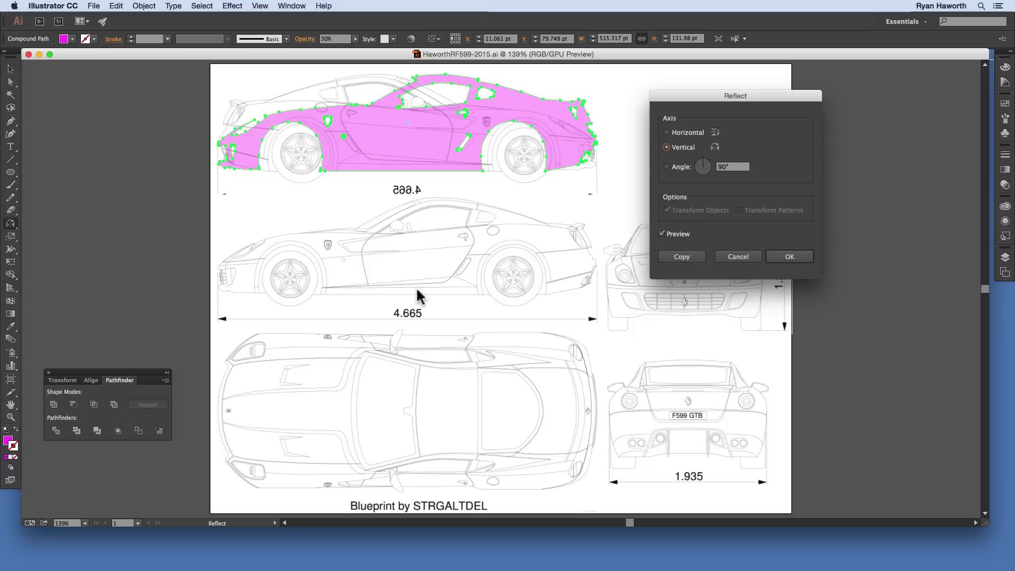
left_click(688, 256)
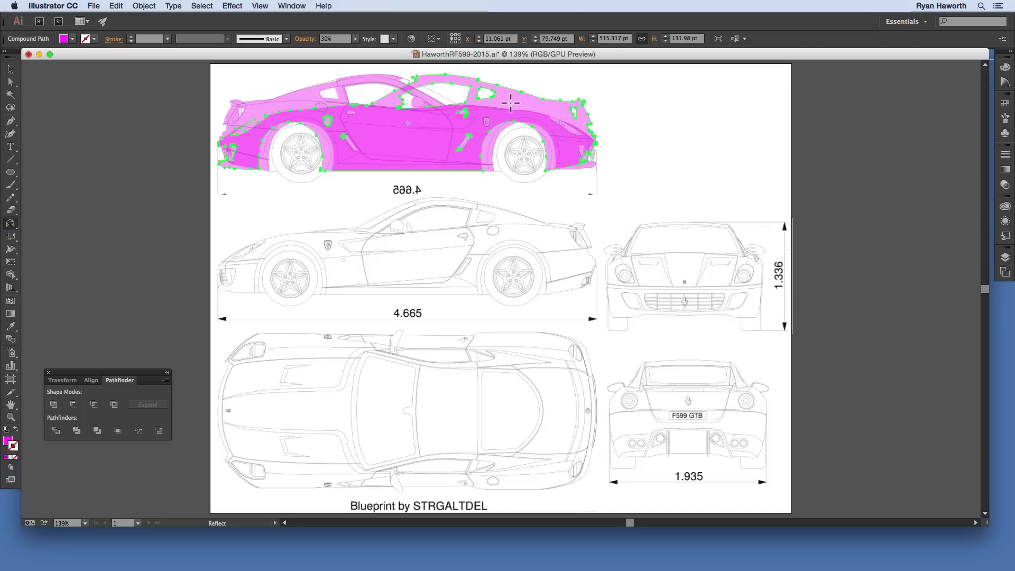
Step: Move the mirrored body shape onto the second side view and fine-tune its alignment with the lower edge and front wheel well
key("v")
left_click_drag(511, 111, 518, 230)
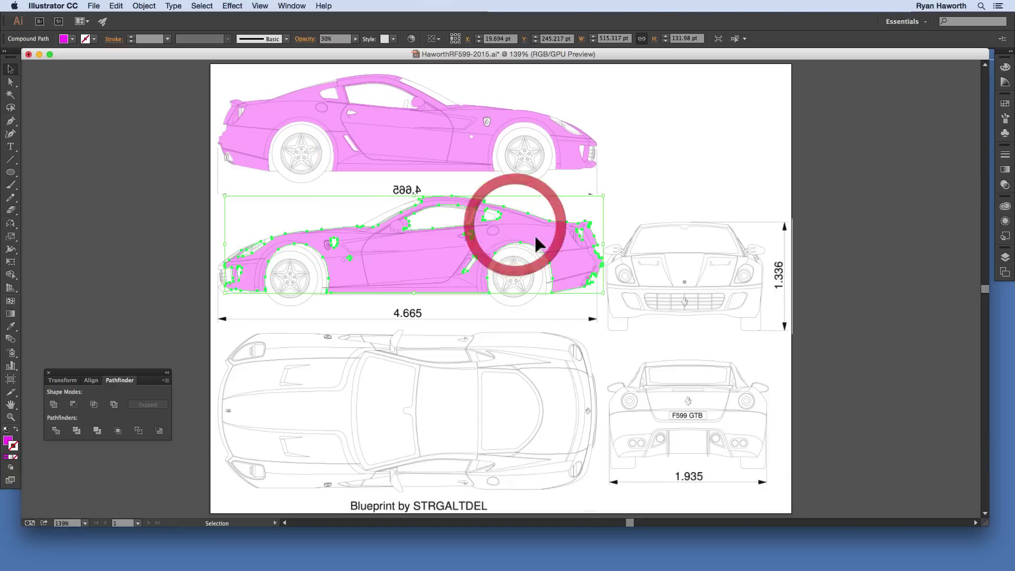
left_click_drag(571, 259, 569, 264)
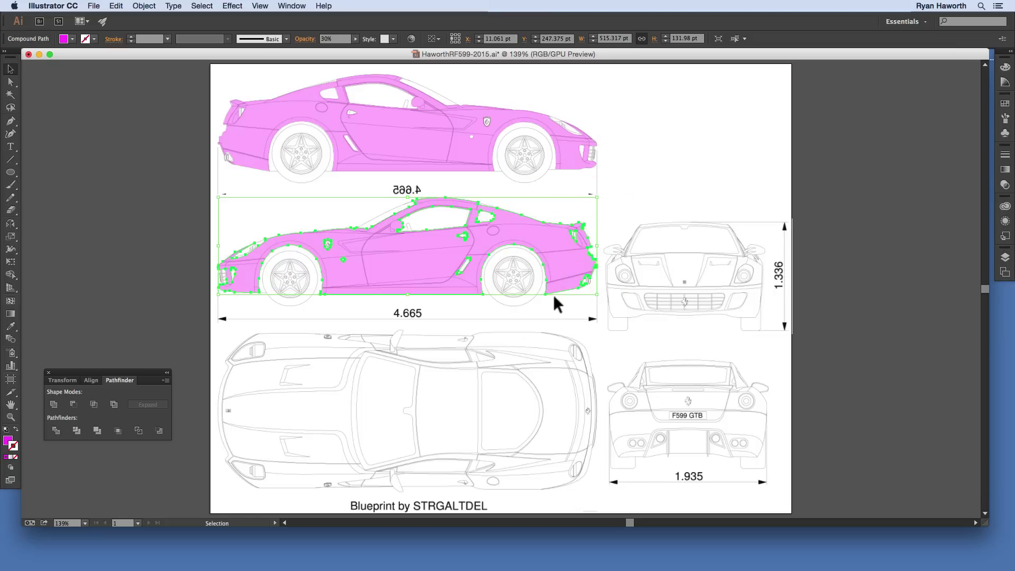
key("super+space")
key("super+space")
left_click_drag(335, 312, 571, 442)
key("super+space")
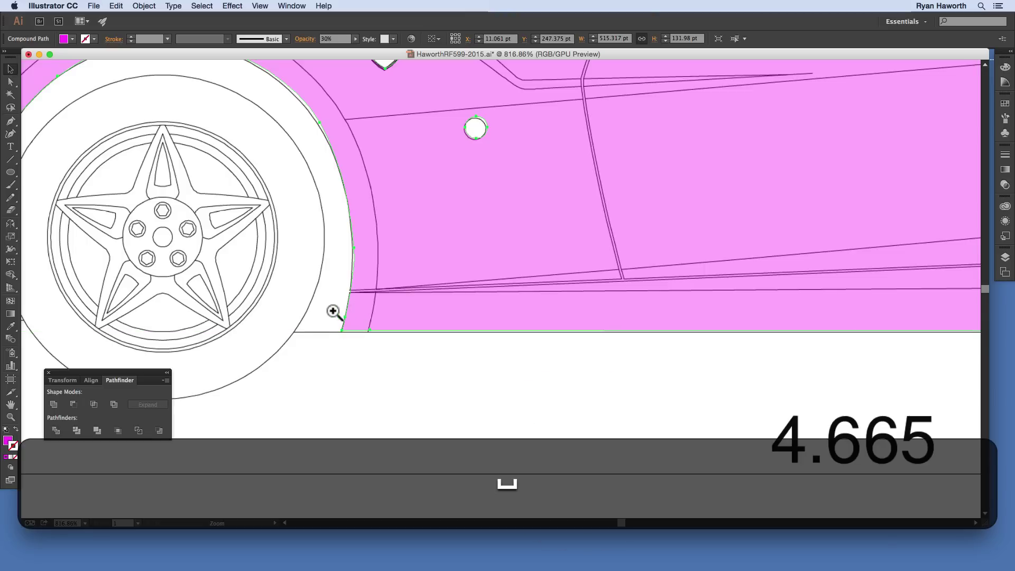
left_click_drag(335, 311, 498, 429)
left_click_drag(371, 361, 368, 370)
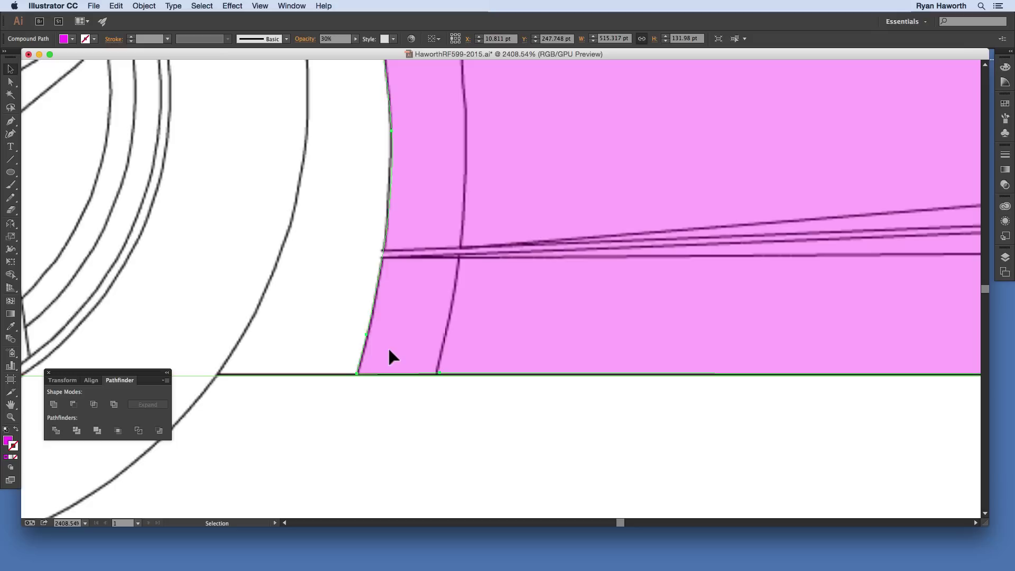
Step: Examine the mirrored body's fit over the whole second side view and deselect it
key("super+minus")
key("super+minus")
key("super+minus")
key("super+minus")
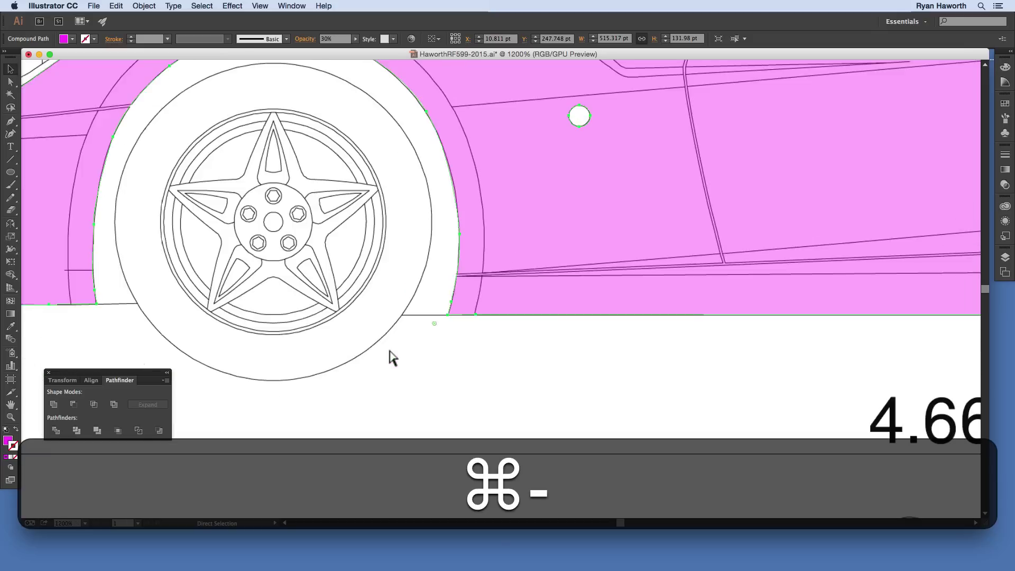
key("super+minus")
key("super+minus")
key("space")
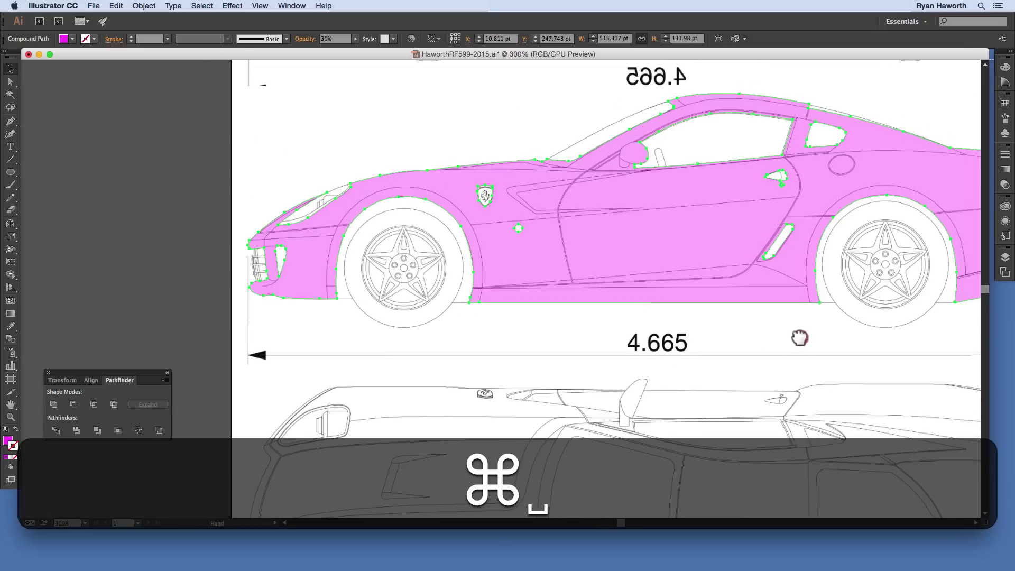
left_click_drag(798, 336, 671, 385)
key("super+minus")
key("super+minus")
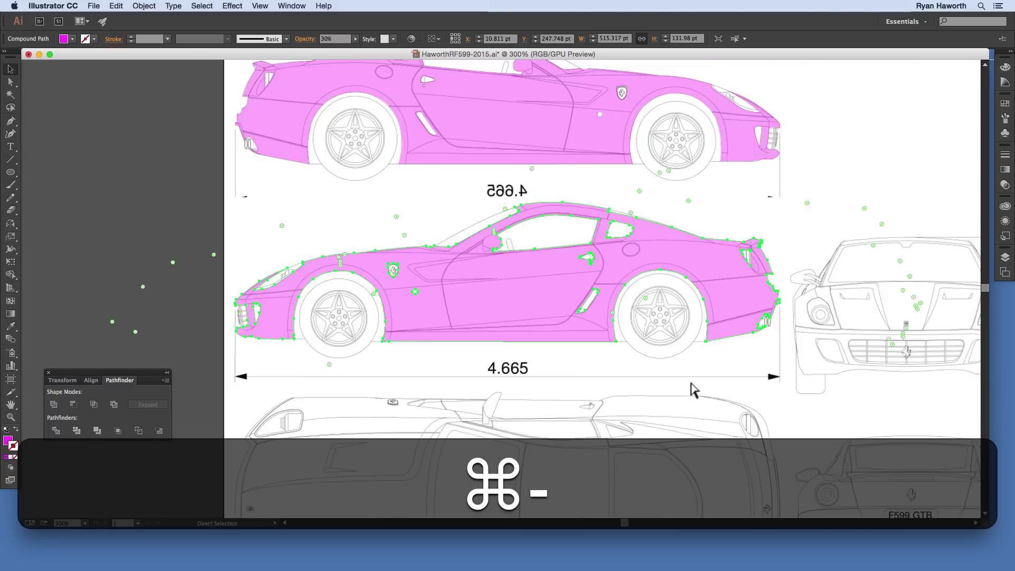
key("space")
left_click_drag(526, 419, 523, 407)
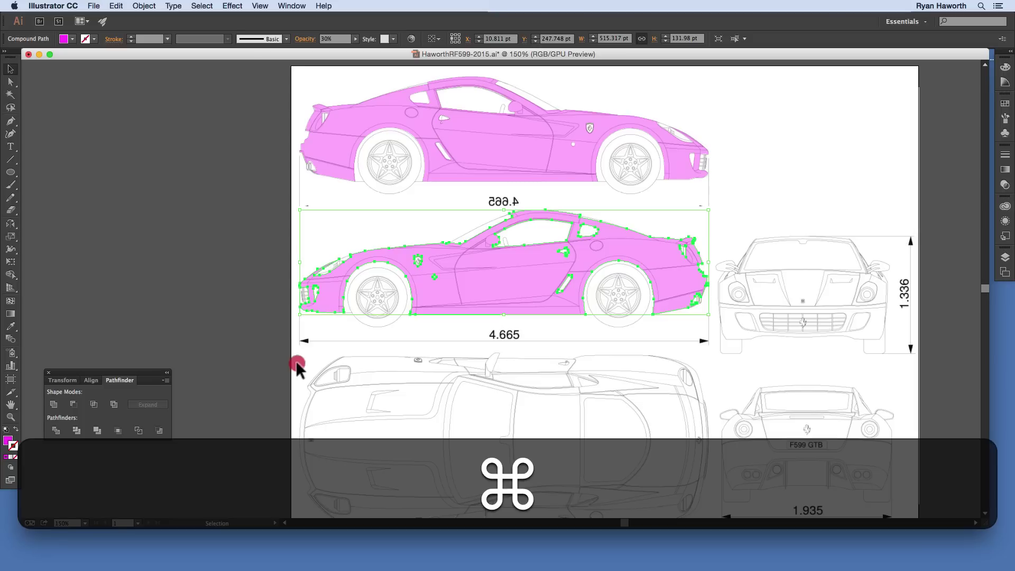
left_click(296, 362, "super")
key("space")
left_click_drag(490, 408, 476, 320)
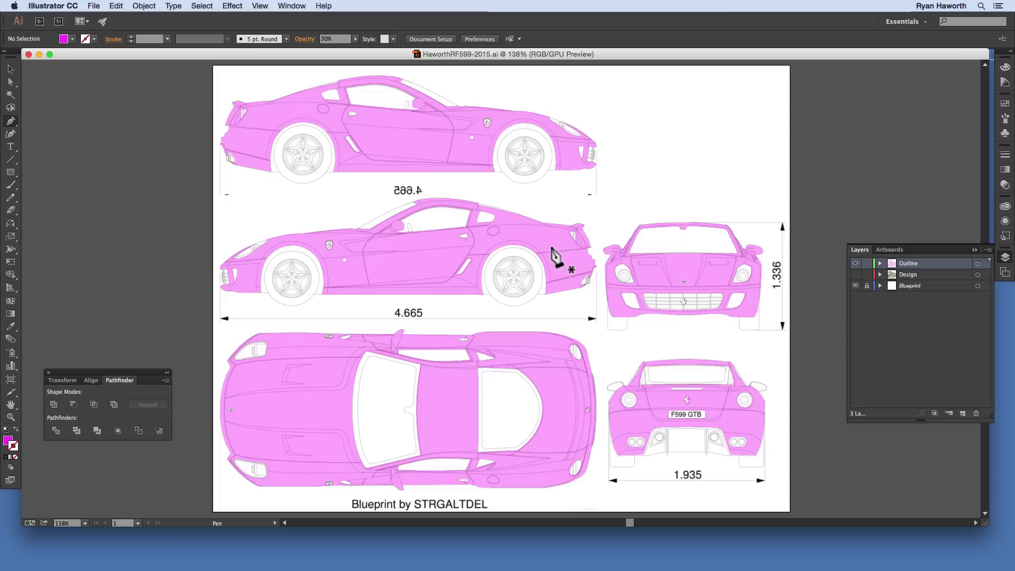
Step: Show the Design layer and duplicate both the Outline and Design layers
left_click(856, 275)
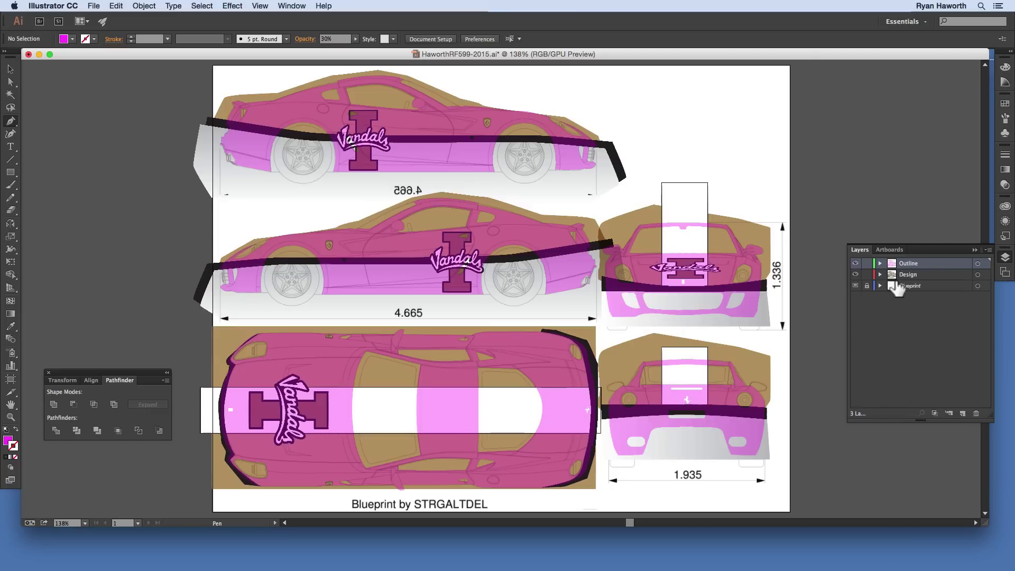
left_click_drag(926, 271, 963, 412)
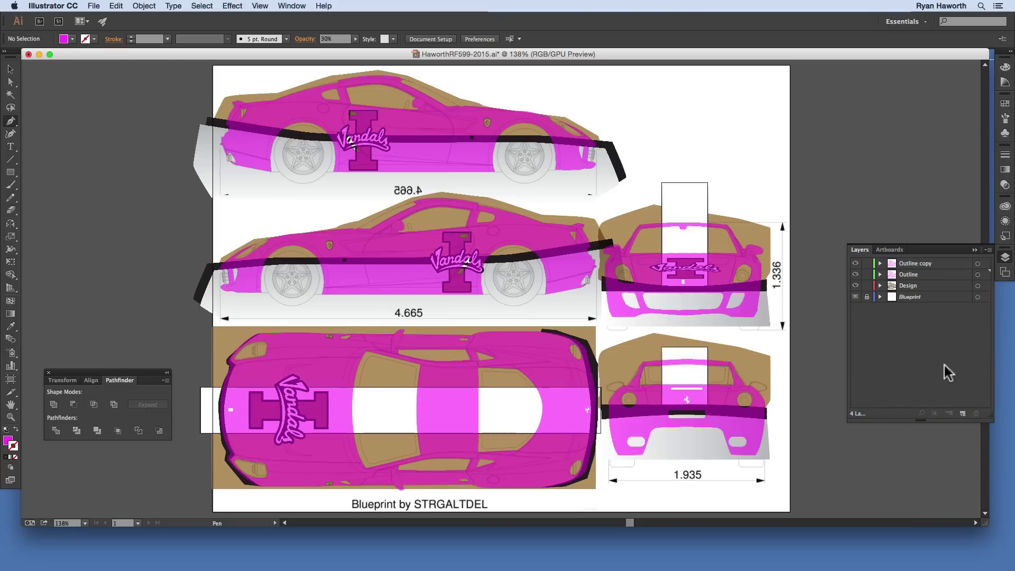
left_click_drag(925, 287, 963, 413)
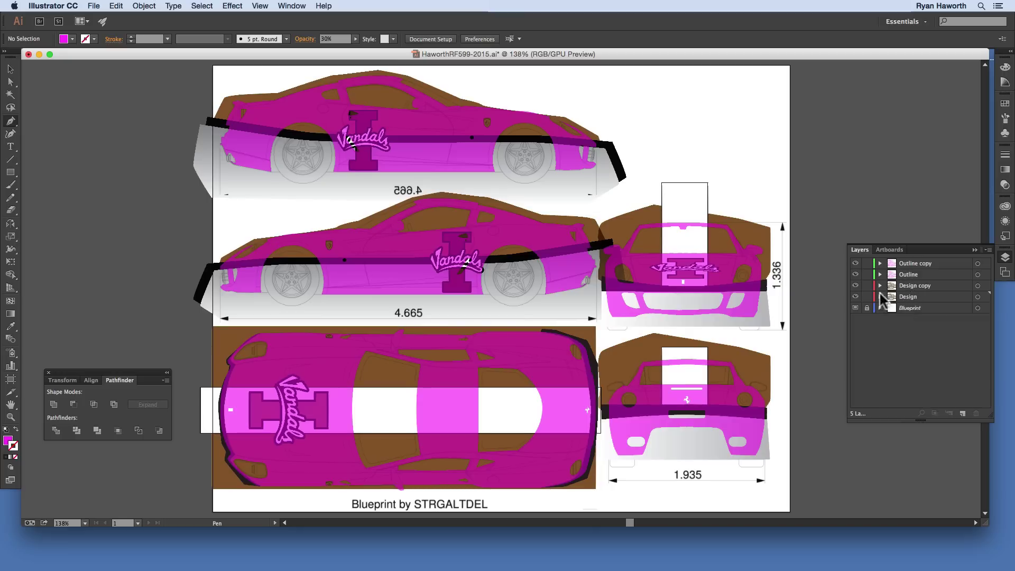
Step: Hide the original Design and Outline layers and make the Outline copy layer active
left_click(856, 297)
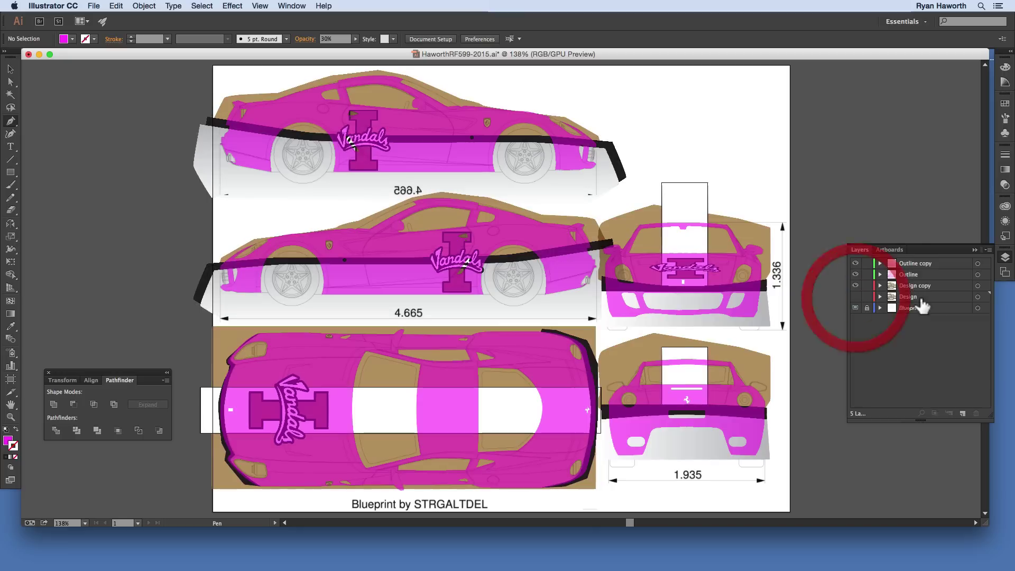
left_click(856, 275)
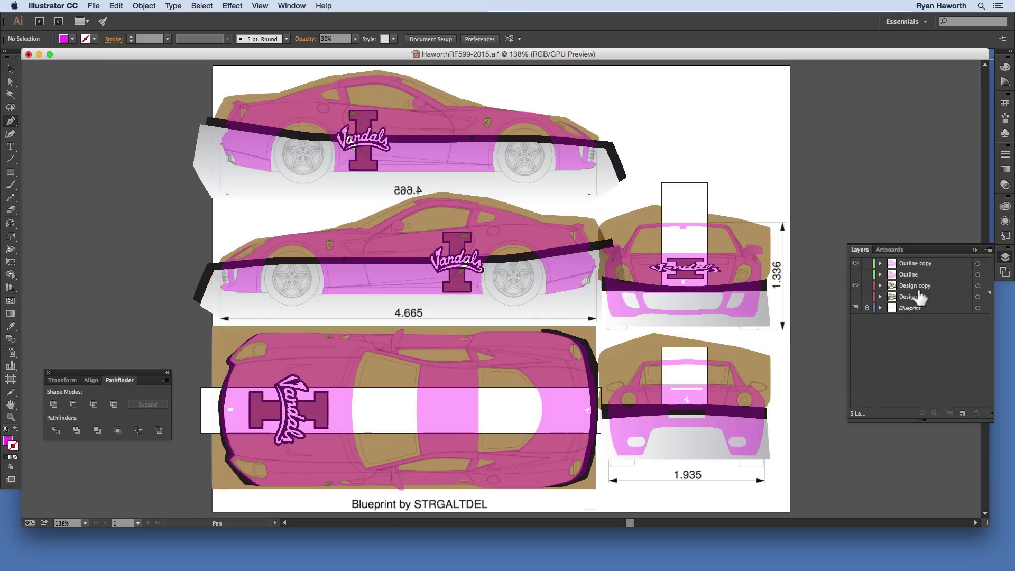
left_click(856, 286)
left_click(856, 286)
left_click(911, 265)
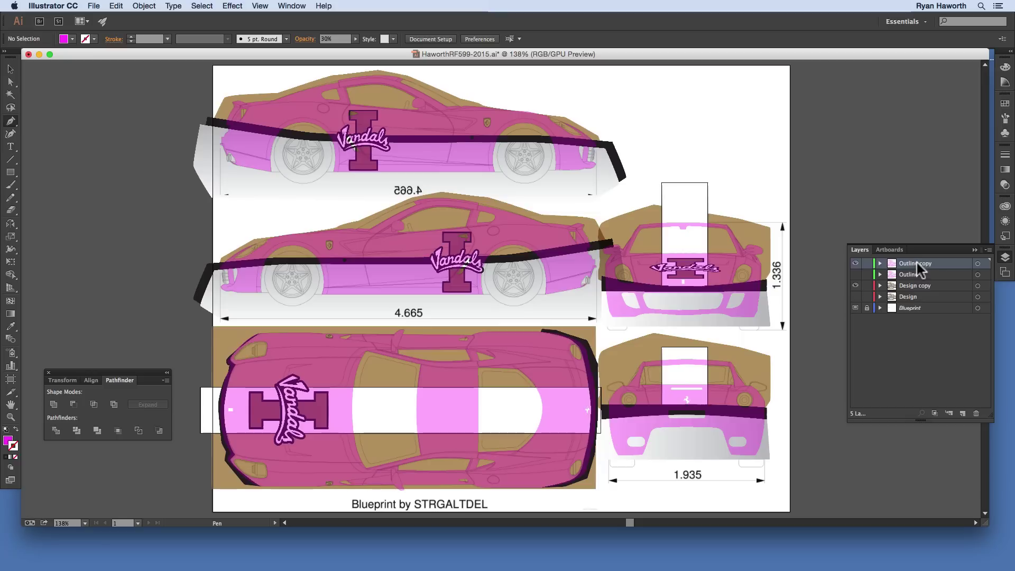
Step: Clip the mirrored upper side view's design to its magenta body outline with a clipping mask and deselect it
left_click(941, 263)
key("v")
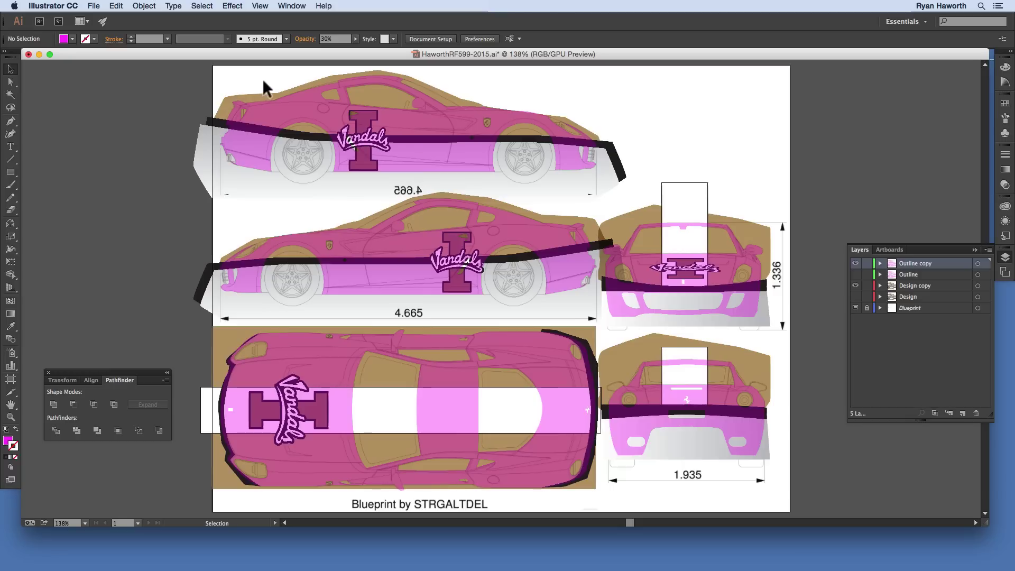
left_click_drag(263, 82, 290, 123)
left_click_drag(288, 120, 289, 120)
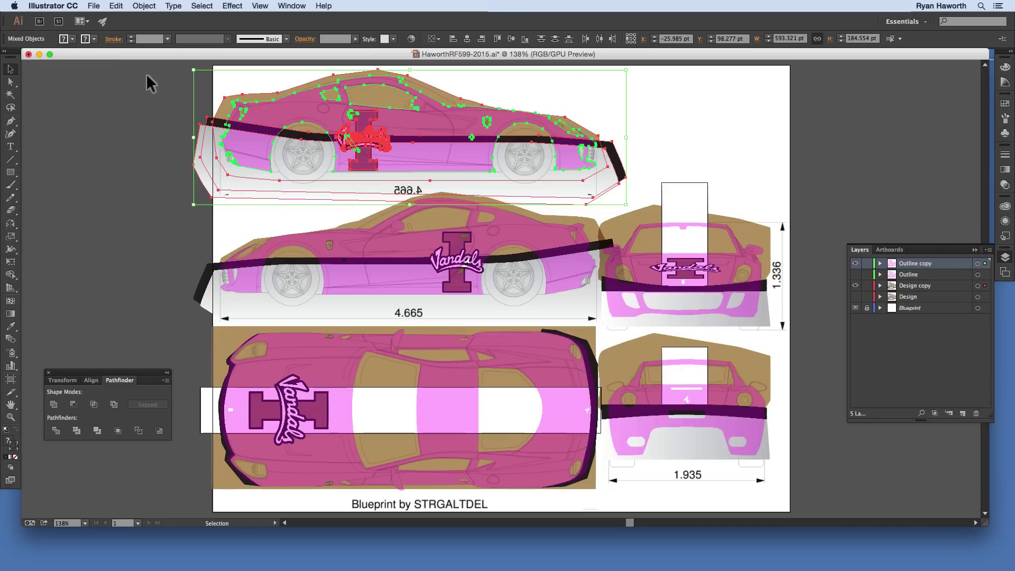
left_click(143, 6)
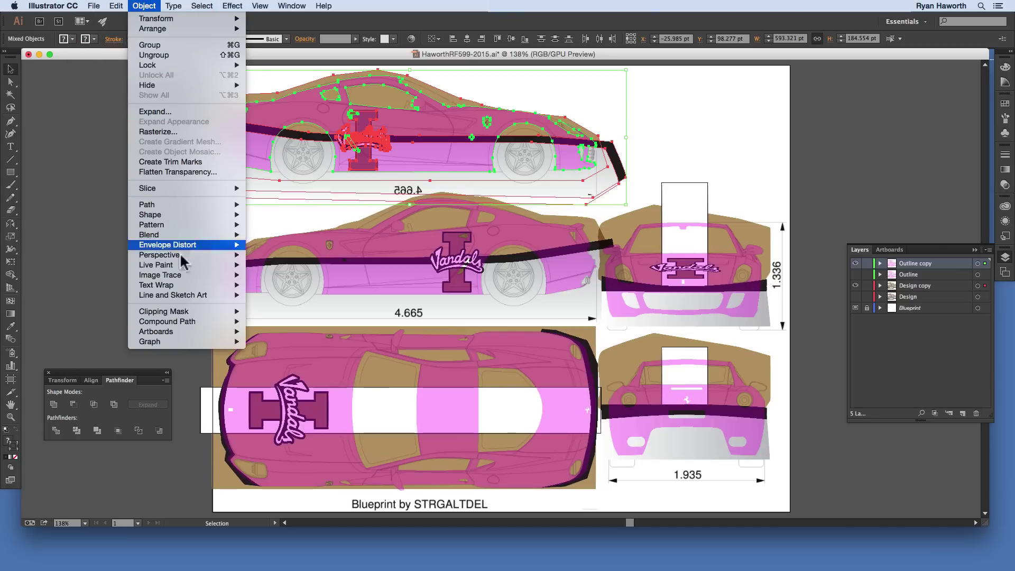
mouse_move(214, 310)
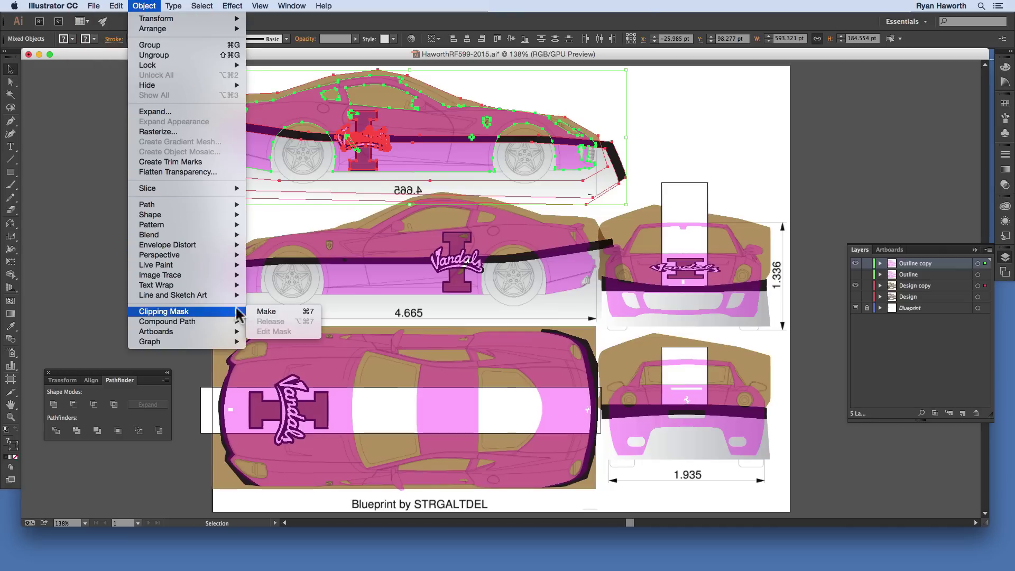
left_click(286, 311)
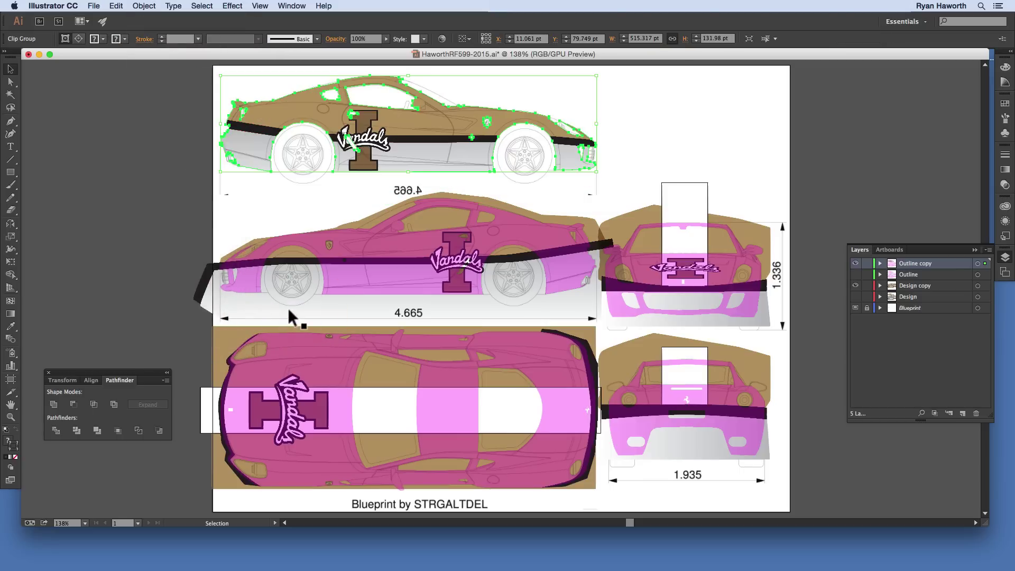
left_click(249, 222)
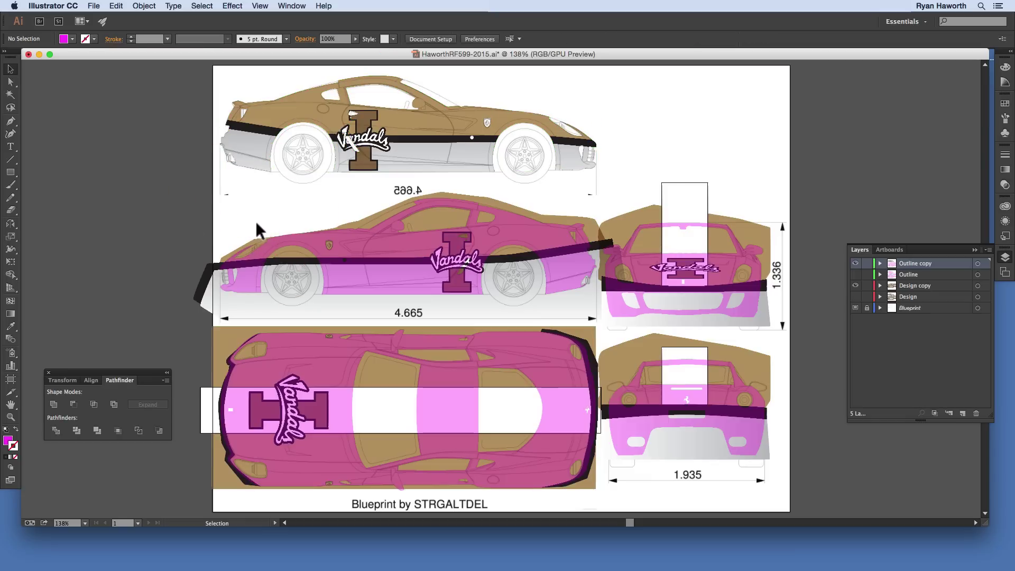
Step: Make a clipping mask from the body outline and design of the second side view and deselect it
left_click_drag(259, 224, 291, 259)
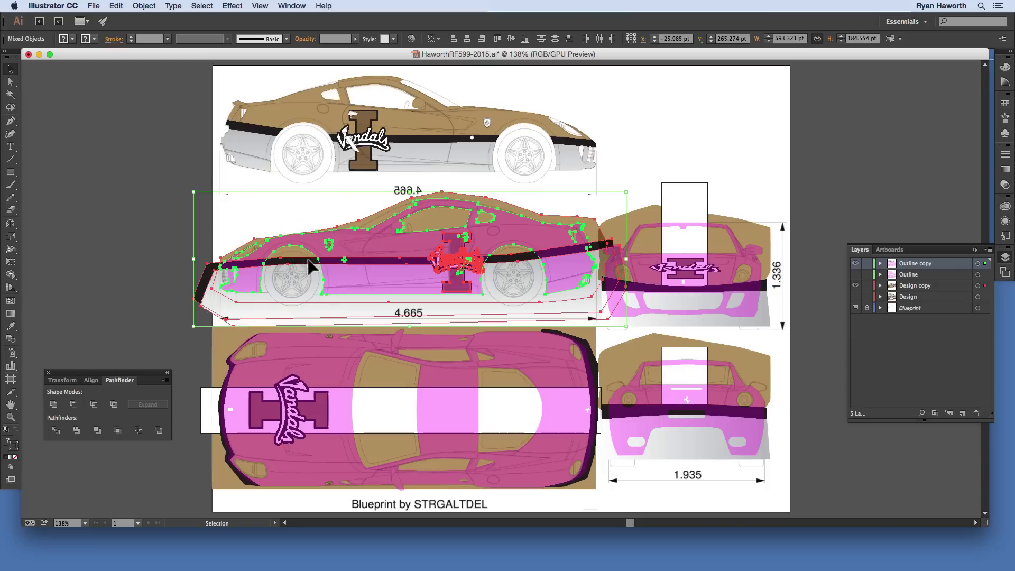
key("super")
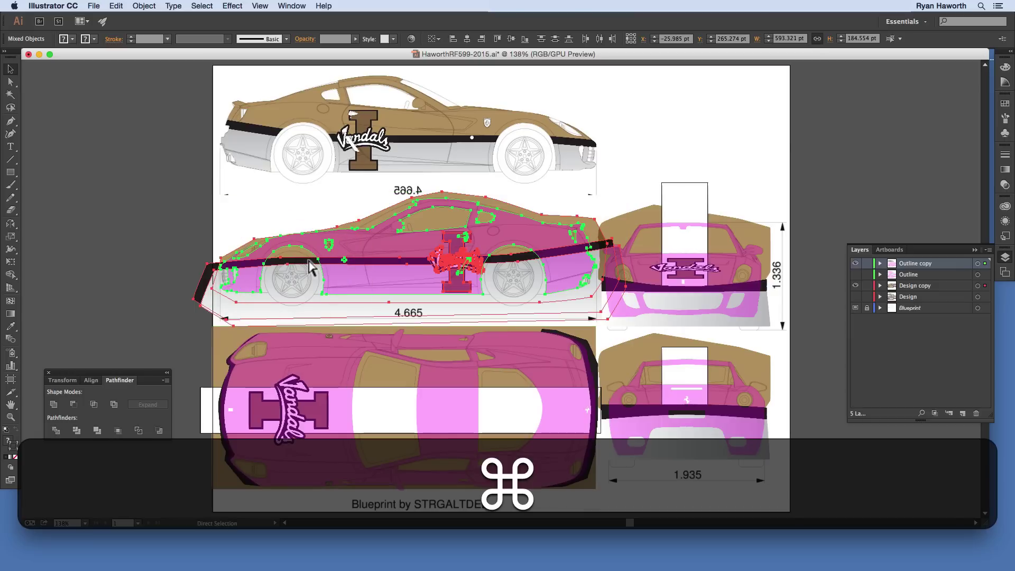
key("super+7")
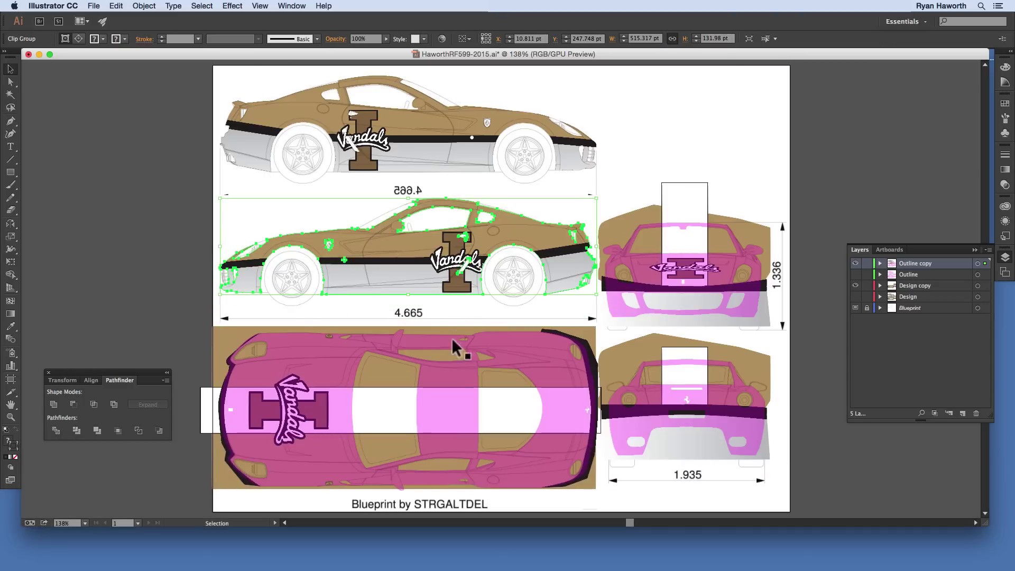
left_click(178, 302)
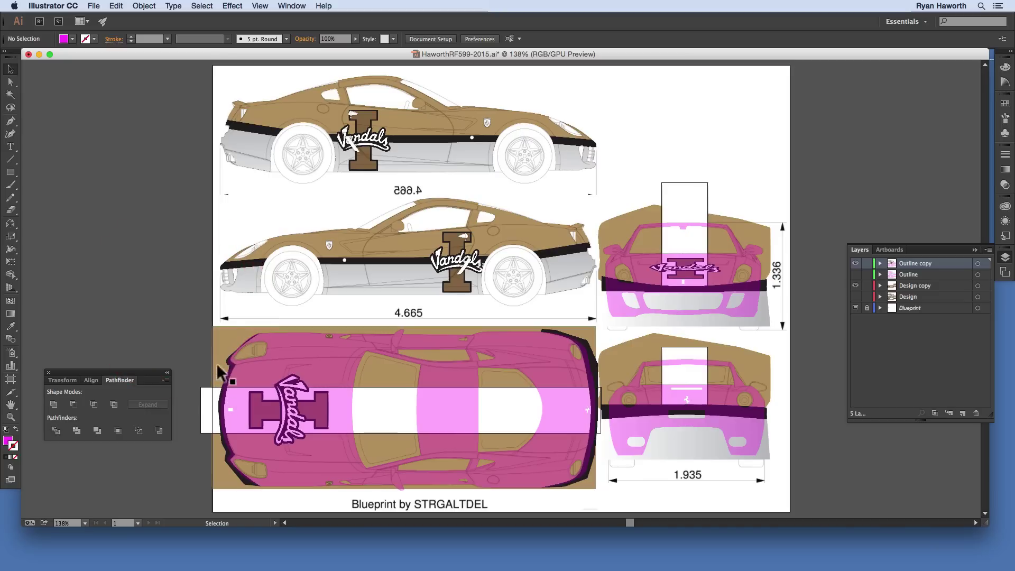
Step: Mask the overhead car view's striped design with its outline using Make Clipping Mask and deselect the result
left_click_drag(190, 336, 280, 423)
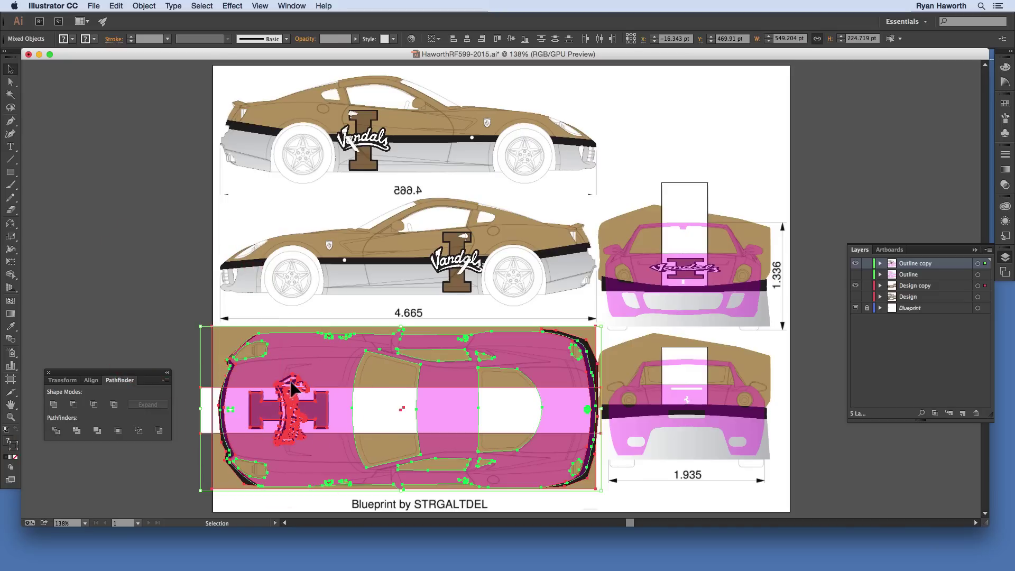
right_click(291, 382)
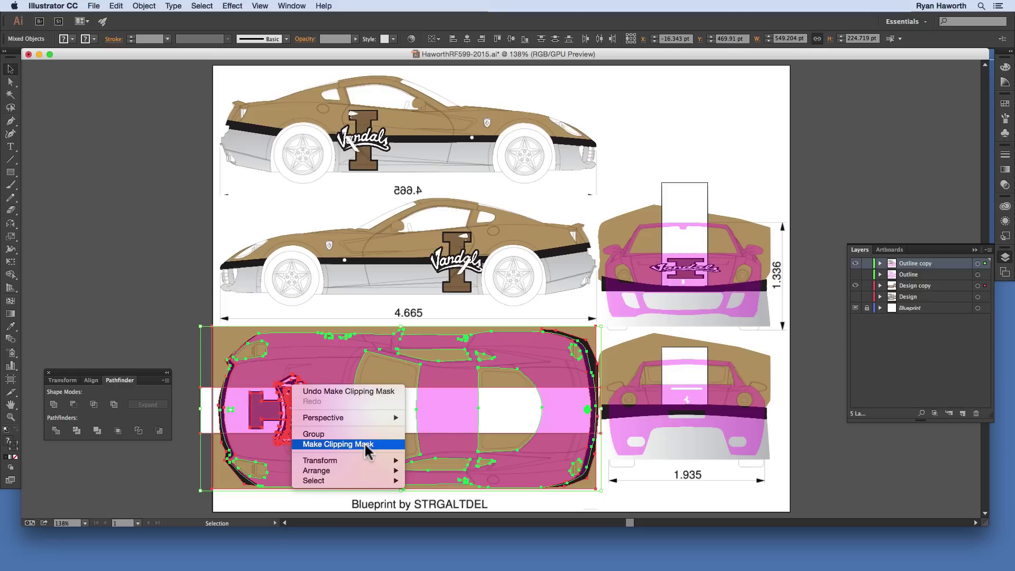
left_click(371, 448)
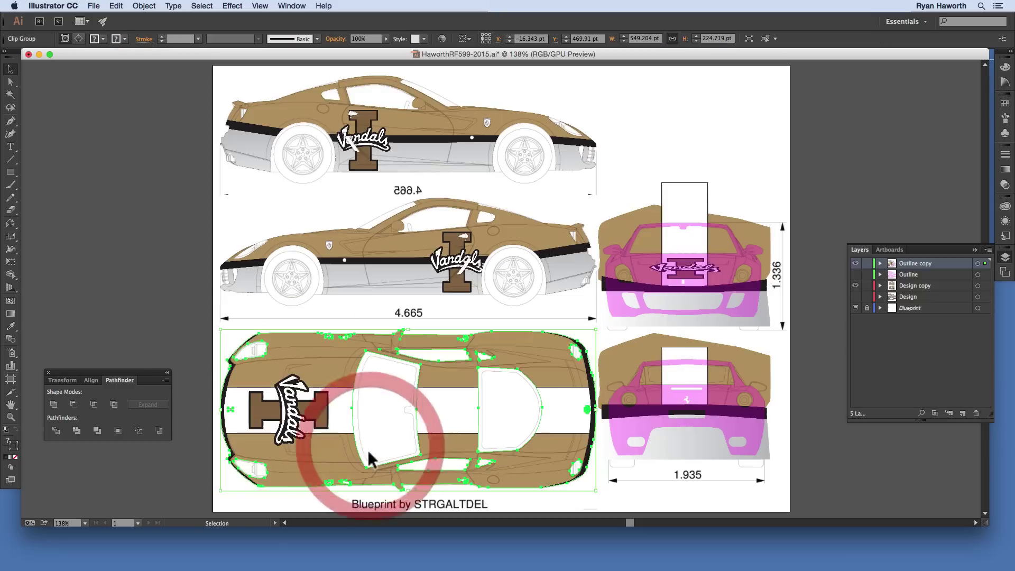
left_click(680, 103)
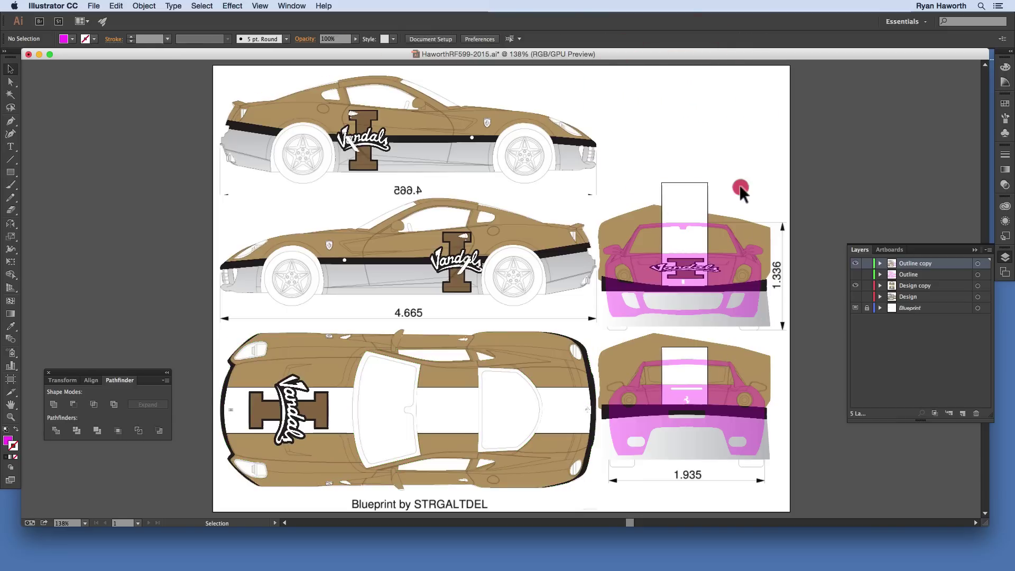
Step: Make separate clipping masks for the front and rear car views from their outlines and designs
left_click_drag(739, 187, 709, 295)
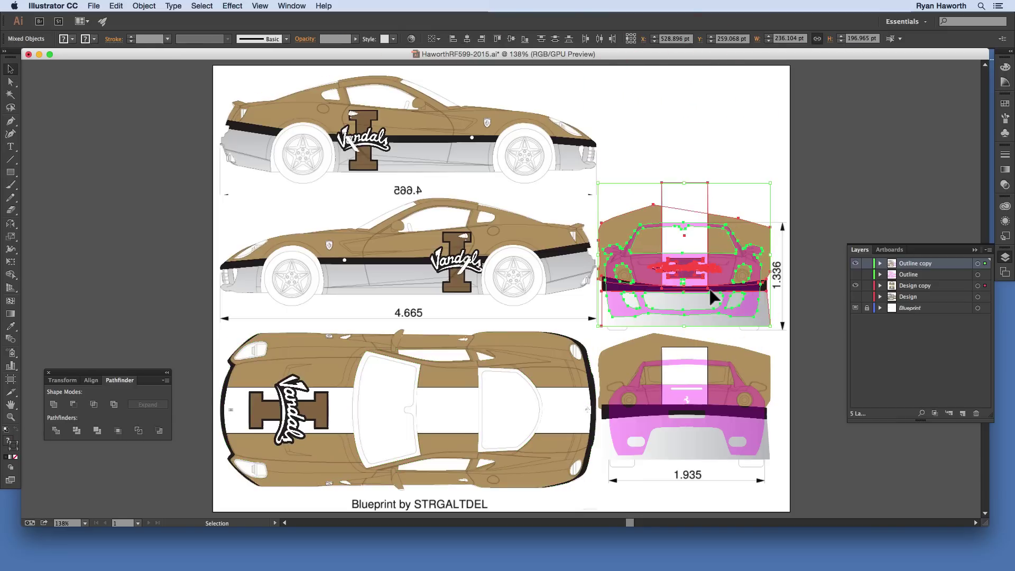
key("super+7")
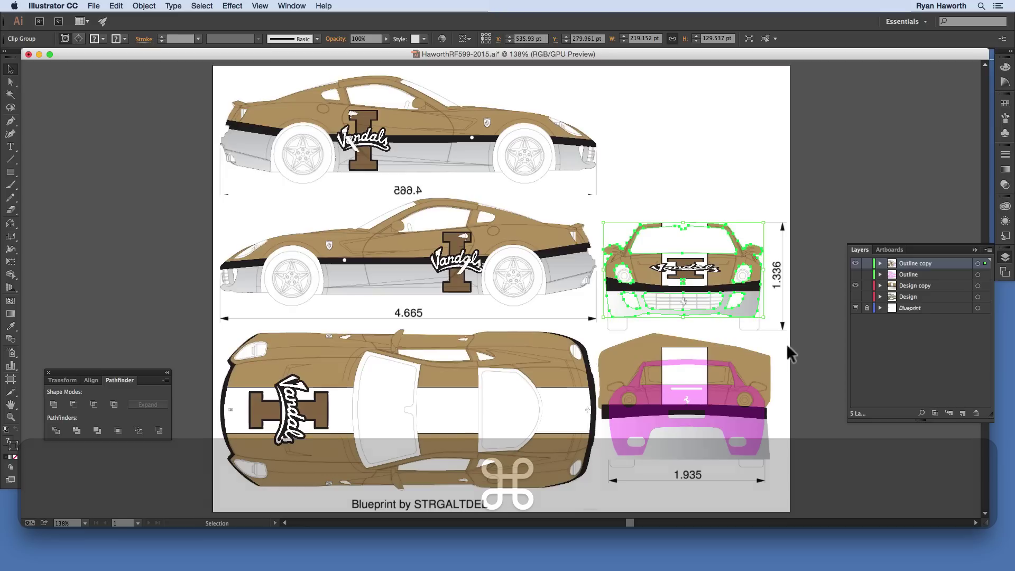
left_click_drag(781, 358, 730, 411)
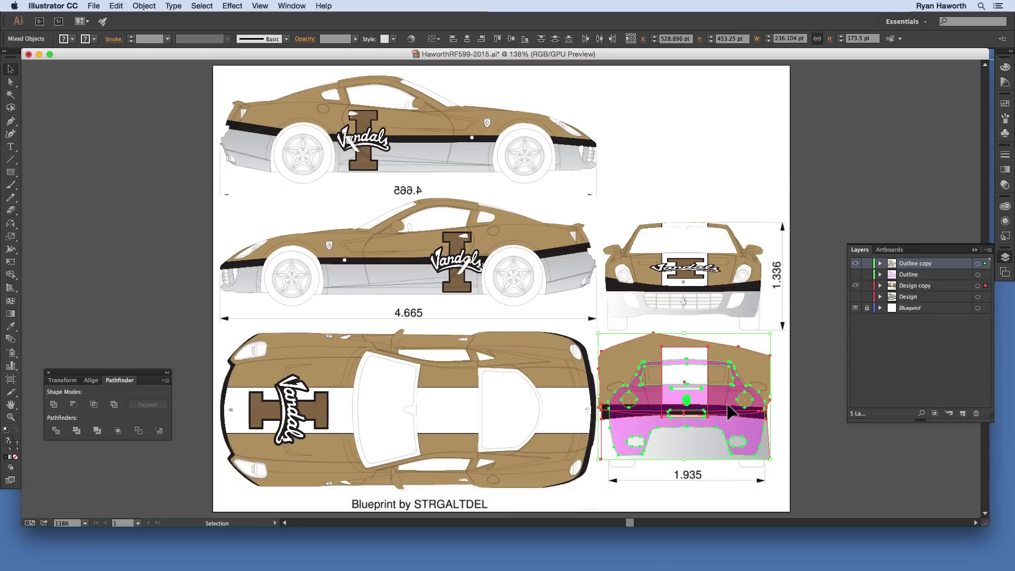
key("super+7")
left_click(790, 377)
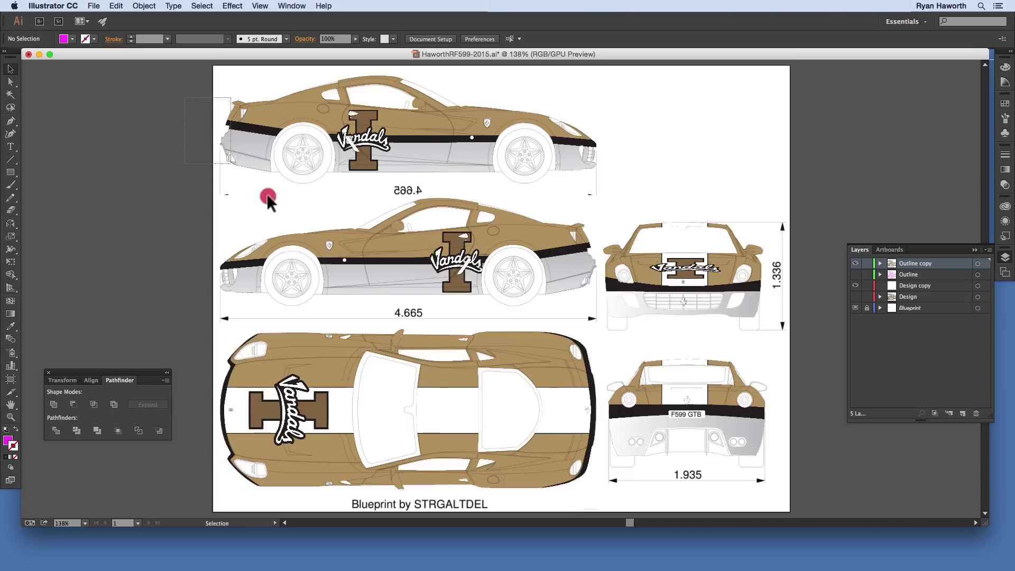
Step: Set the blending mode of all five clipped car views to Multiply and save the document
left_click(712, 422)
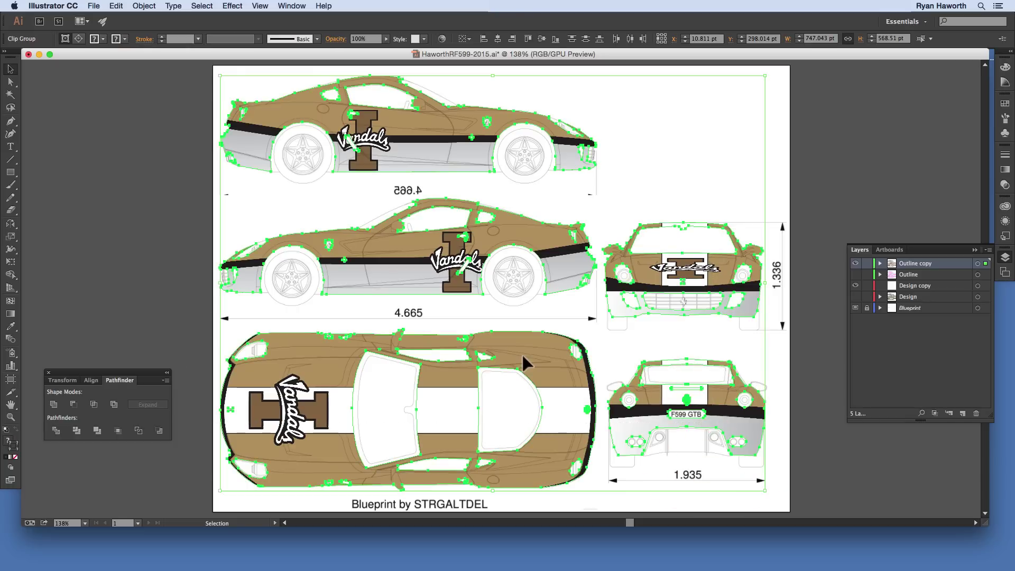
left_click(1005, 185)
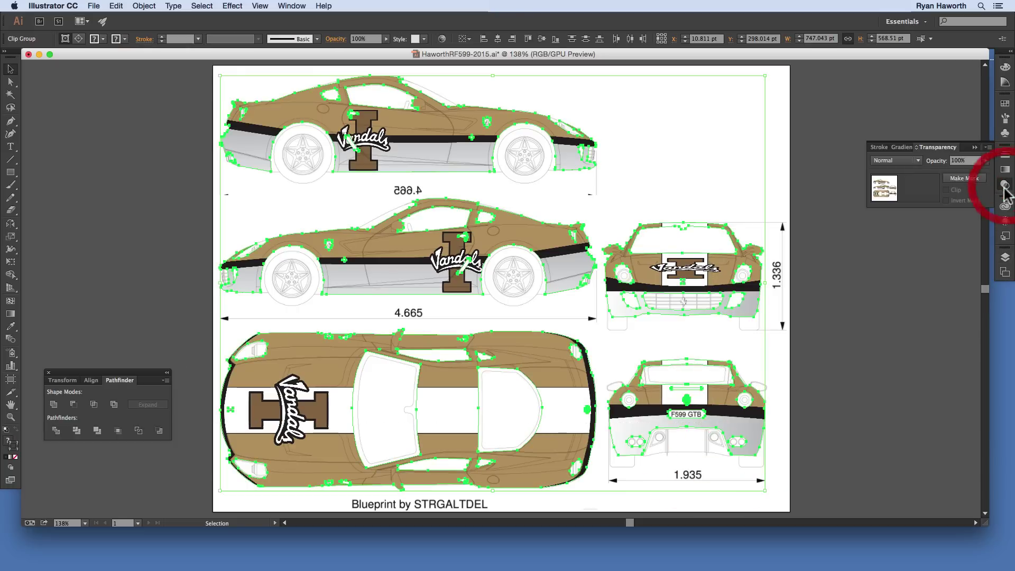
left_click(915, 161)
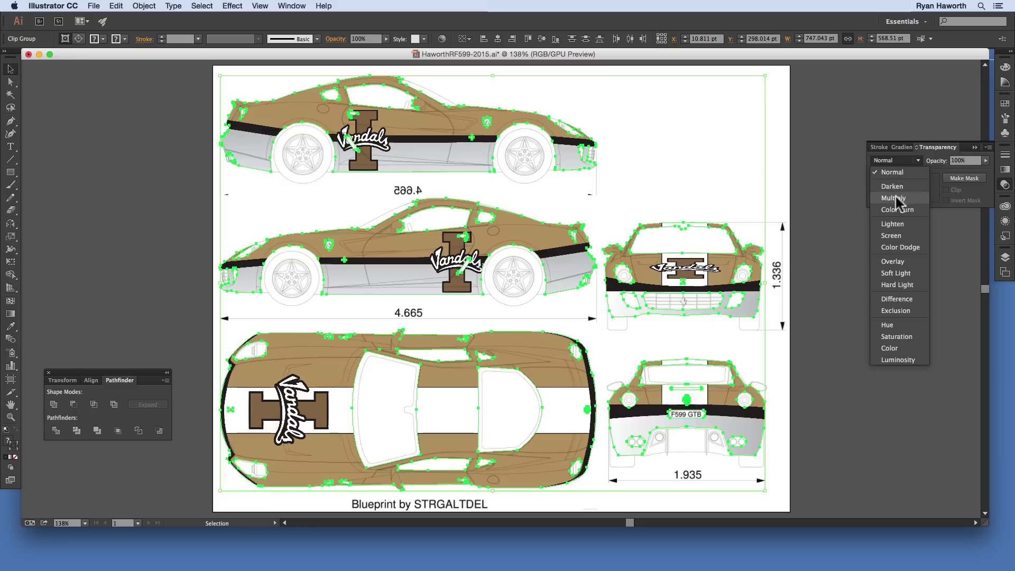
left_click(898, 199)
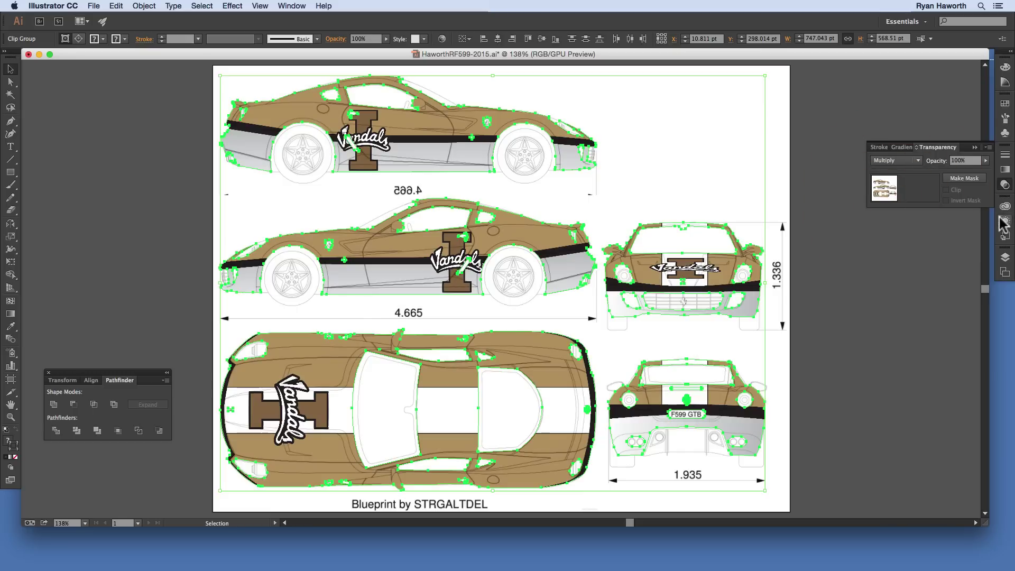
left_click(1005, 184)
left_click(687, 173)
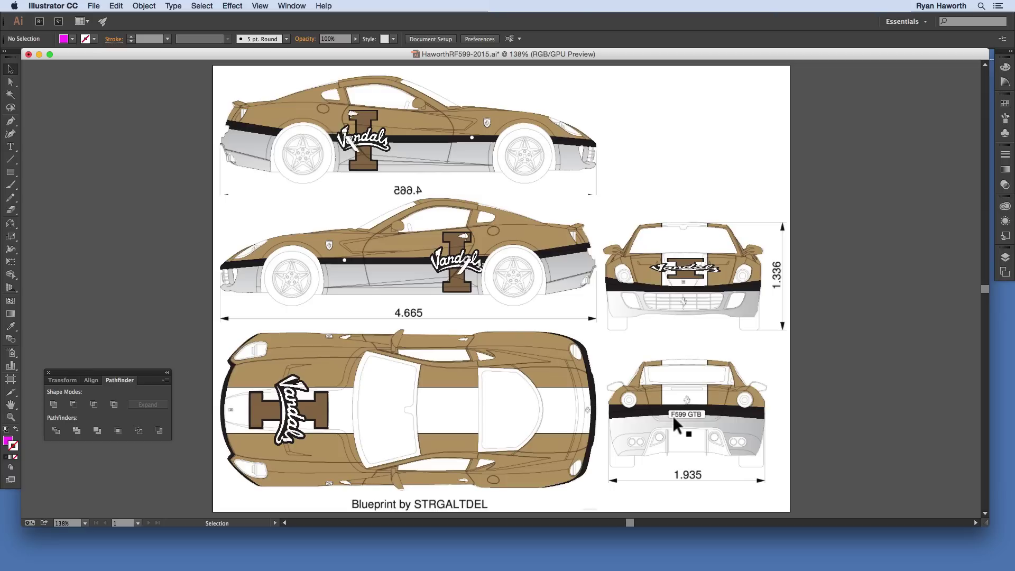
key("super+s")
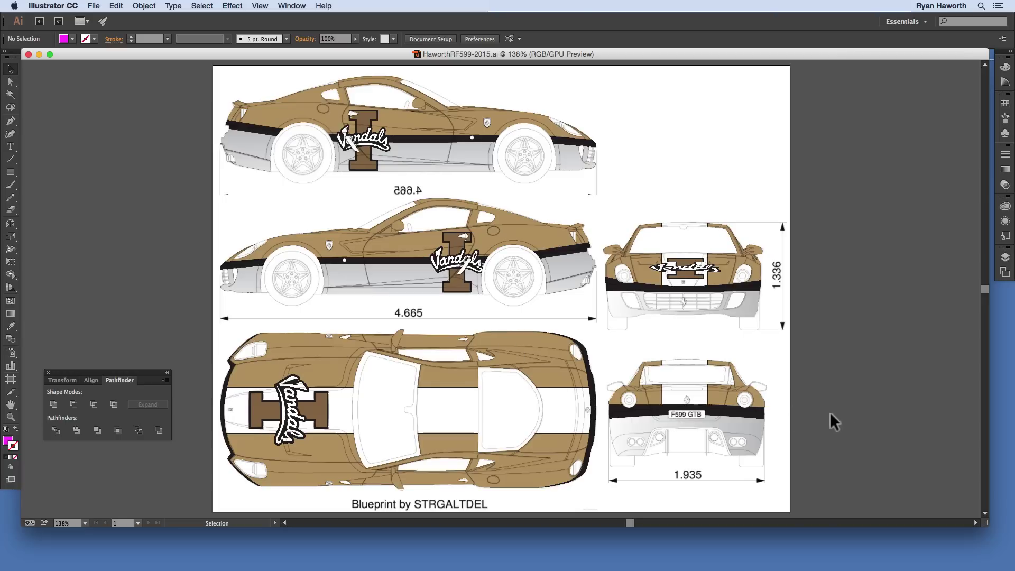
left_click(824, 380)
Step: Isolate the Vandals logo inside the second side view's clip group and move it forward to about X 247 pt, Y 273 pt
left_click(446, 264)
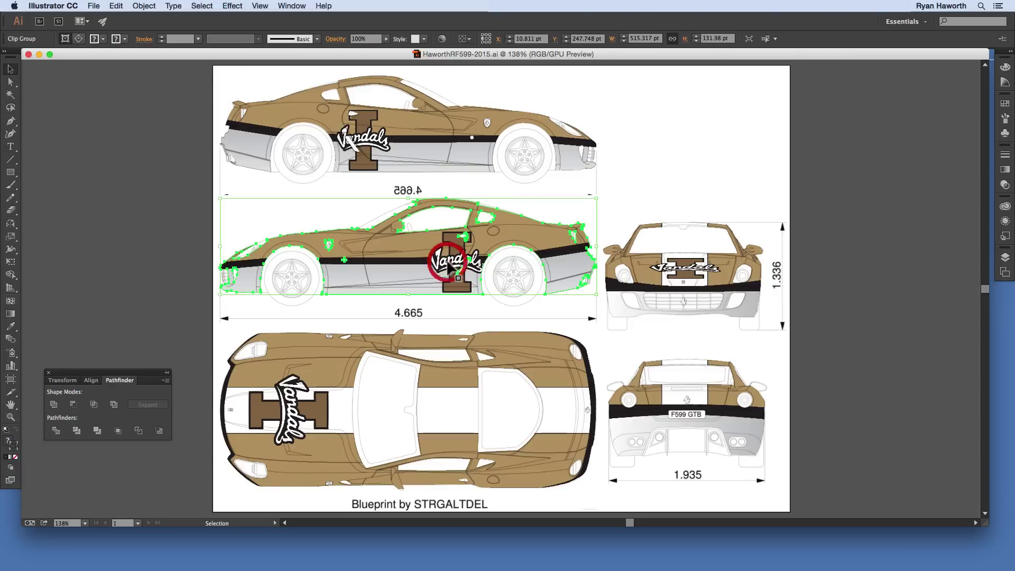
double_click(449, 267)
left_click(459, 260)
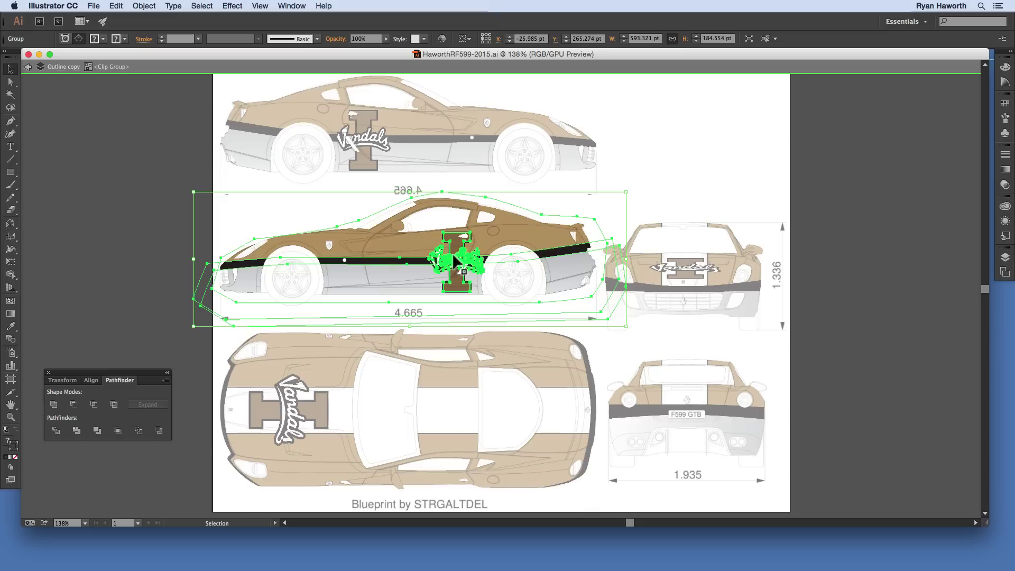
double_click(462, 267)
left_click(462, 268)
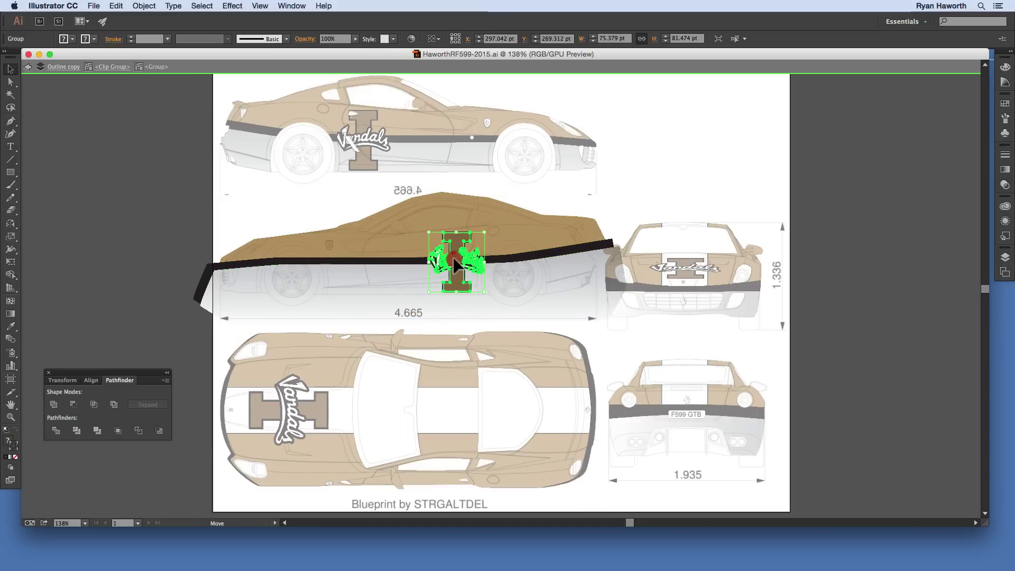
left_click_drag(461, 268, 443, 269)
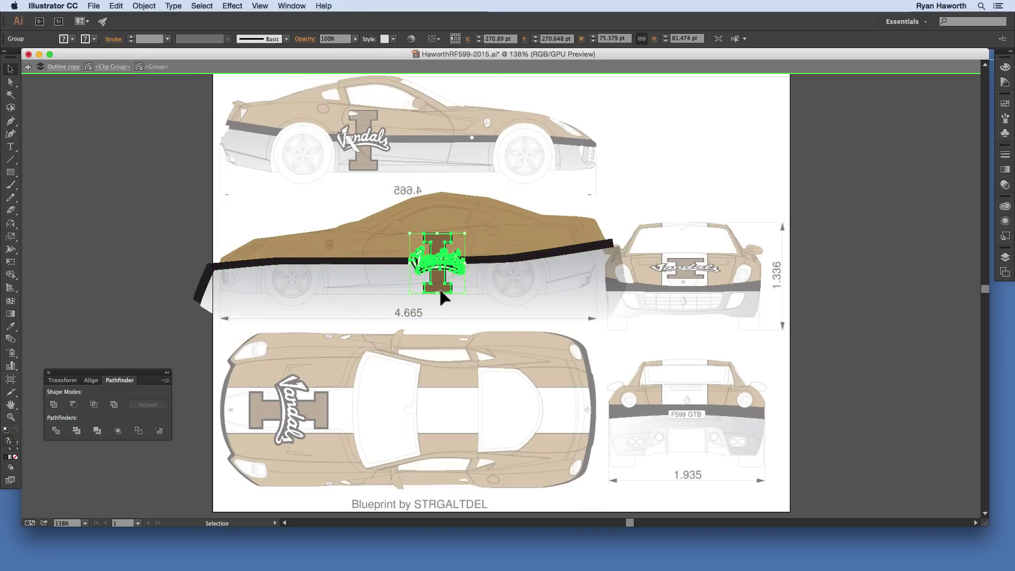
double_click(212, 226)
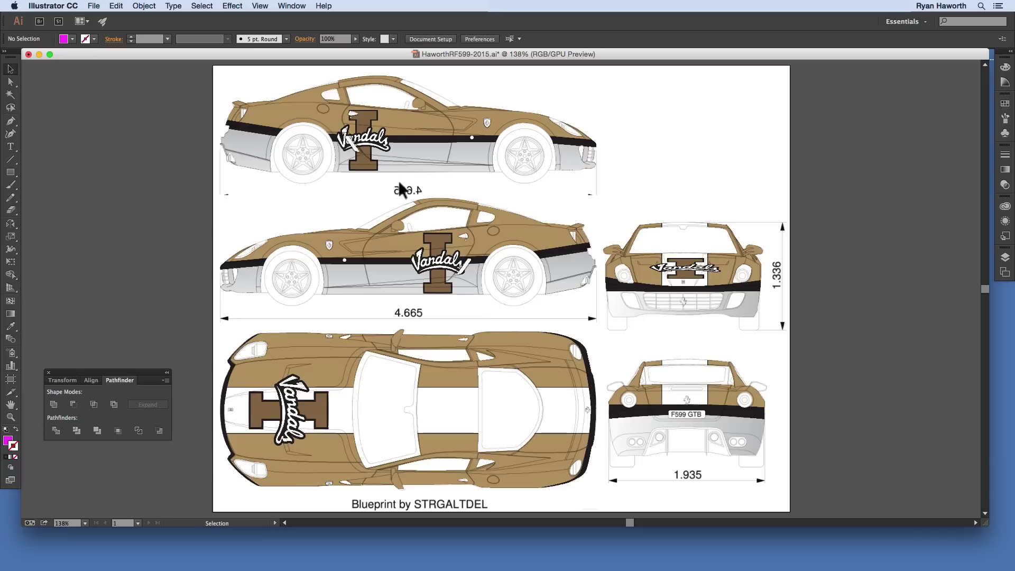
double_click(441, 263)
left_click(440, 263)
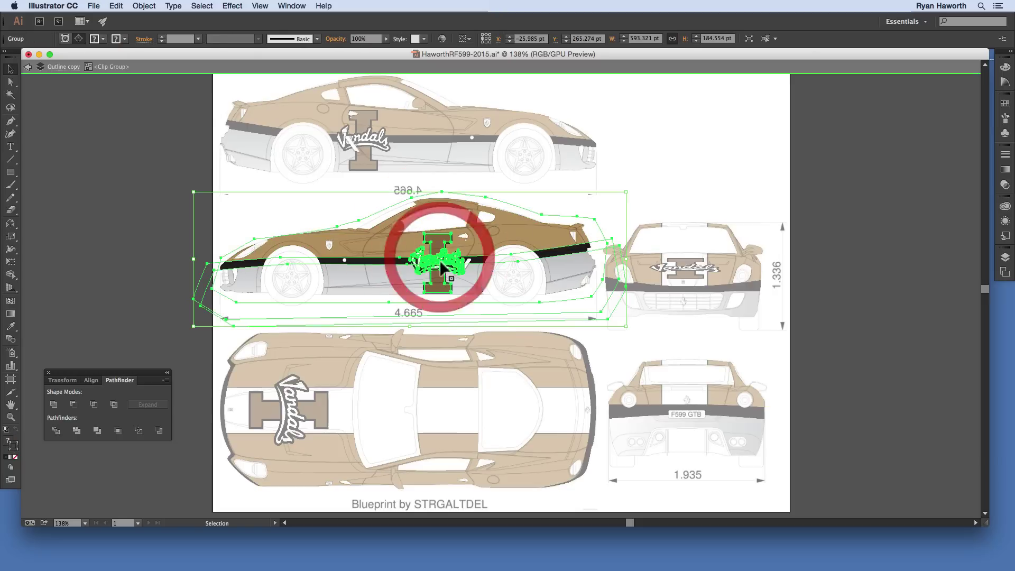
double_click(441, 262)
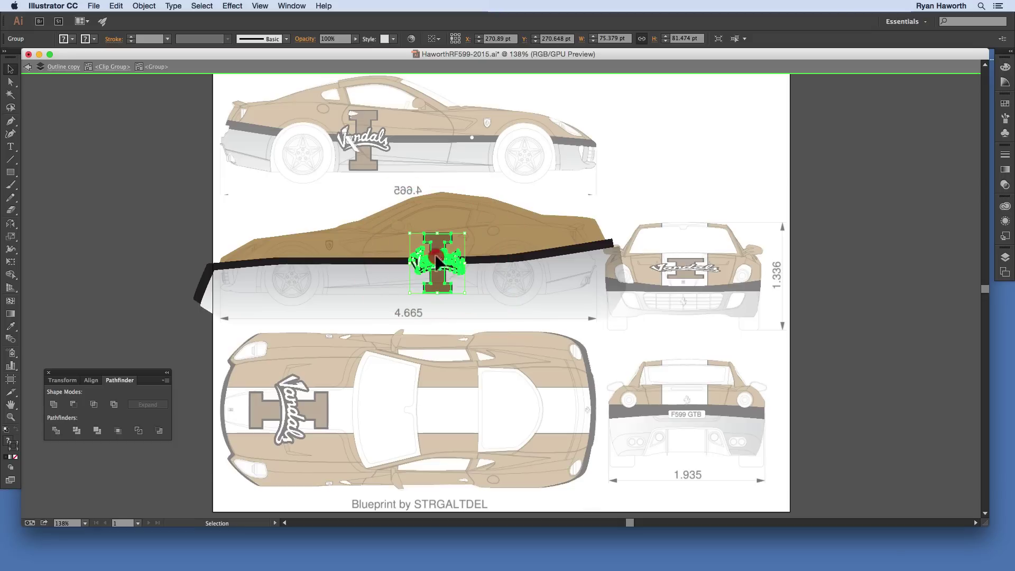
left_click_drag(441, 263, 425, 260)
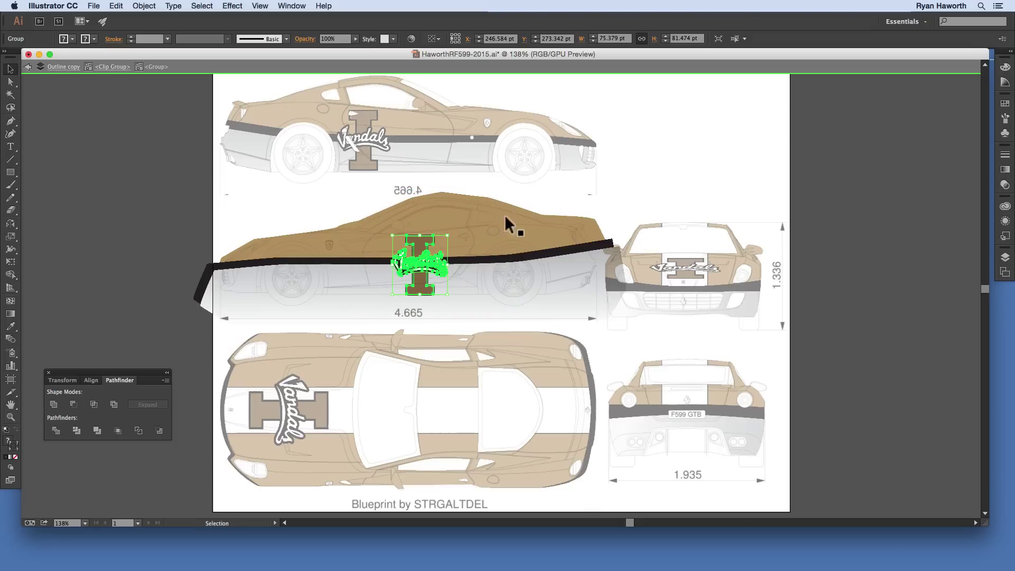
double_click(550, 197)
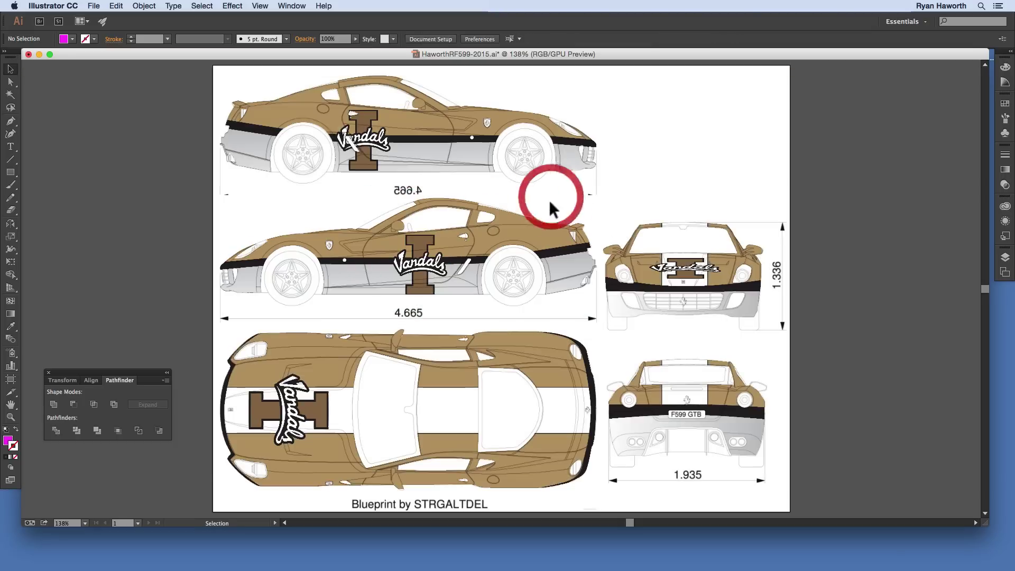
Step: Isolate the Vandals logo in the mirrored upper side view, move it forward to about X 211 pt, Y 105 pt, and leave isolation
double_click(366, 142)
left_click(366, 142)
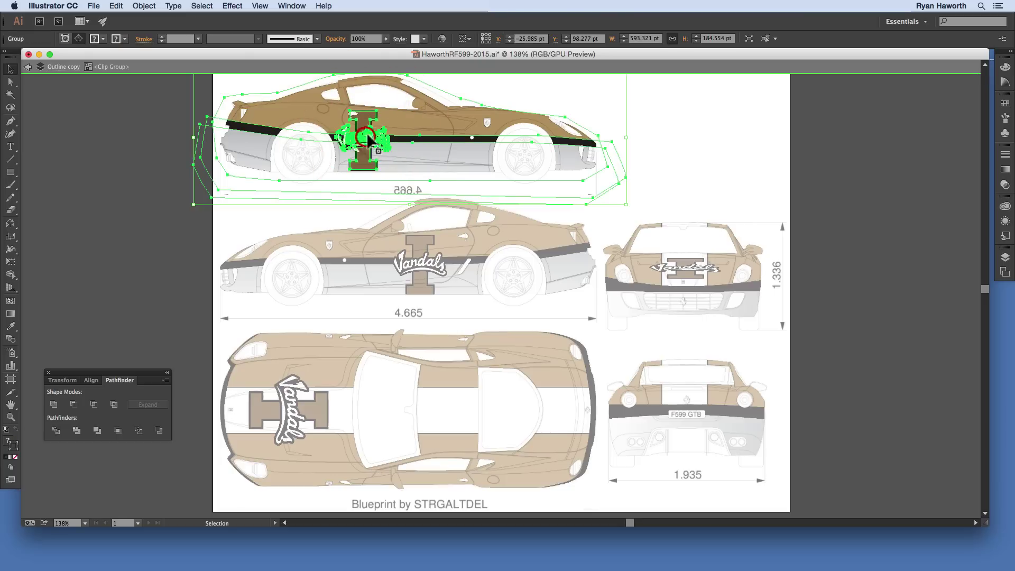
double_click(366, 141)
left_click(366, 140)
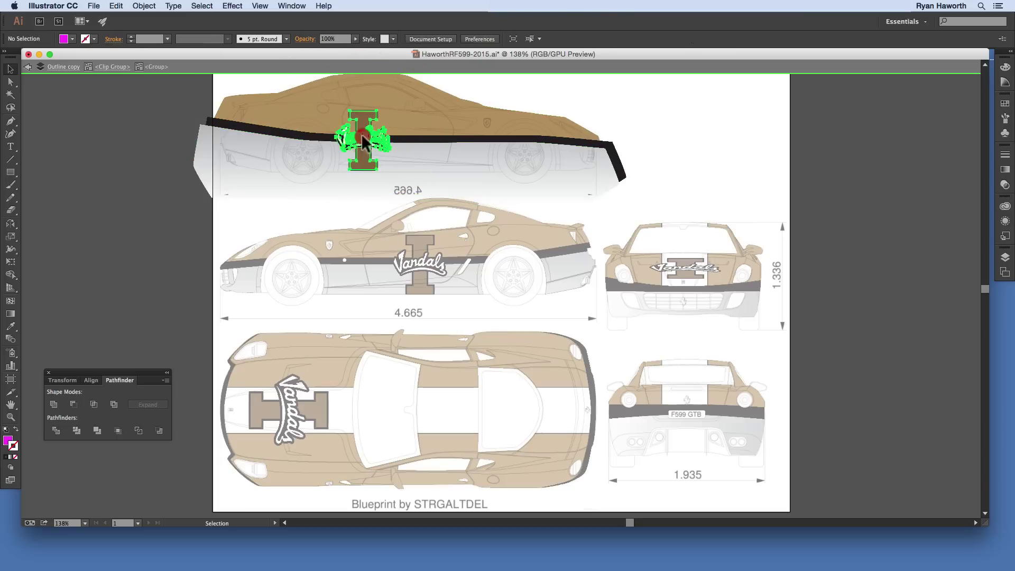
left_click_drag(366, 140, 394, 141)
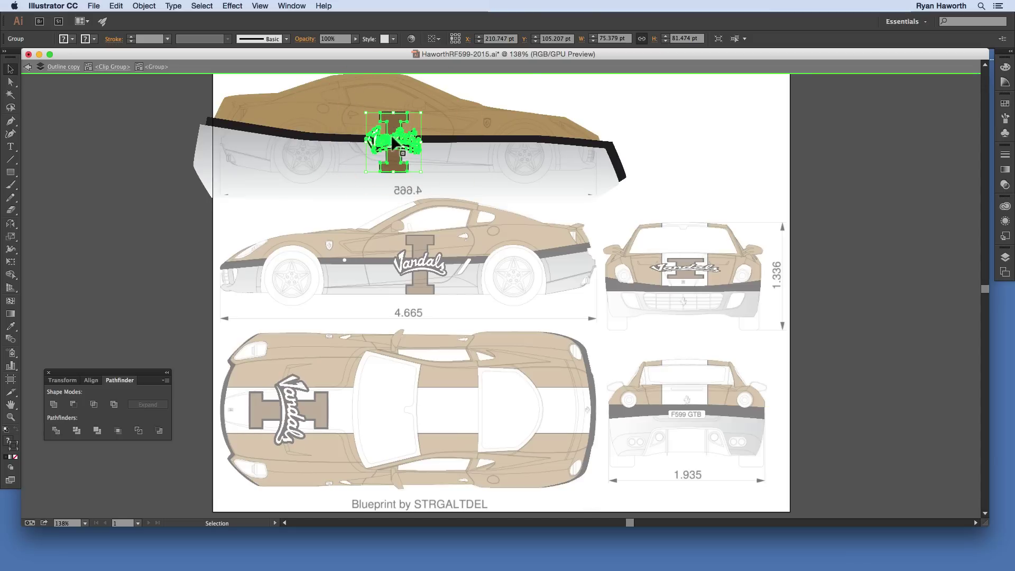
double_click(553, 93)
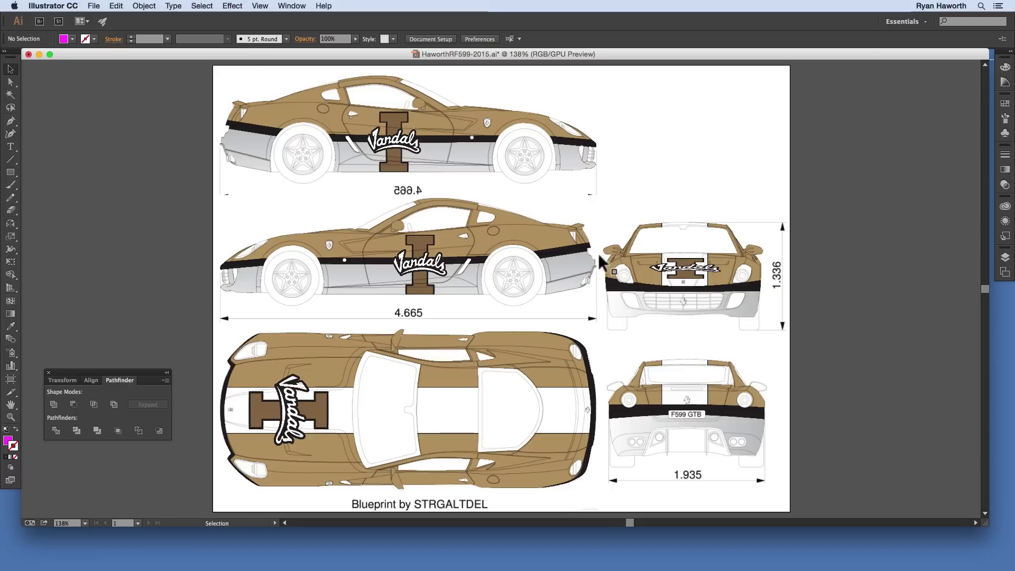
Step: Display the document's layers and clear the active layer selection
left_click(1006, 258)
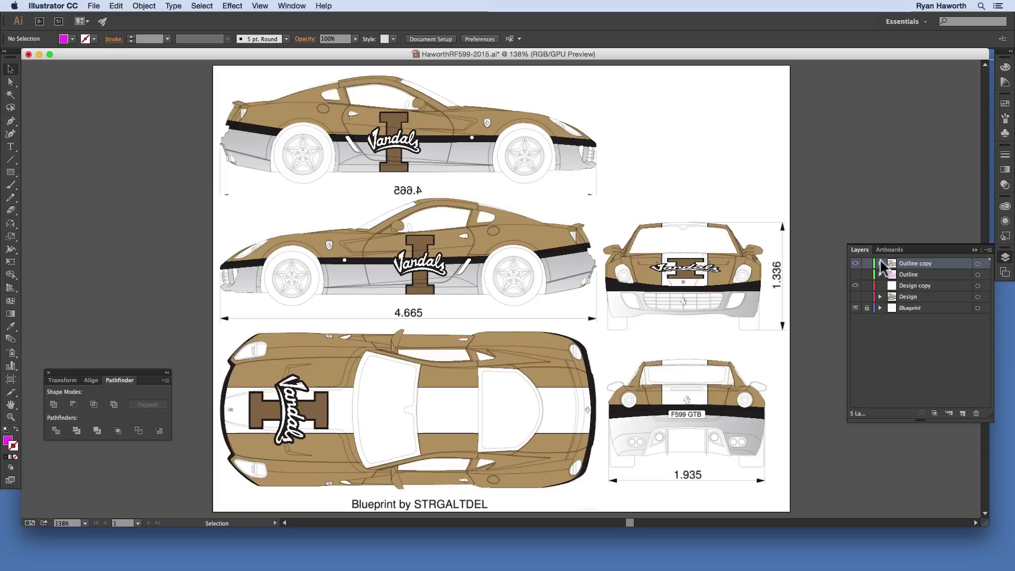
left_click(891, 346)
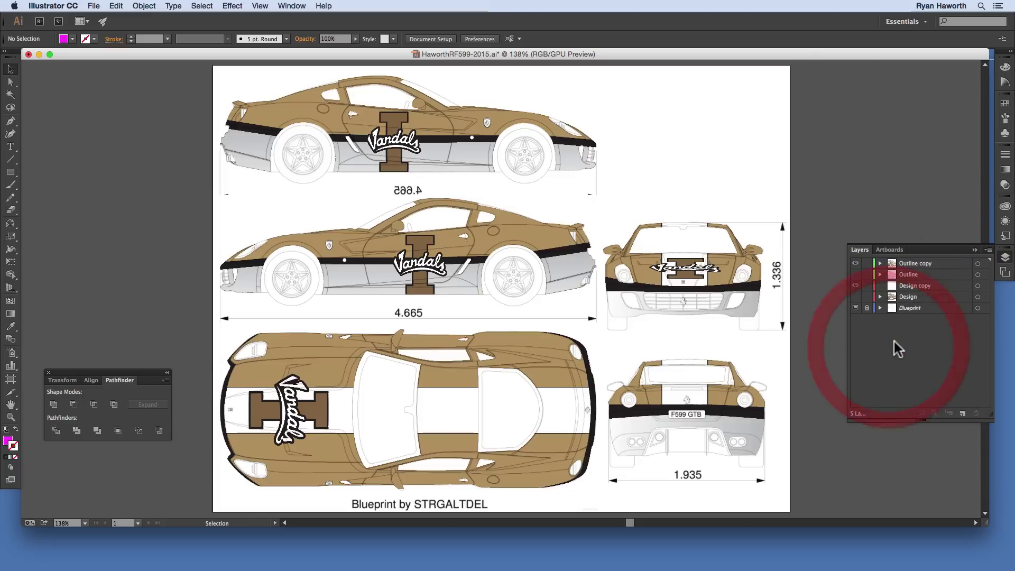